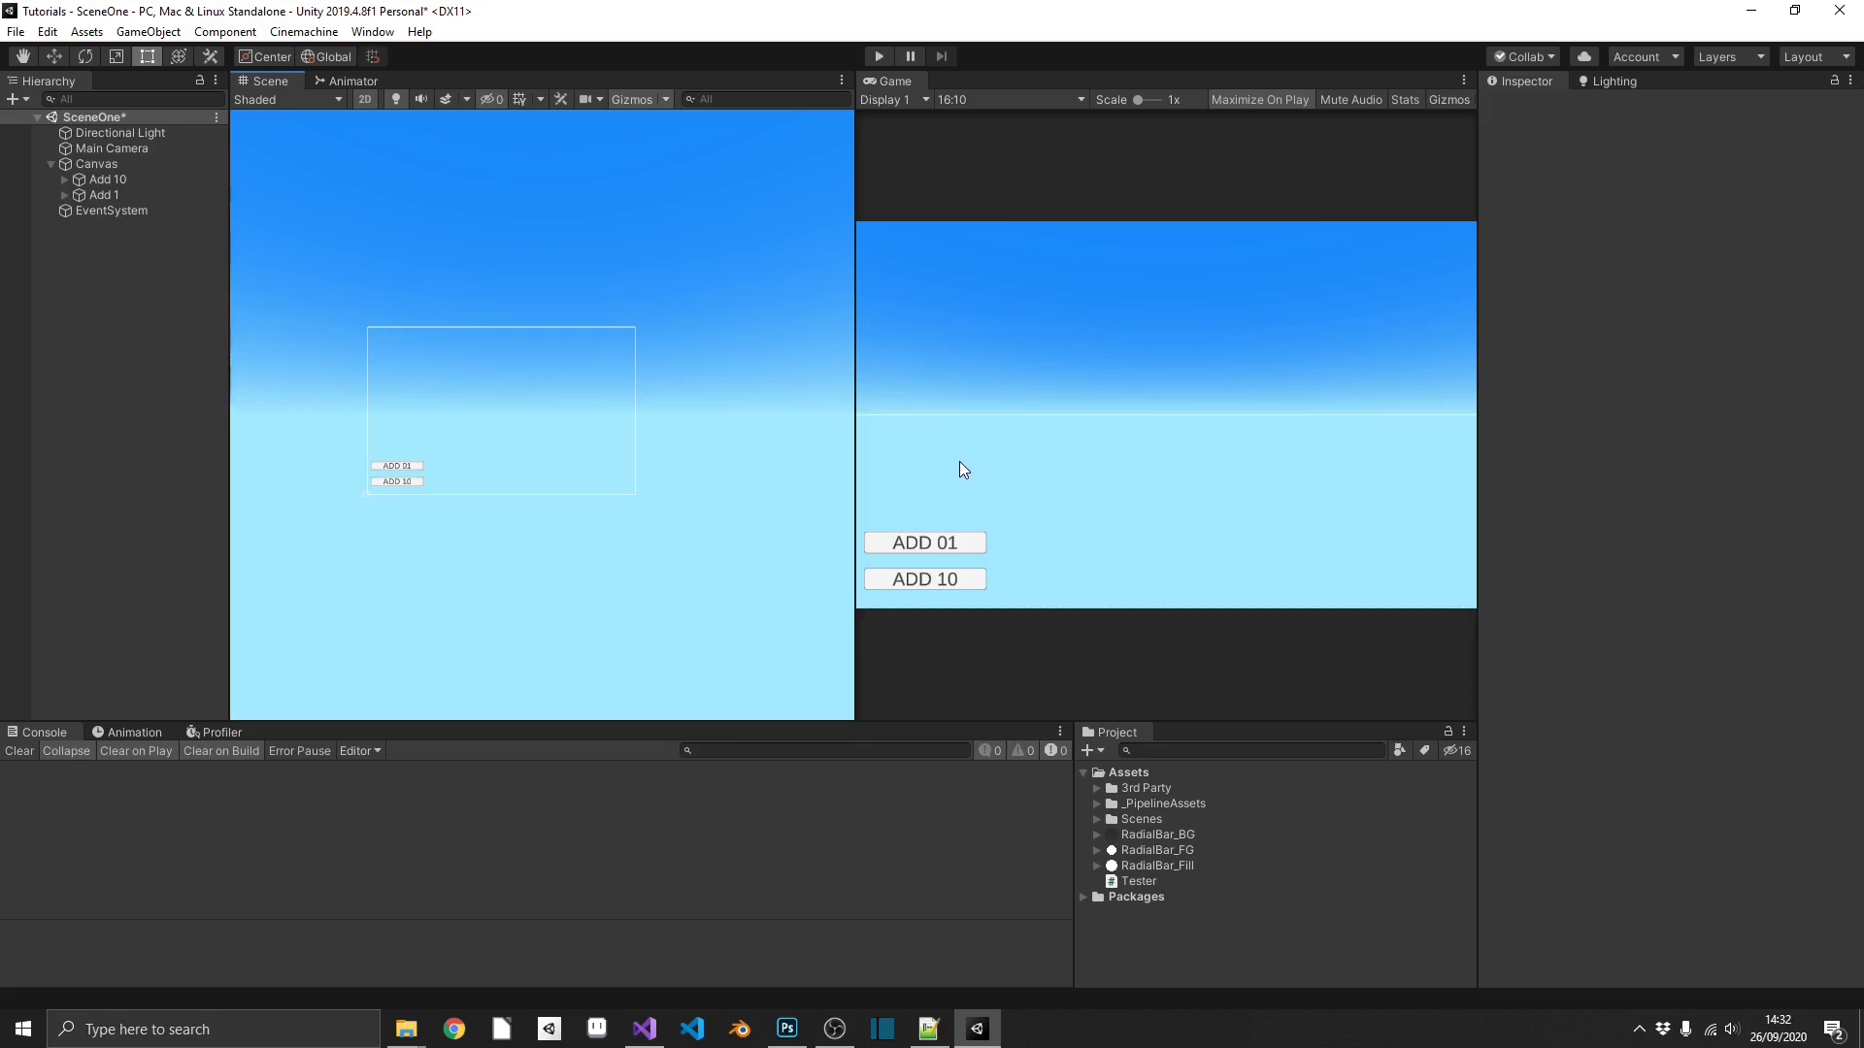
Switch to the Photoshop document with the 500 × 500 px white circle.
click(787, 1028)
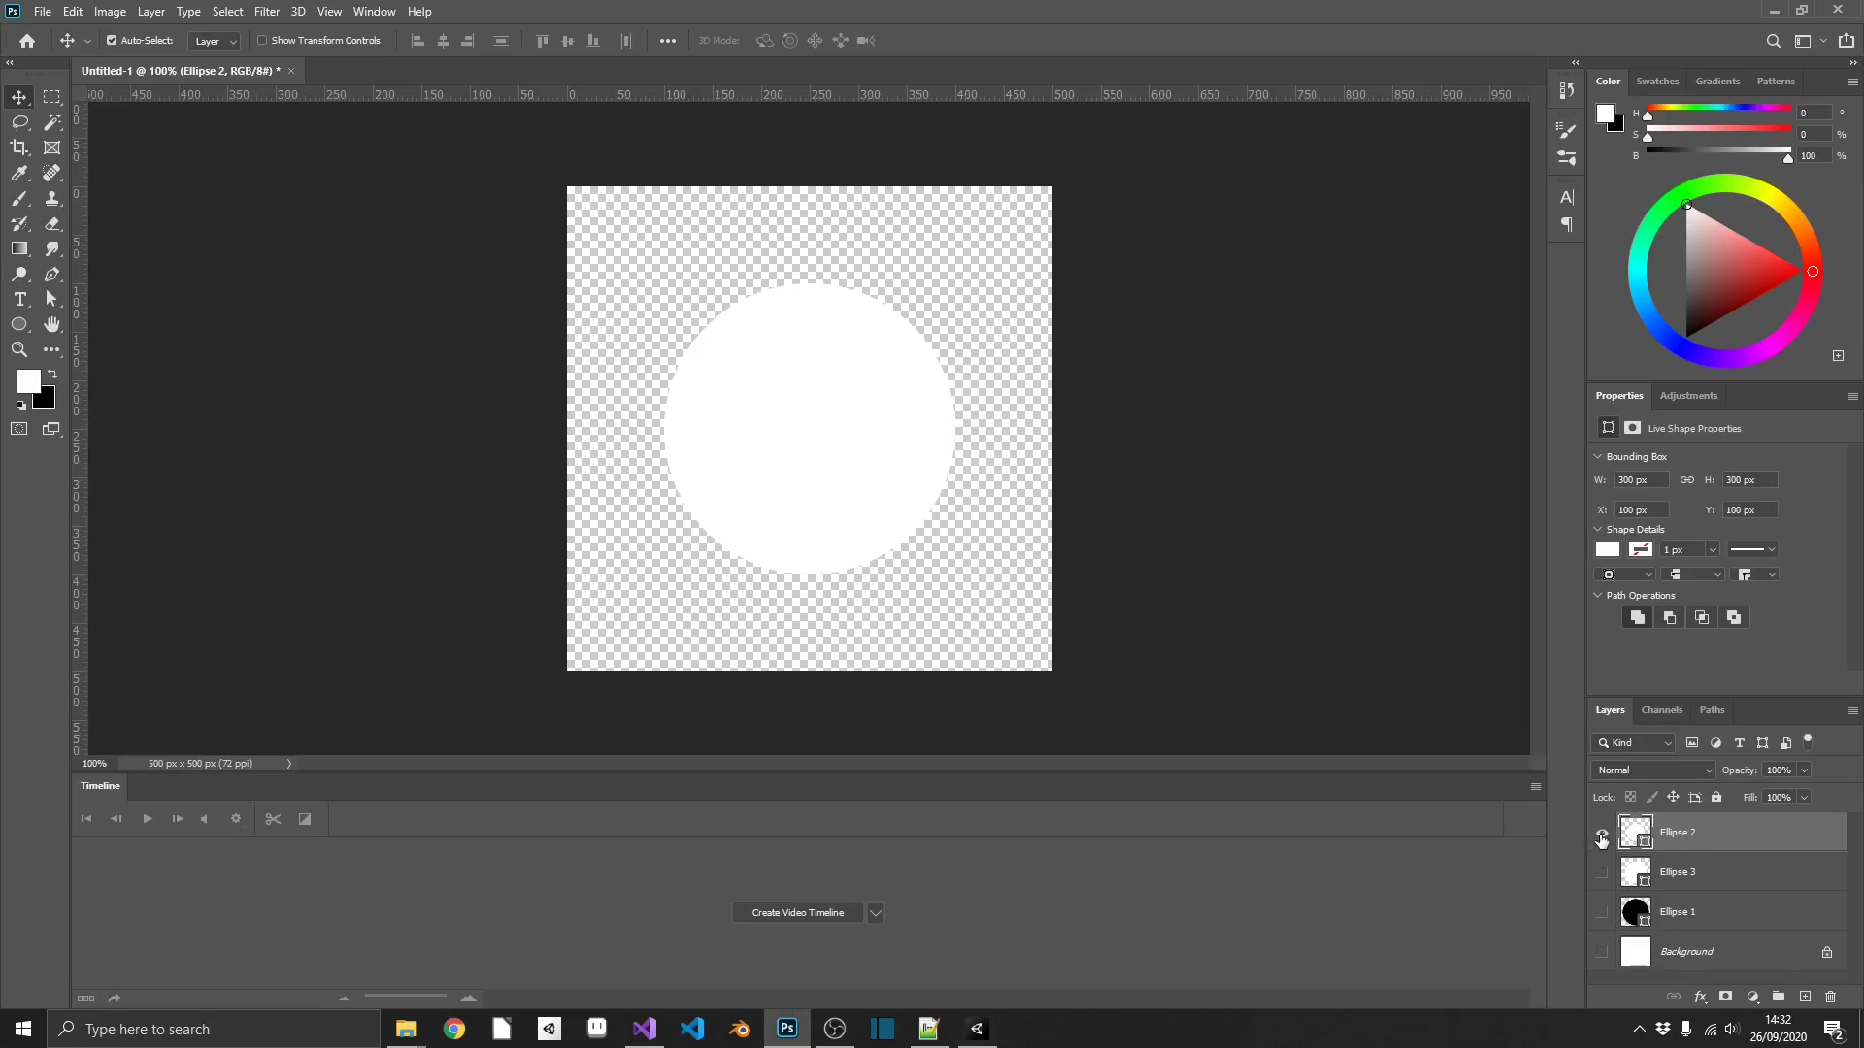
Toggle the Ellipse 1, 2 and 3 layers to inspect each circle, leaving all visible.
click(1602, 835)
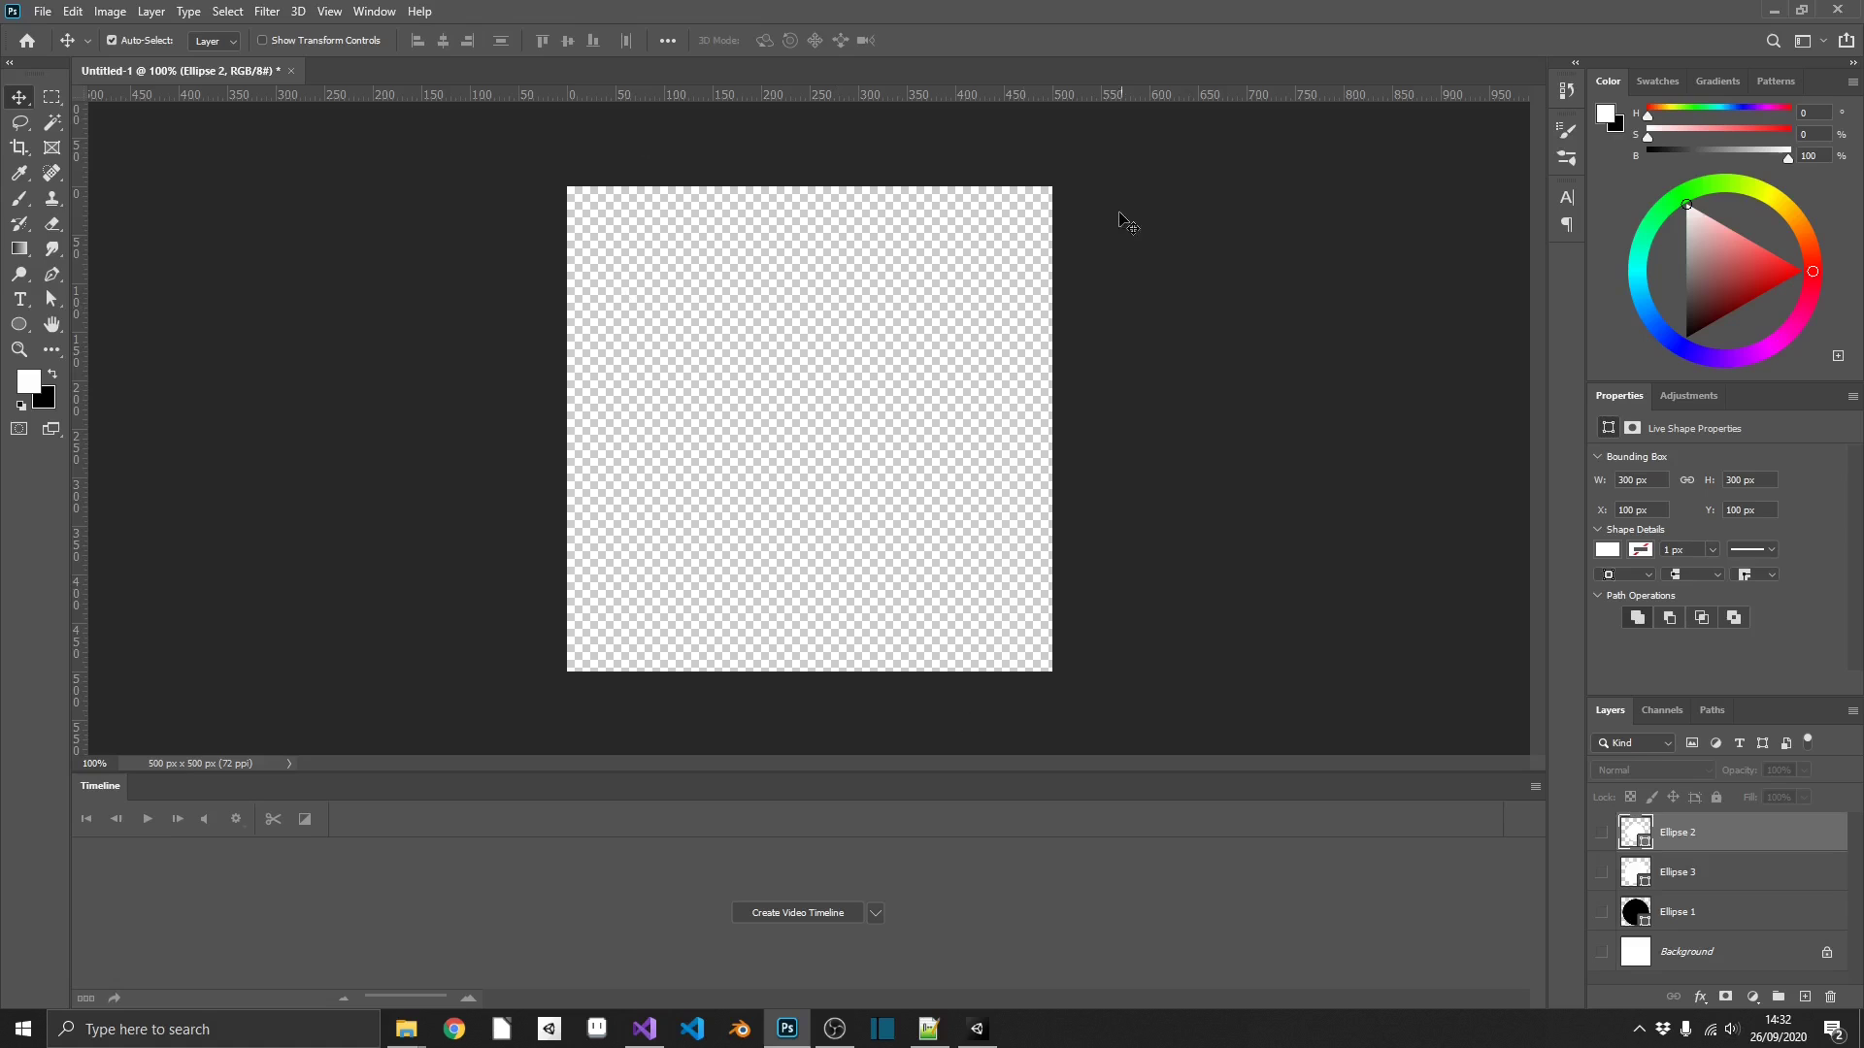
click(1602, 913)
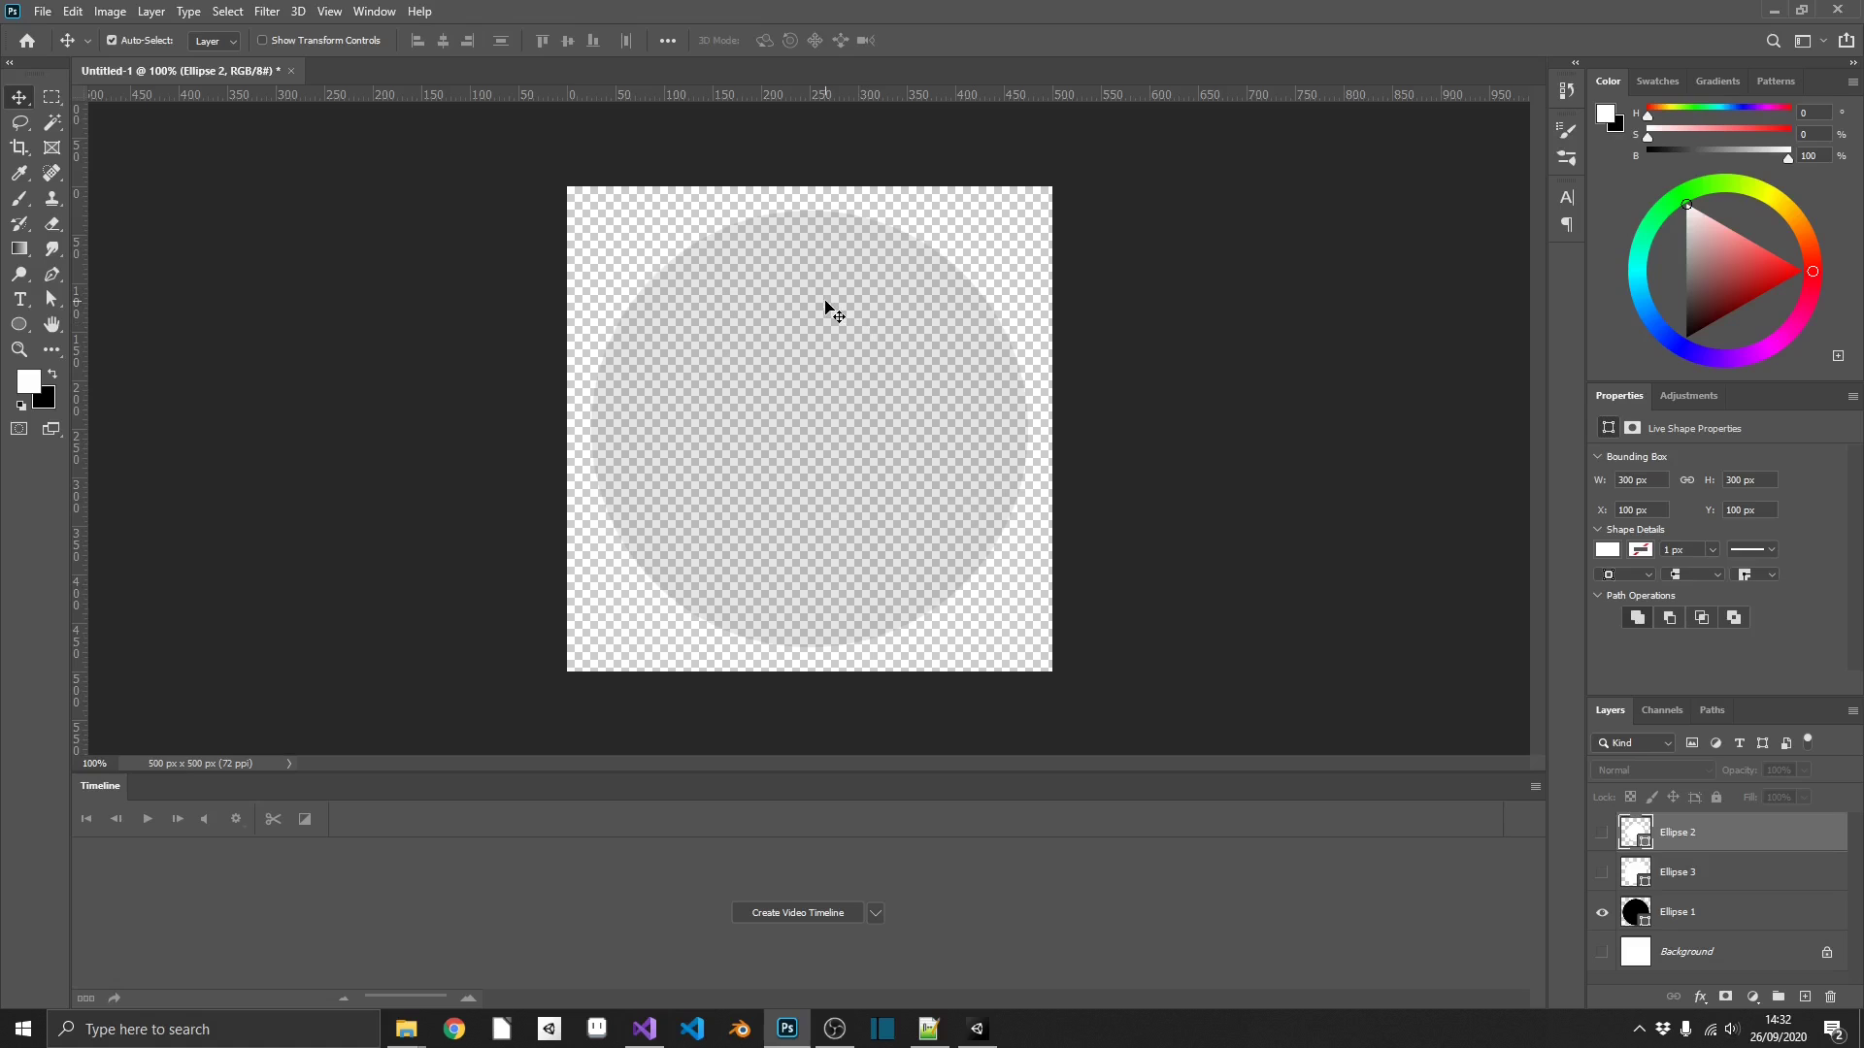
click(1601, 912)
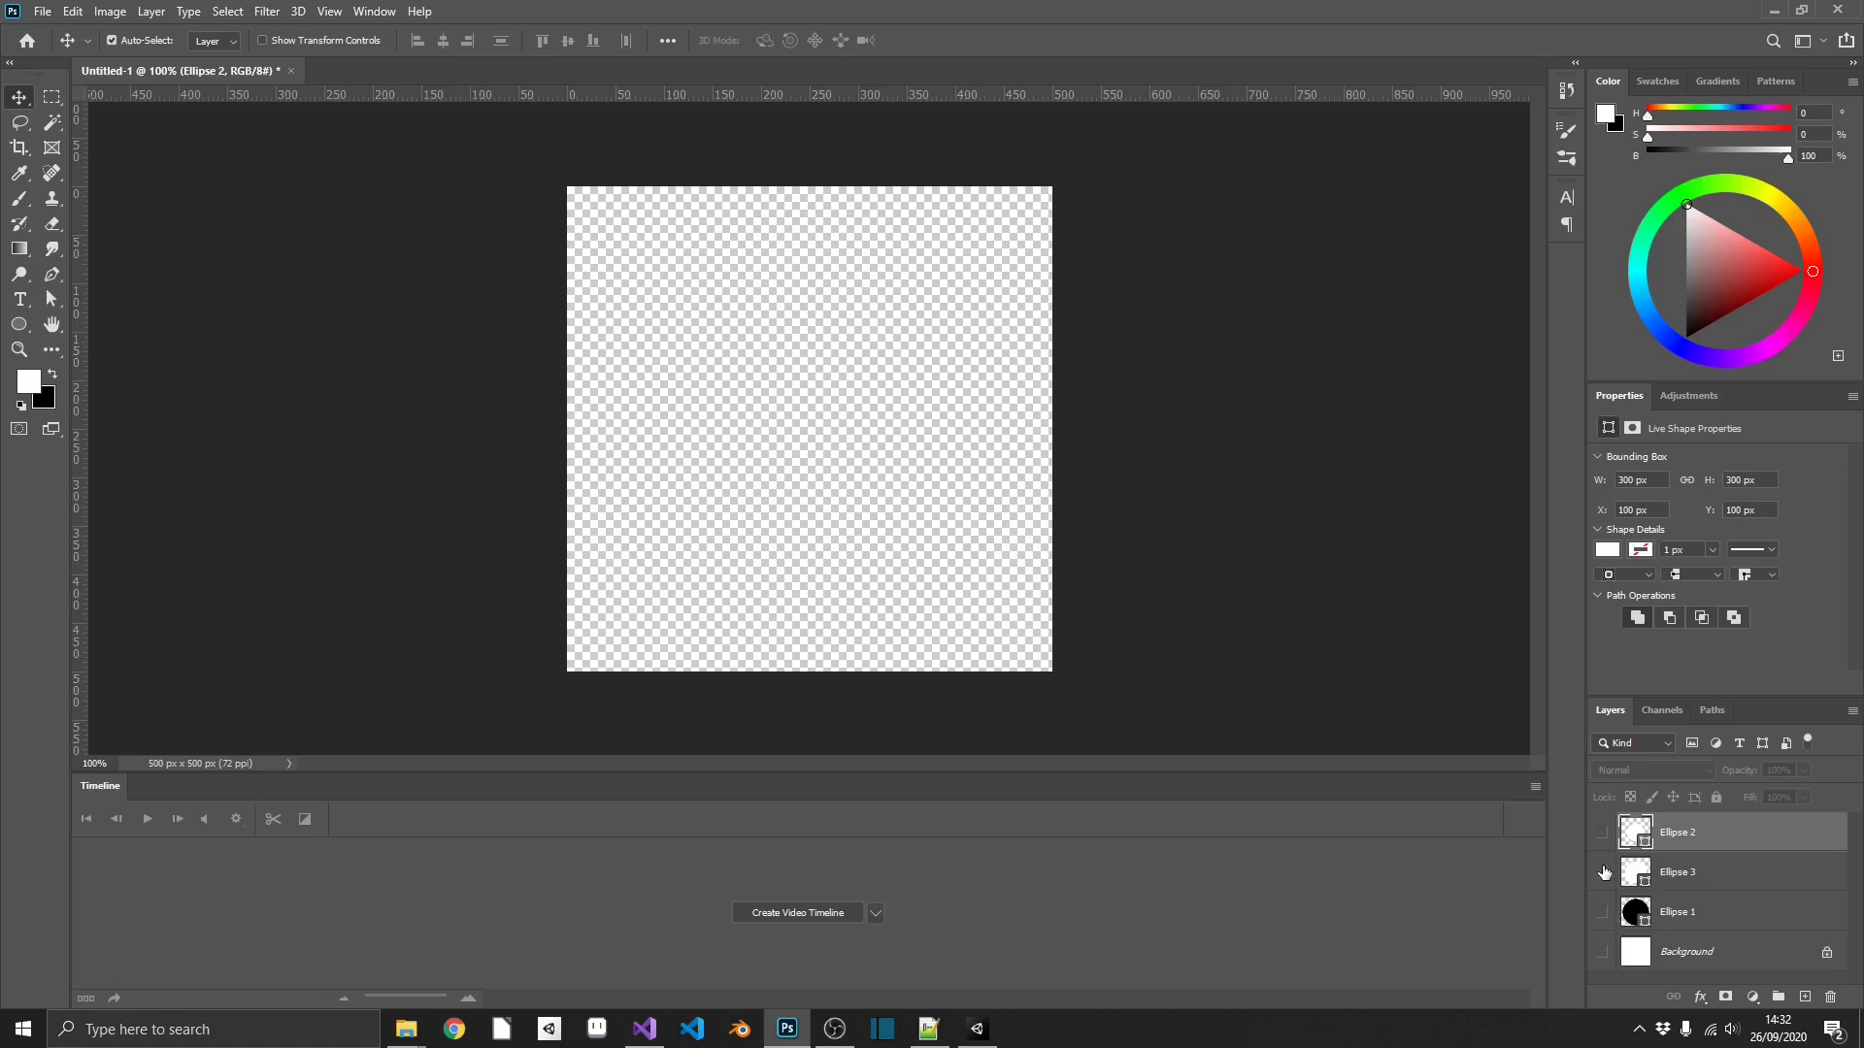
click(1601, 834)
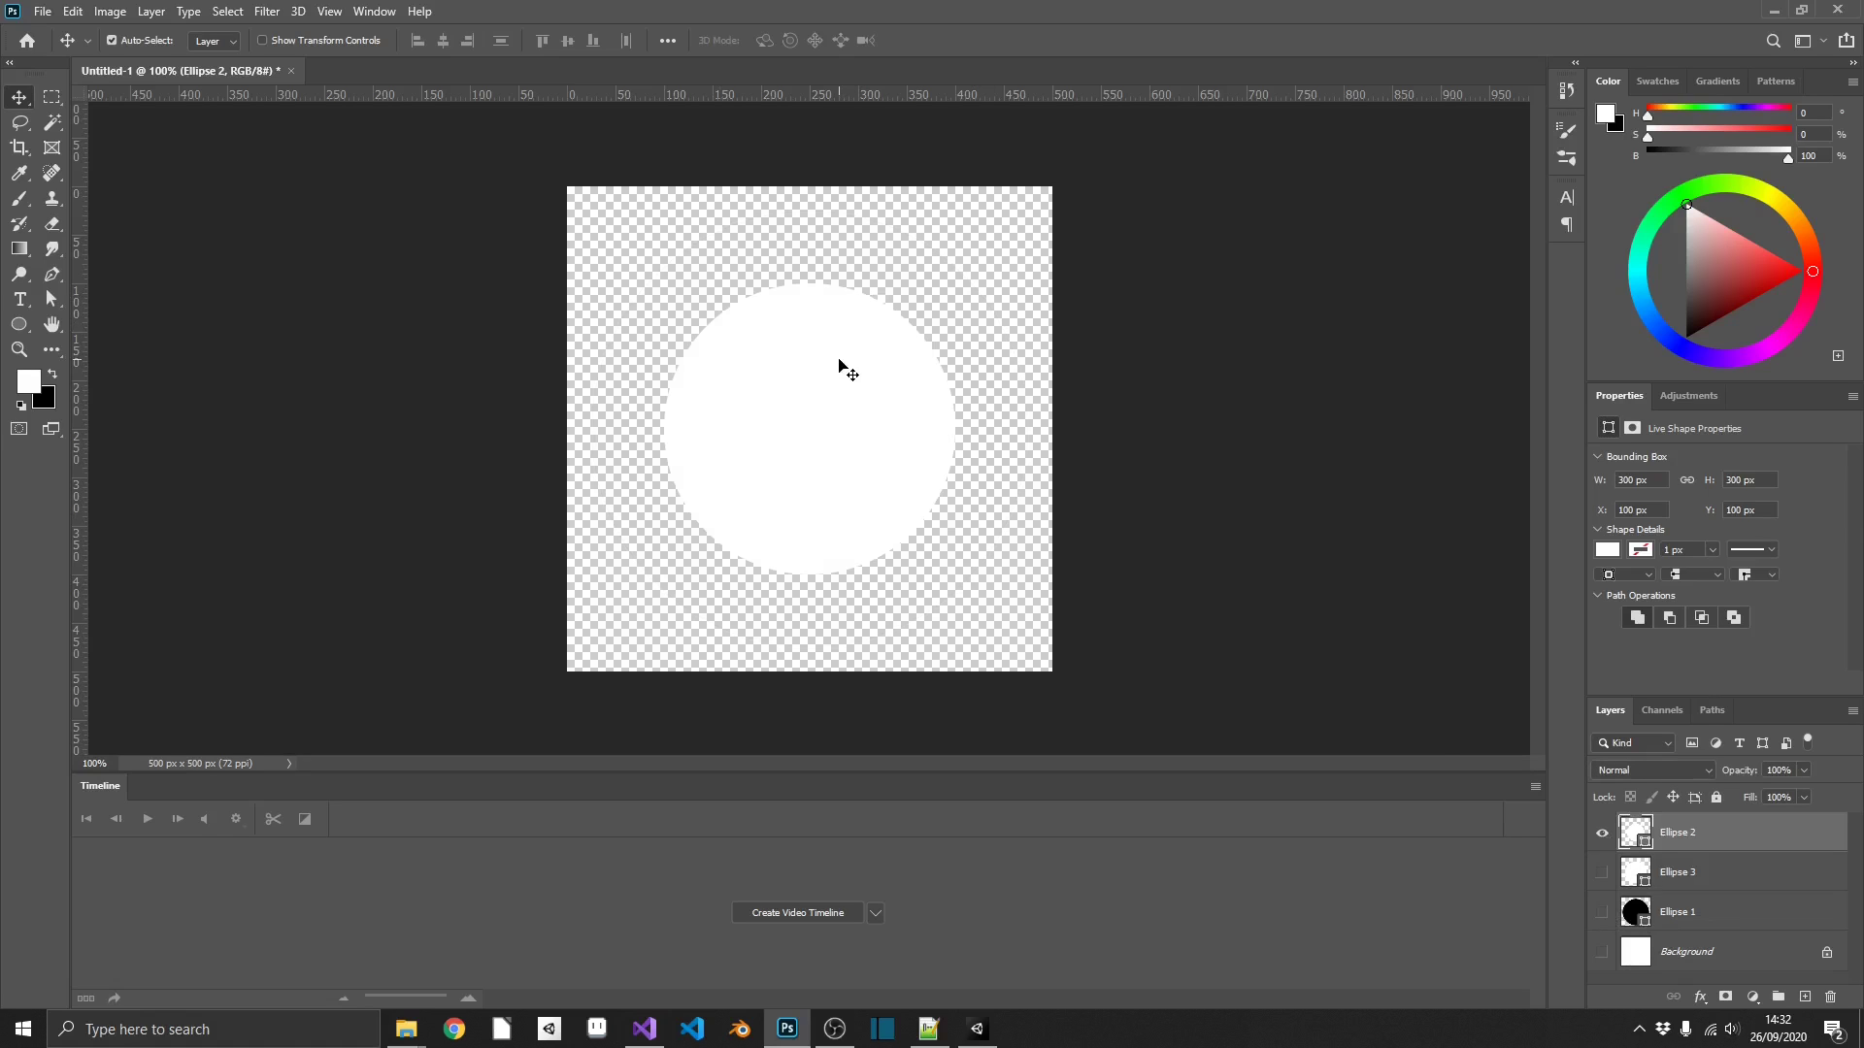
click(1601, 833)
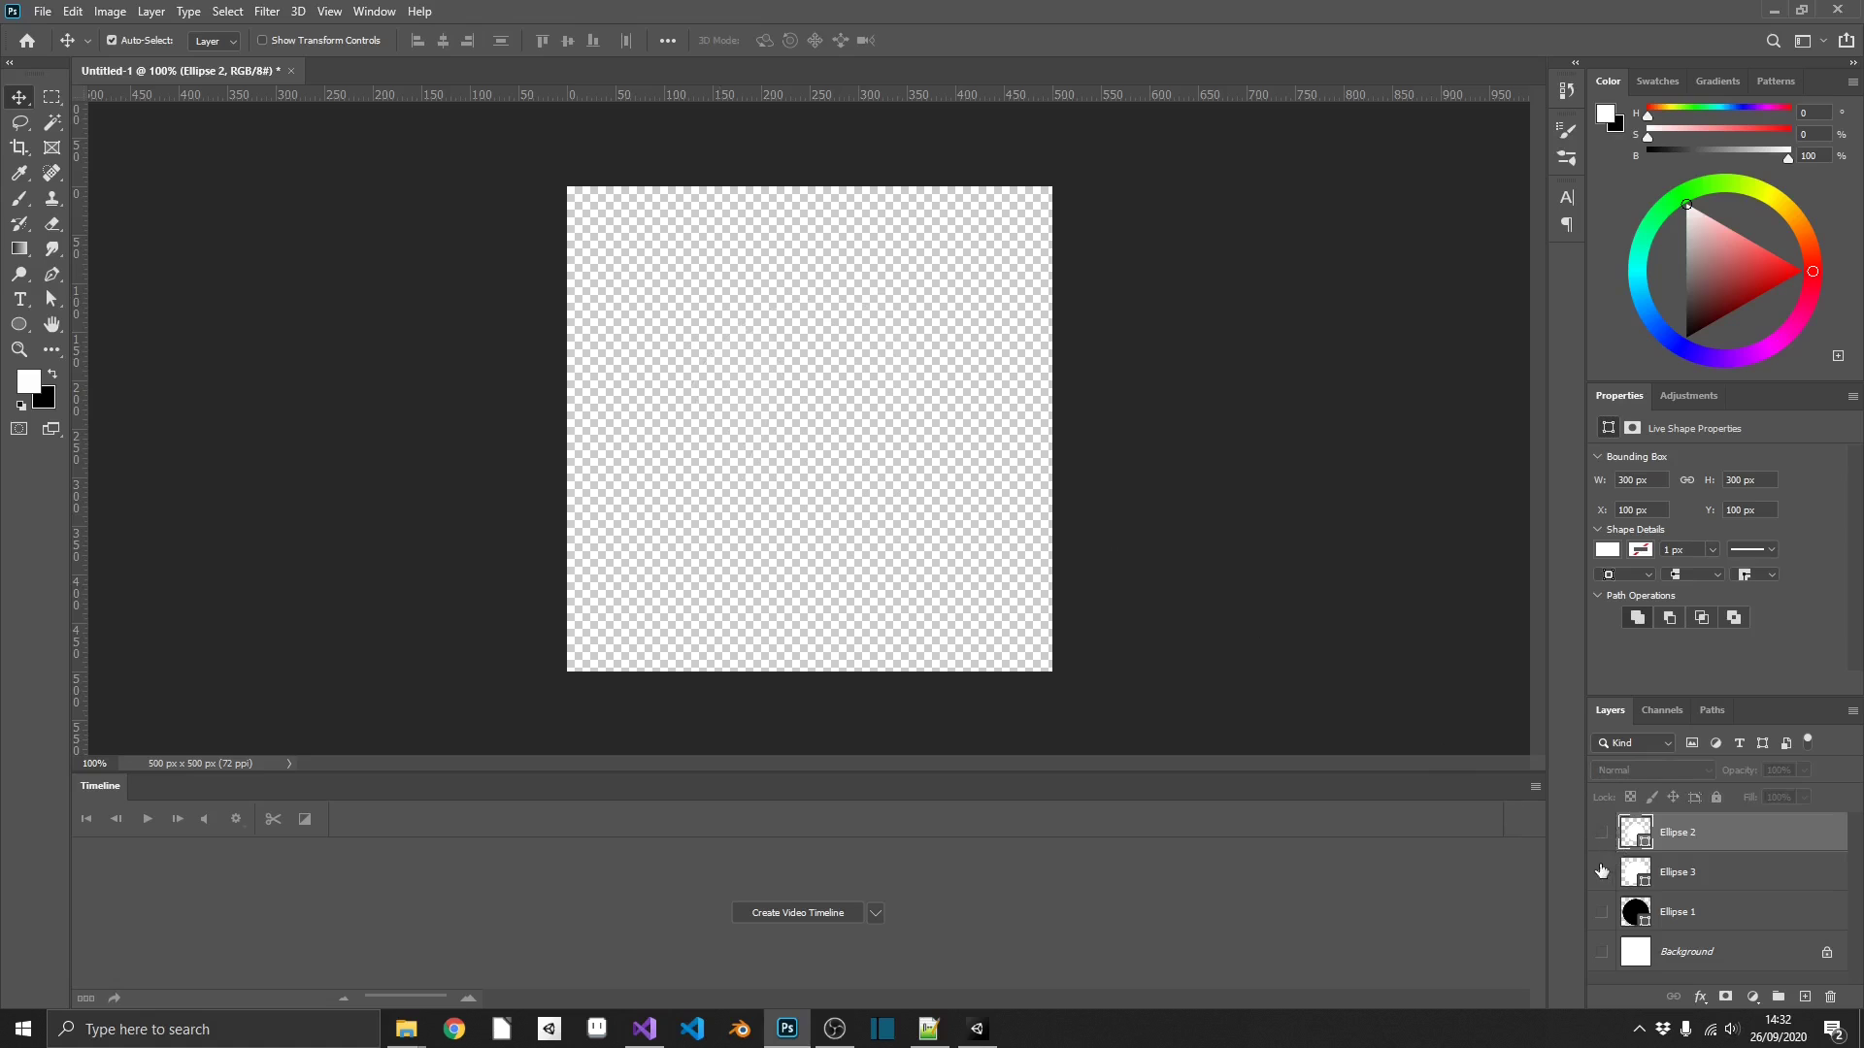
click(1602, 872)
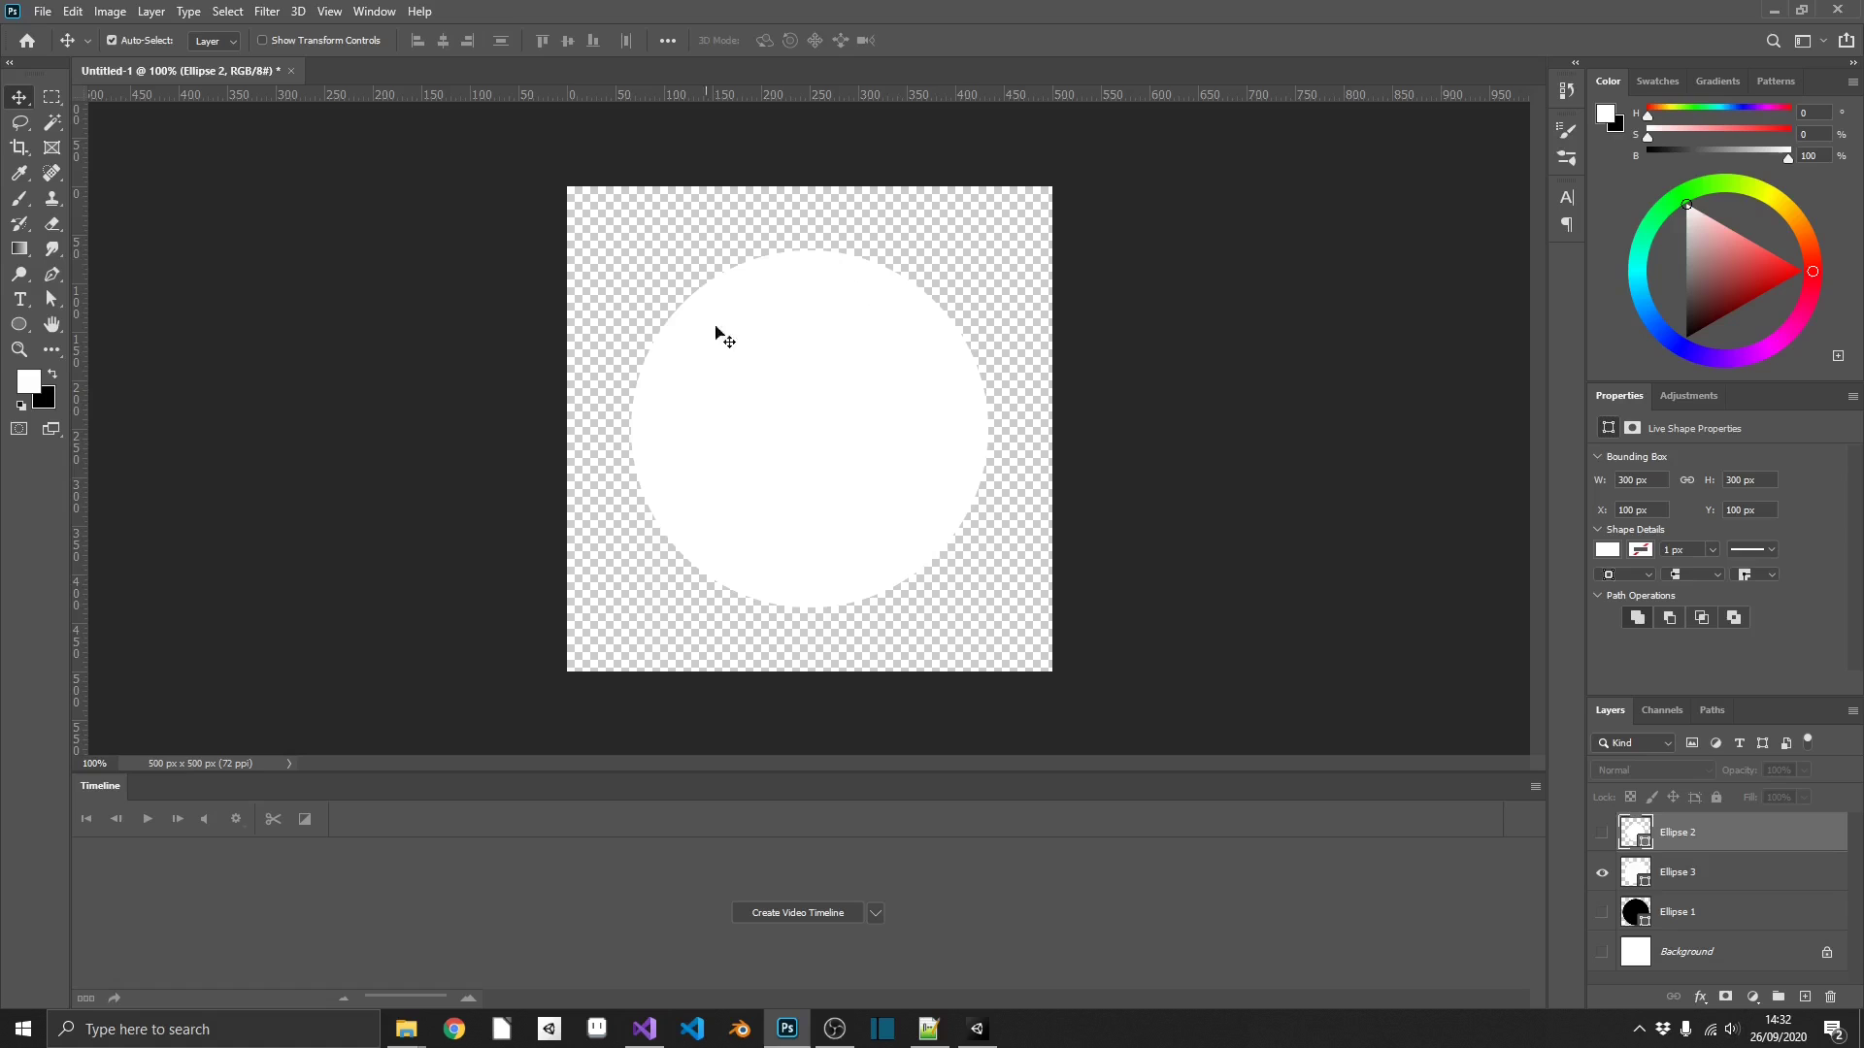
click(1602, 913)
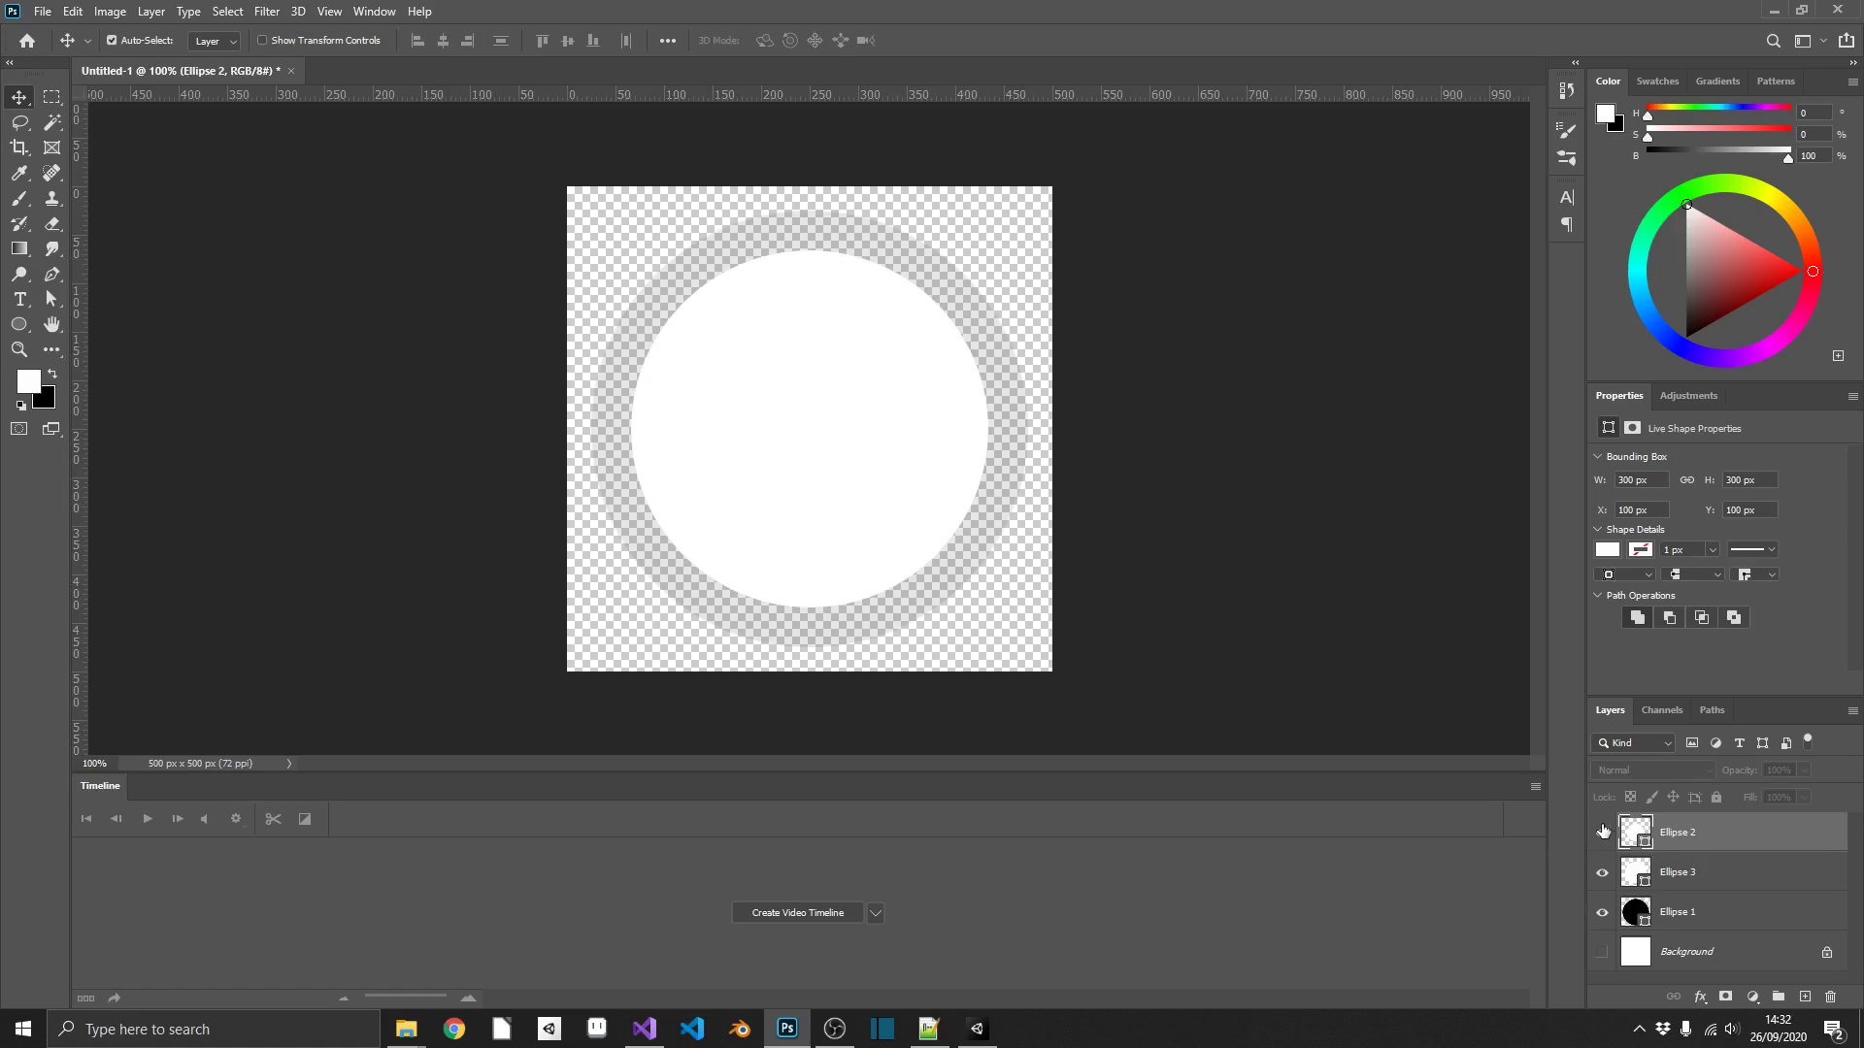
click(1602, 832)
Fill the inner circle light blue from Recently Used Colors, then minimize Photoshop.
click(1611, 549)
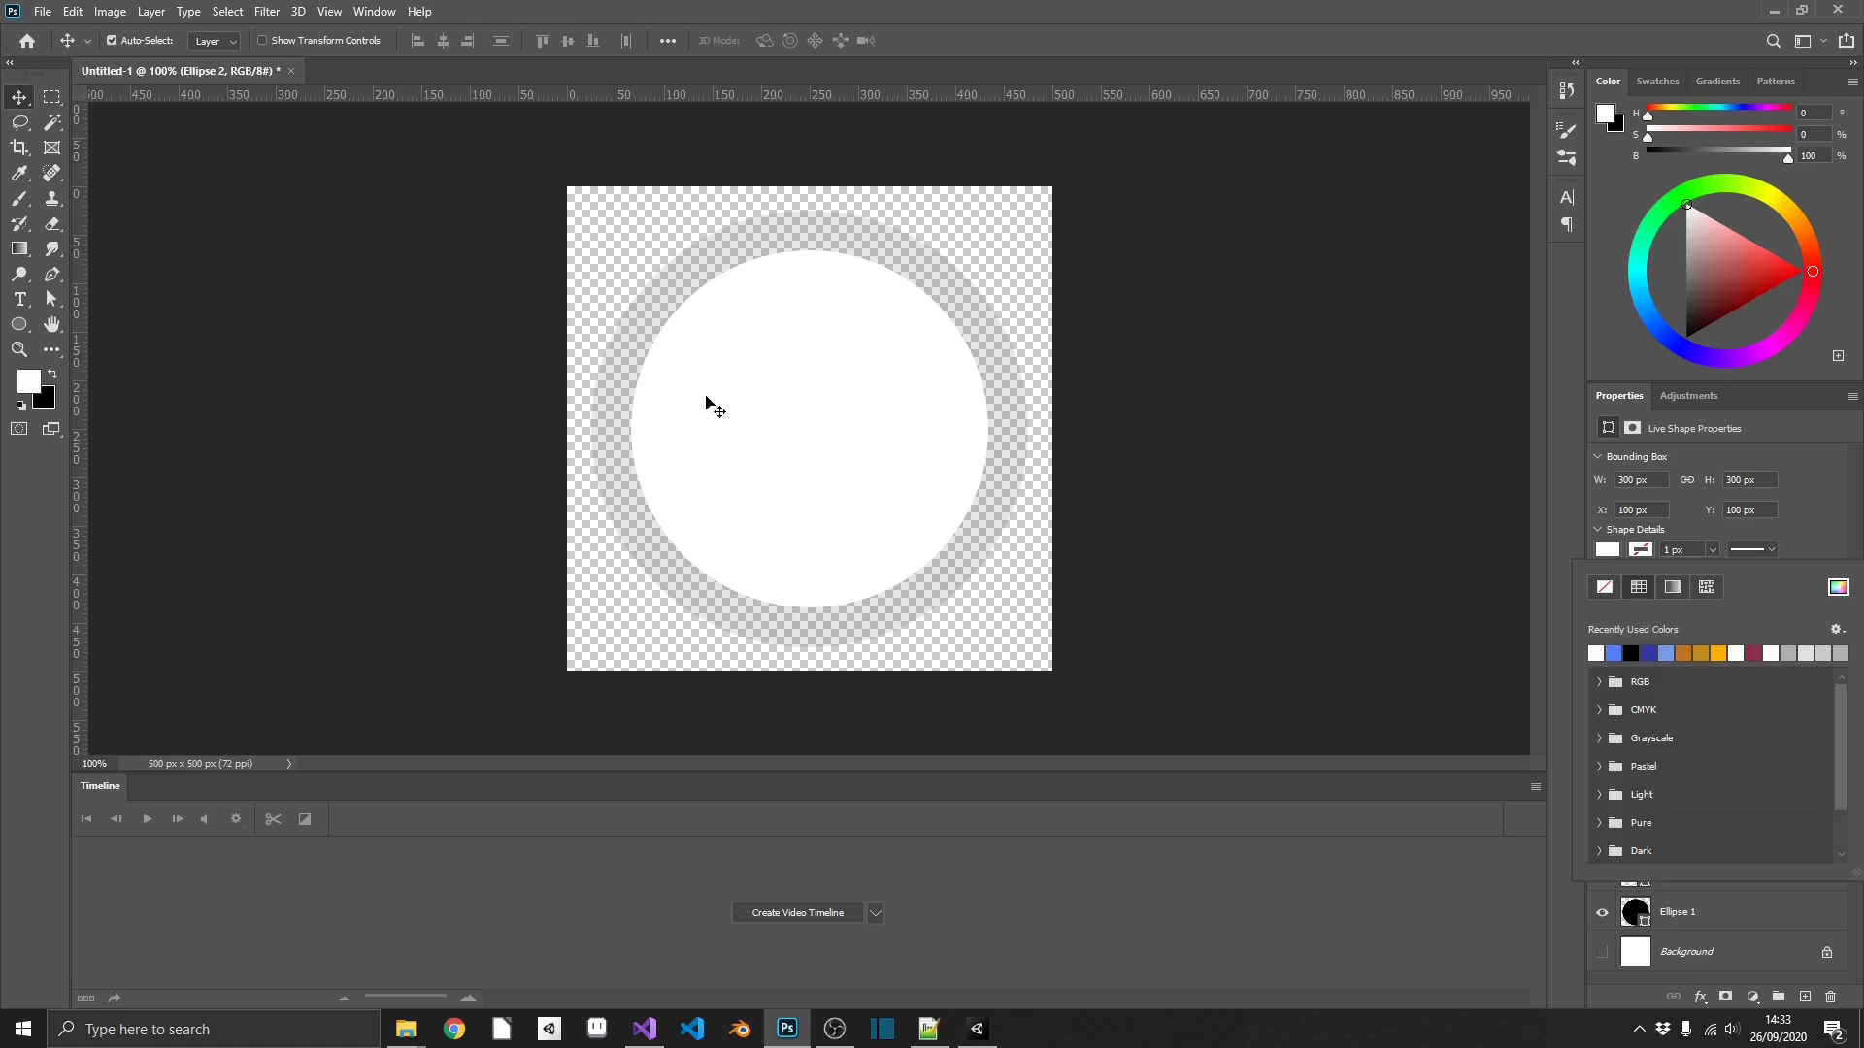
click(1666, 653)
click(1352, 546)
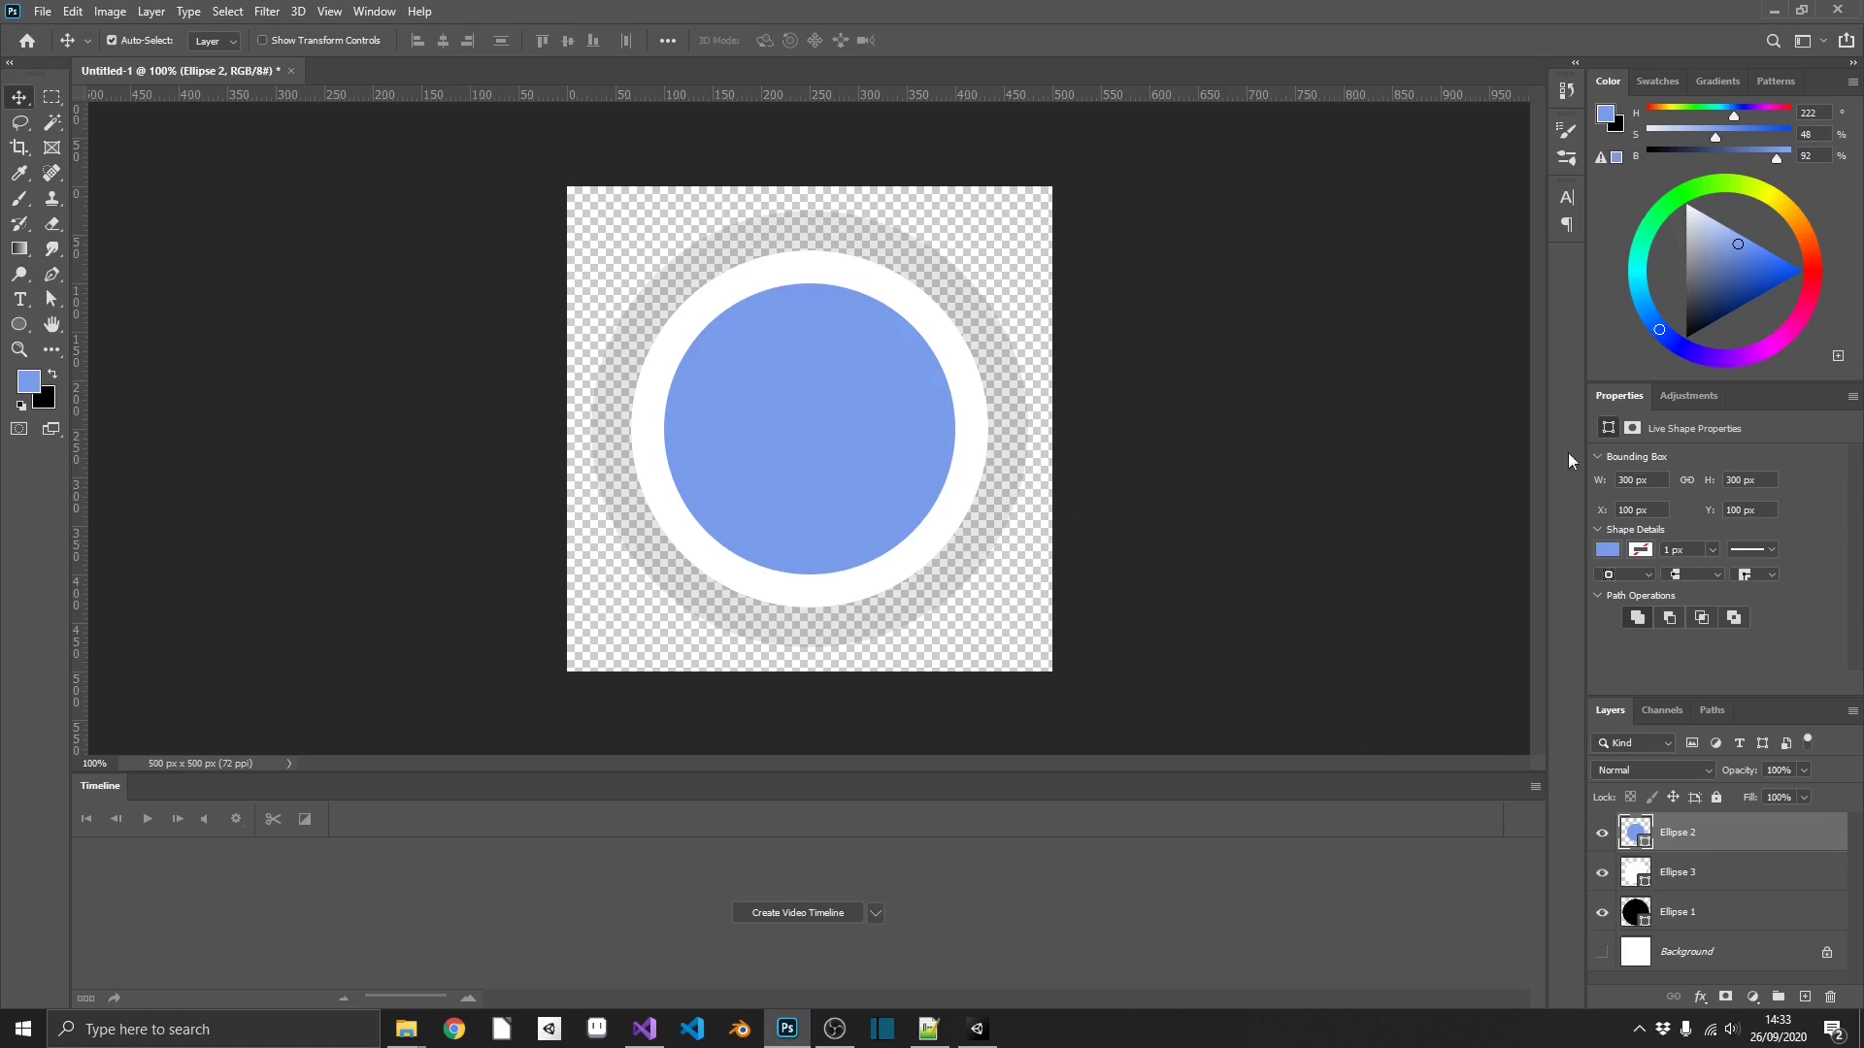
click(1773, 11)
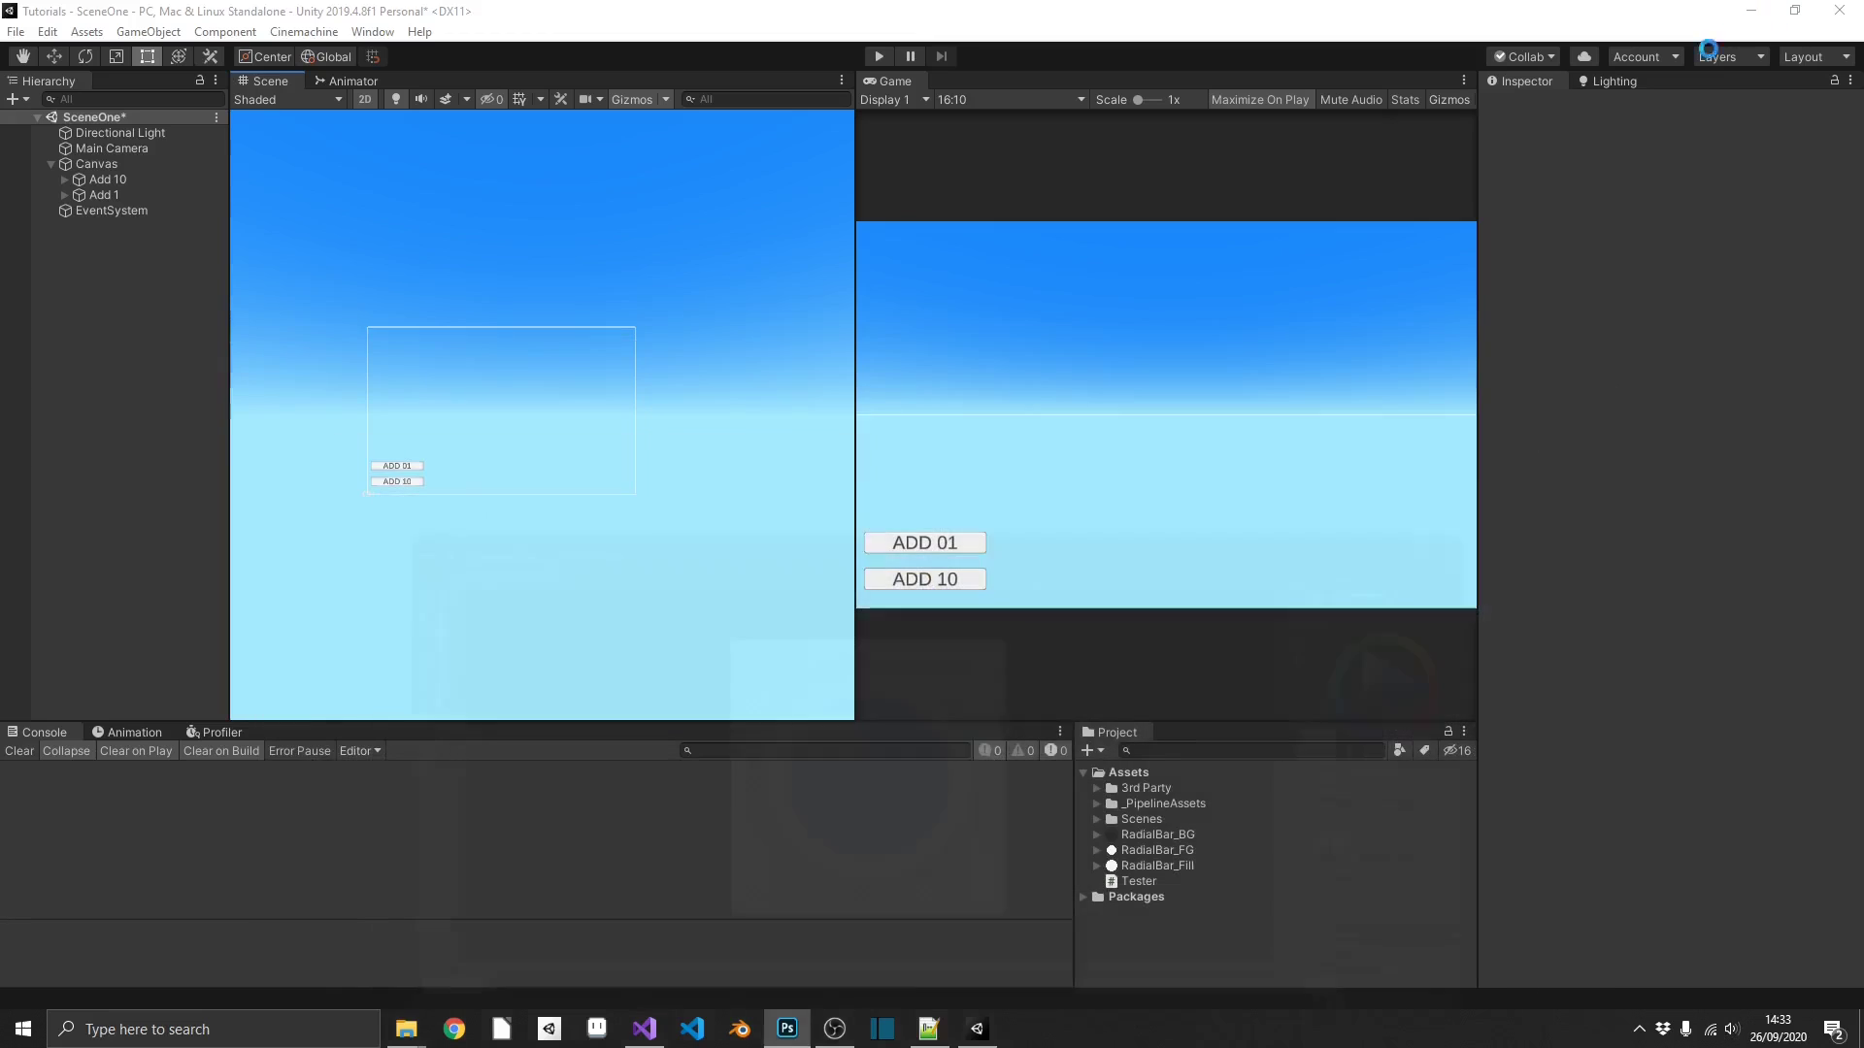
Preview the RadialBar_BG and RadialBar_FG sprites, then add an empty object under Canvas.
click(1157, 835)
click(1209, 851)
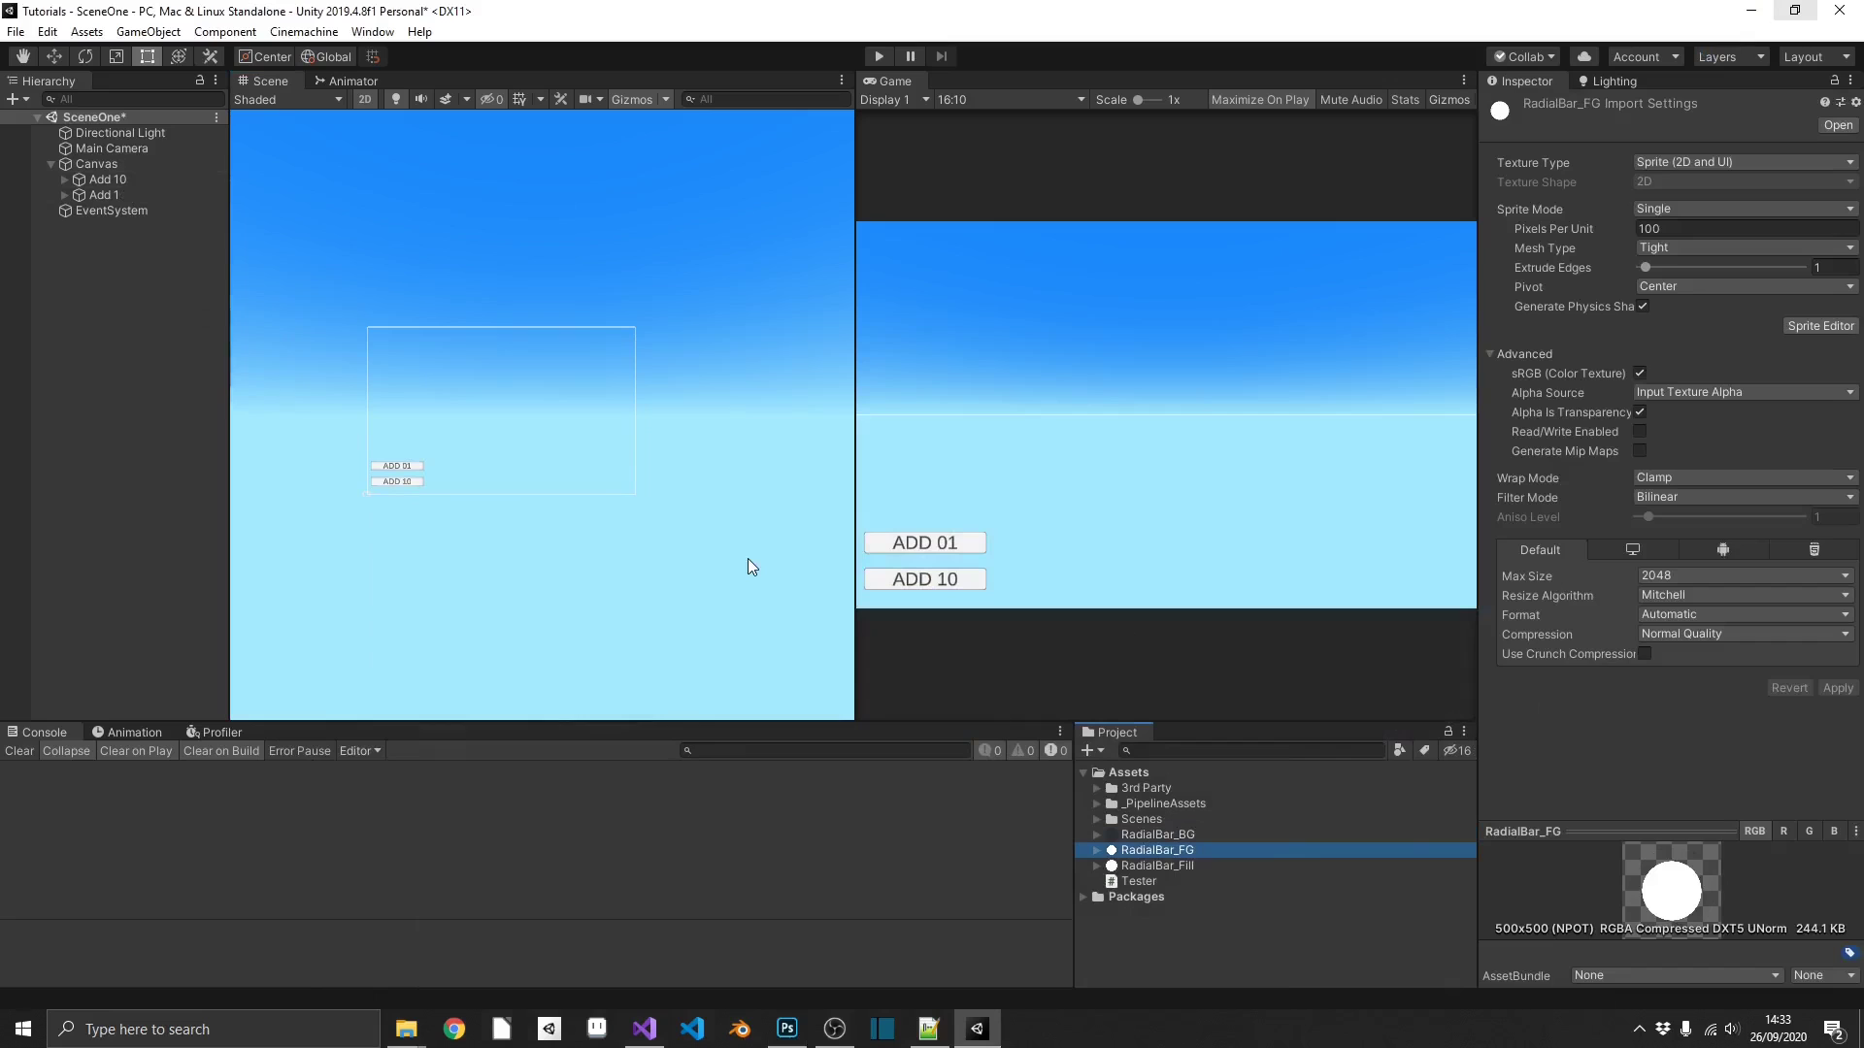
click(96, 163)
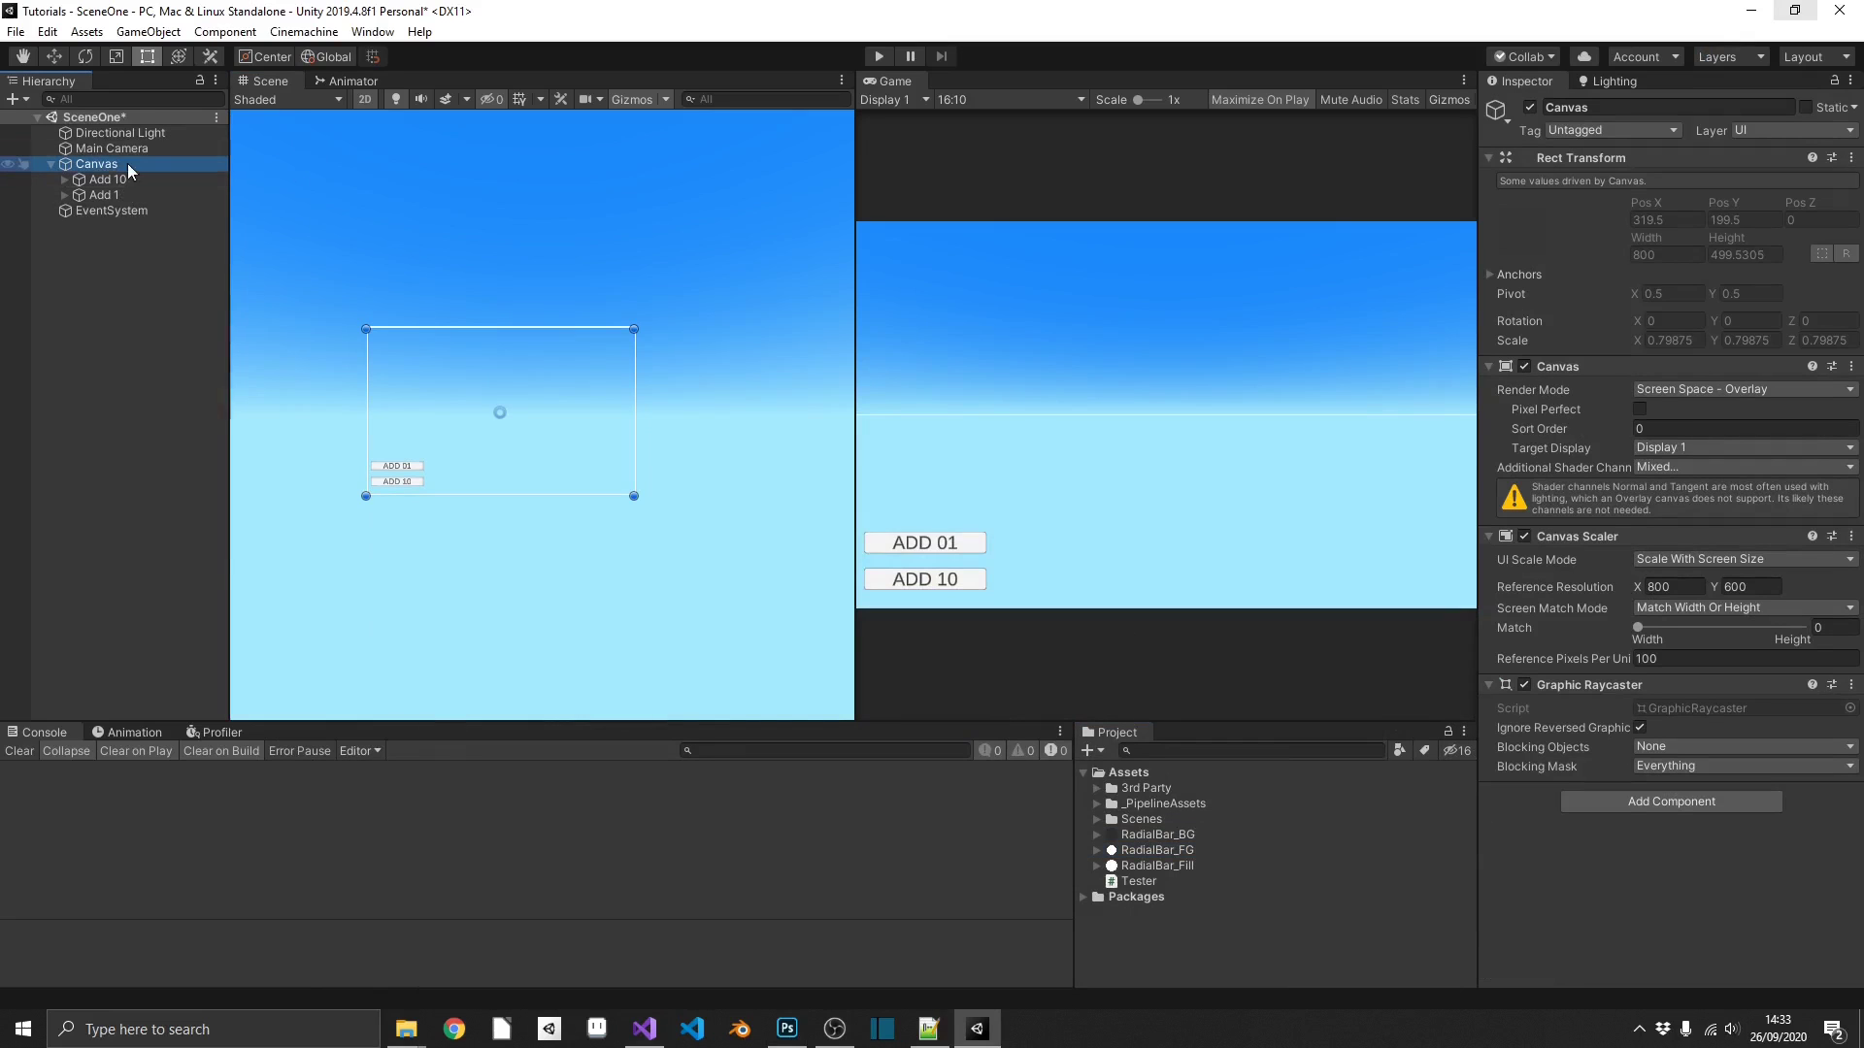
right_click(125, 166)
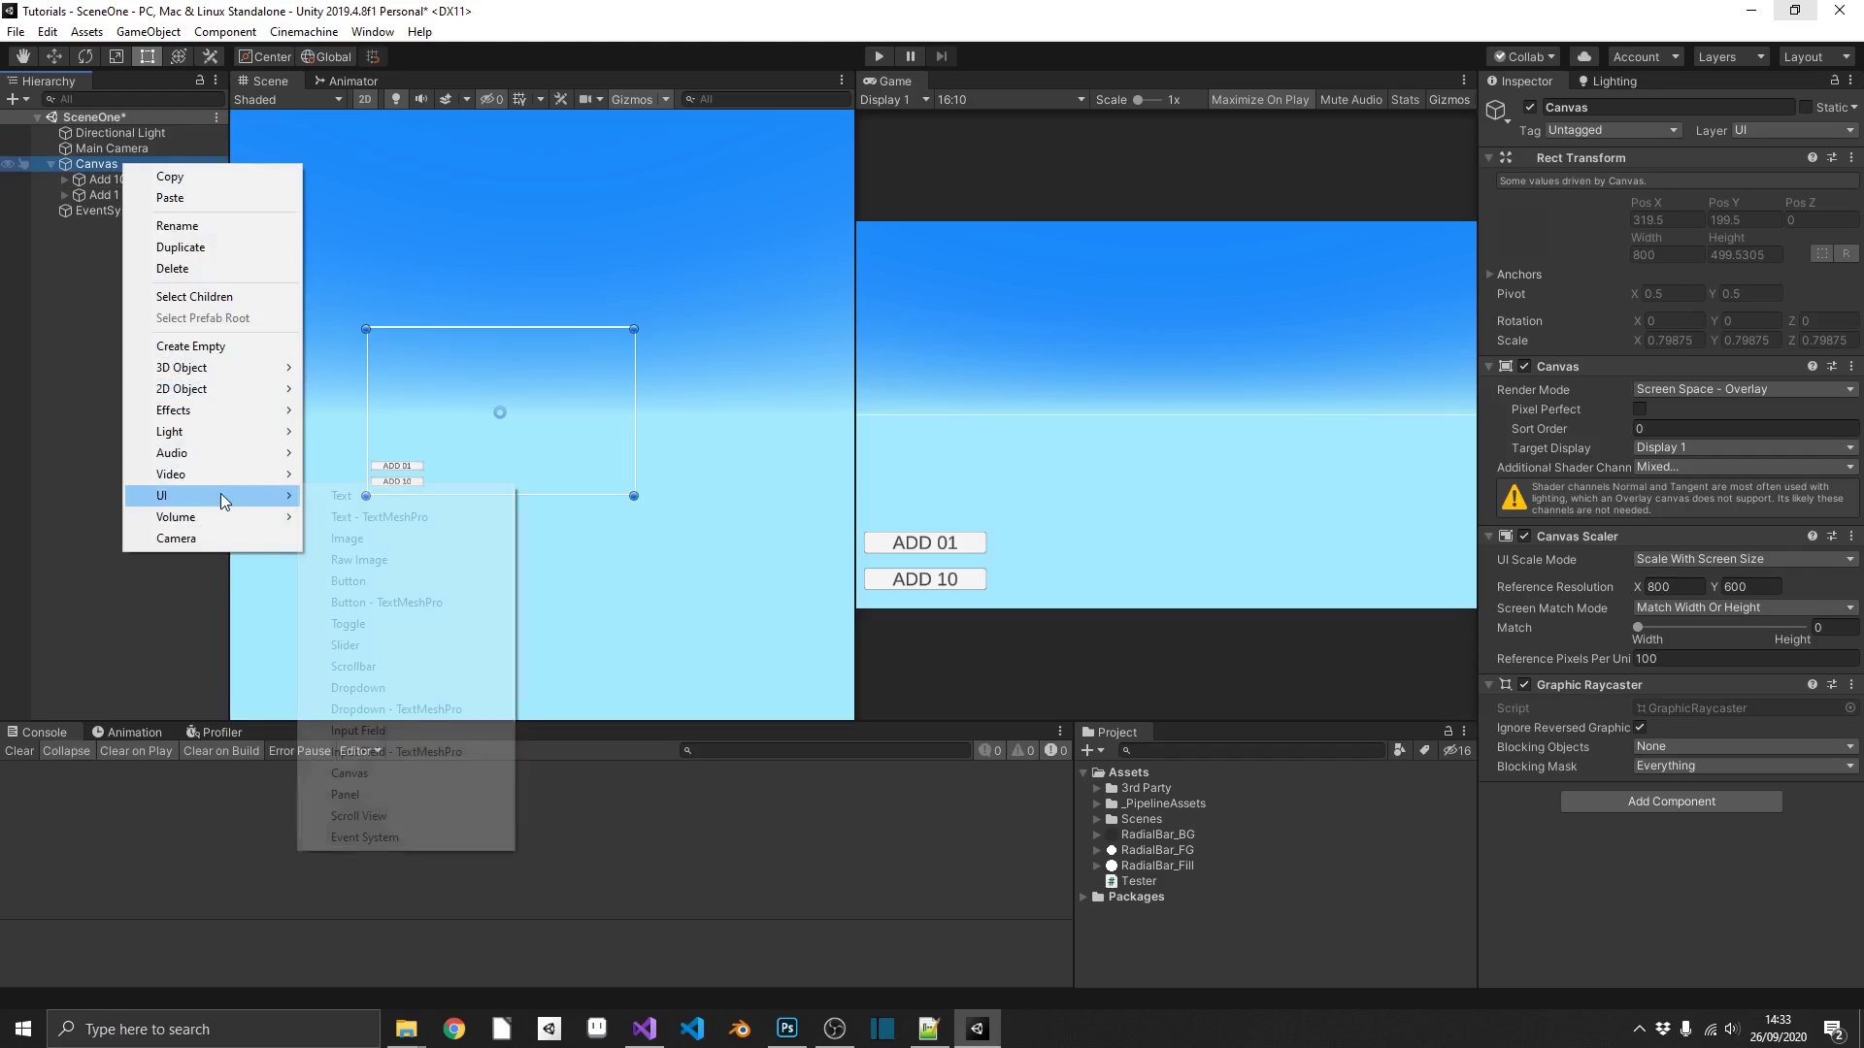
click(215, 356)
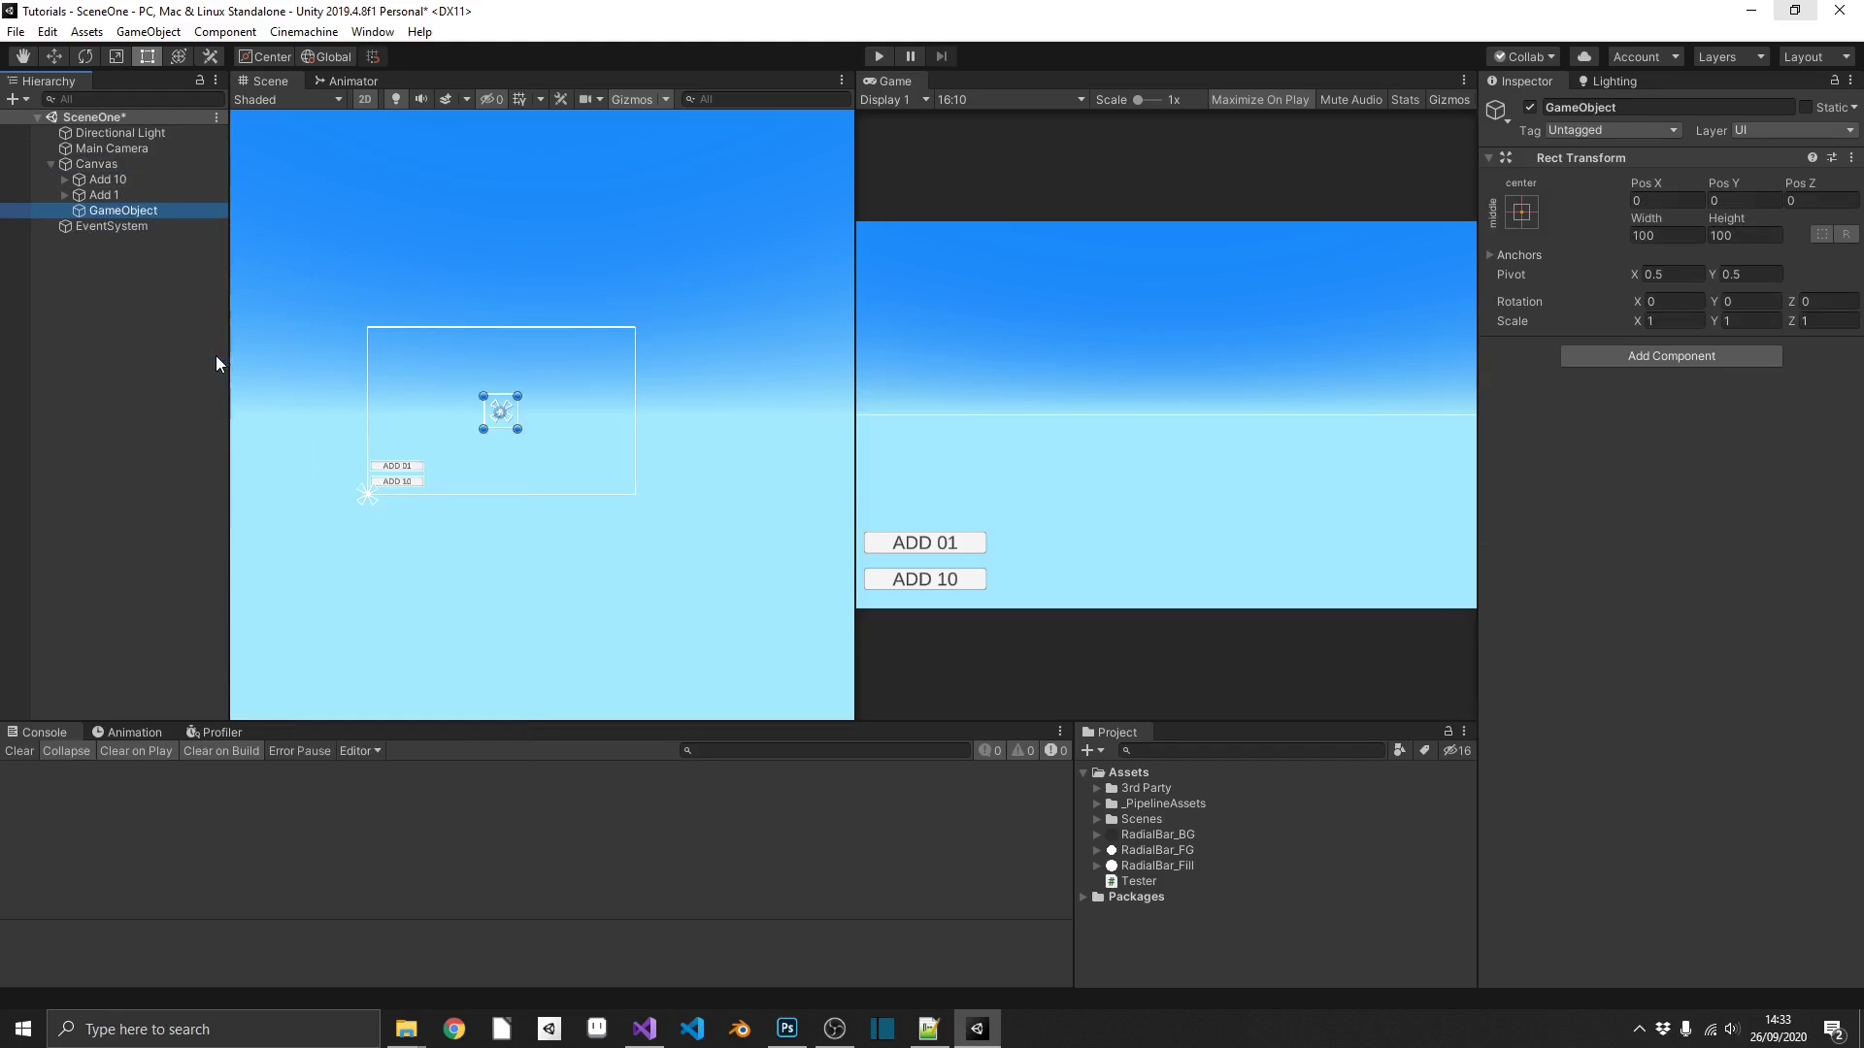
Size the new object 500 × 500 and rename it RadialBar.
click(1669, 235)
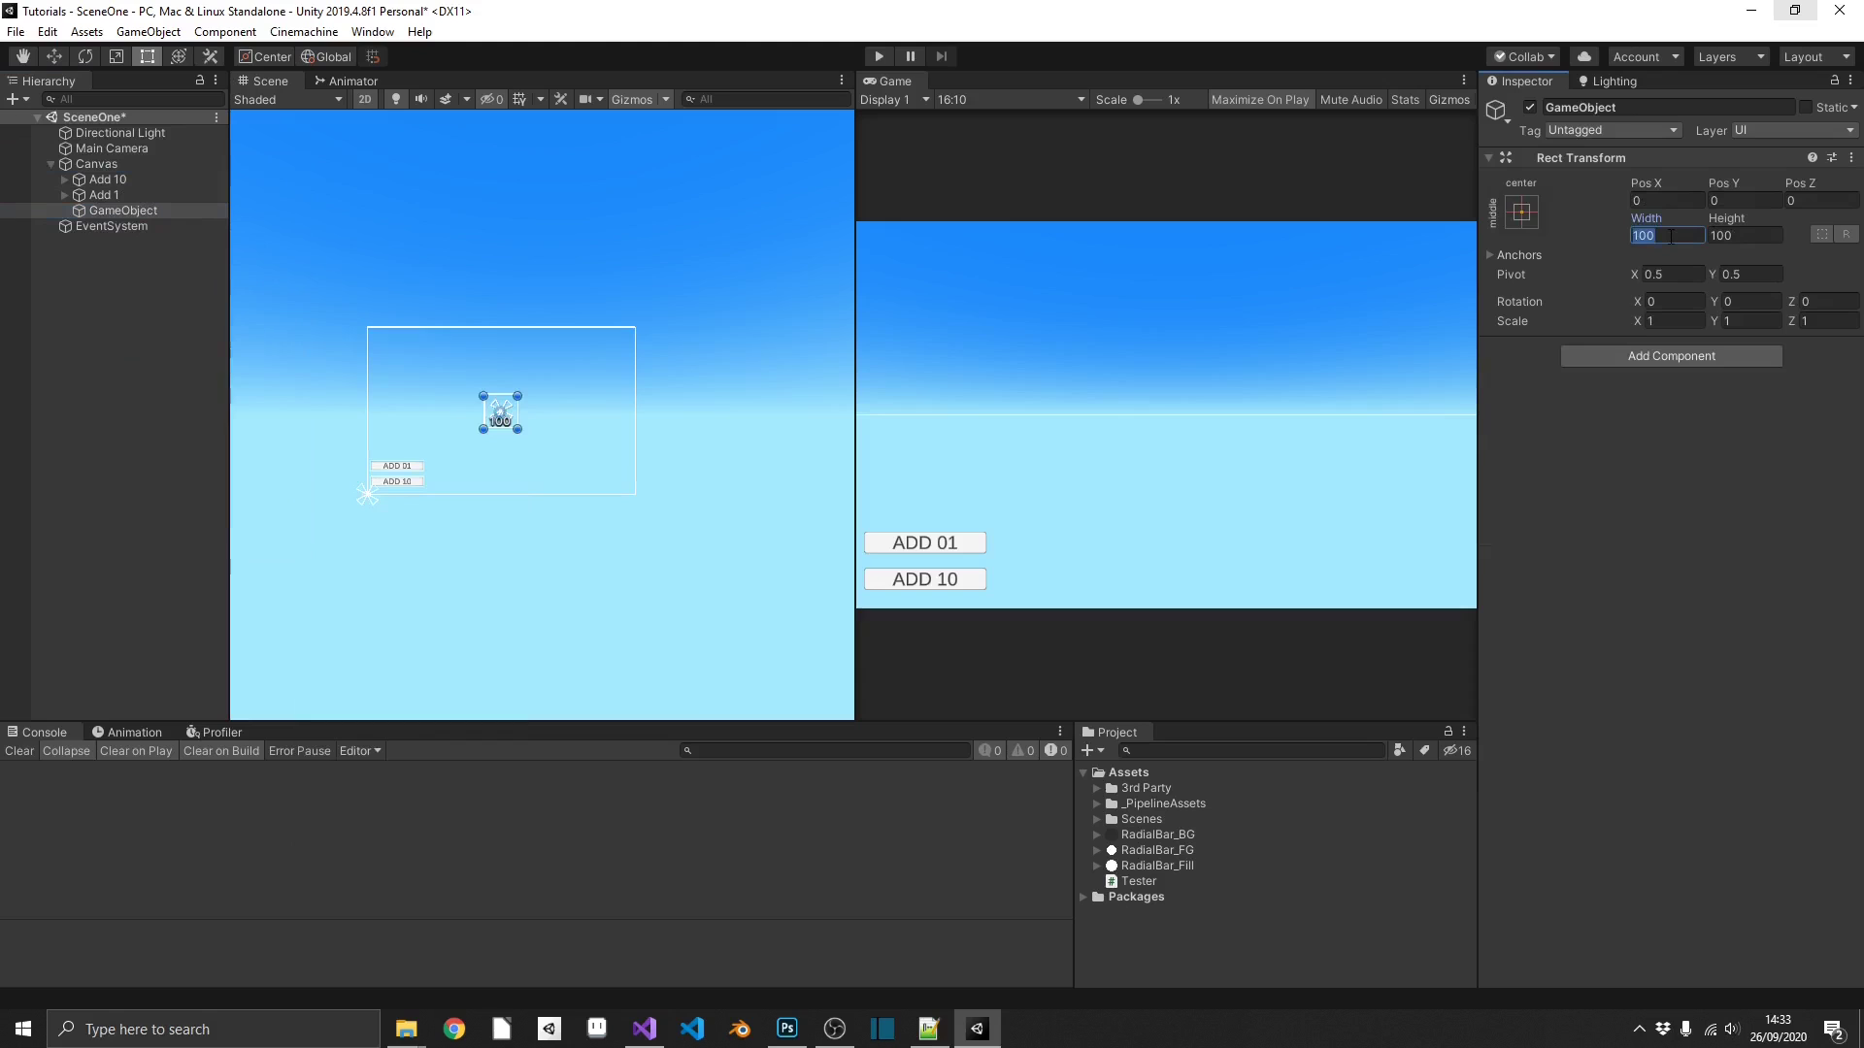
text(500)
key(Tab)
text(500)
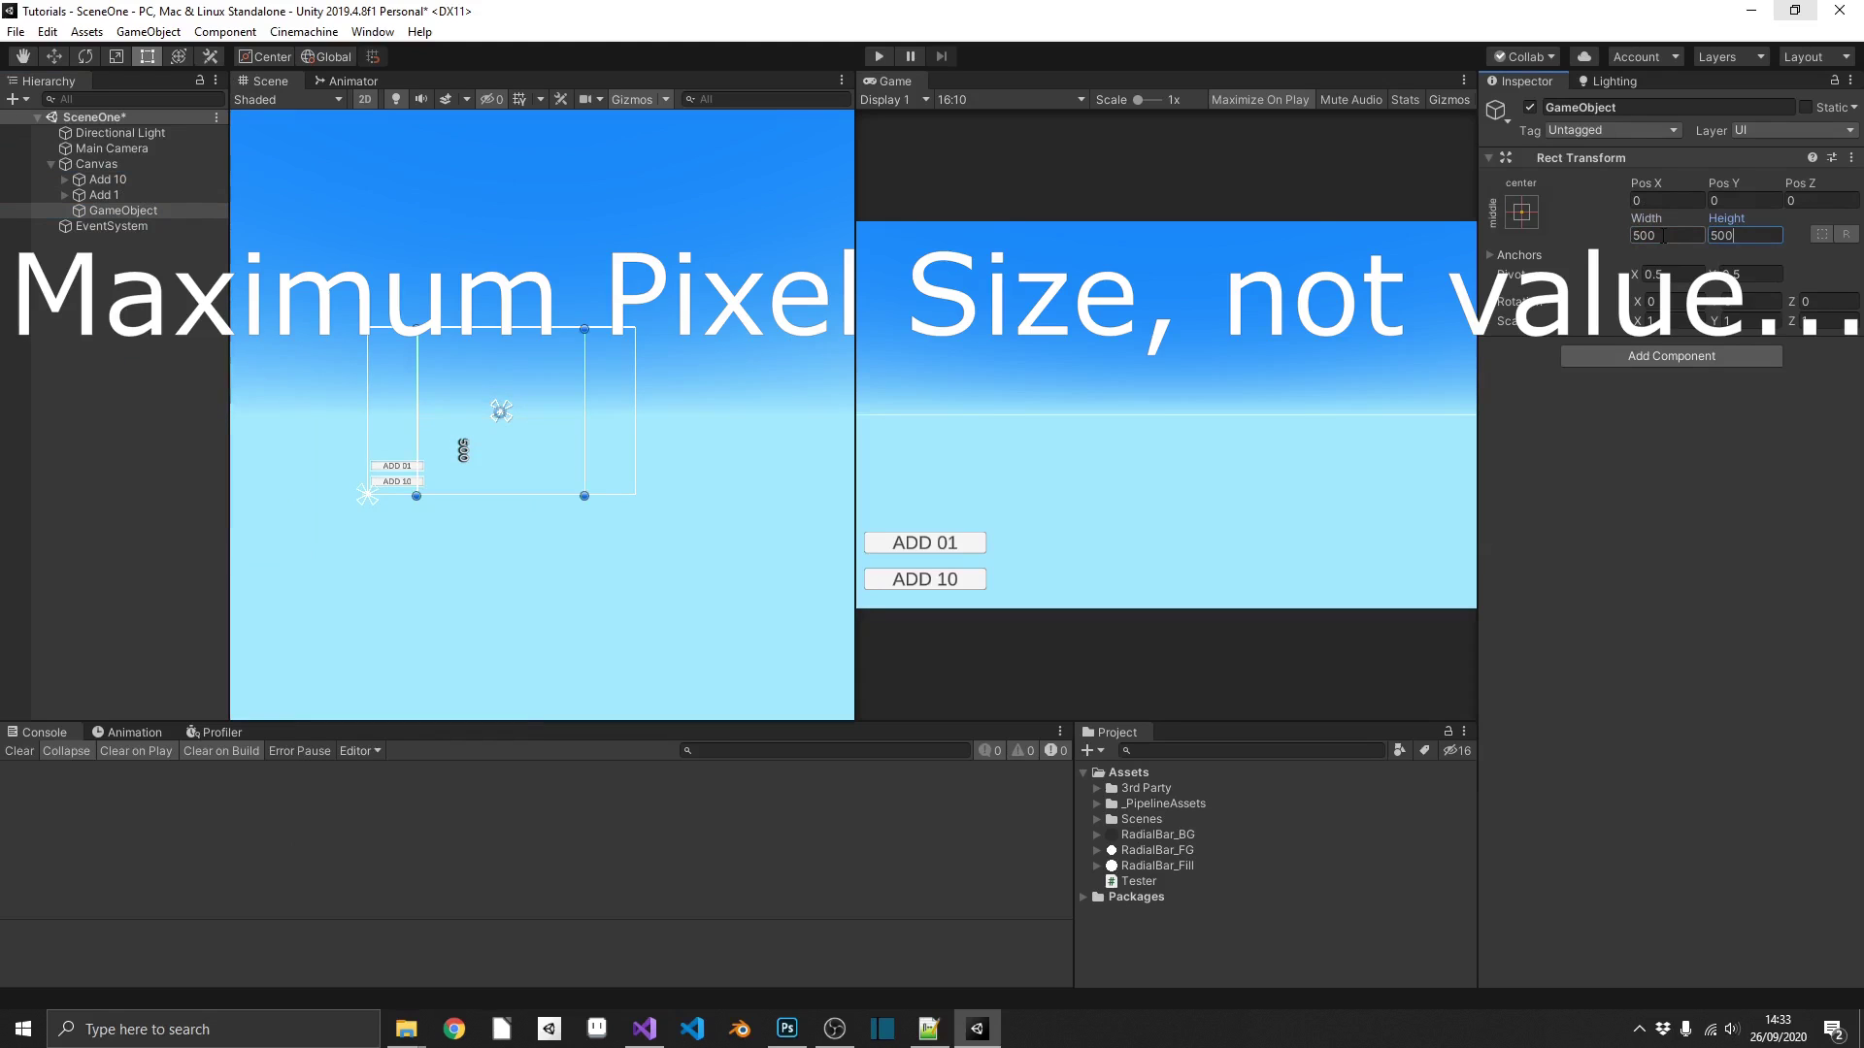
click(116, 211)
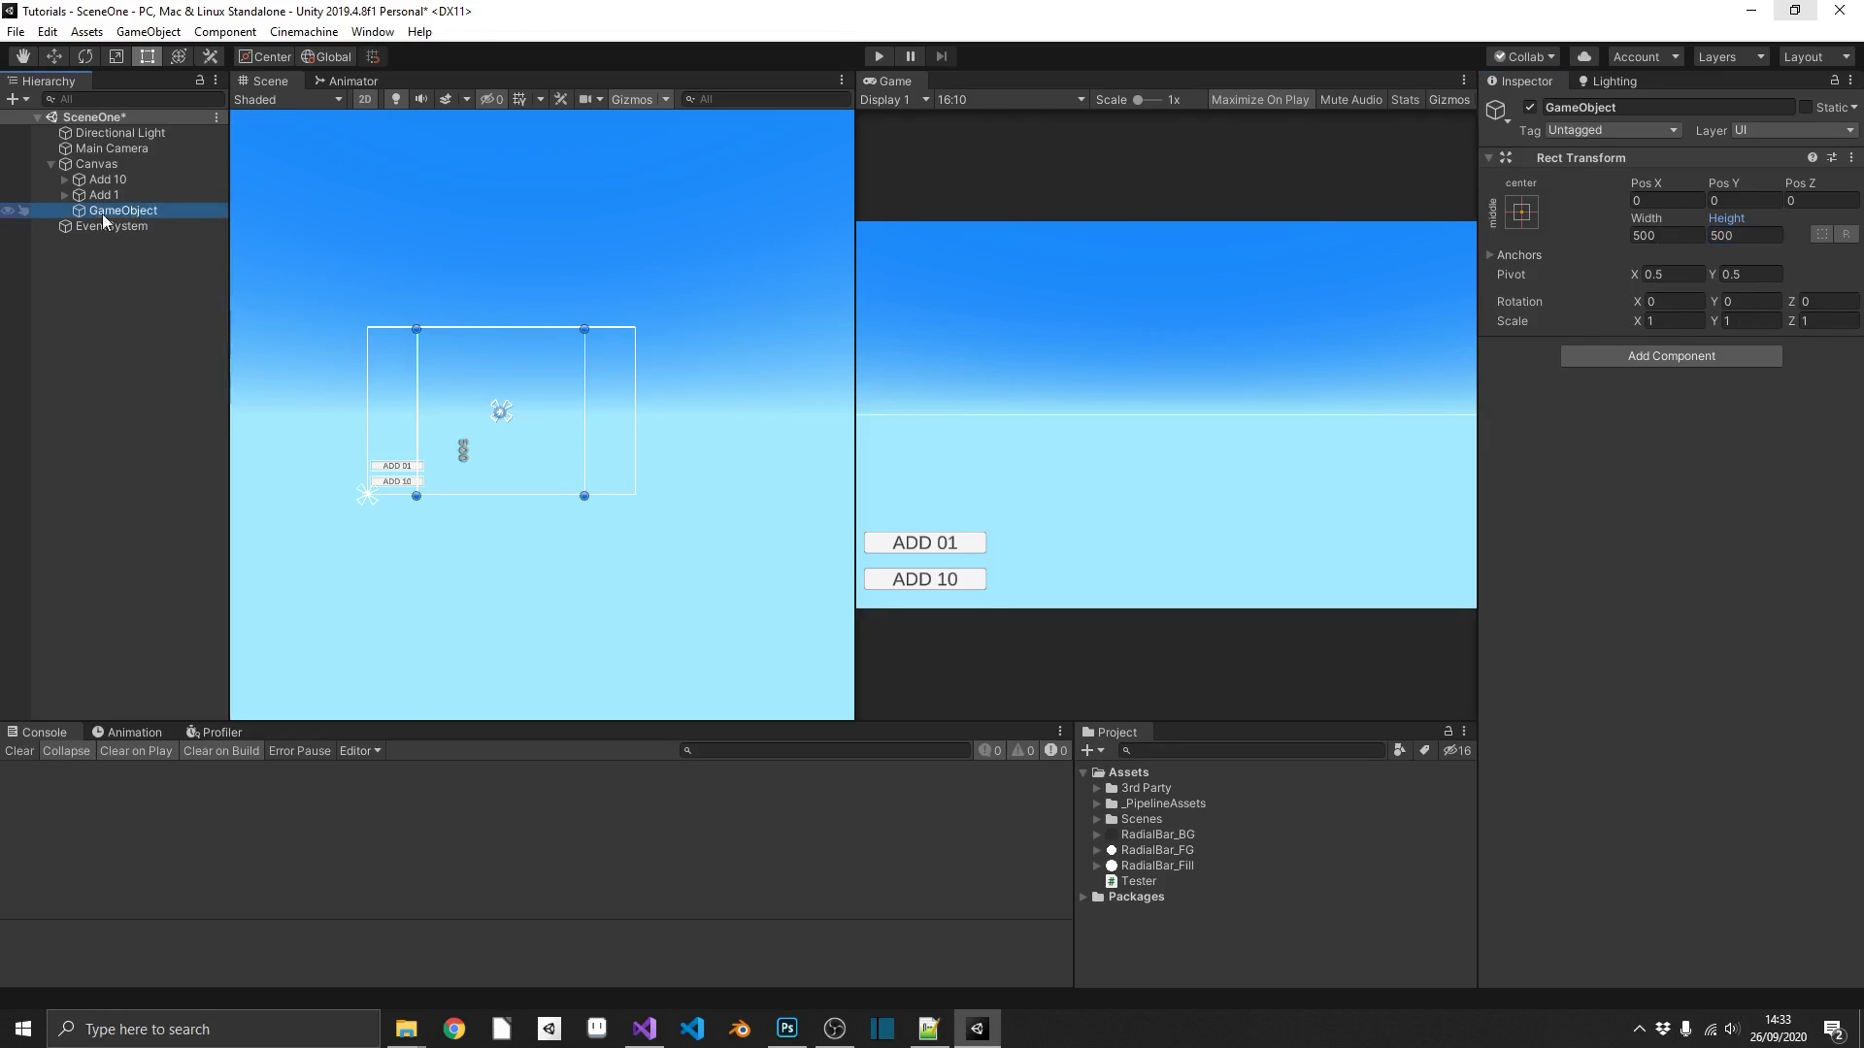
key(F2)
text(RadialBar)
key(Return)
Add a UI Image under RadialBar and Alt-apply the stretch-stretch anchor preset.
right_click(134, 212)
mouse_move(242, 542)
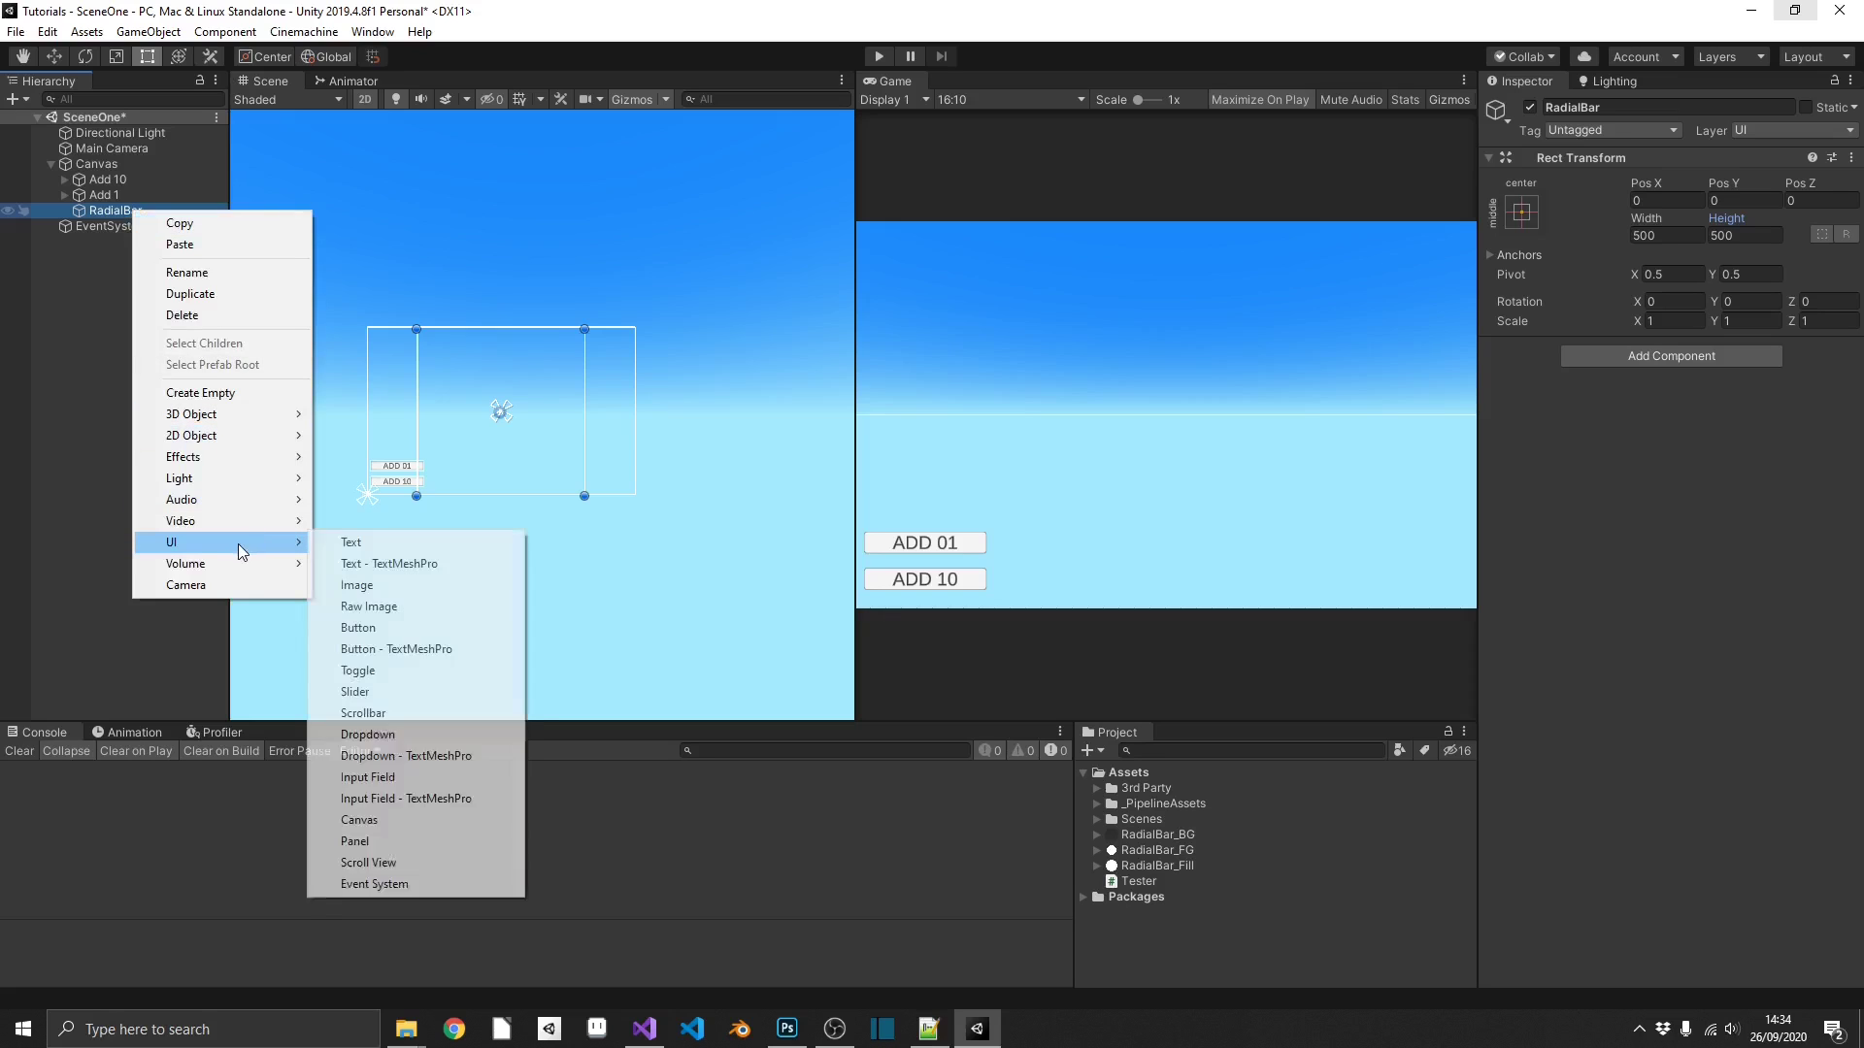
click(409, 589)
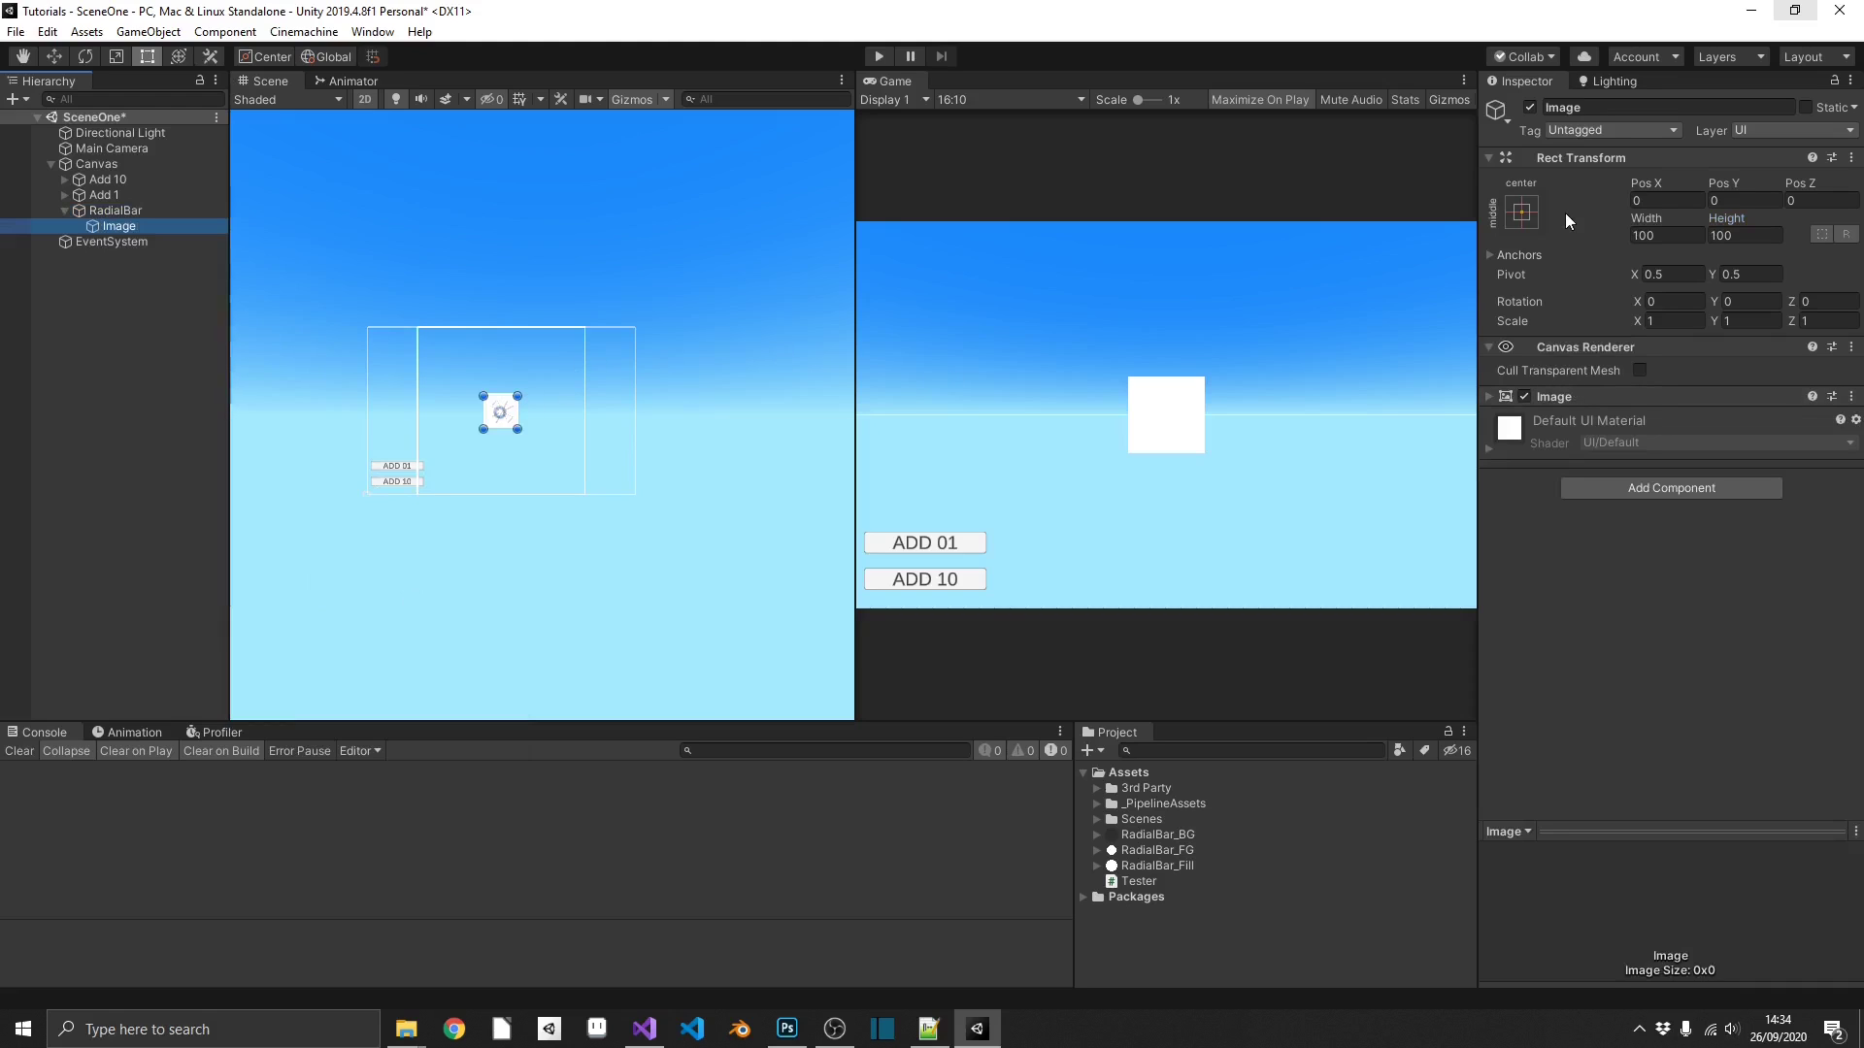
click(1521, 213)
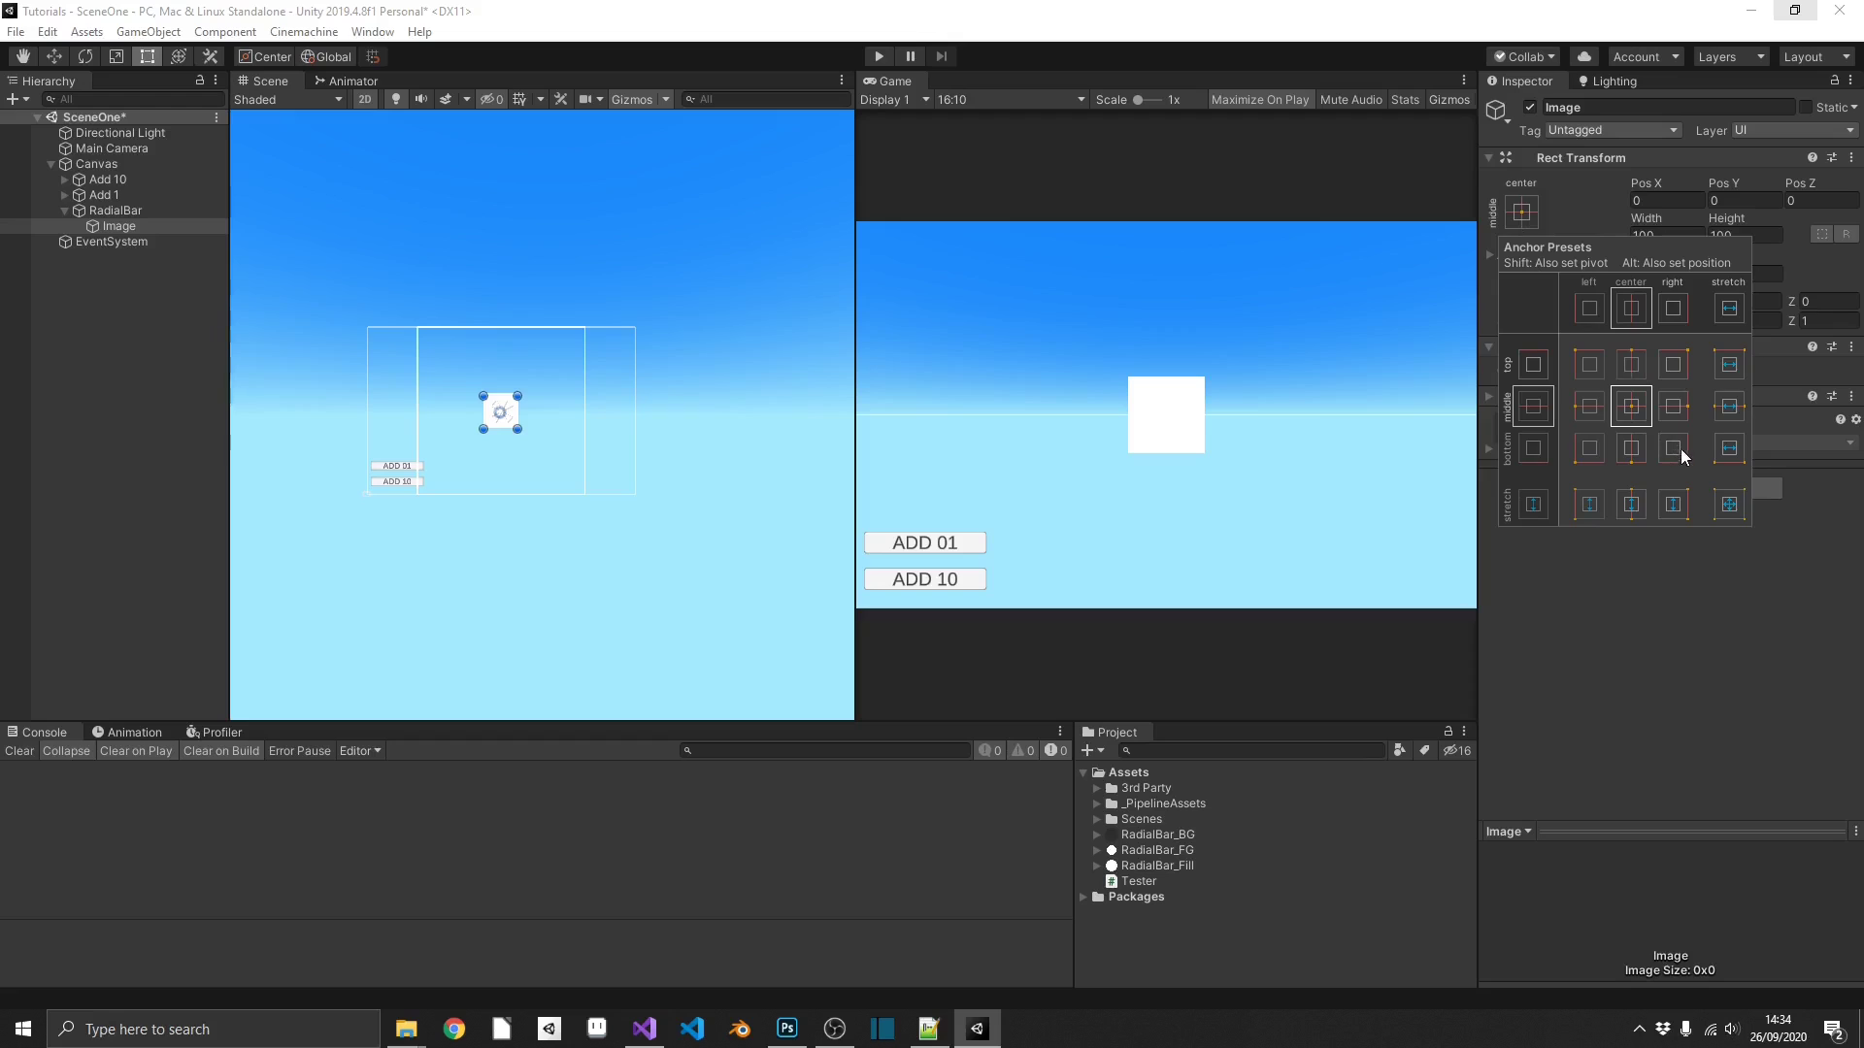
key(alt)
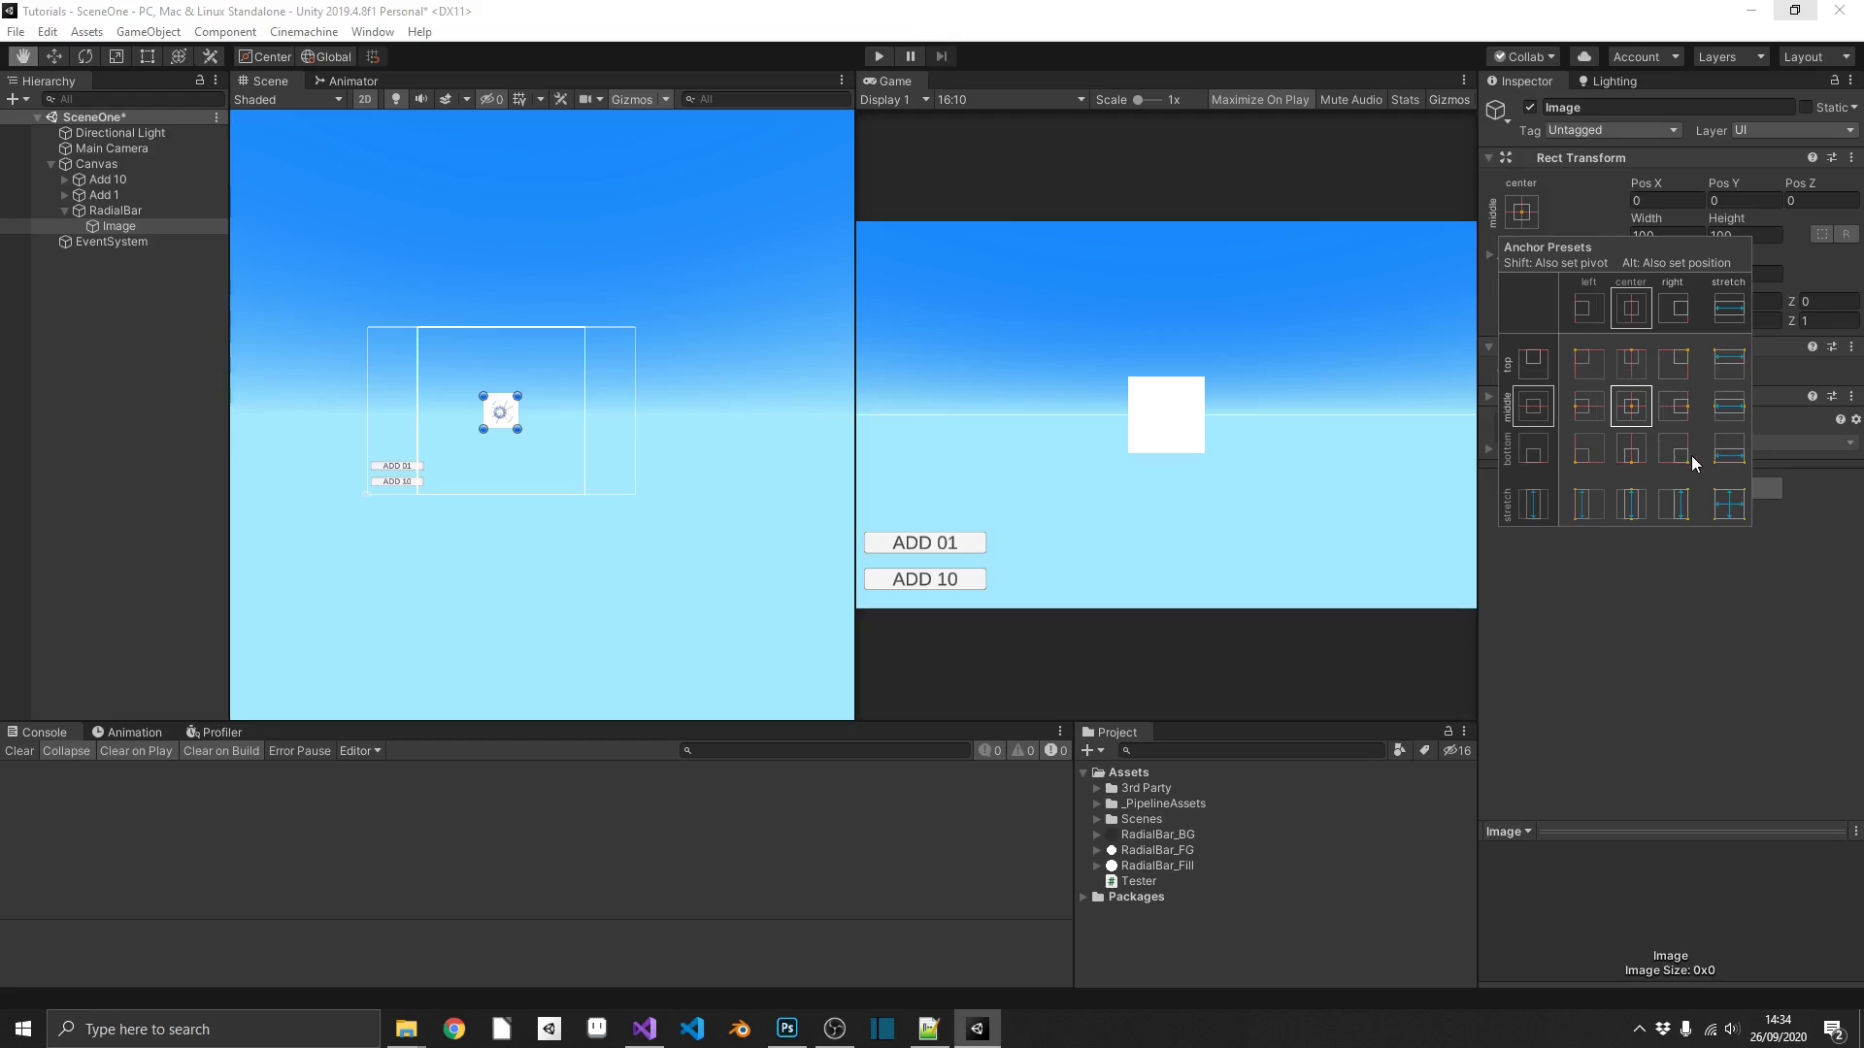
alt+click(1728, 506)
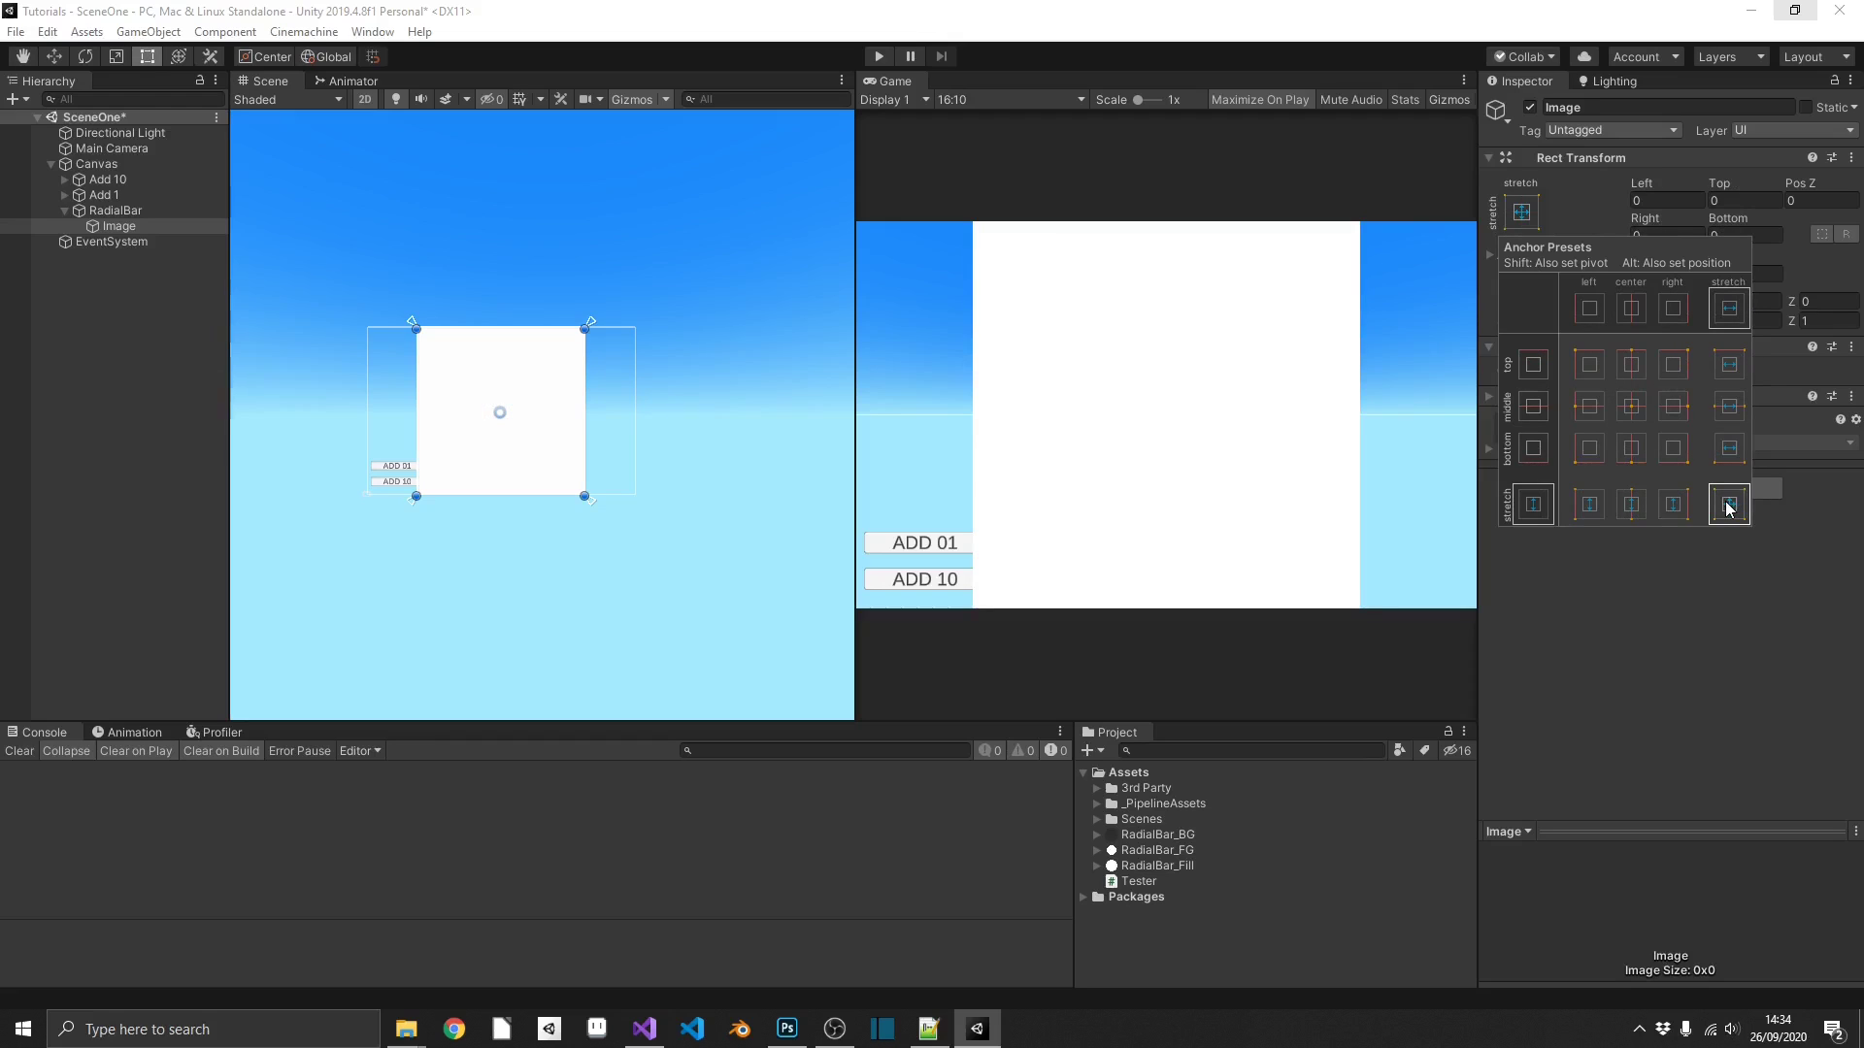
key(Escape)
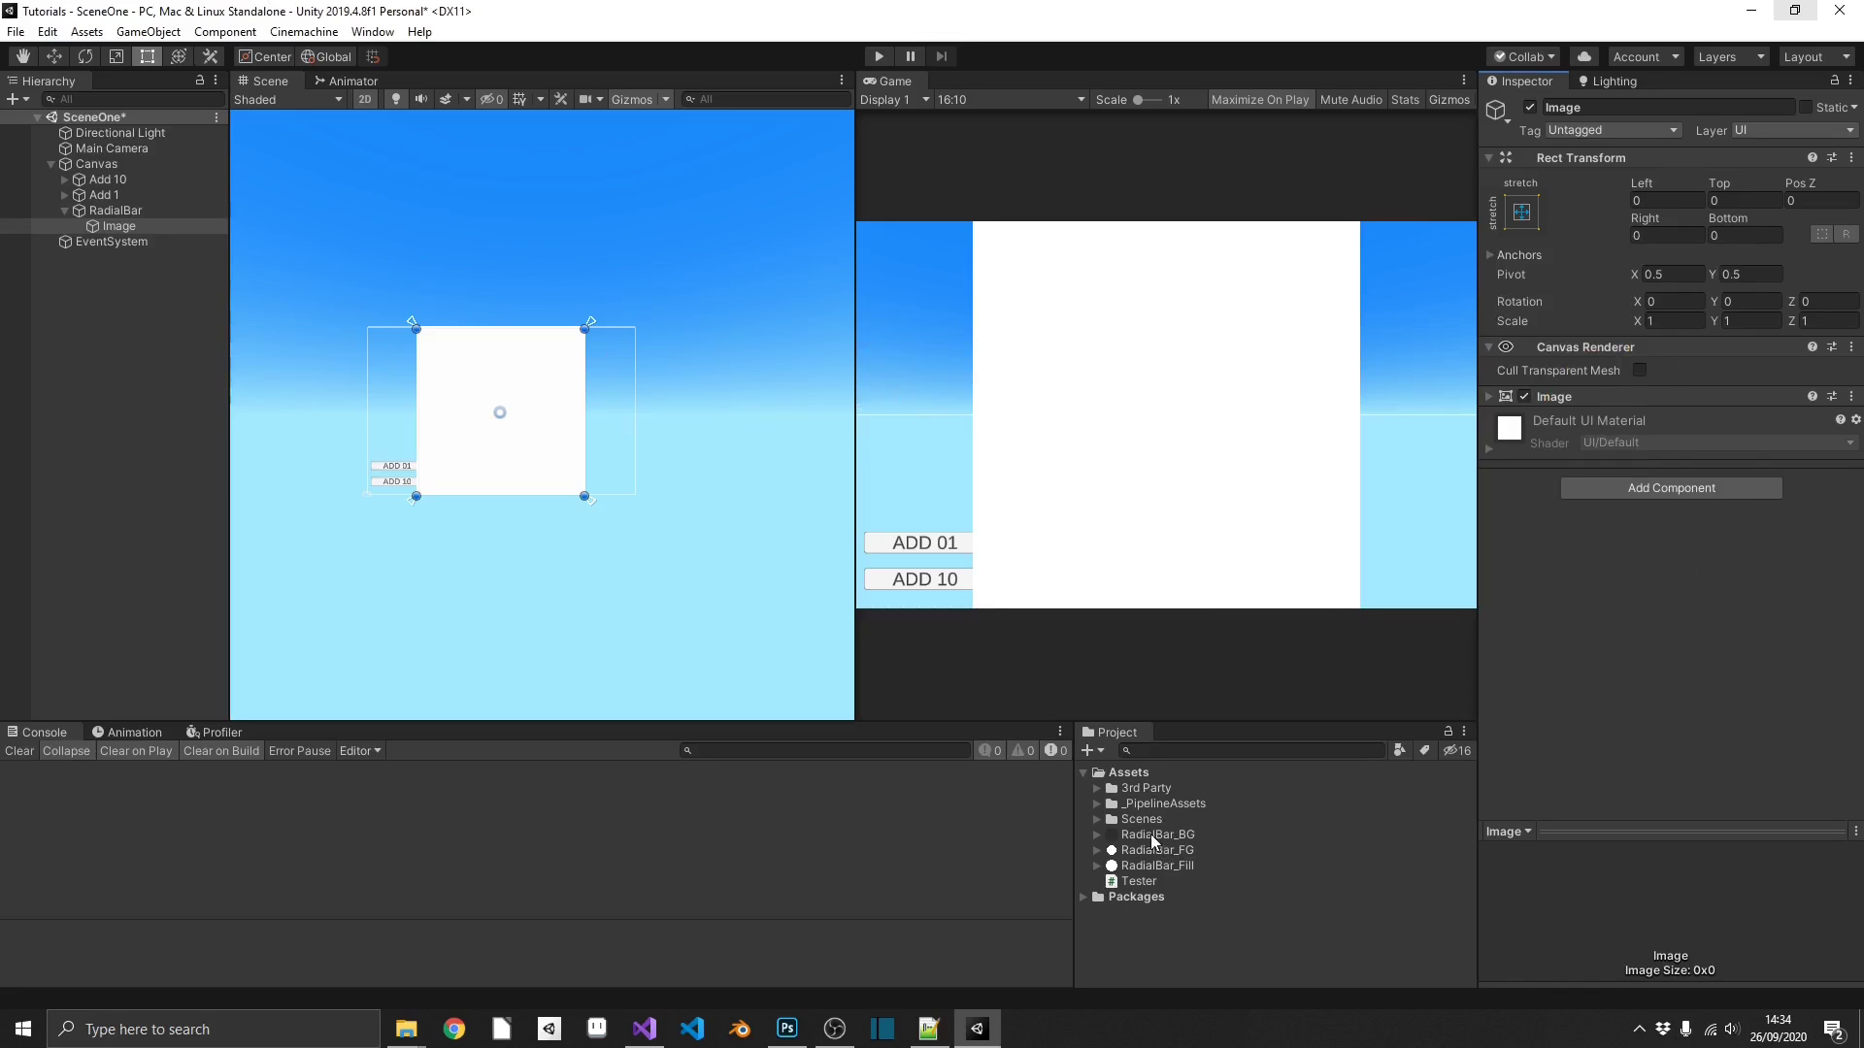
Give the Image the RadialBar_BG sprite and rename it Shadow.
drag(1151, 835, 1659, 428)
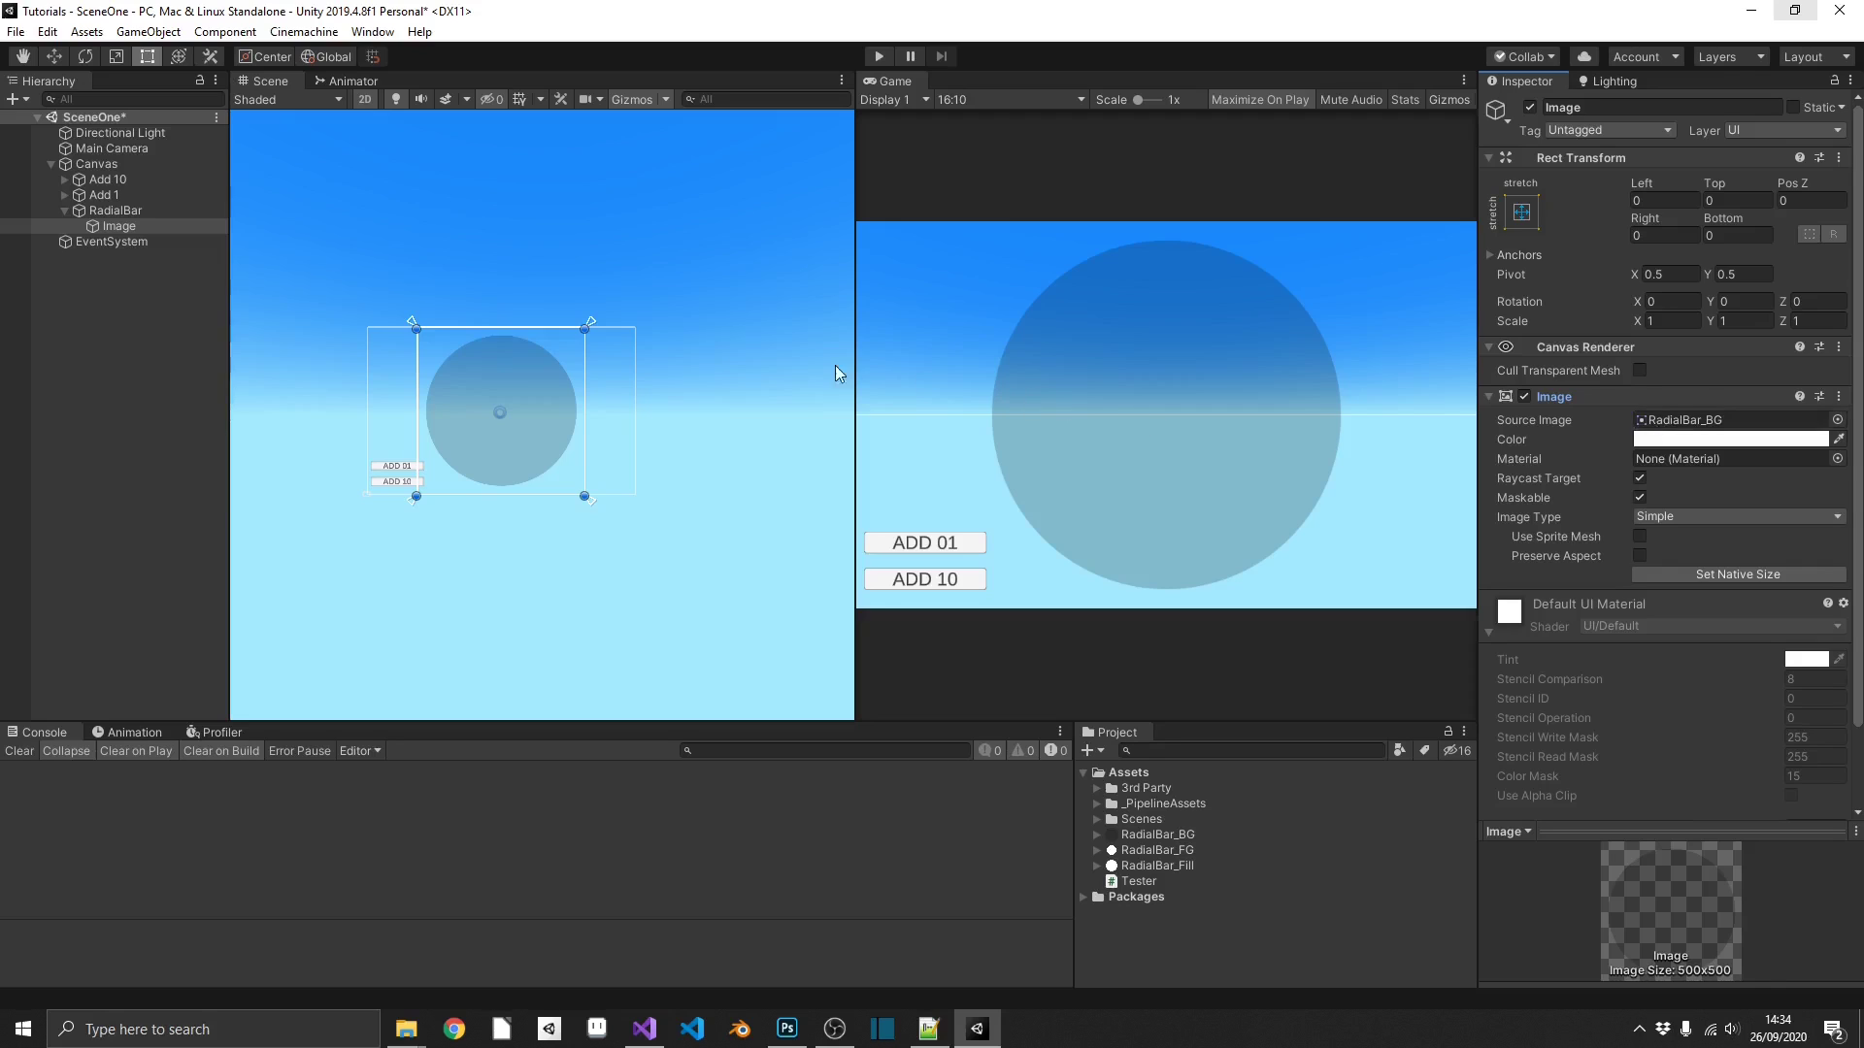
click(107, 227)
click(112, 228)
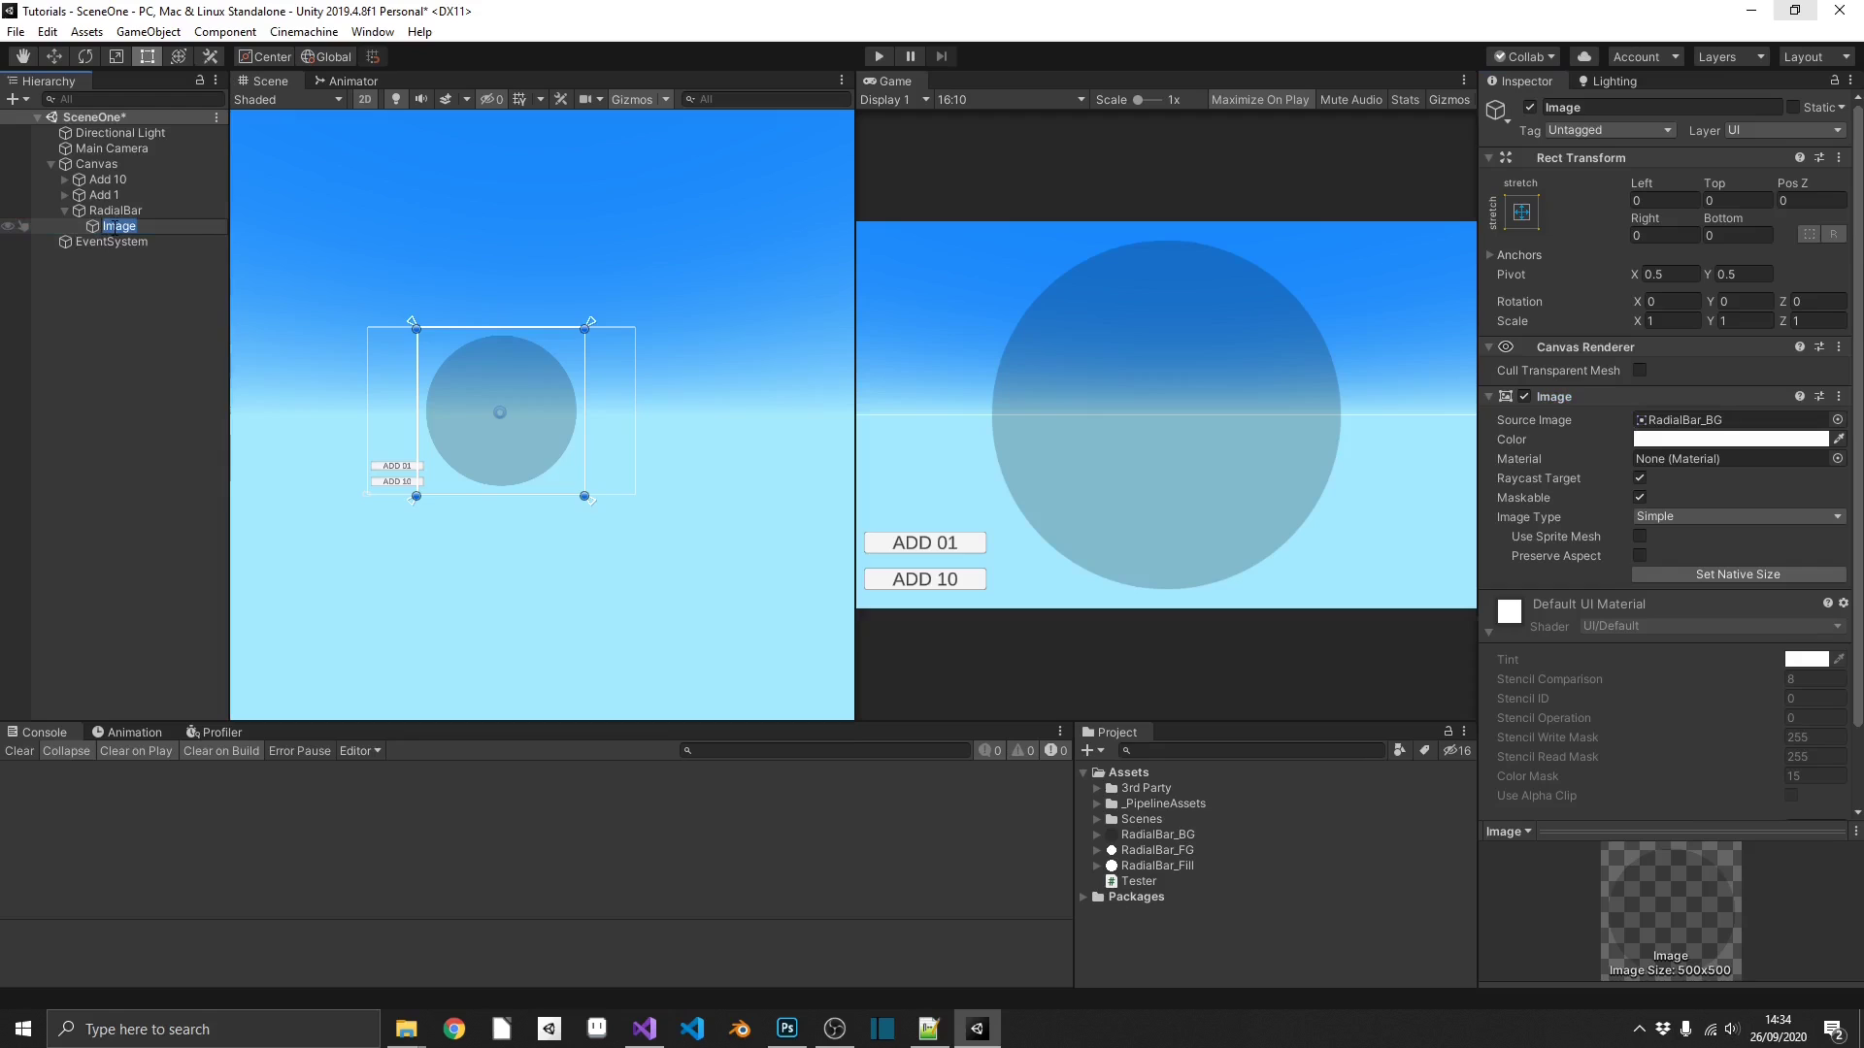
text(Shadow)
key(Return)
Duplicate Shadow twice and rename the copies Foreground and Fill.
key(ctrl+d)
key(ctrl+d)
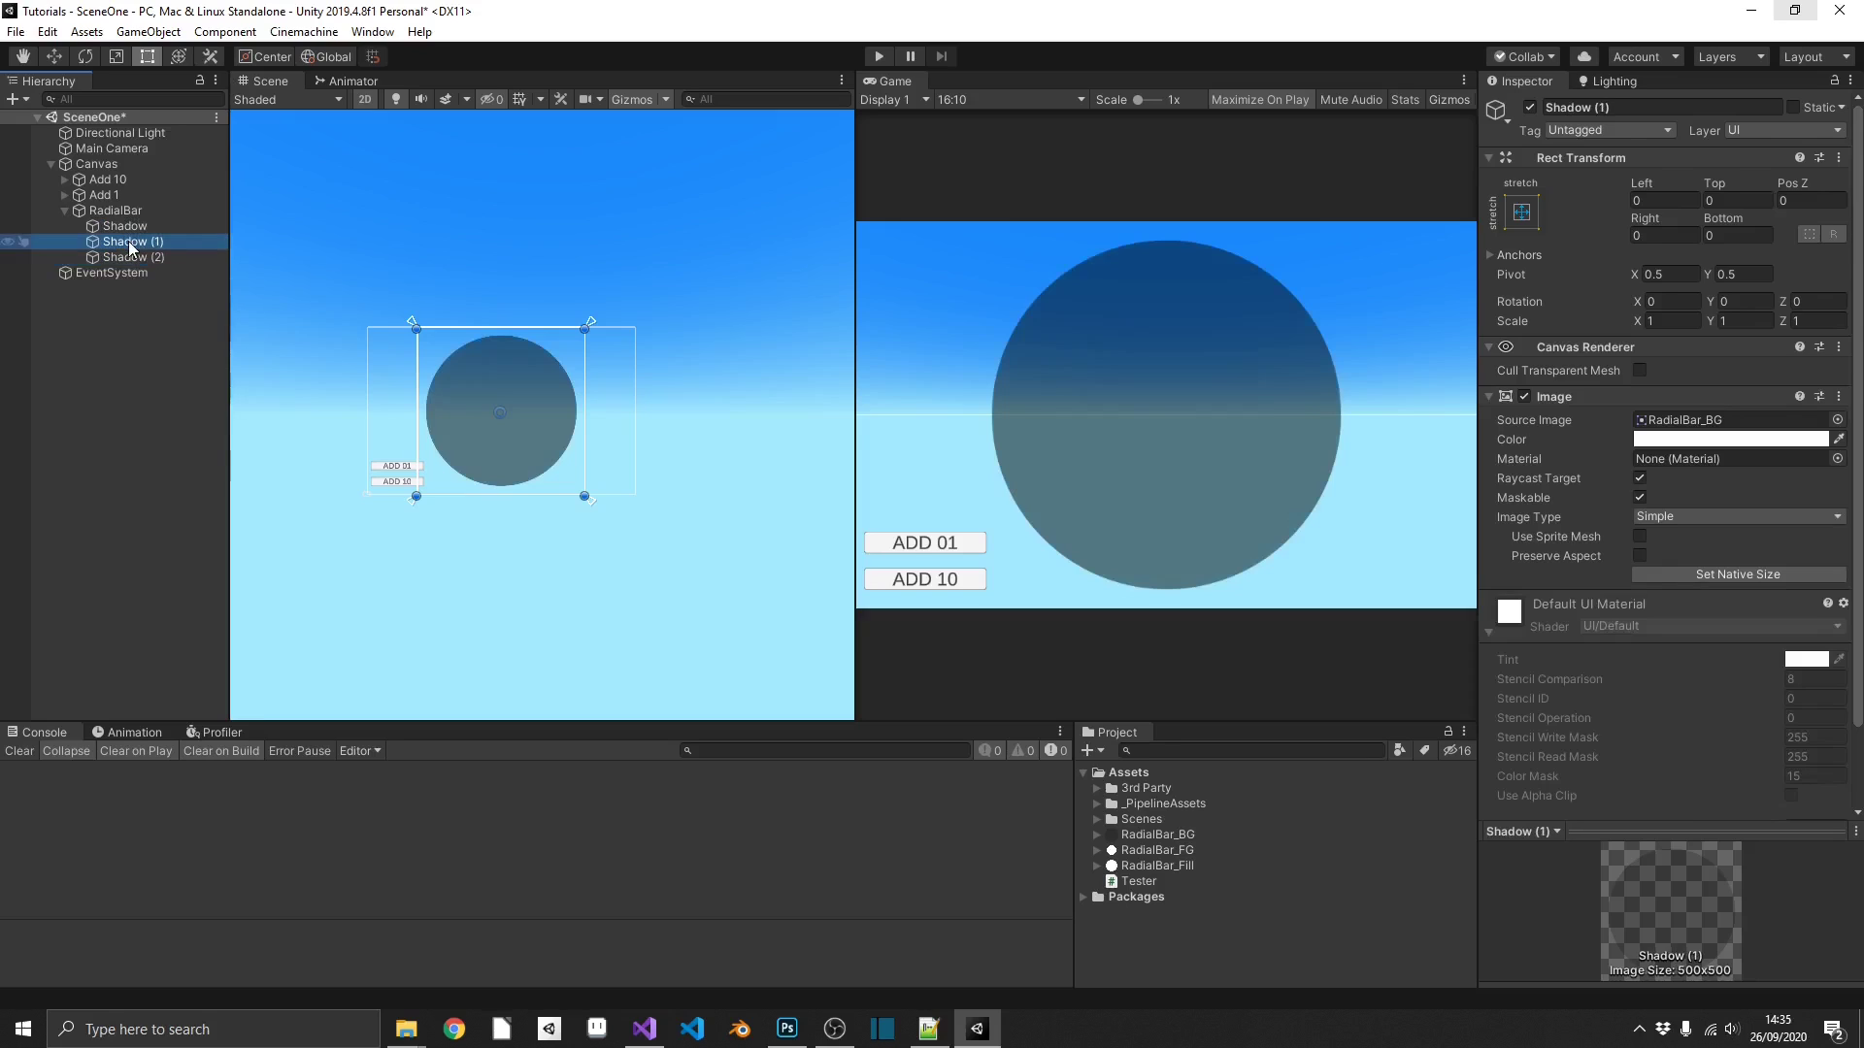
key(F2)
text(Foreground)
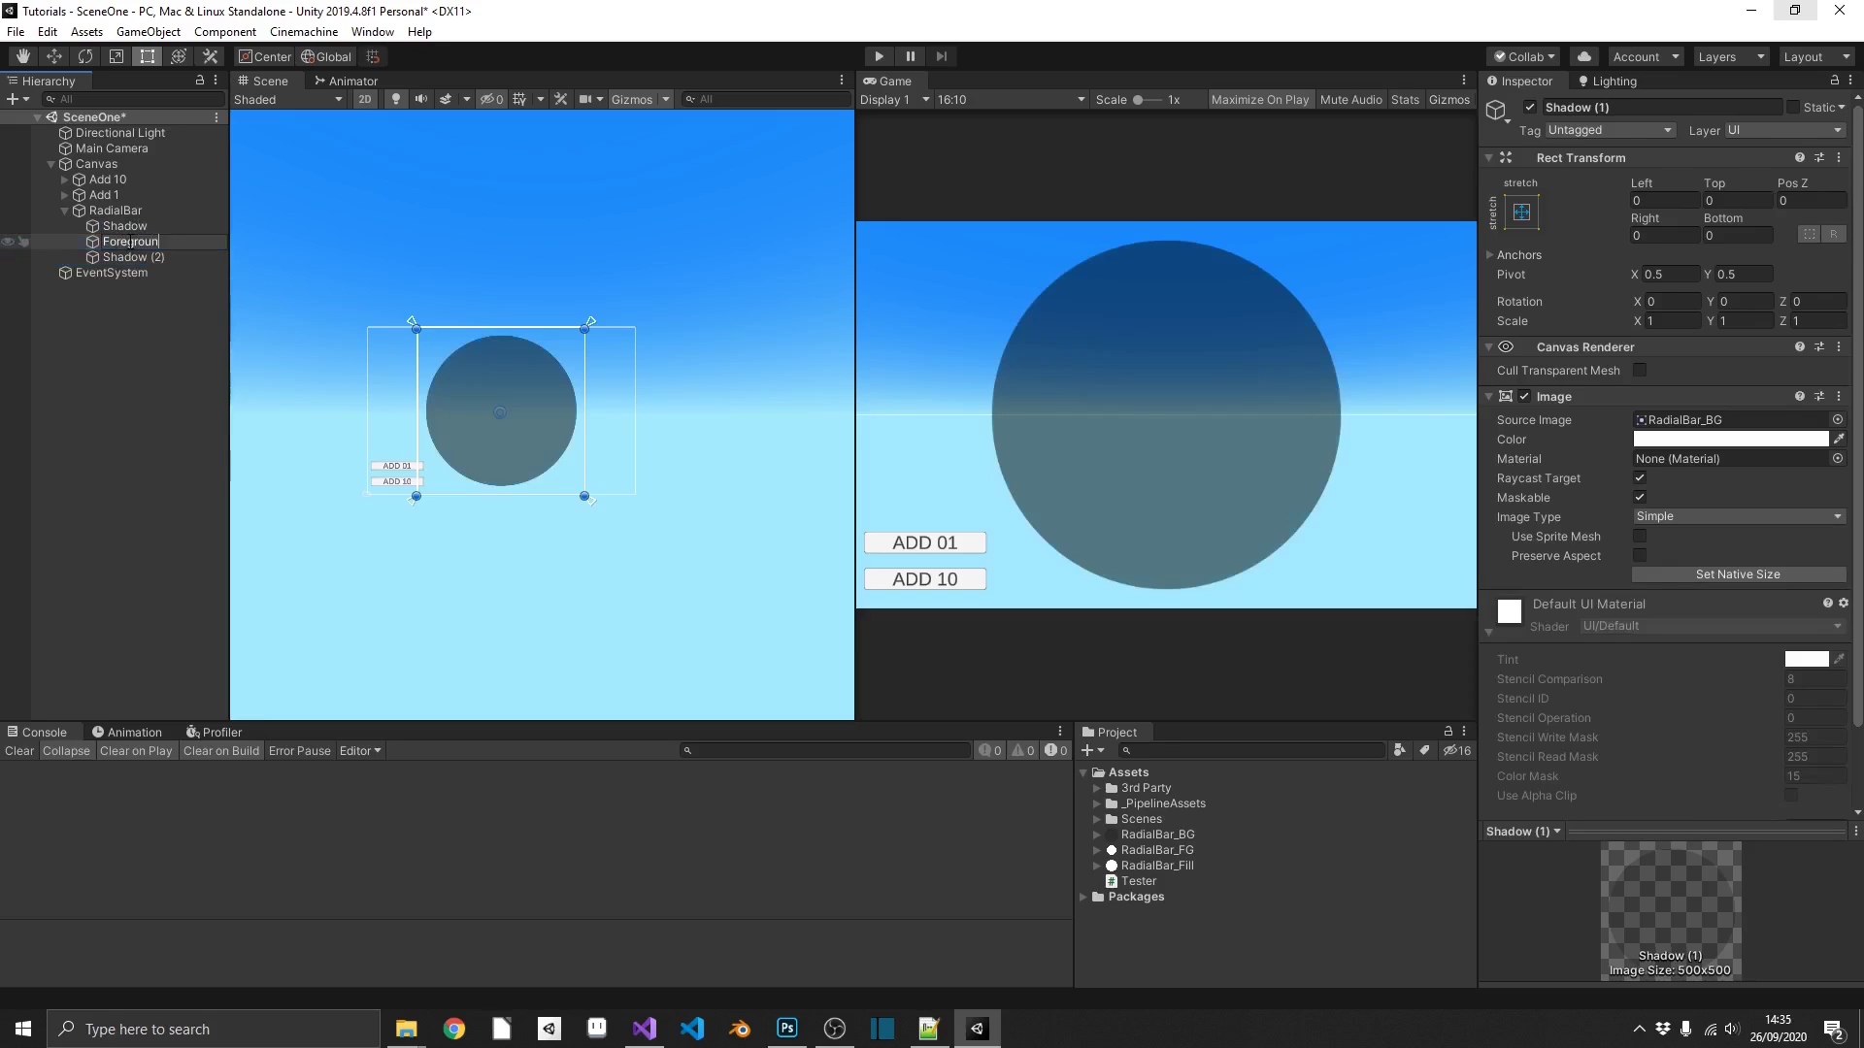
key(Return)
click(126, 257)
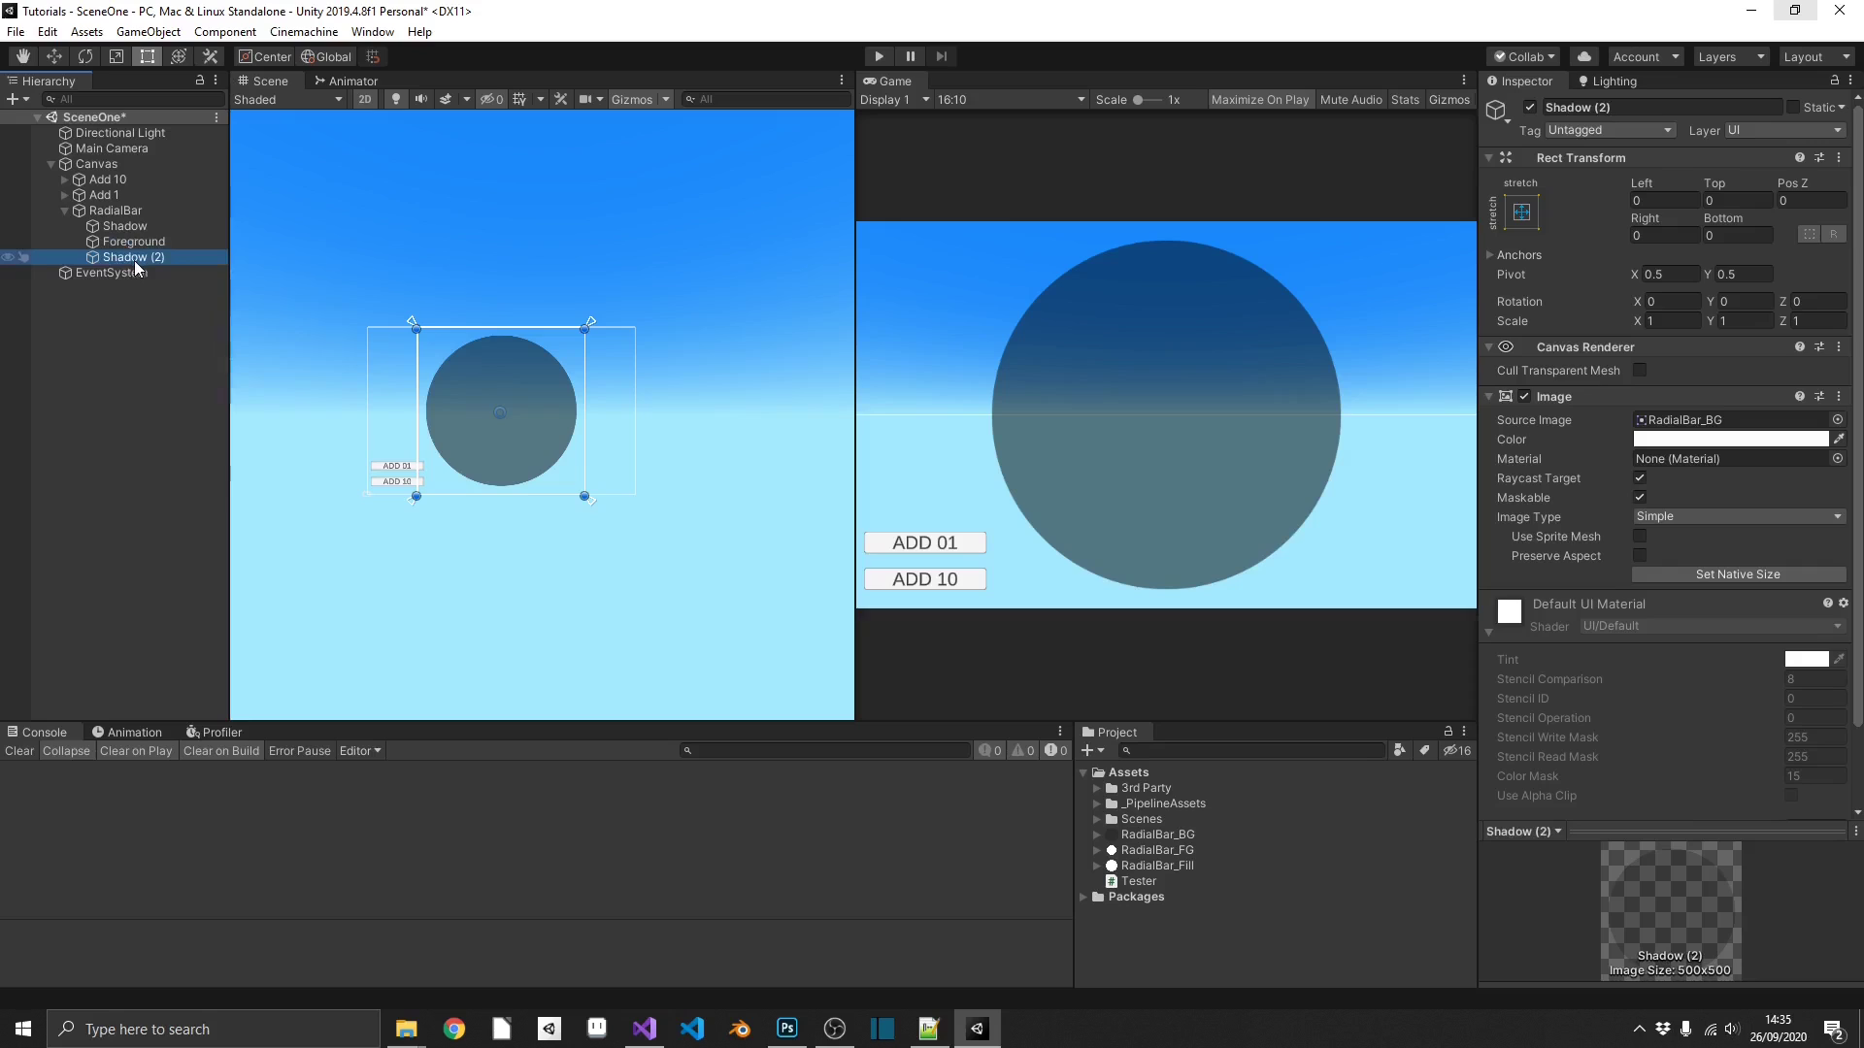
key(F2)
text(Fill)
key(Return)
Assign the RadialBar_FG sprite to Foreground and RadialBar_Fill to Fill.
click(136, 243)
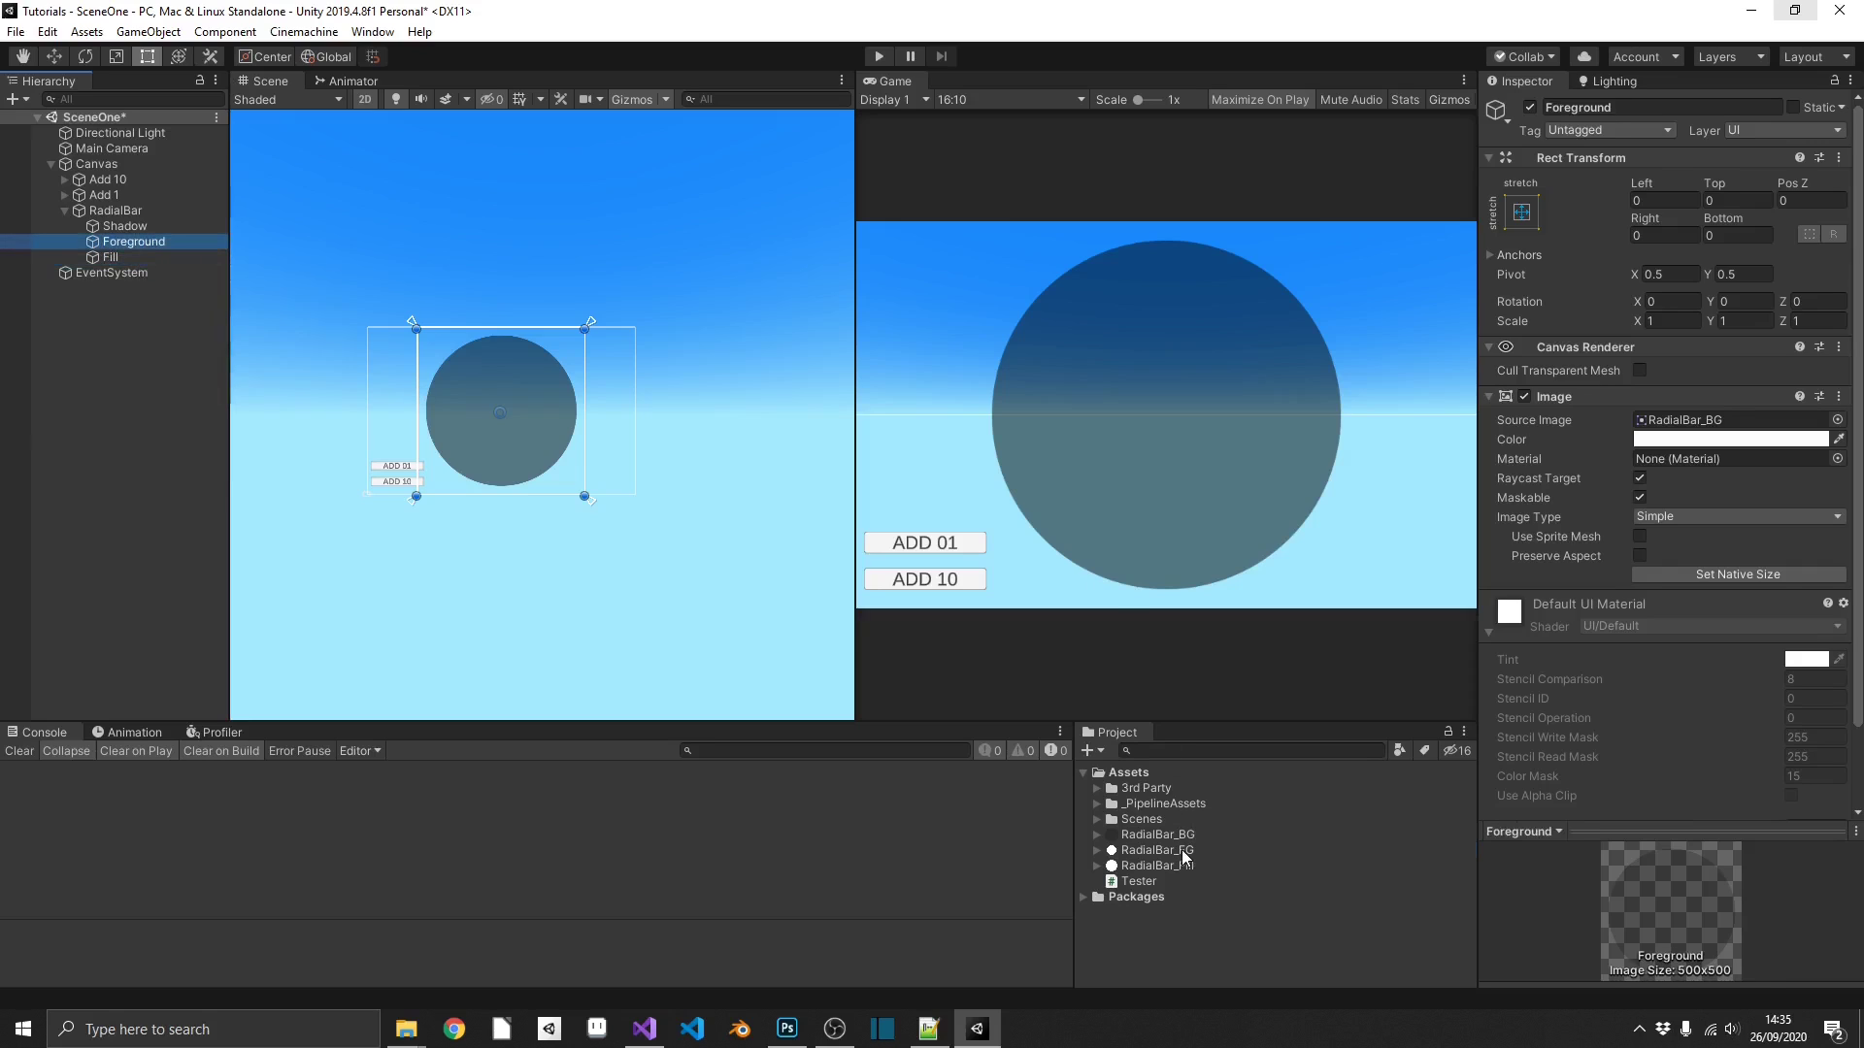
drag(1183, 857, 1653, 428)
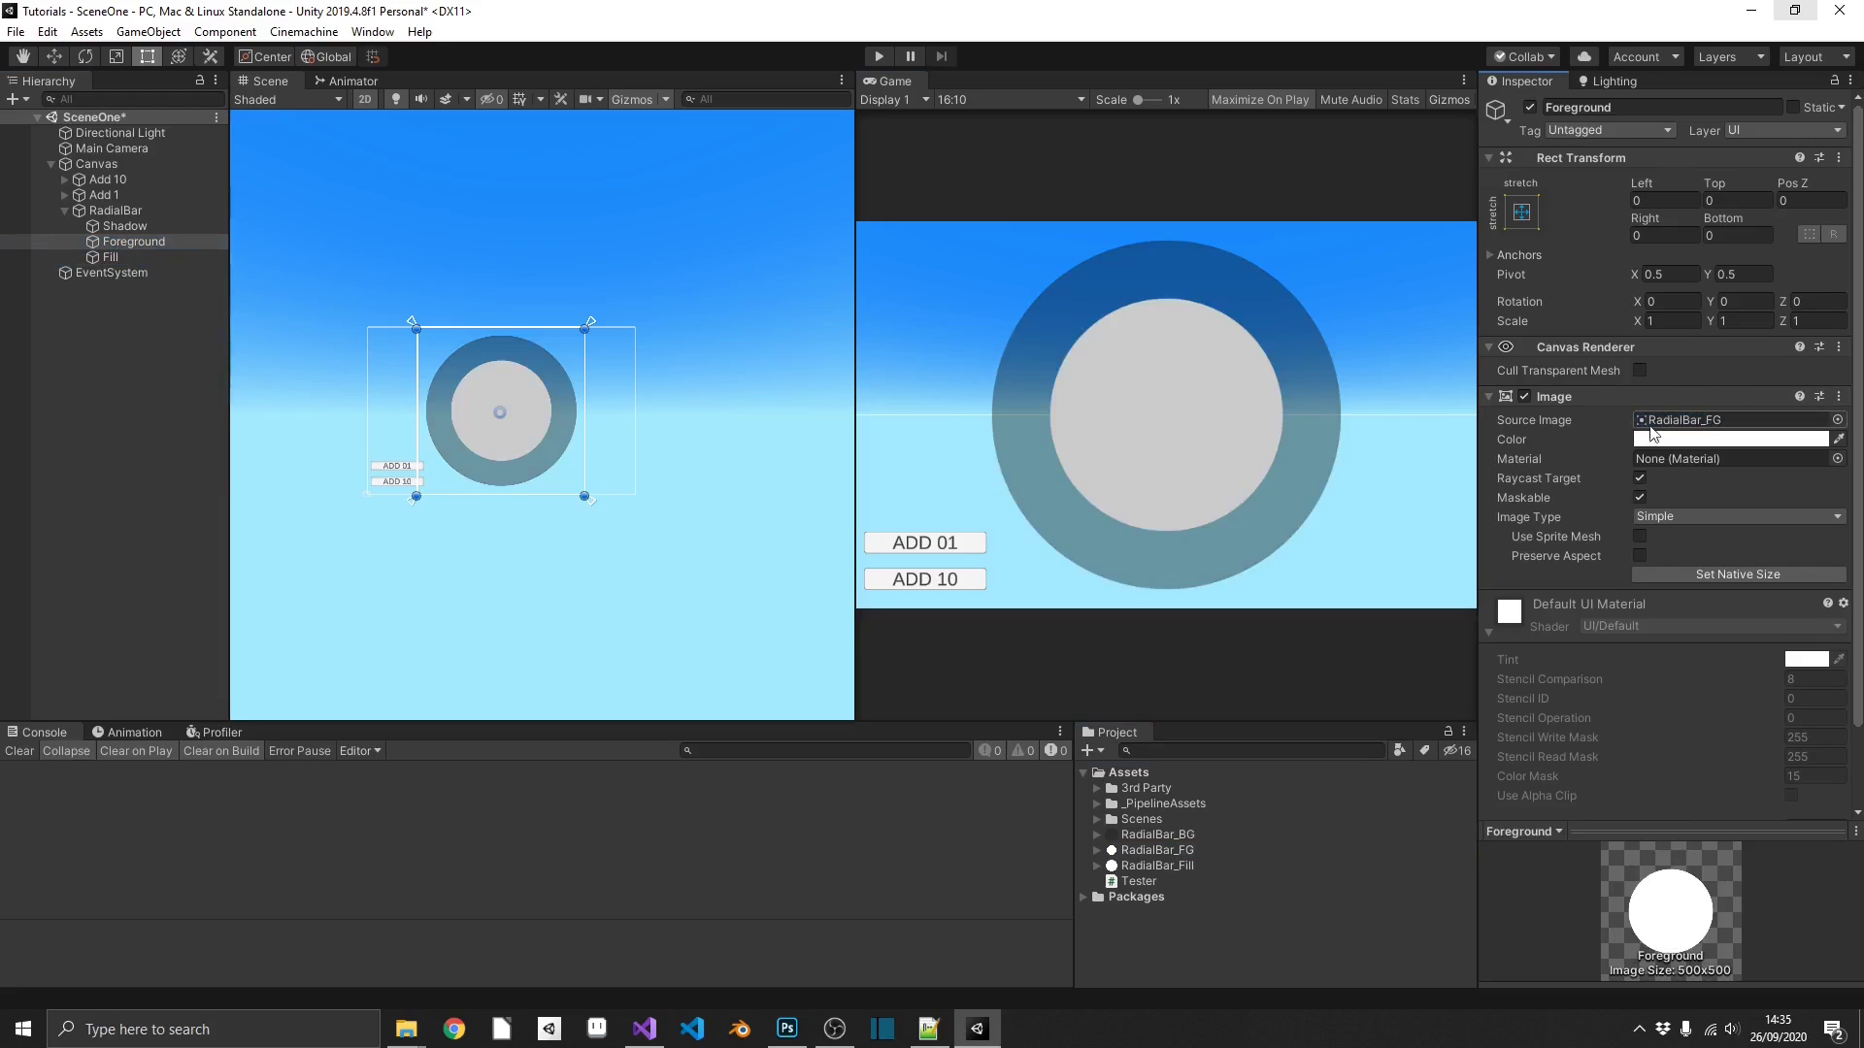
click(136, 258)
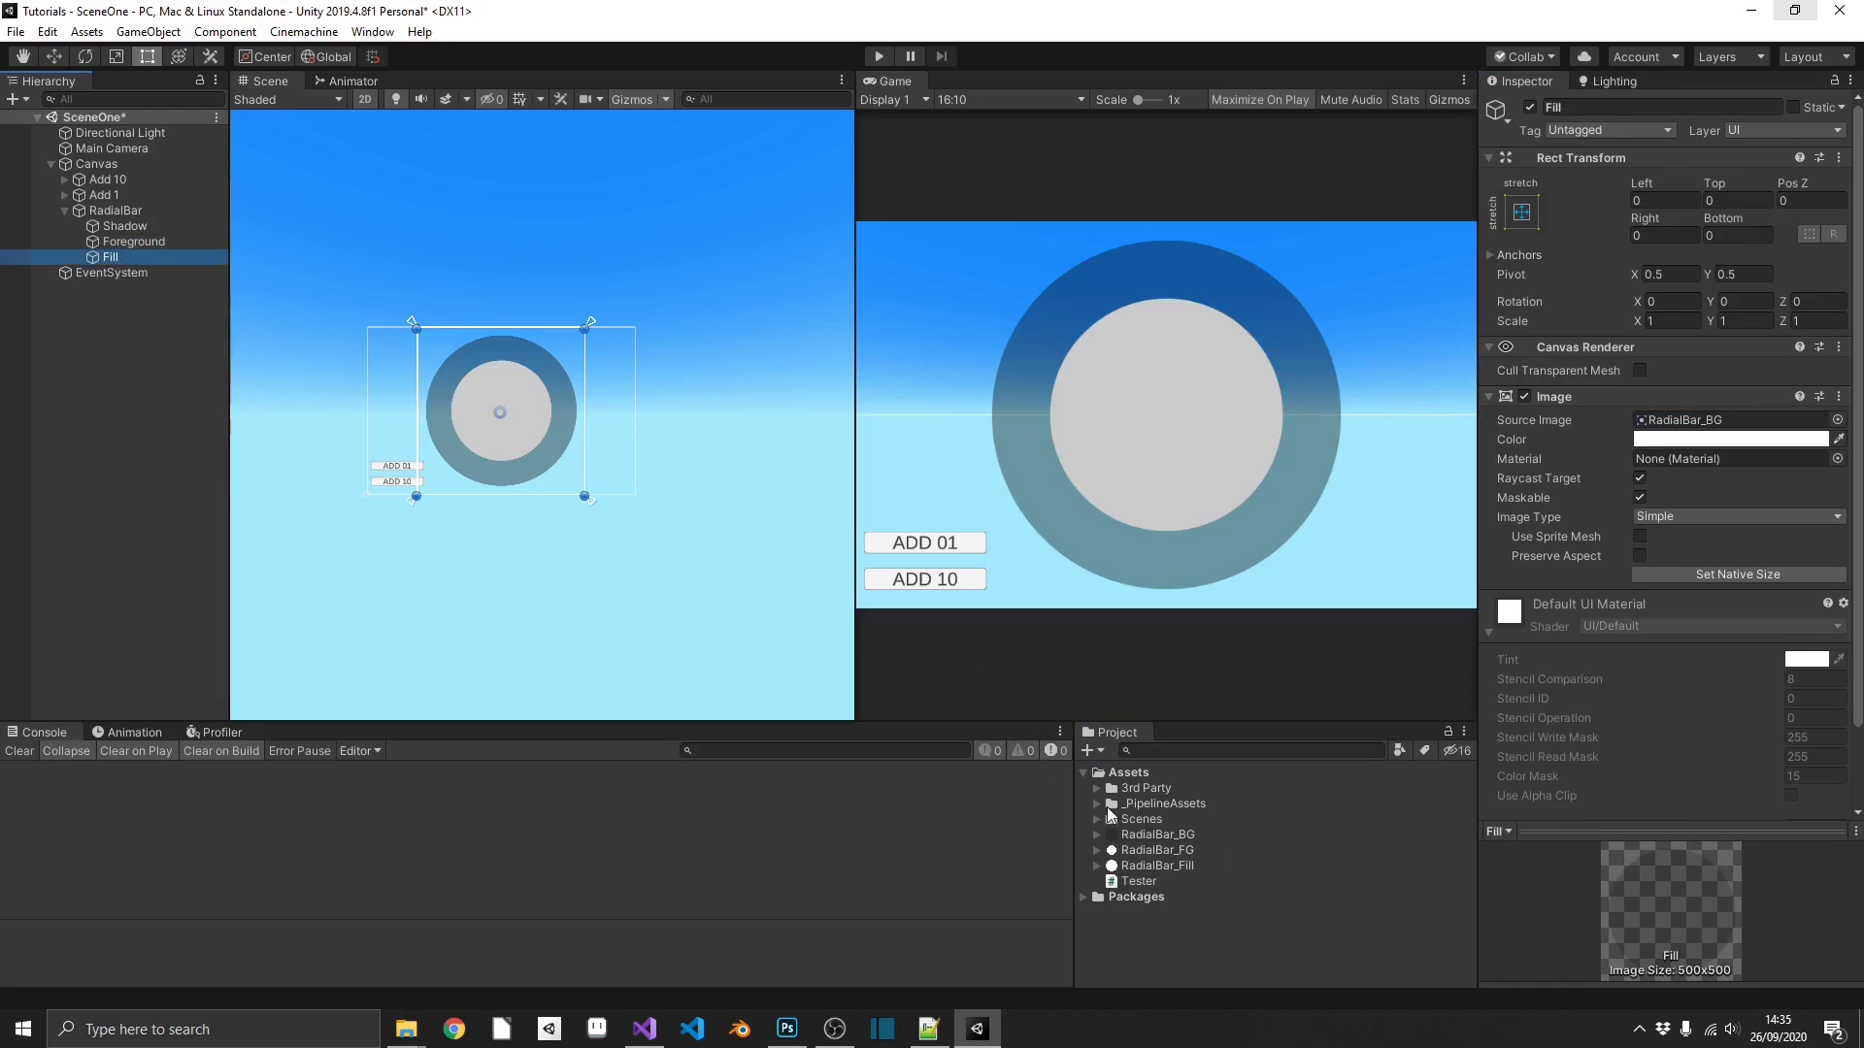
drag(1165, 866, 1694, 434)
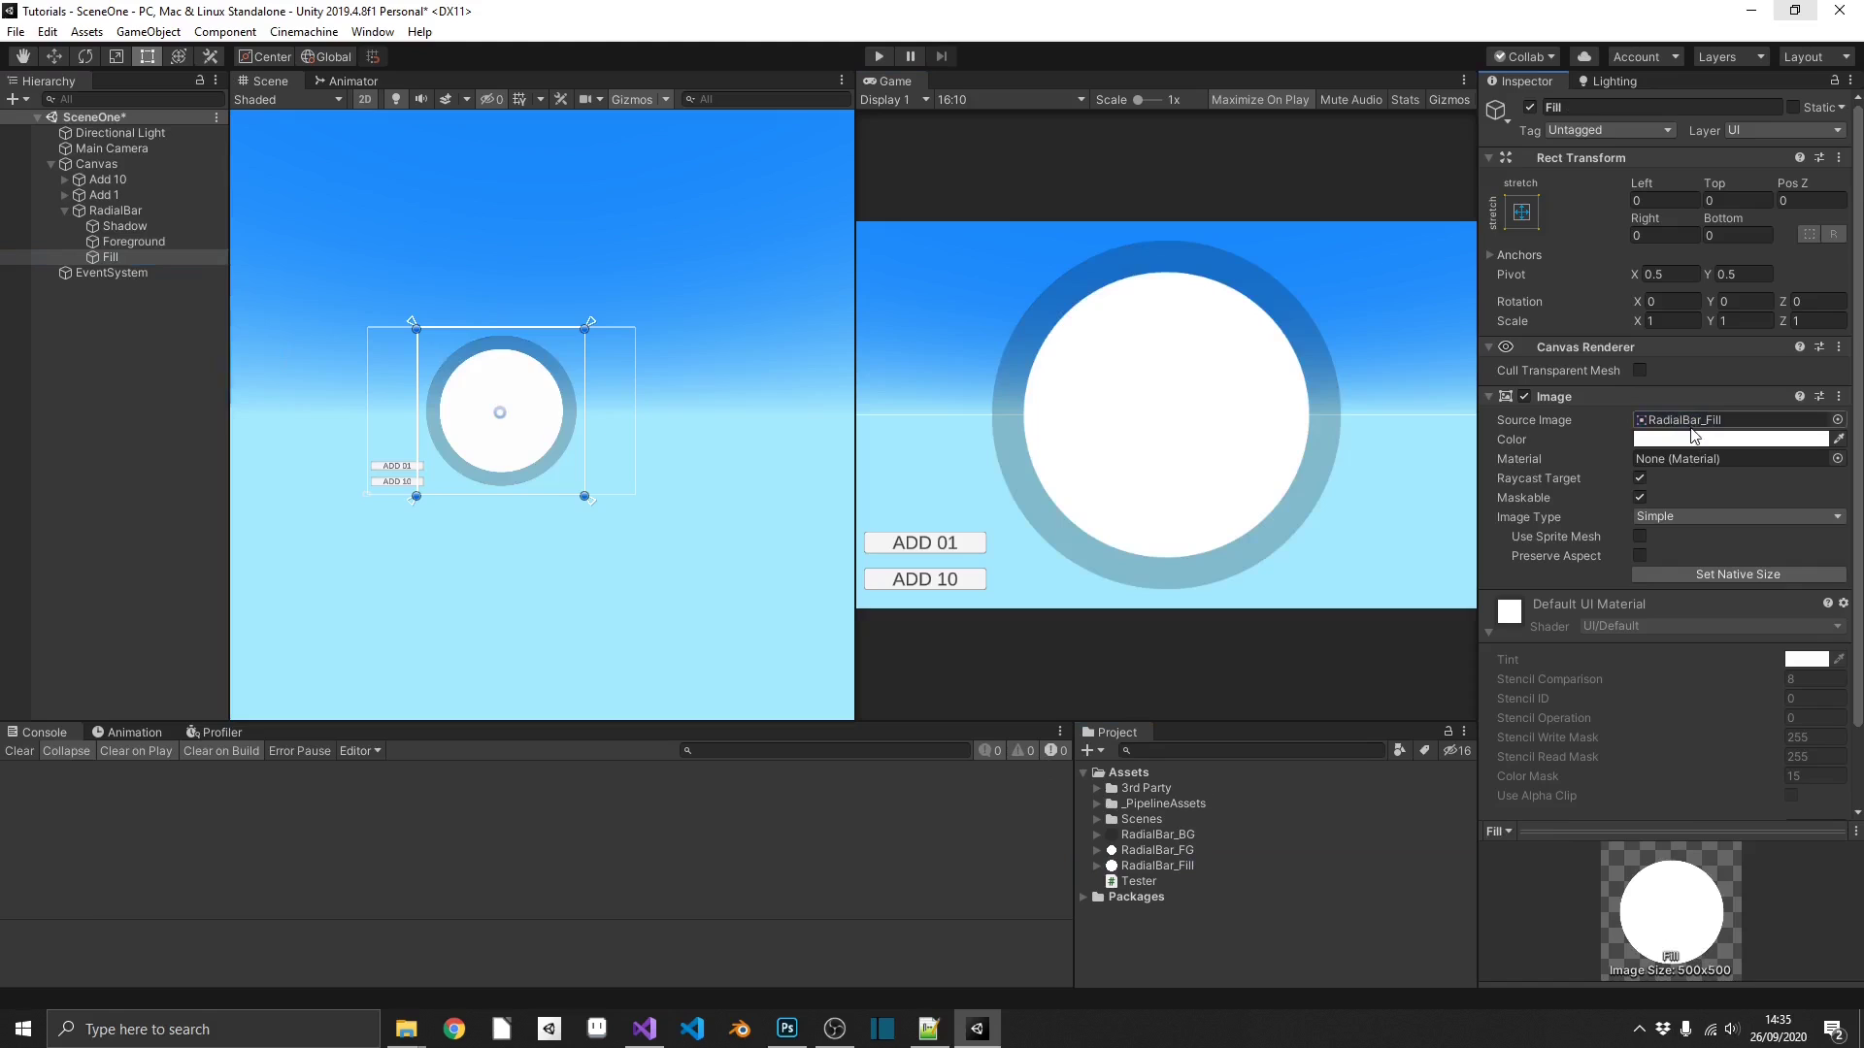
Tint the Foreground image's colour blue.
click(132, 245)
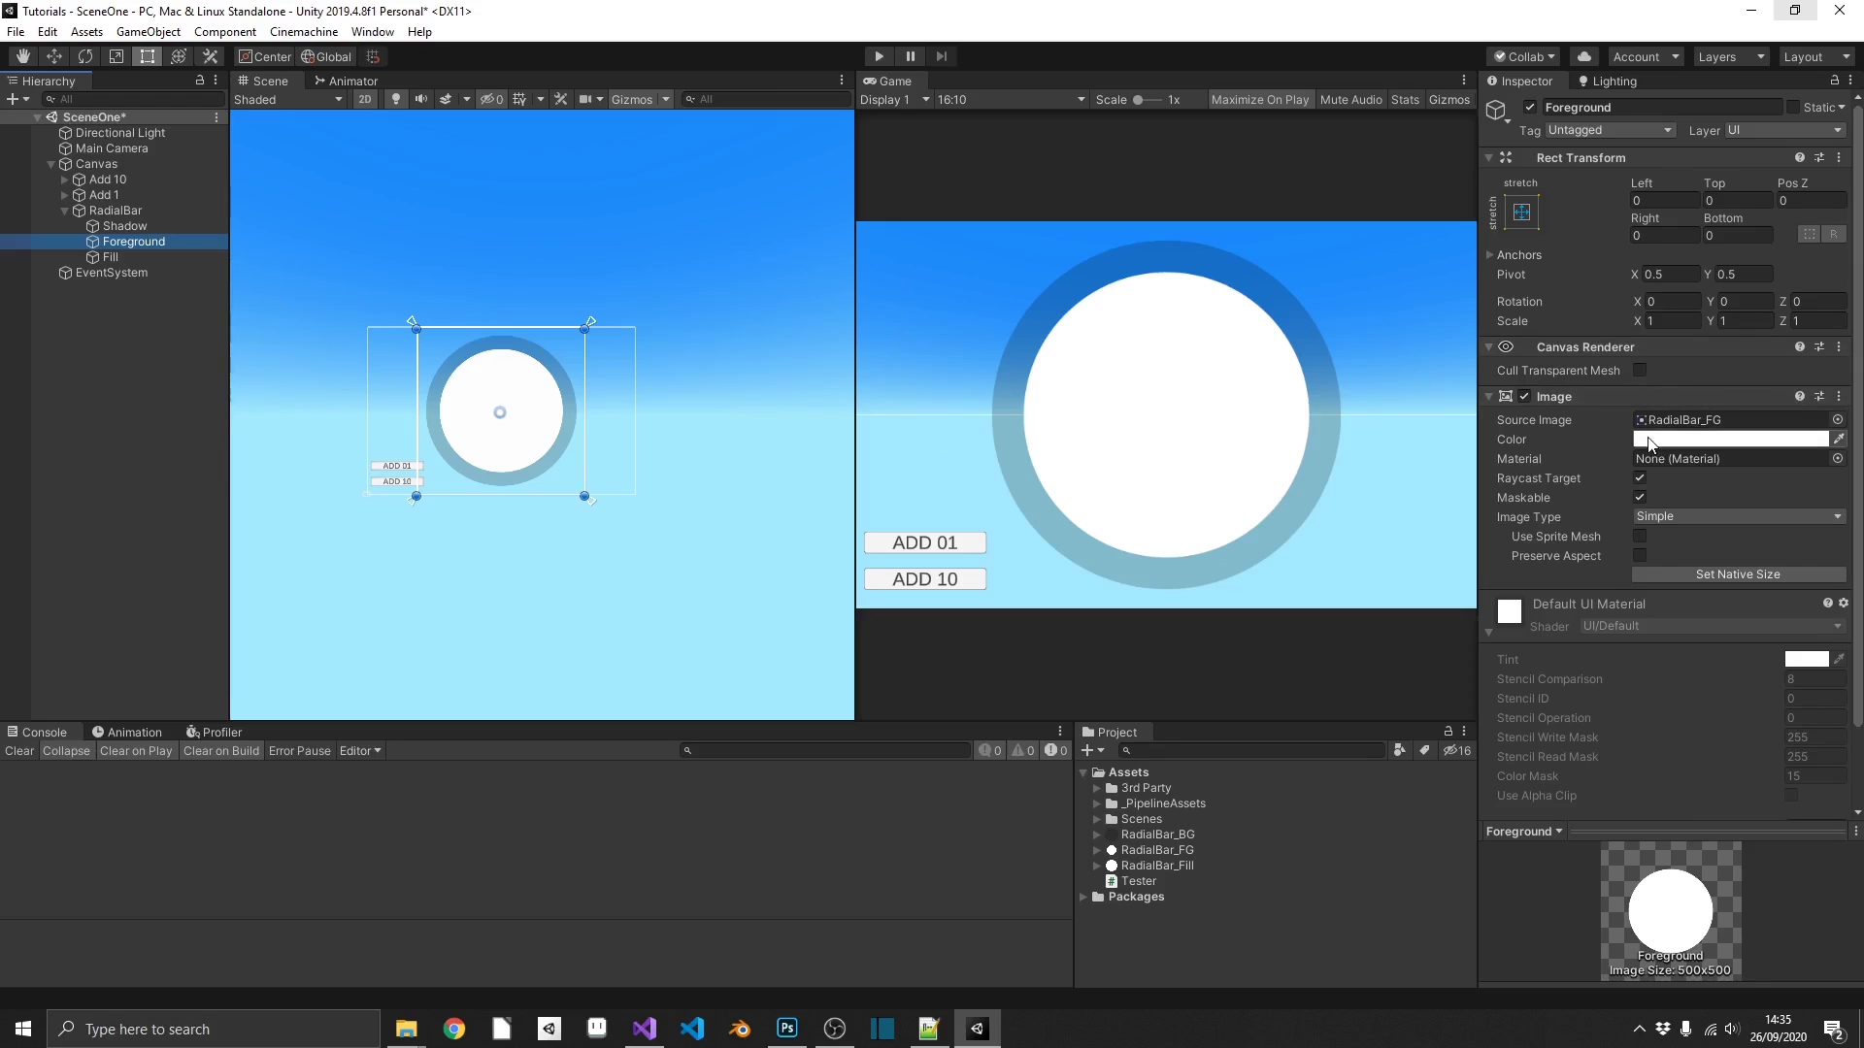
click(1708, 439)
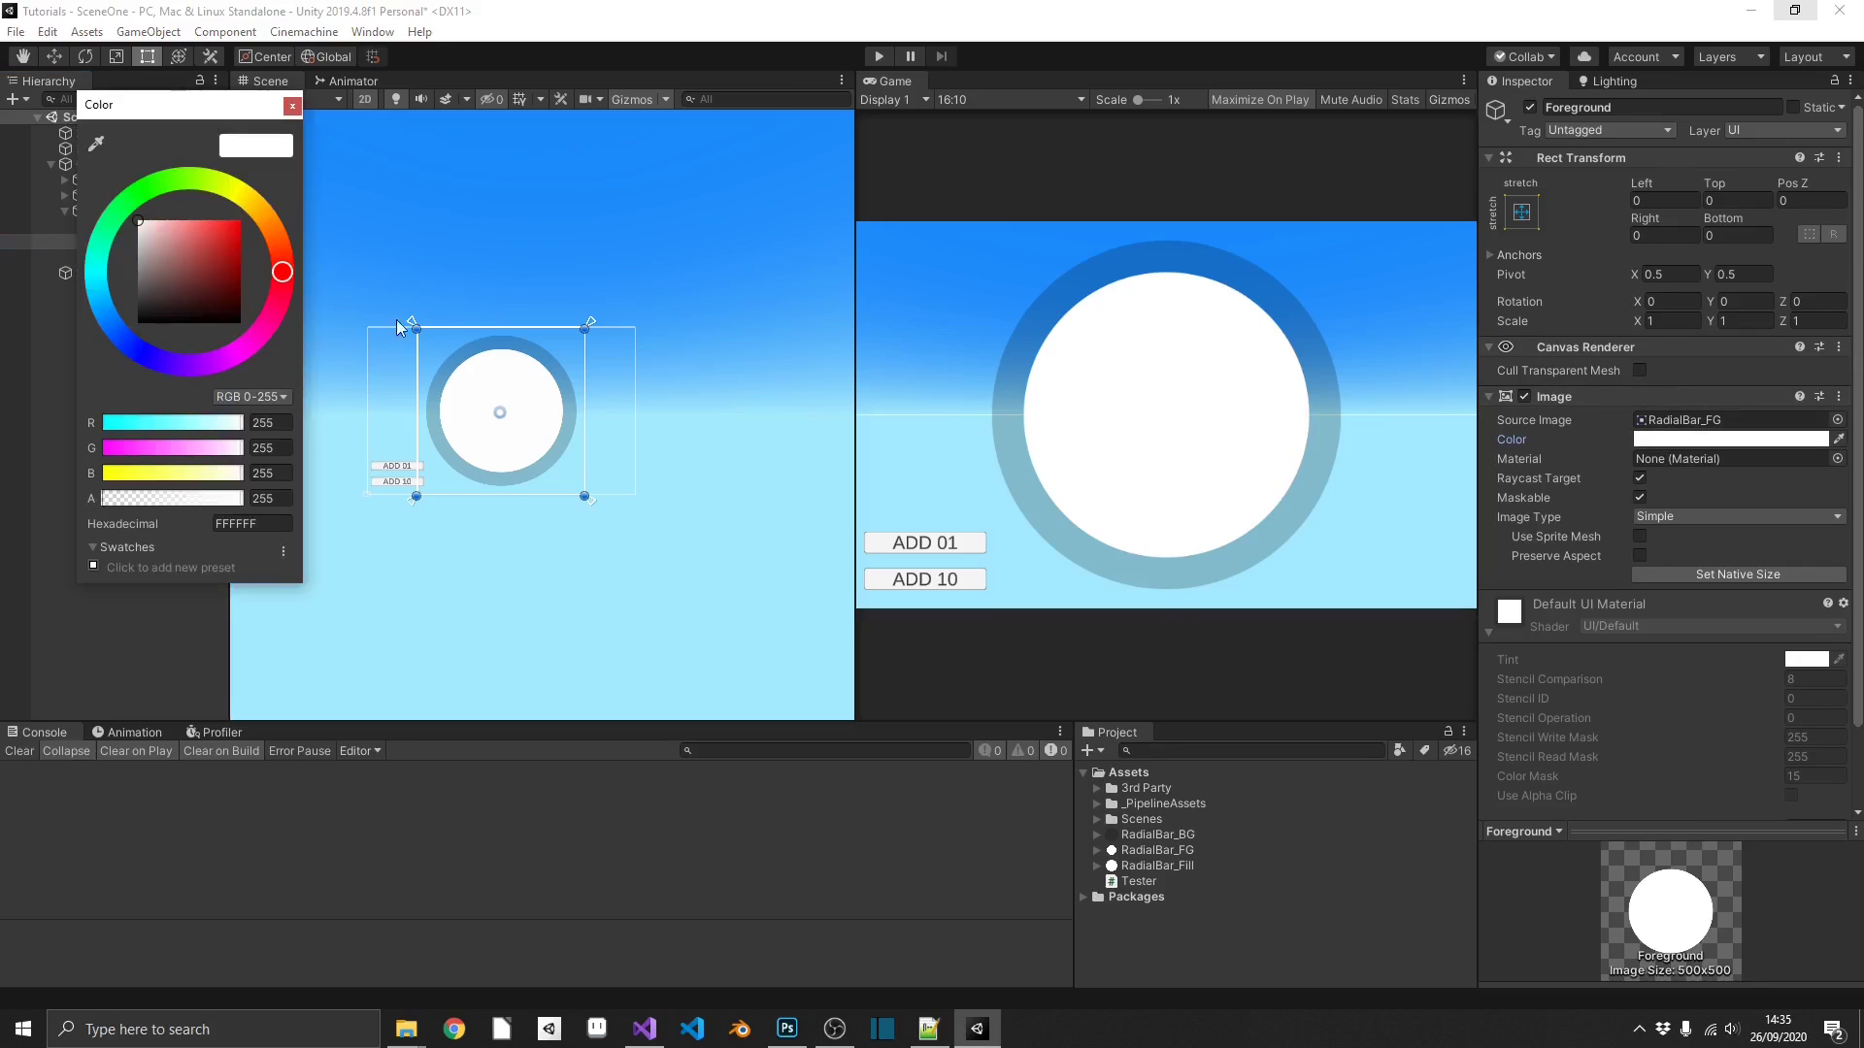
drag(101, 288, 114, 311)
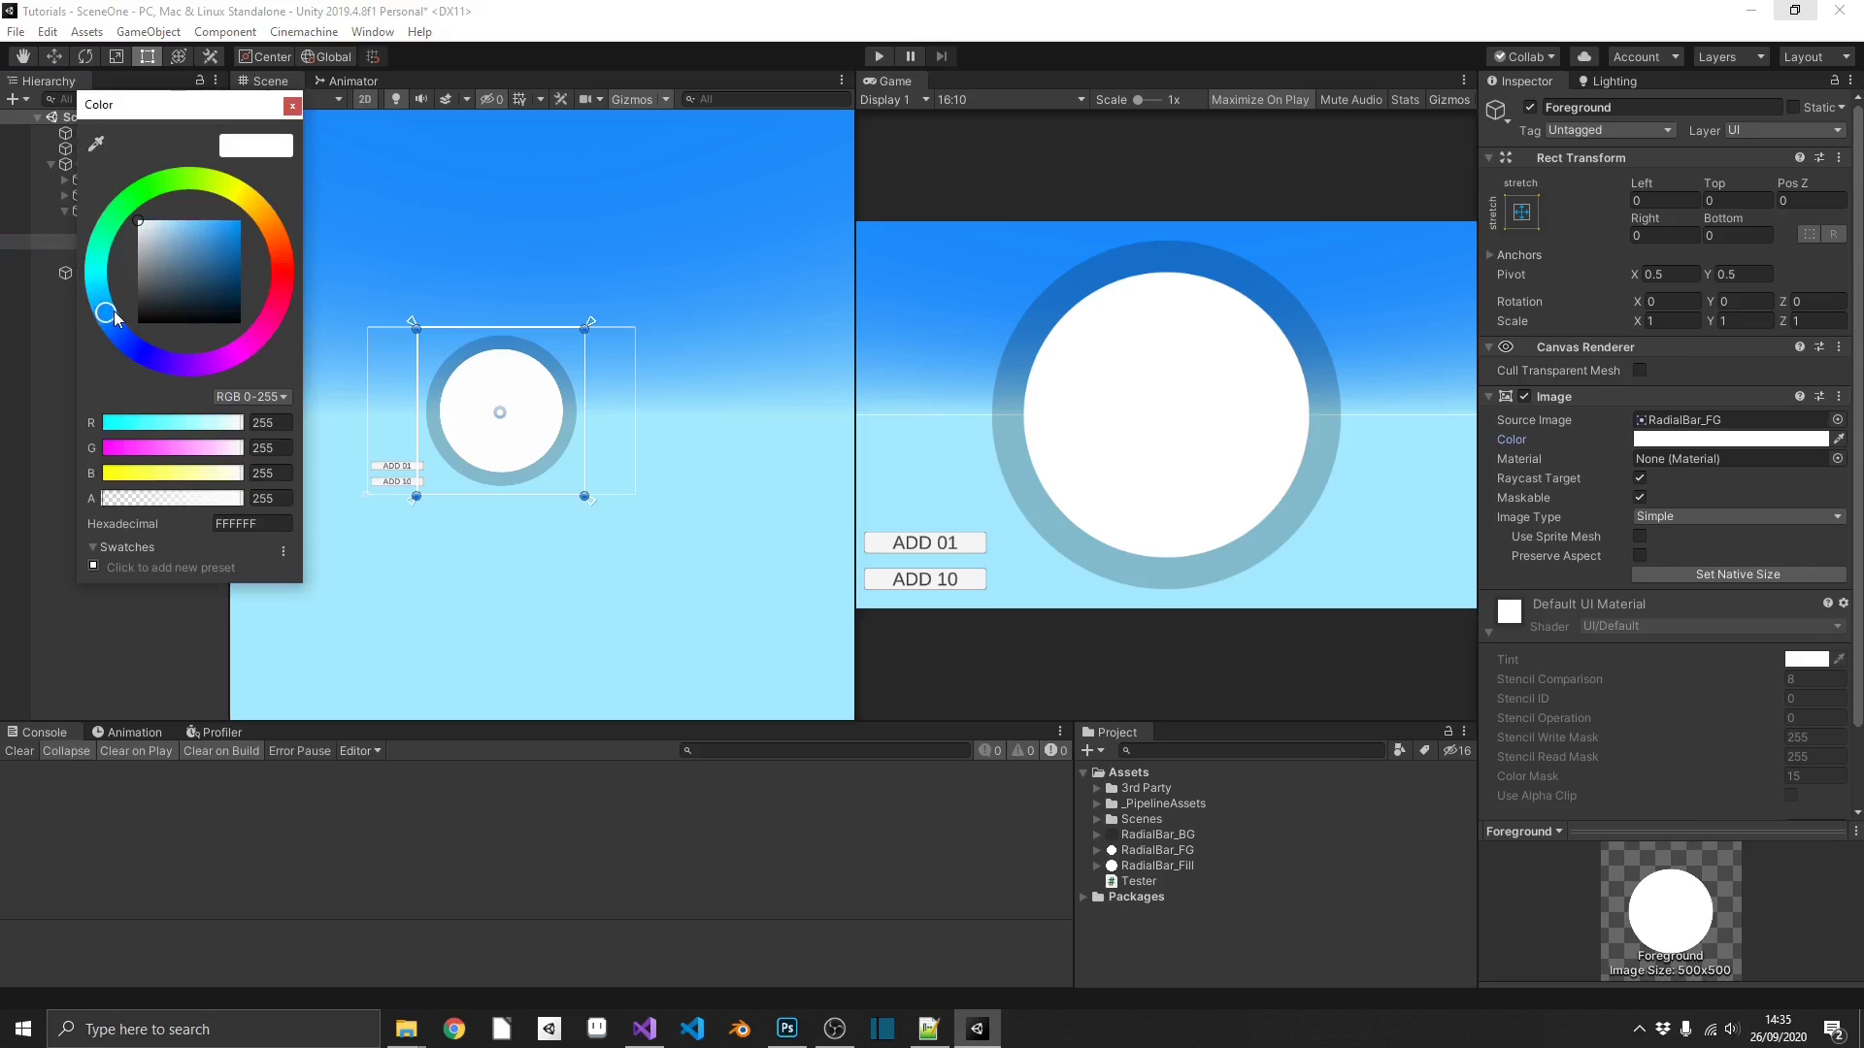
click(198, 237)
click(291, 106)
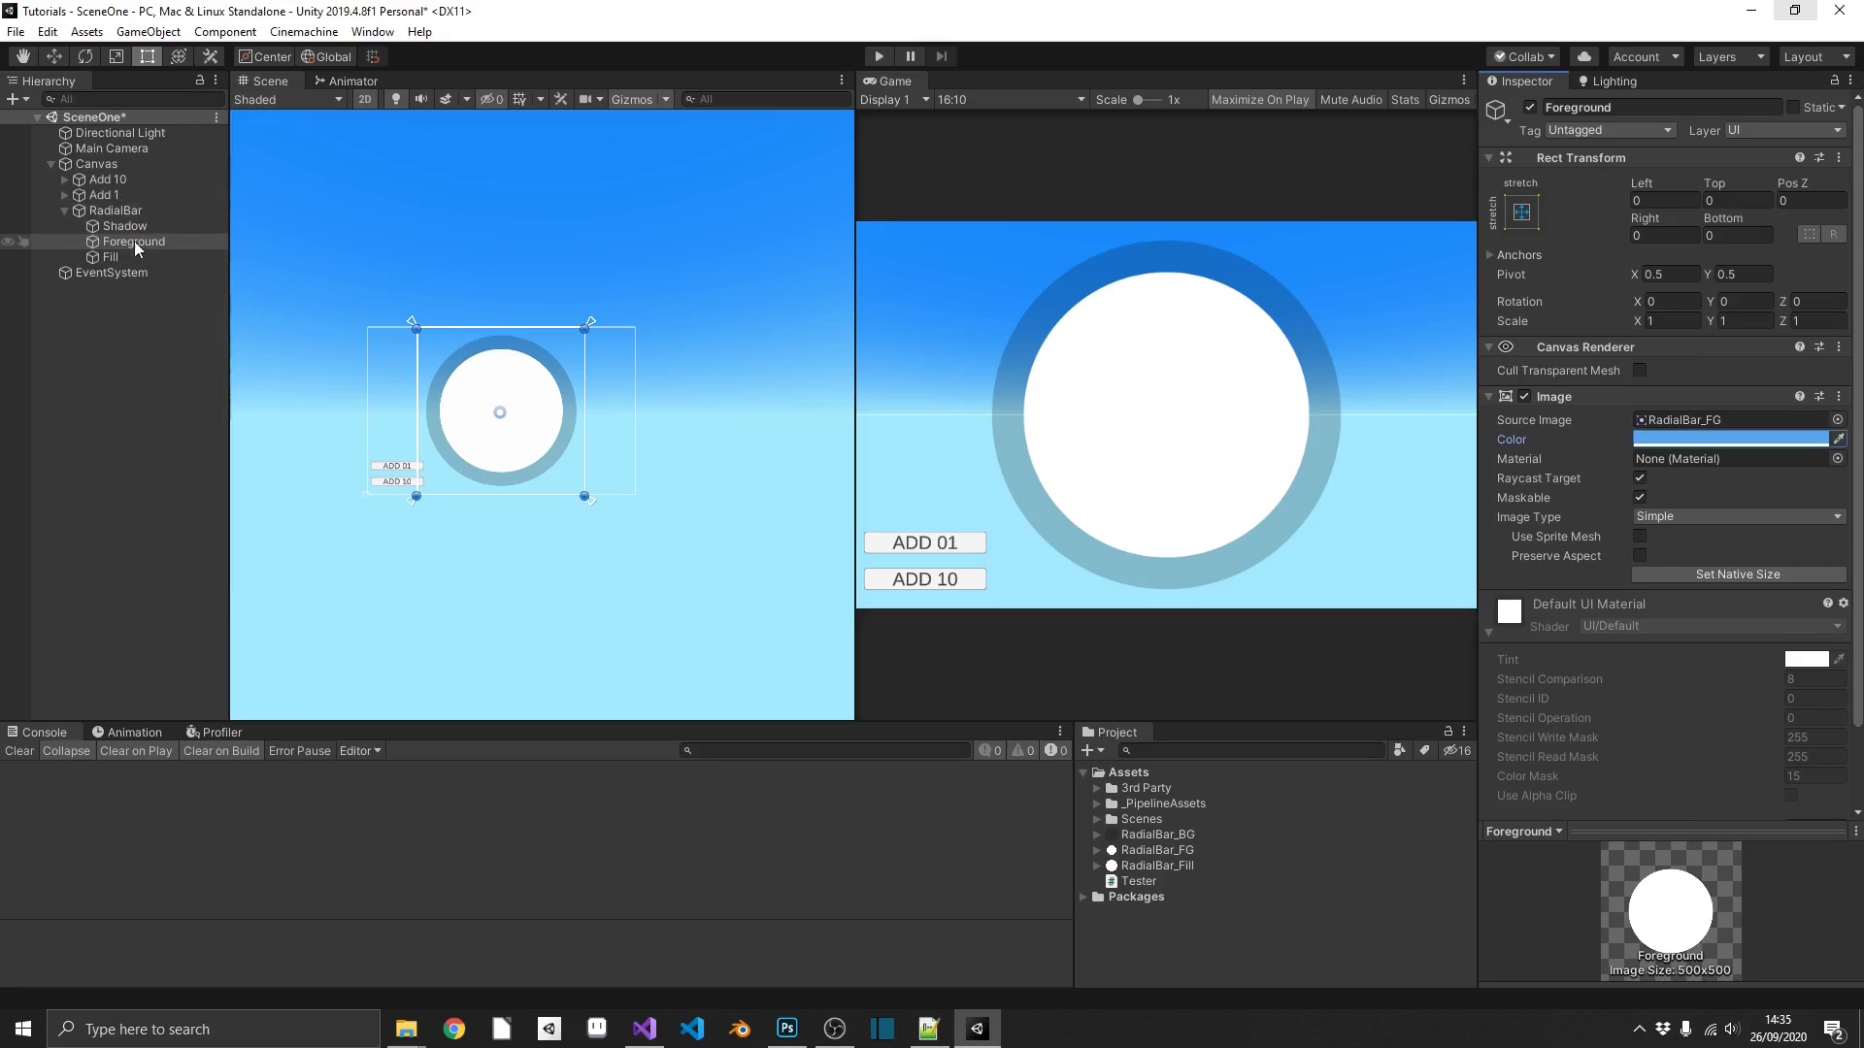
Move Fill above Foreground in the Hierarchy and check each layer.
drag(119, 255, 121, 236)
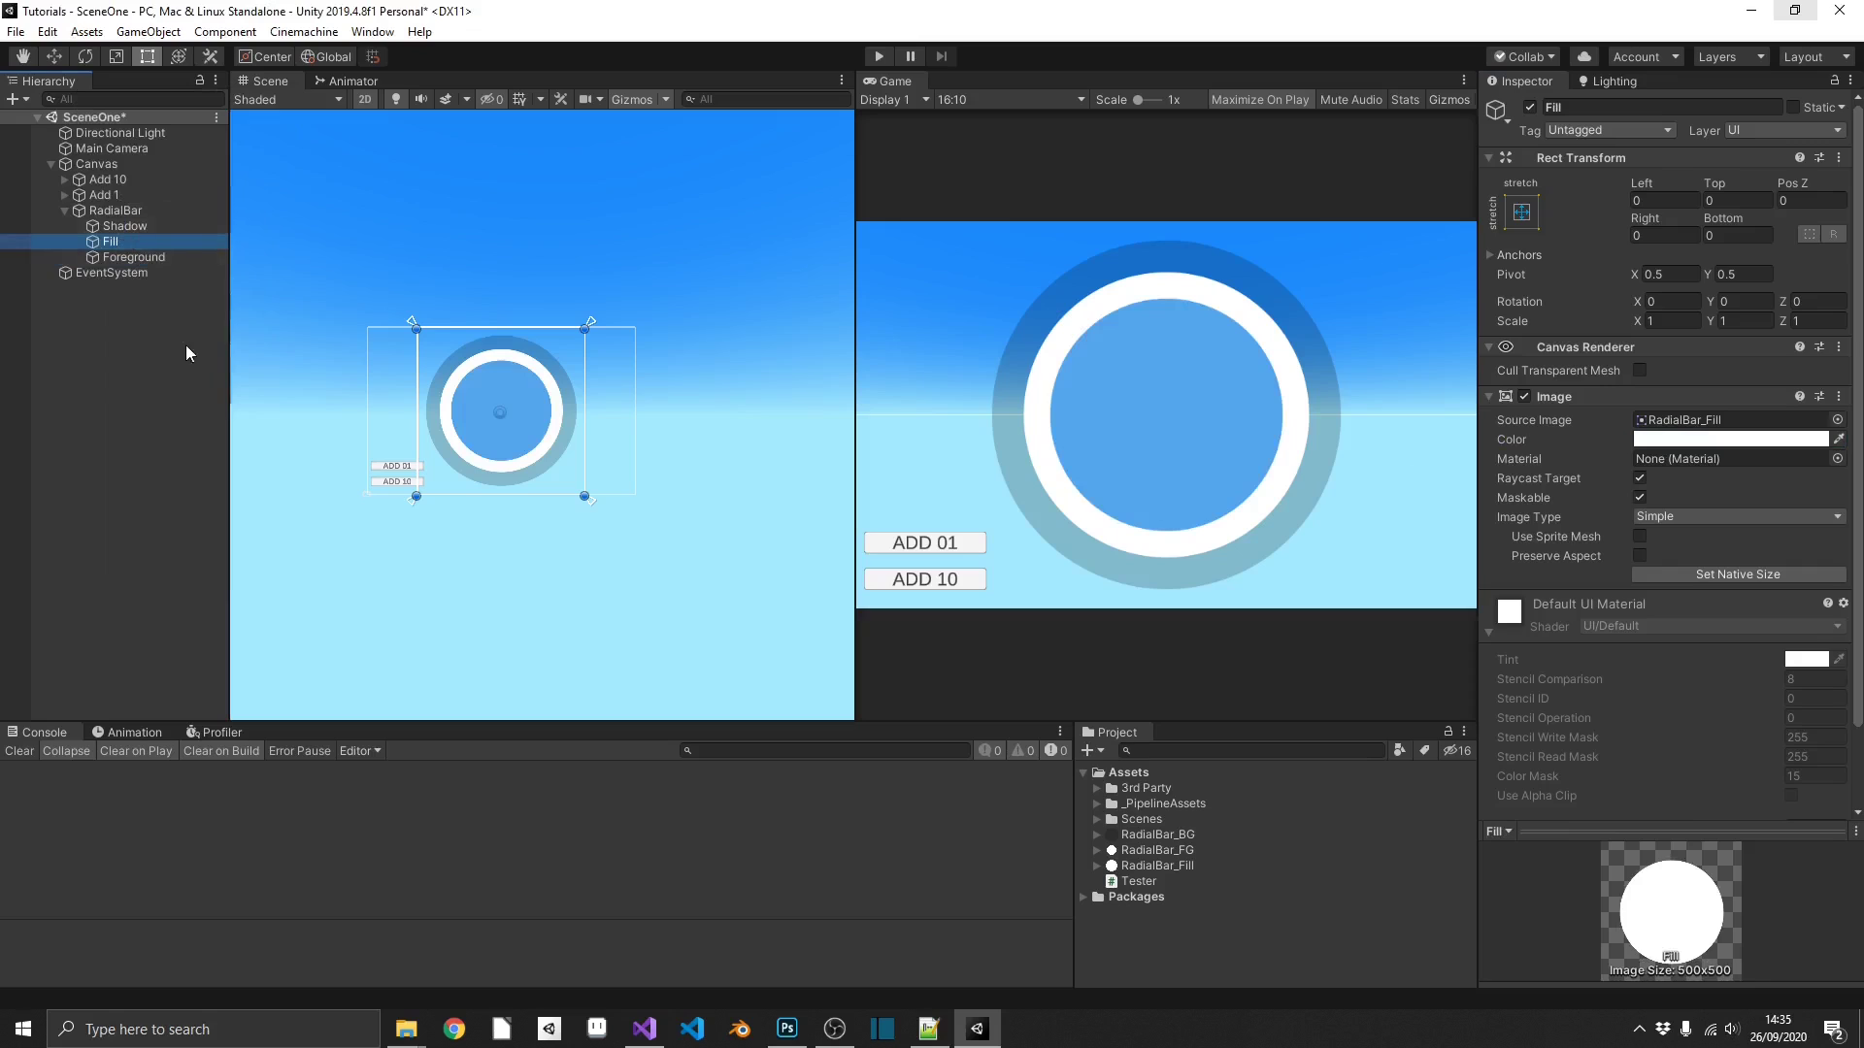
click(151, 225)
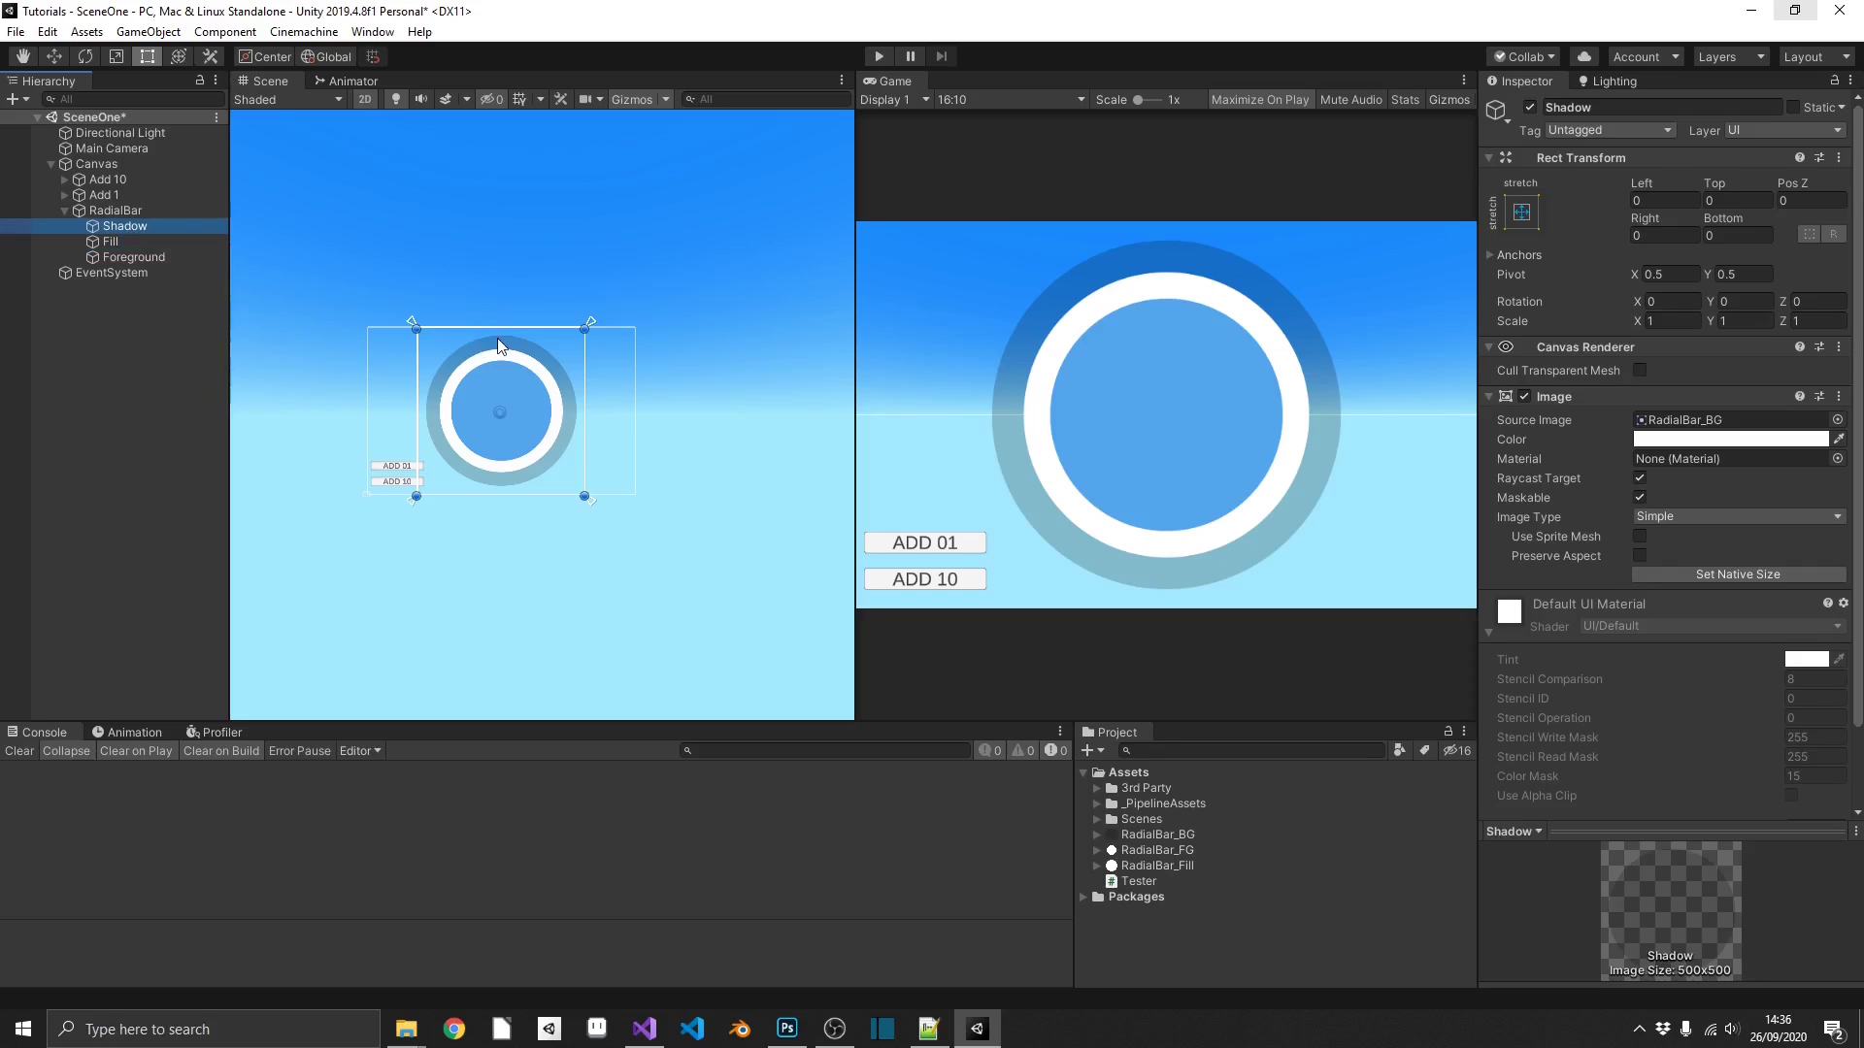
click(116, 244)
click(150, 257)
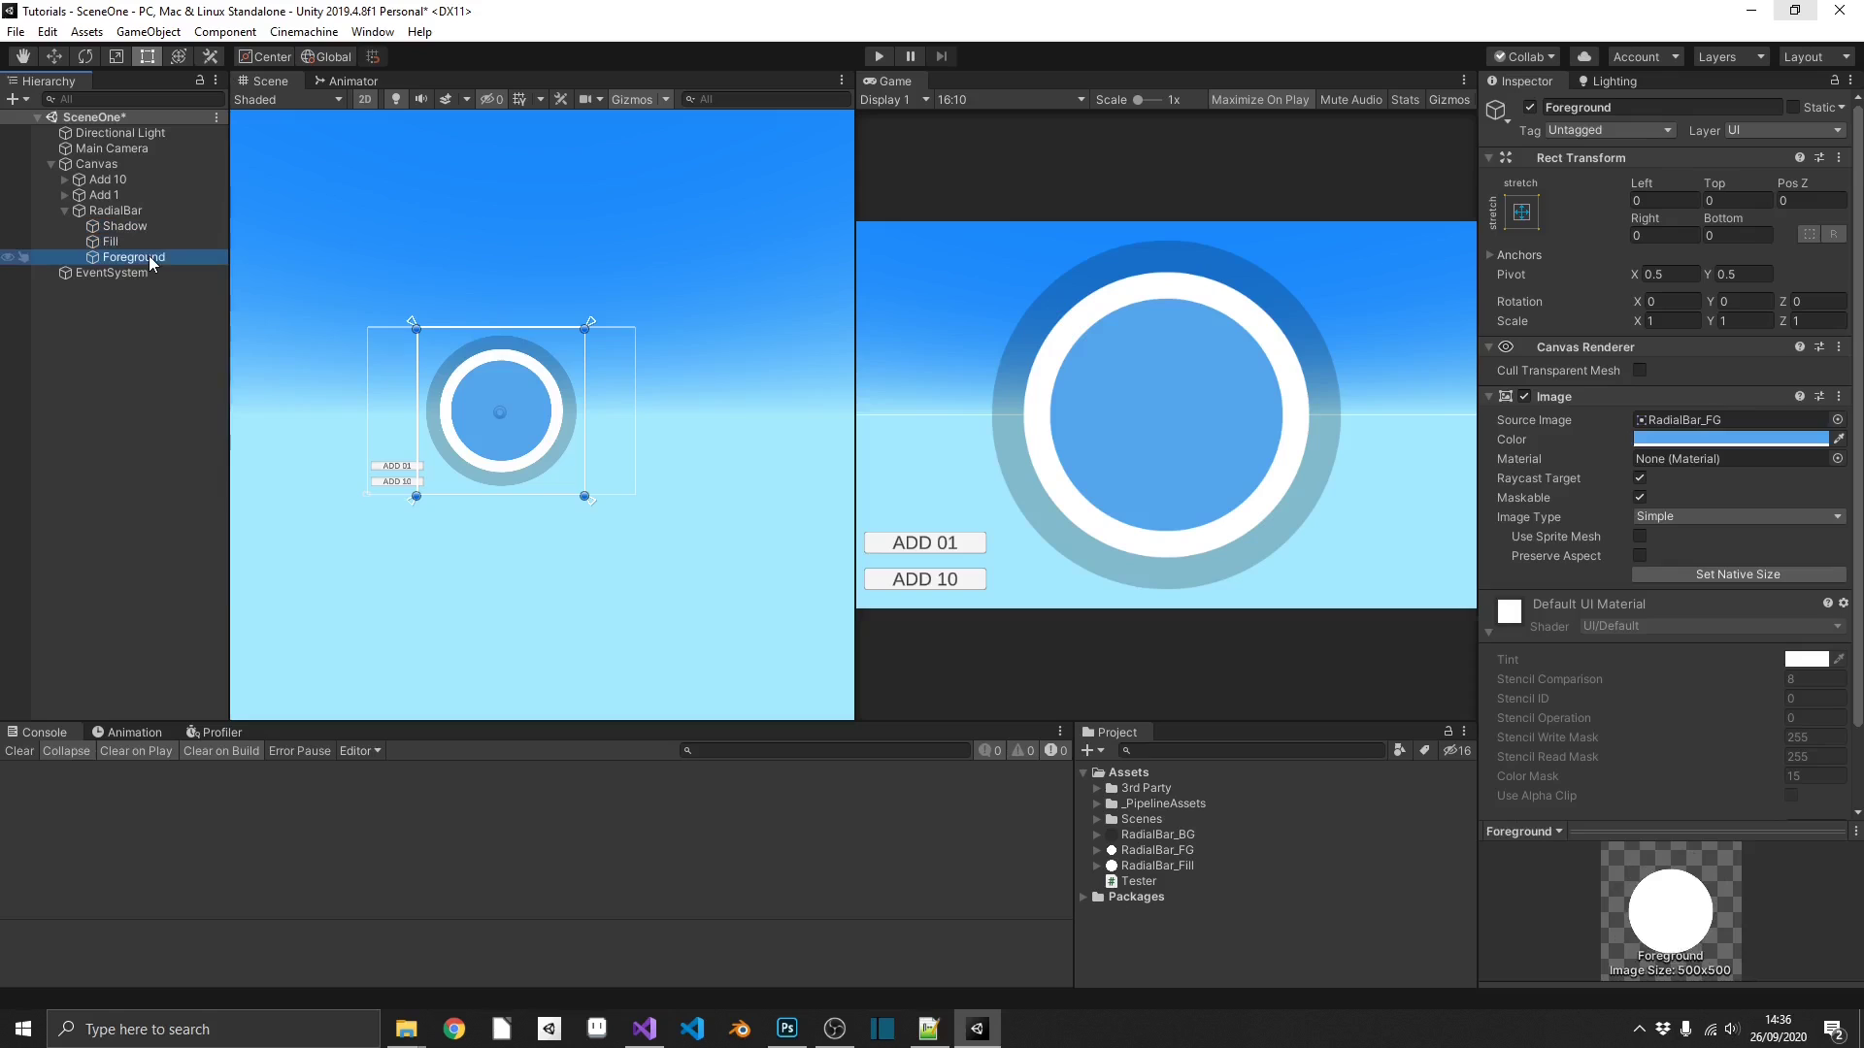
Add a Text - TextMeshPro object under RadialBar named Amount.
right_click(132, 211)
mouse_move(233, 418)
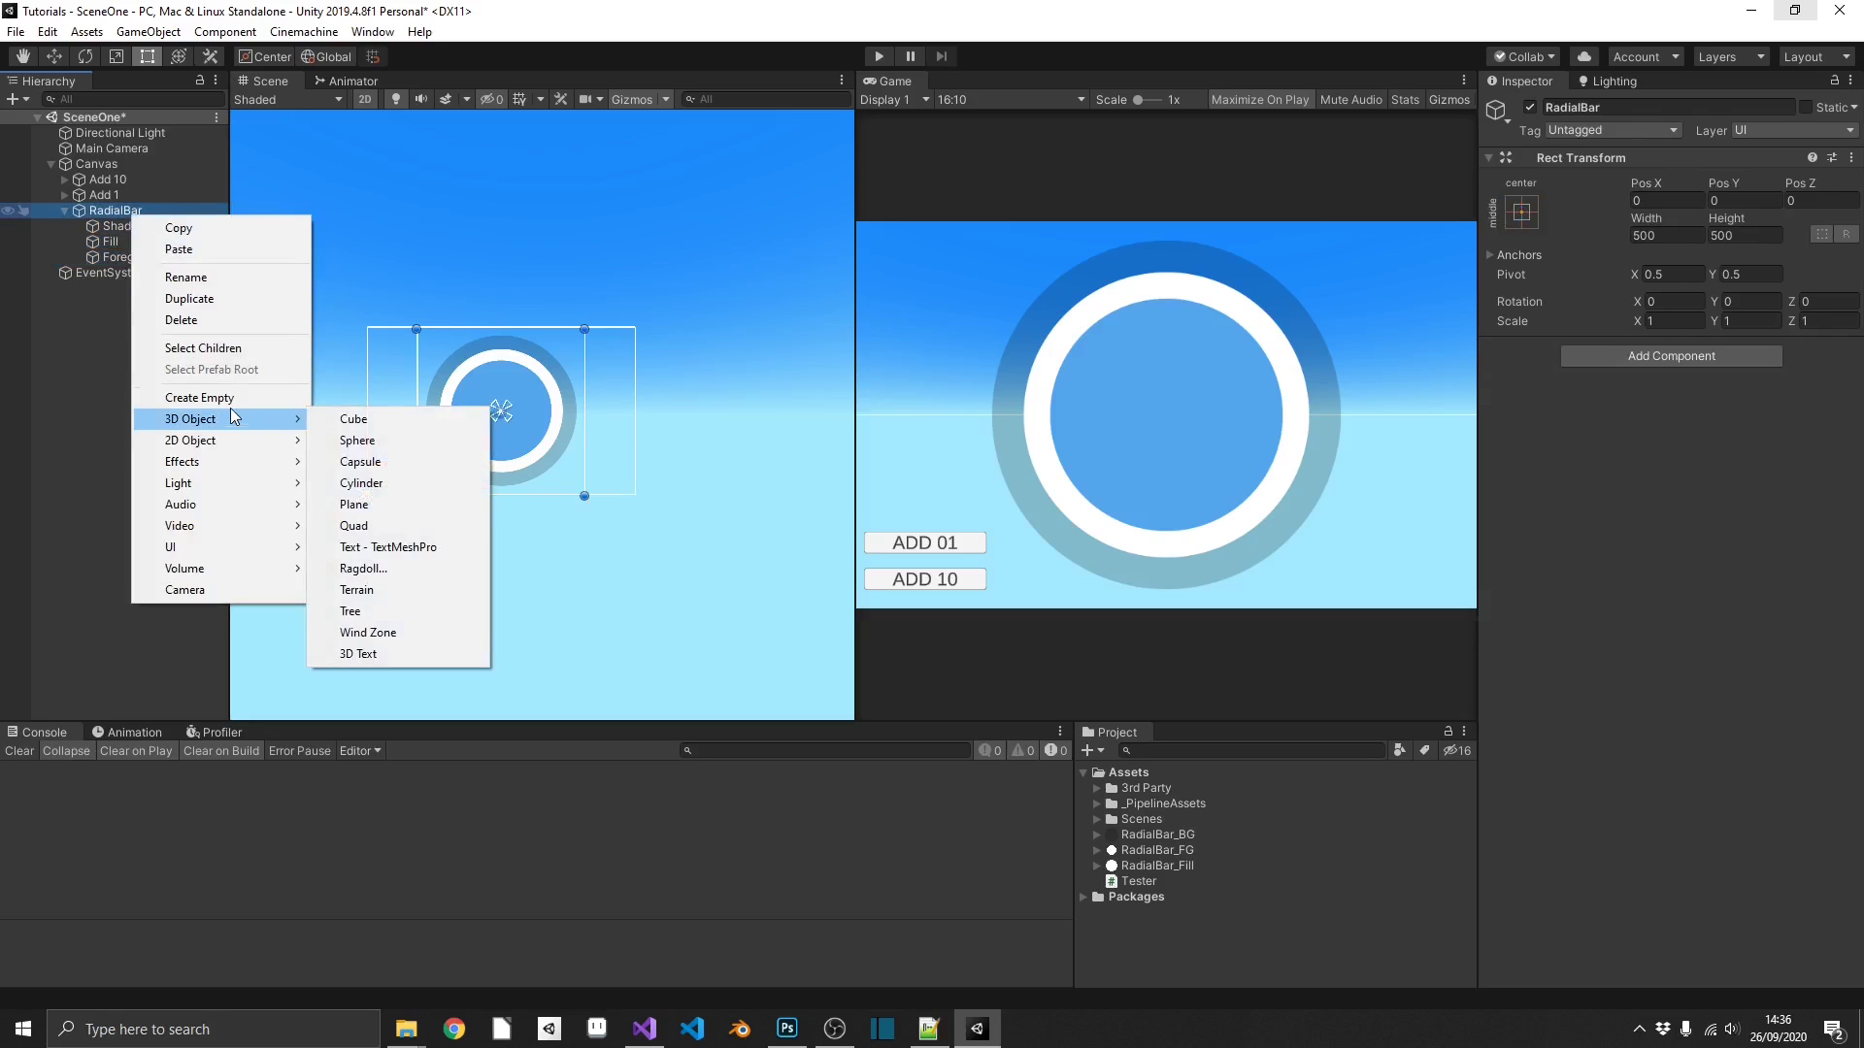
mouse_move(233, 547)
click(381, 569)
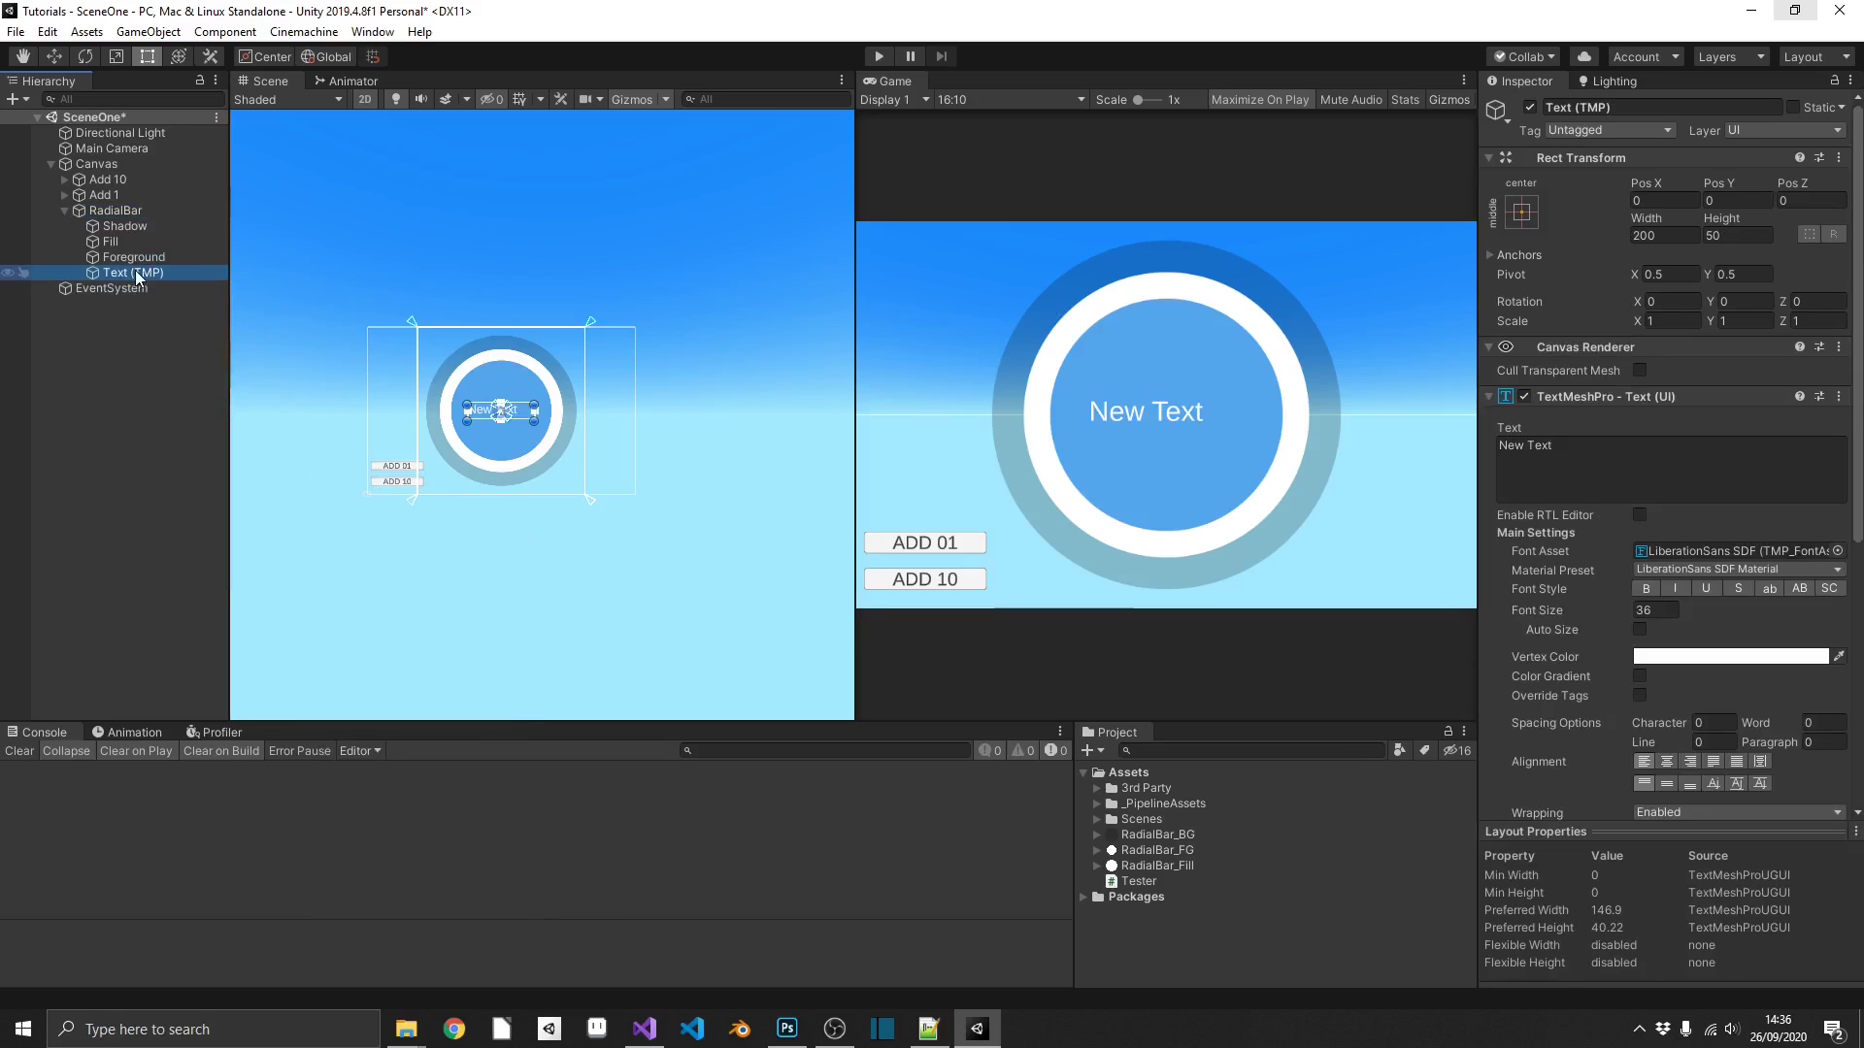
click(138, 273)
text(Amopu)
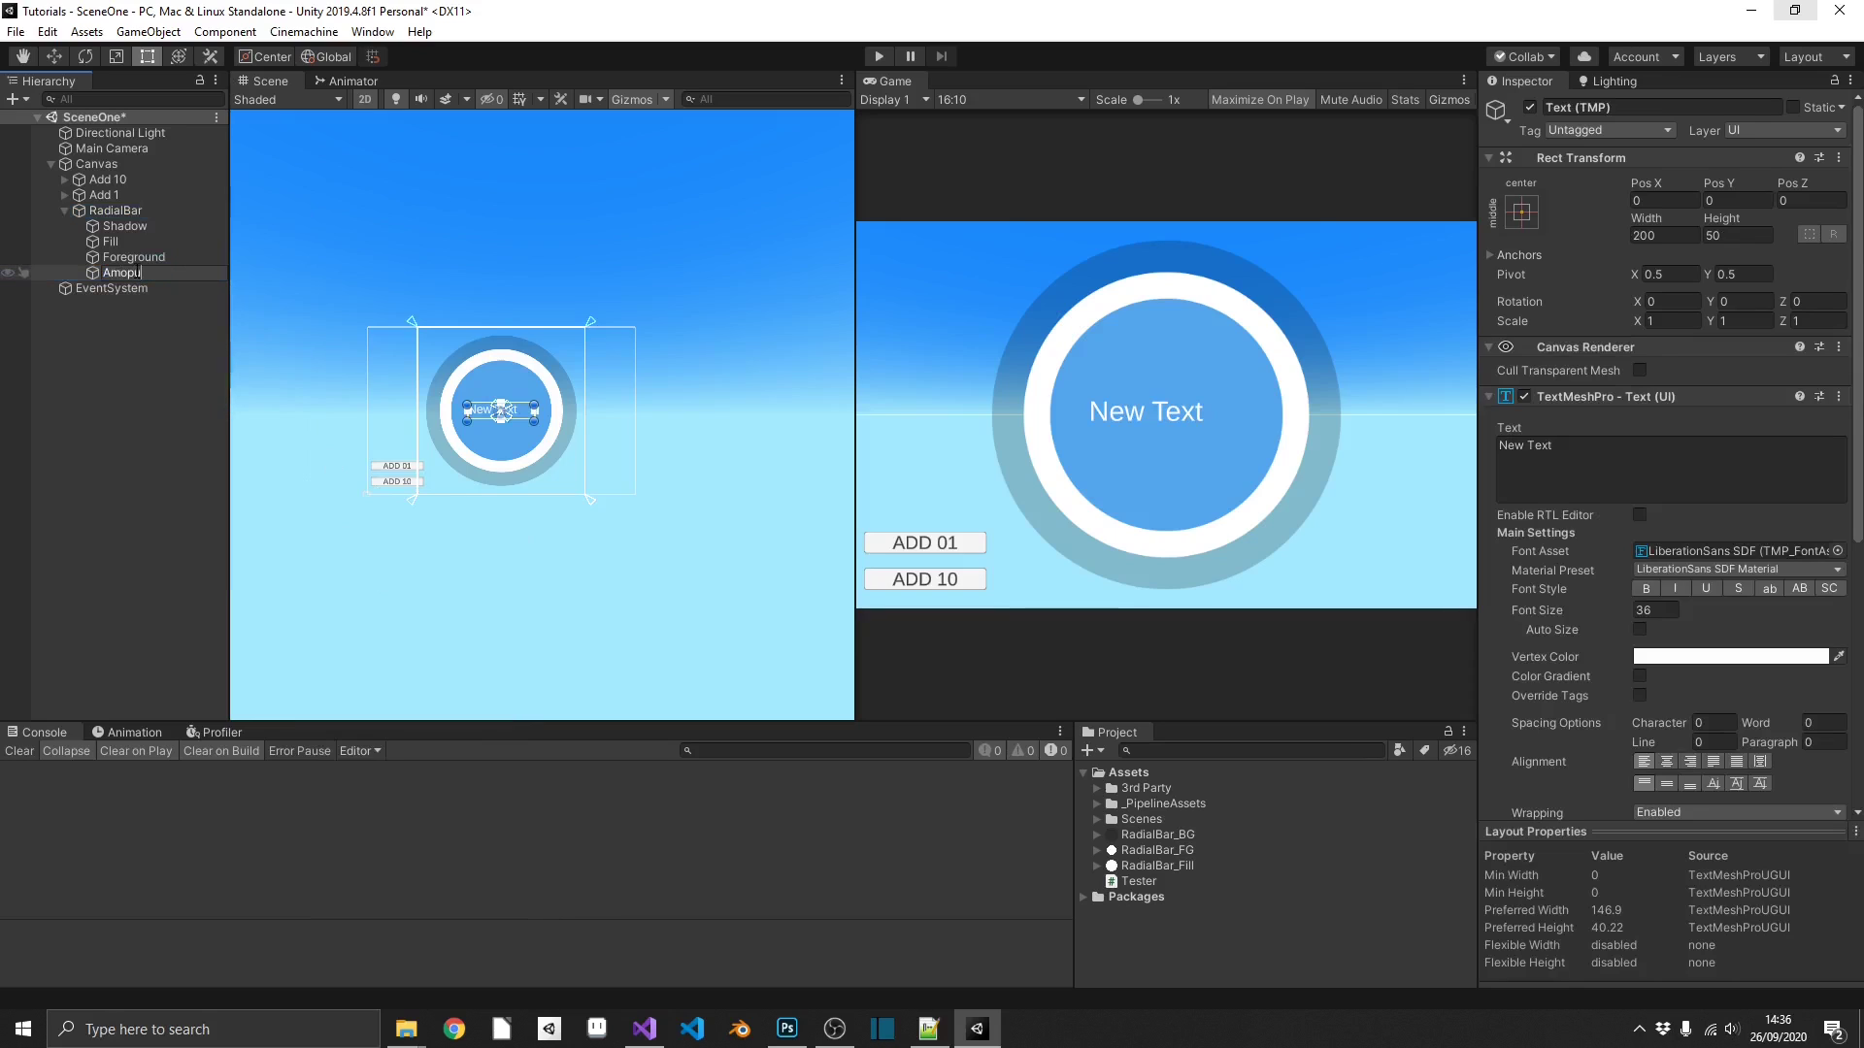
text(nnt)
key(Return)
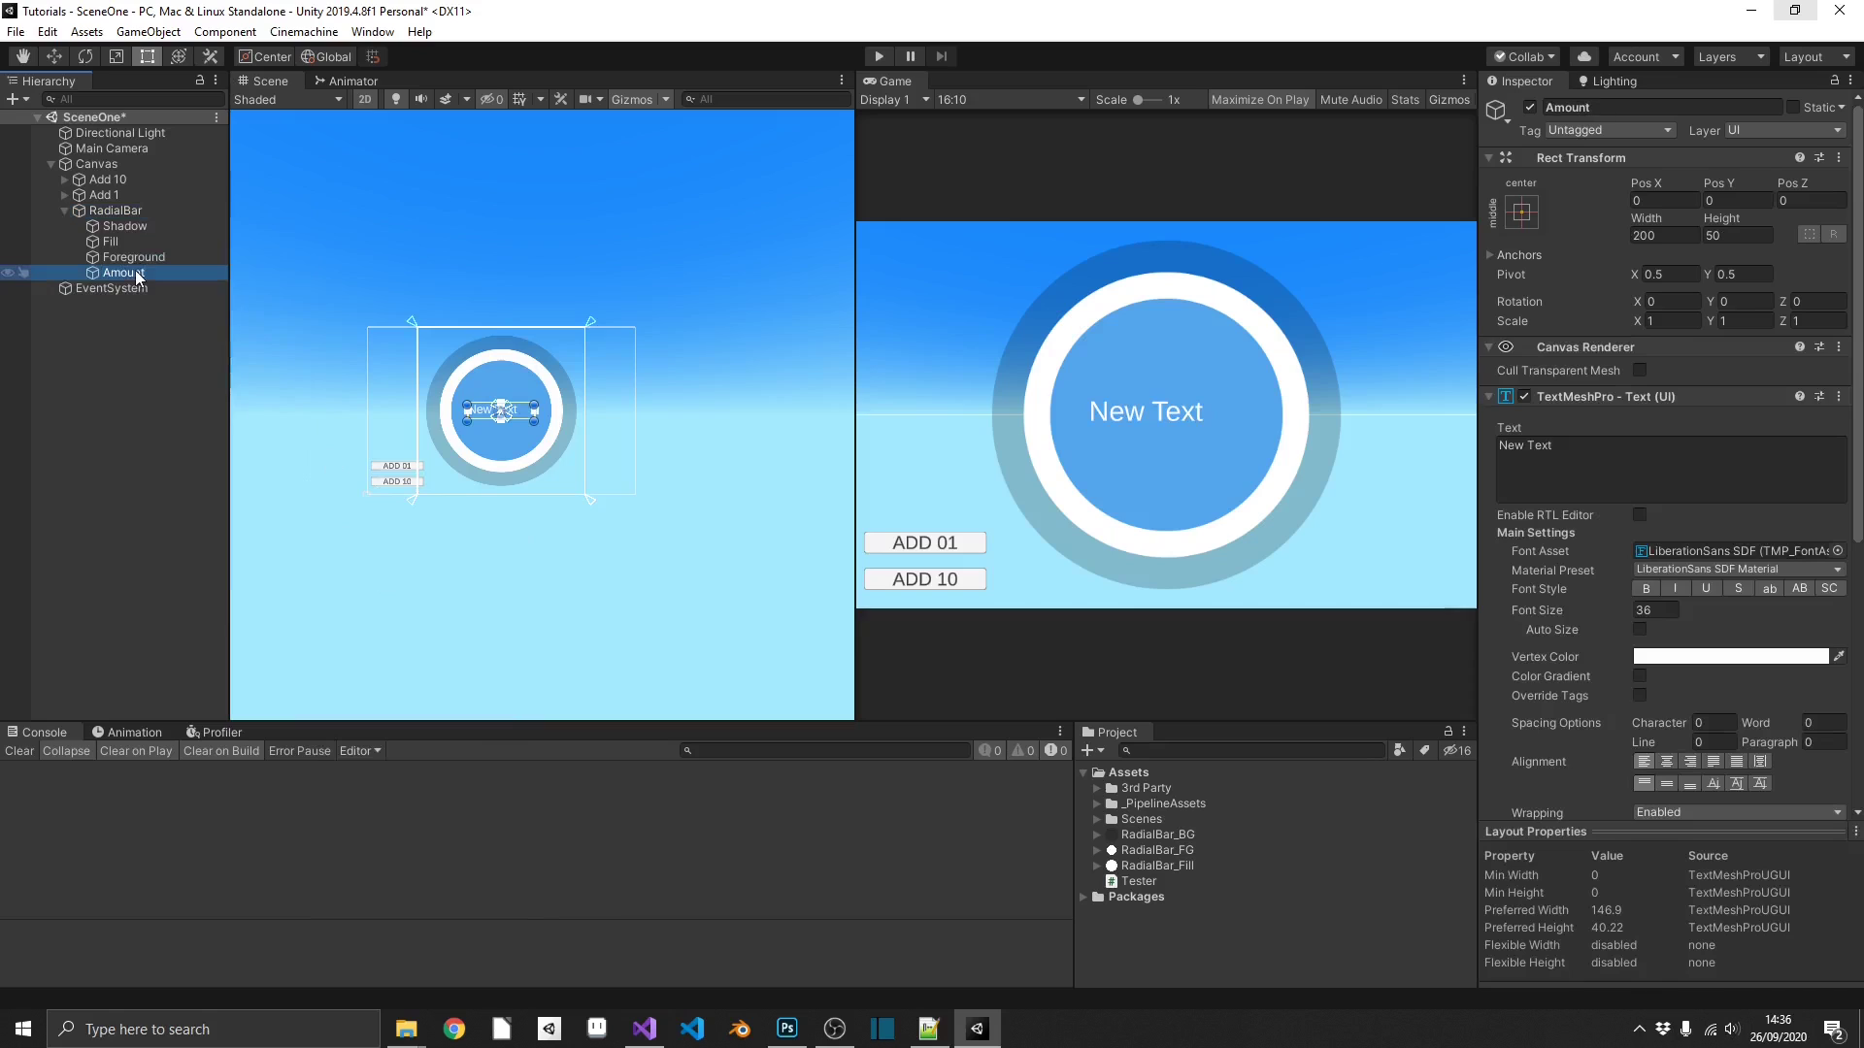
Centre the label horizontally and vertically and set its text to 100/100.
click(1667, 783)
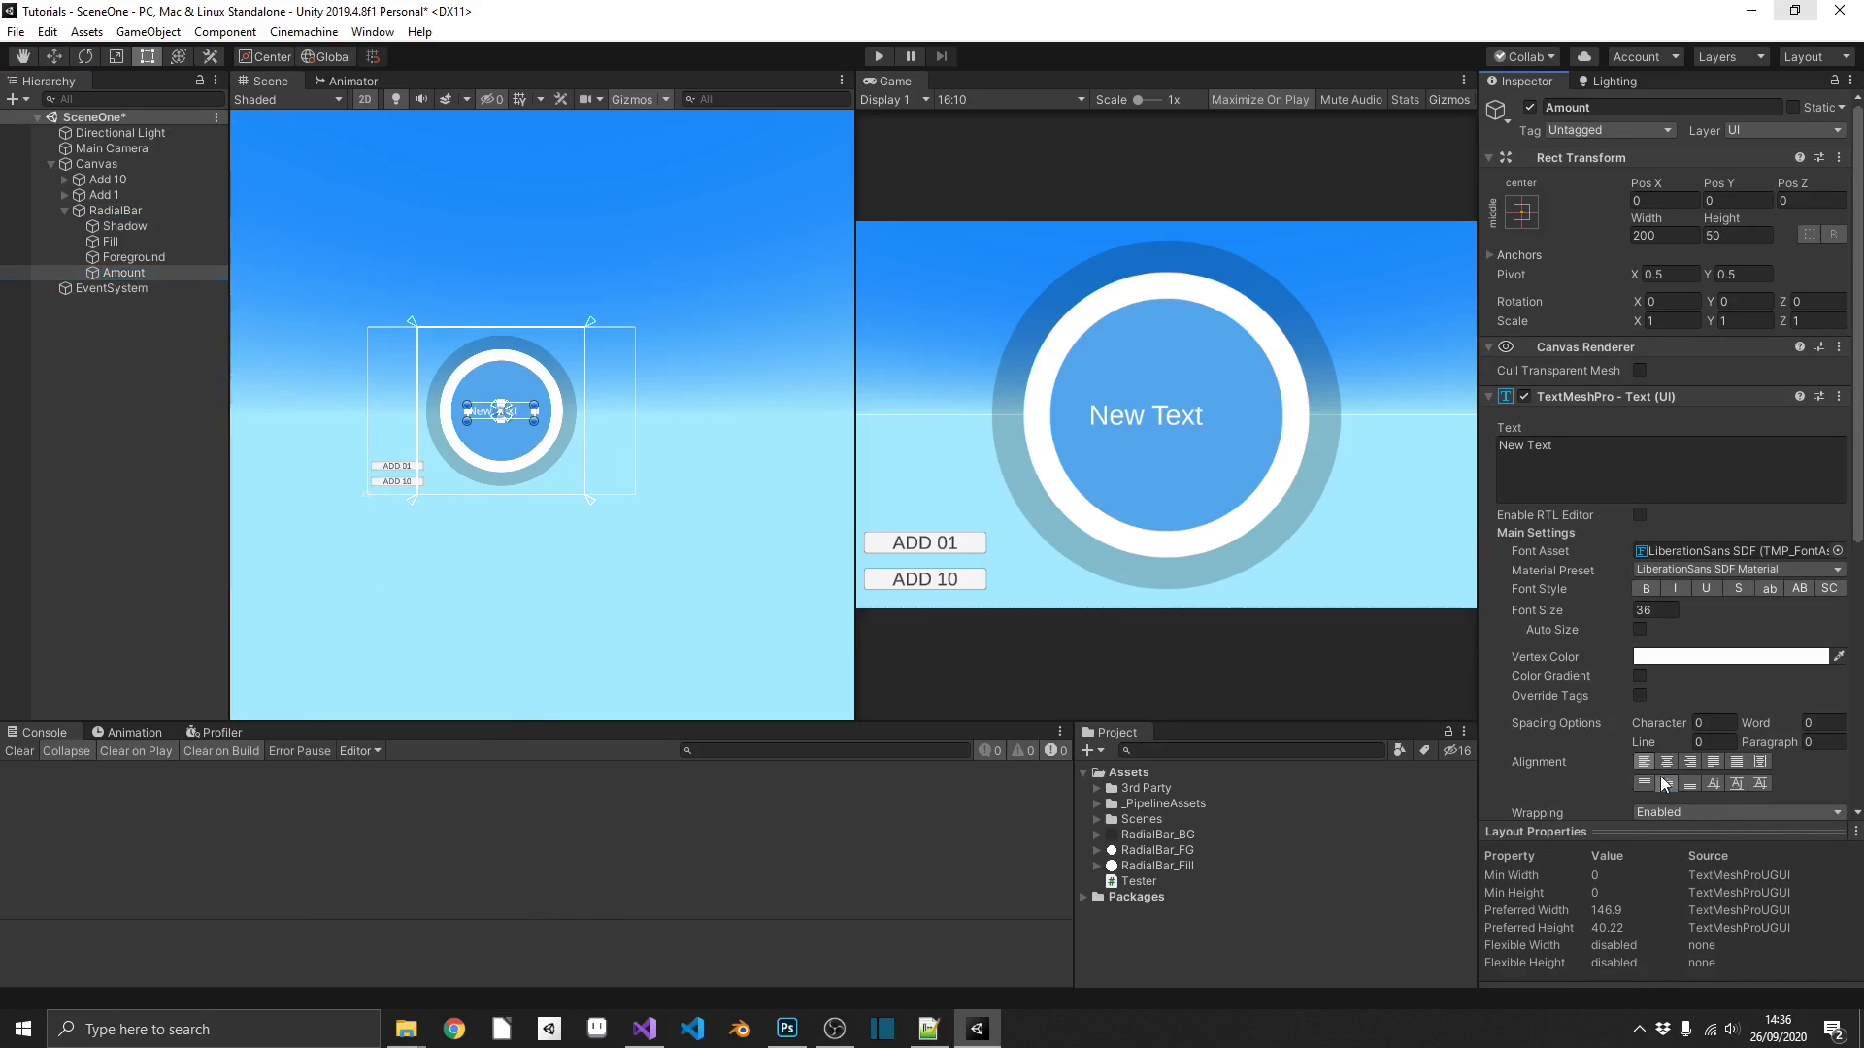
click(1667, 761)
click(1604, 475)
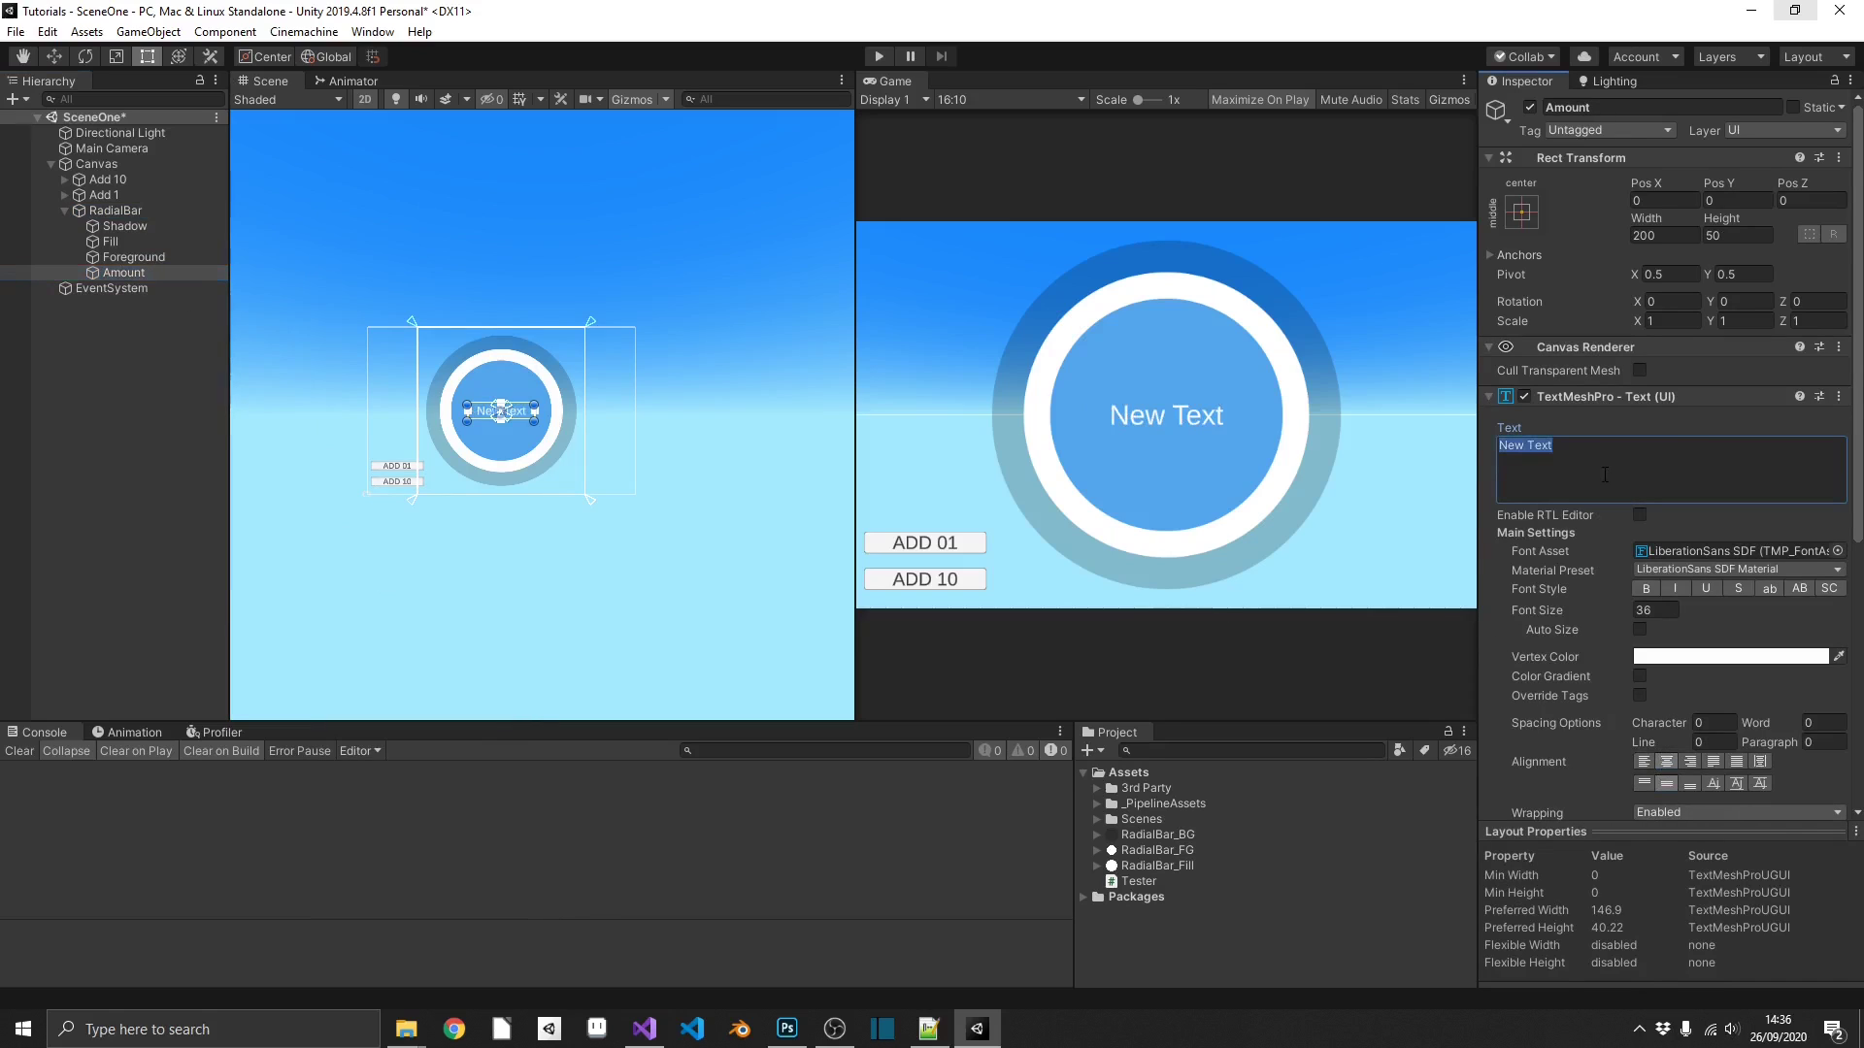
text(100/100)
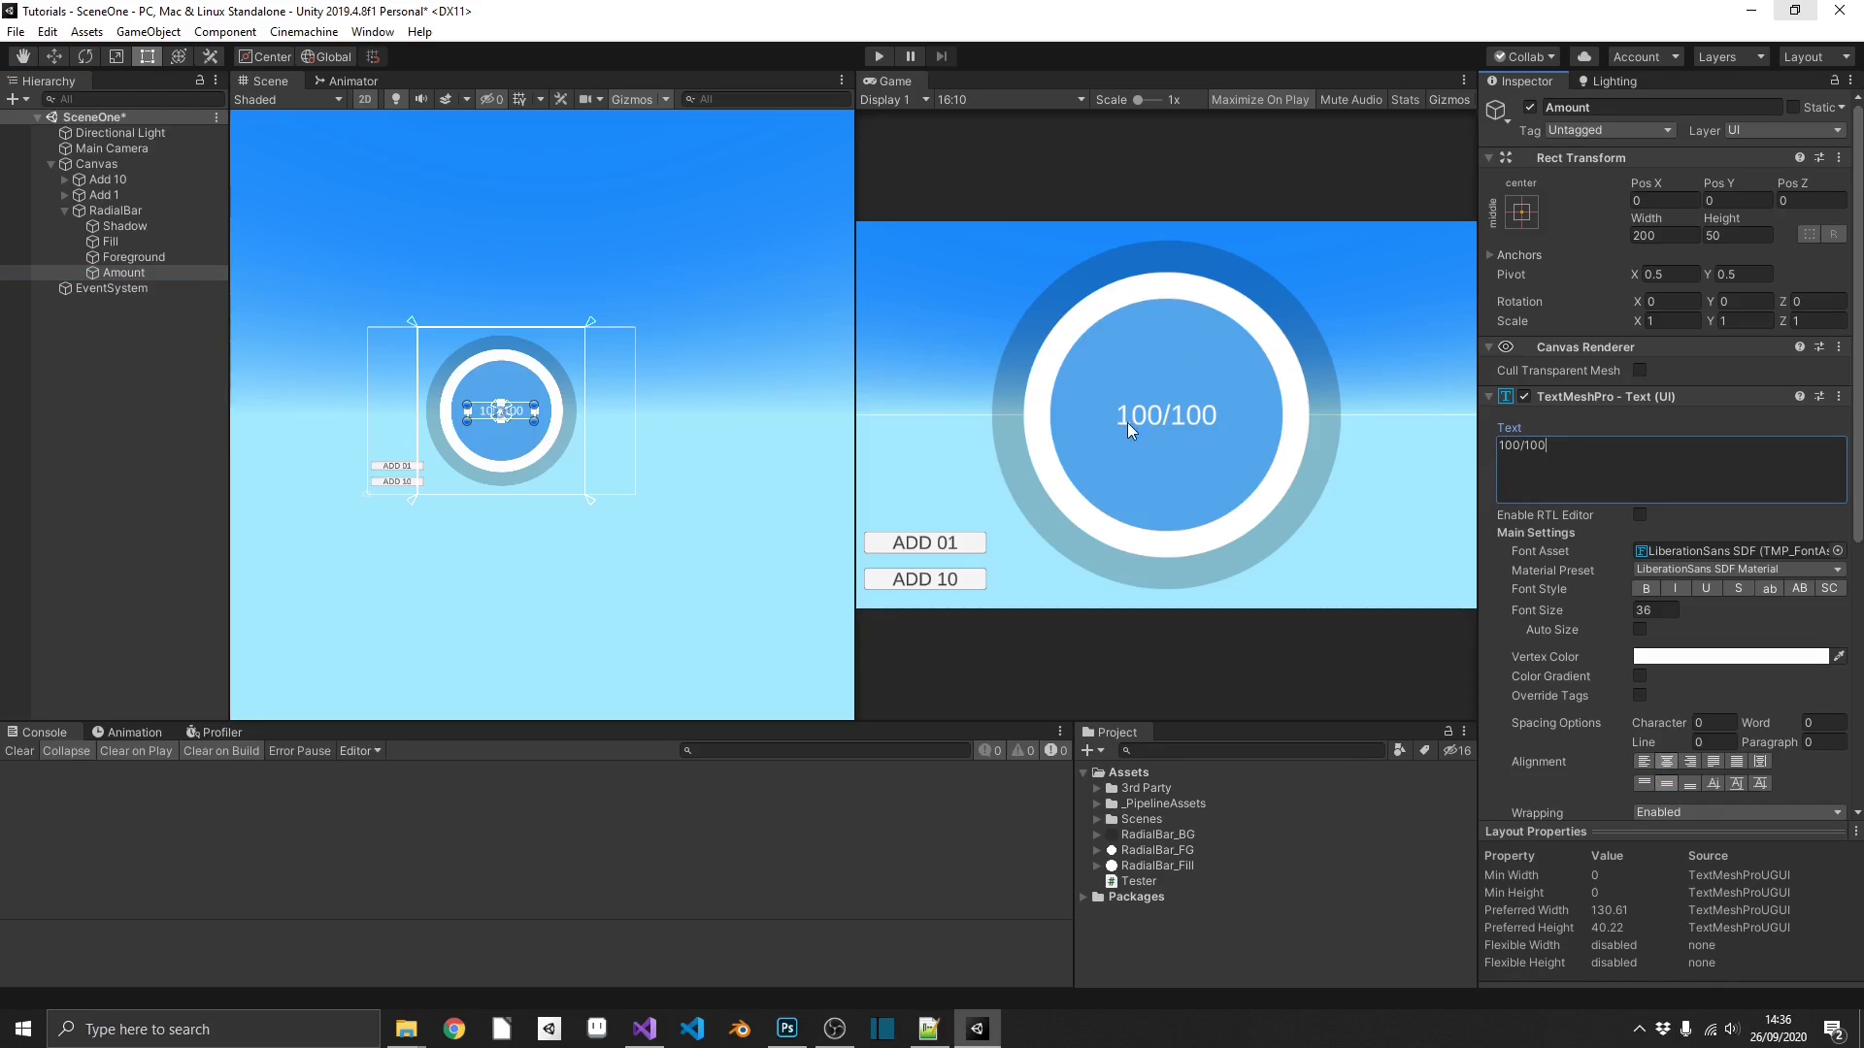
click(113, 242)
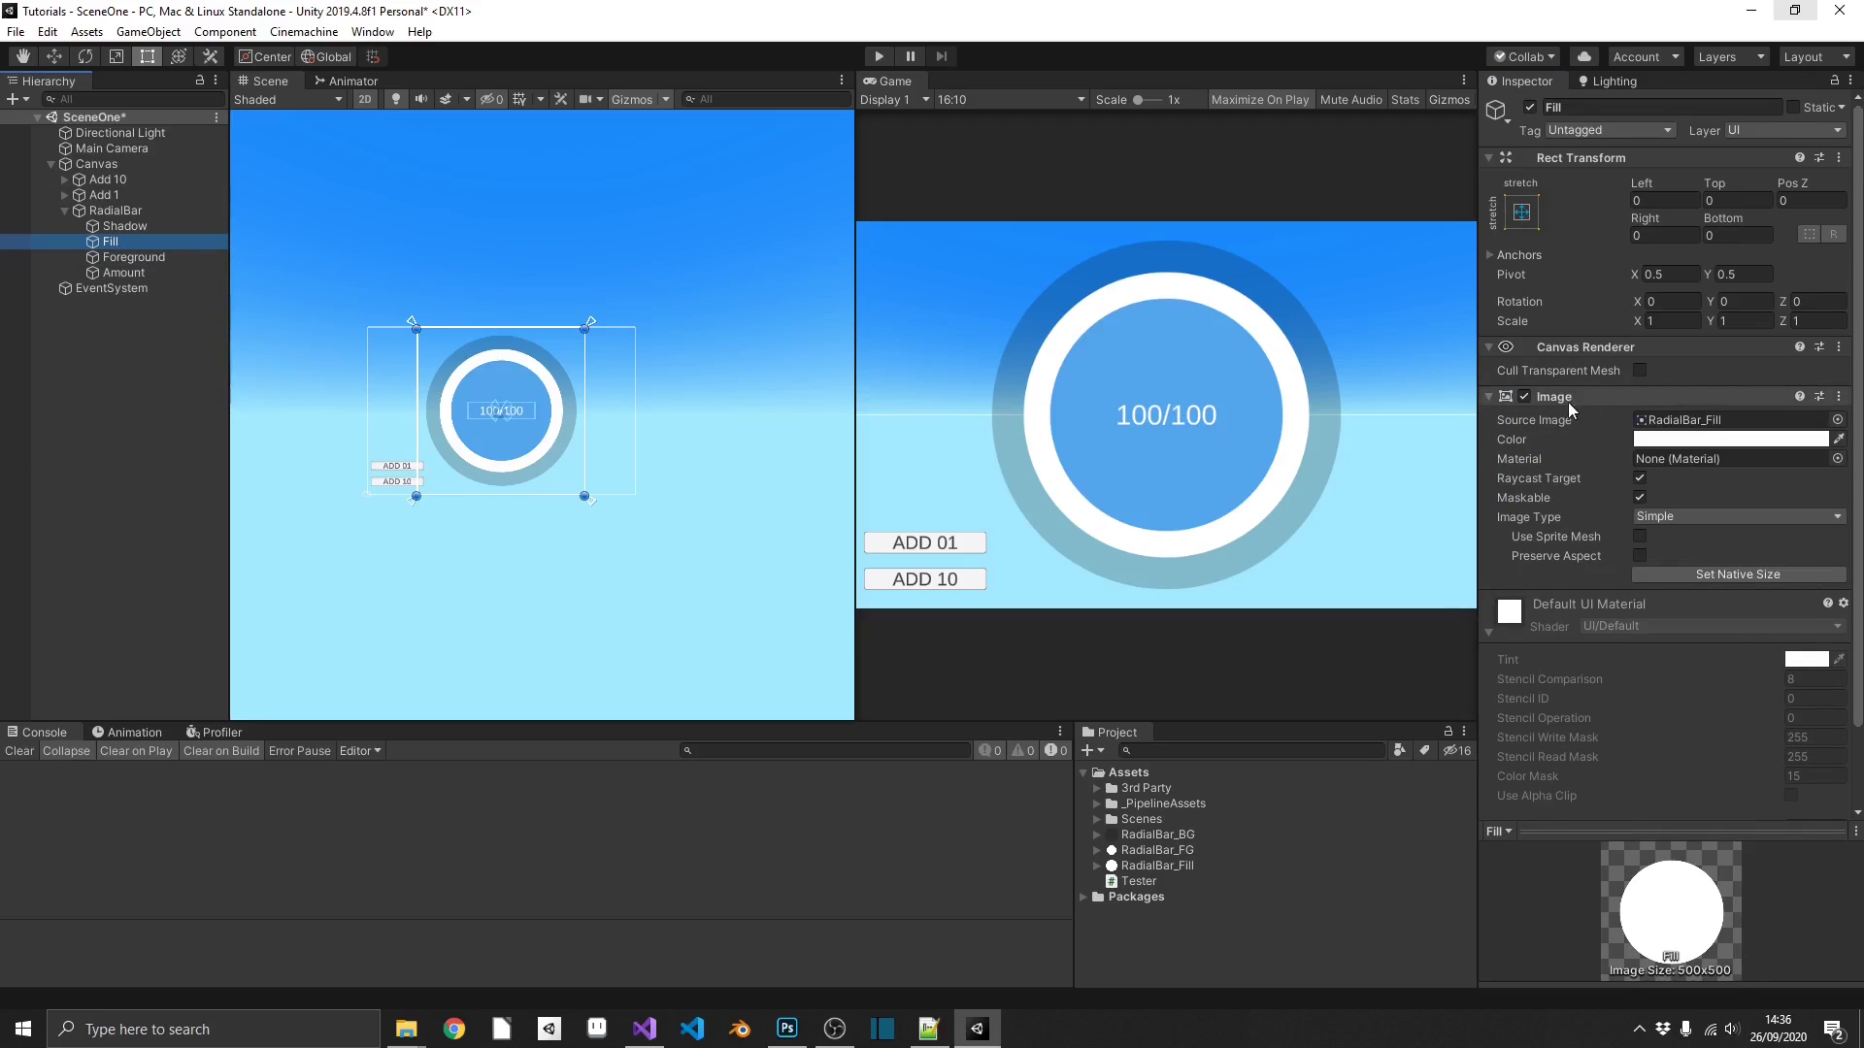
Set Fill's Image Type to Filled with Radial 360 and test a partial Fill Amount.
click(1650, 517)
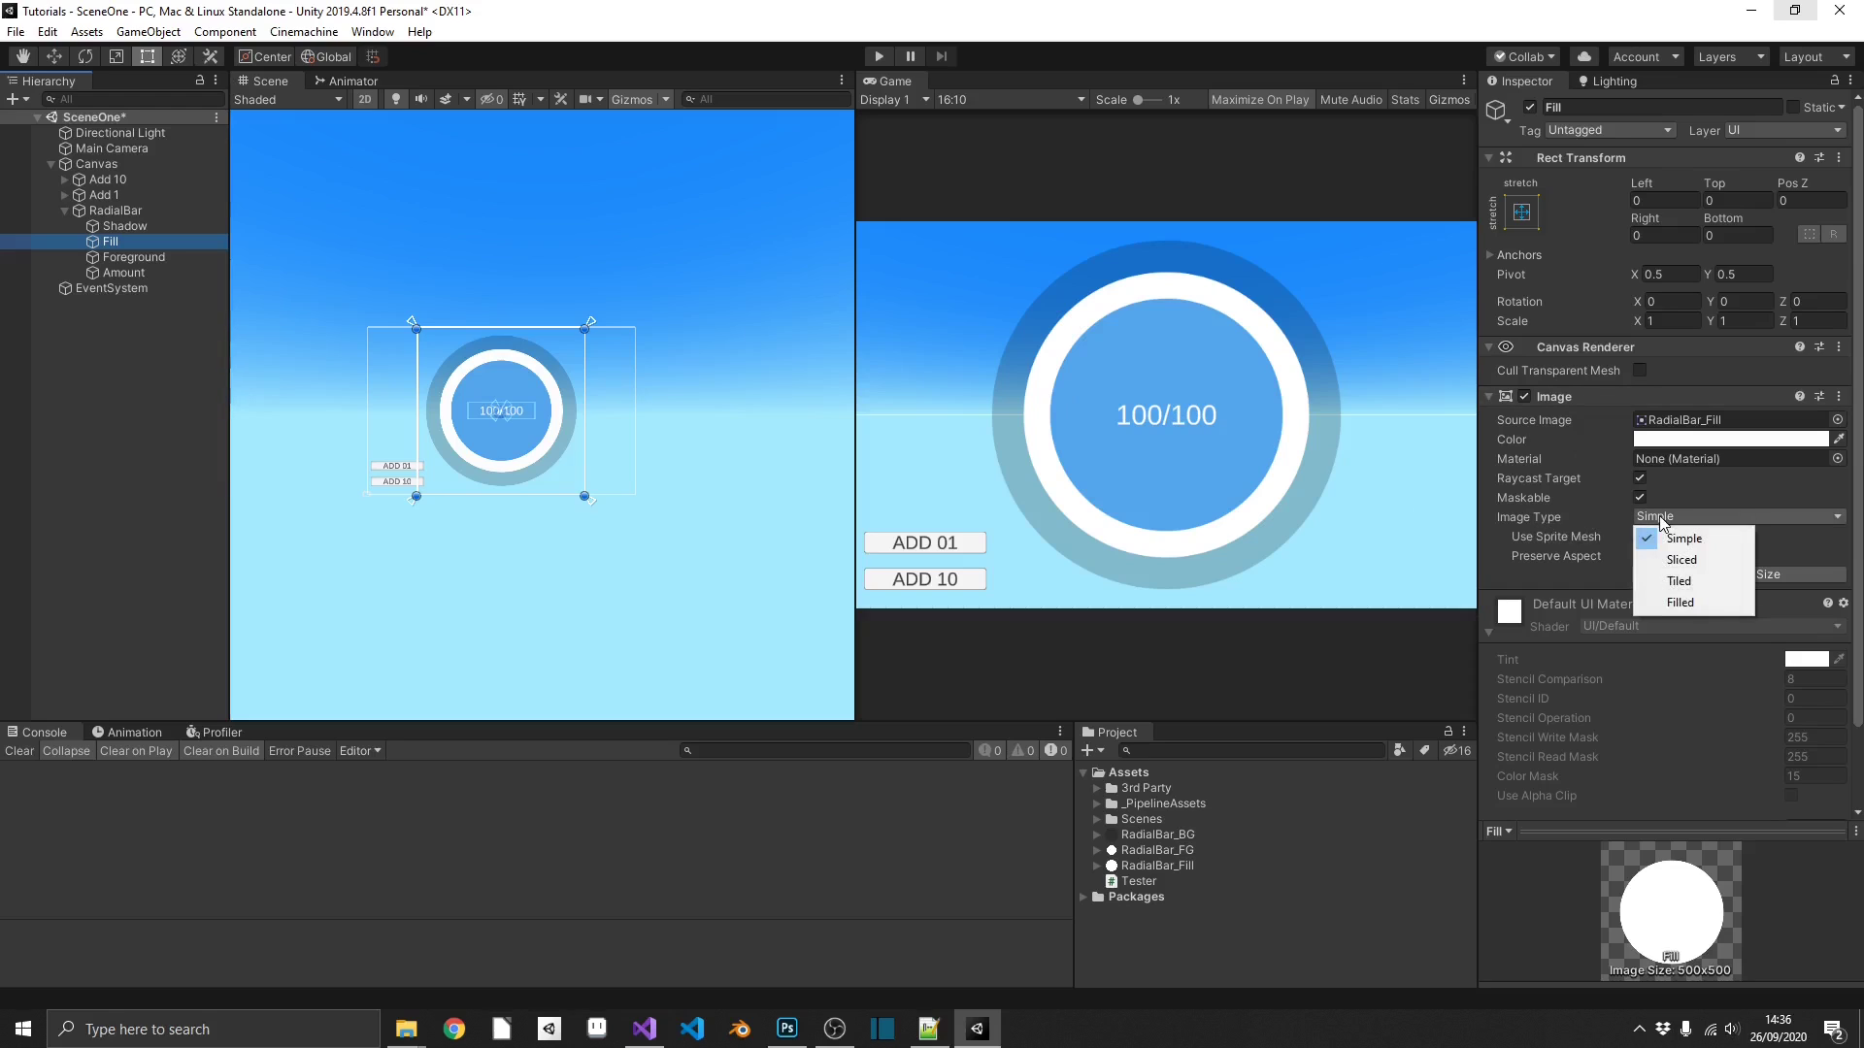
click(1678, 603)
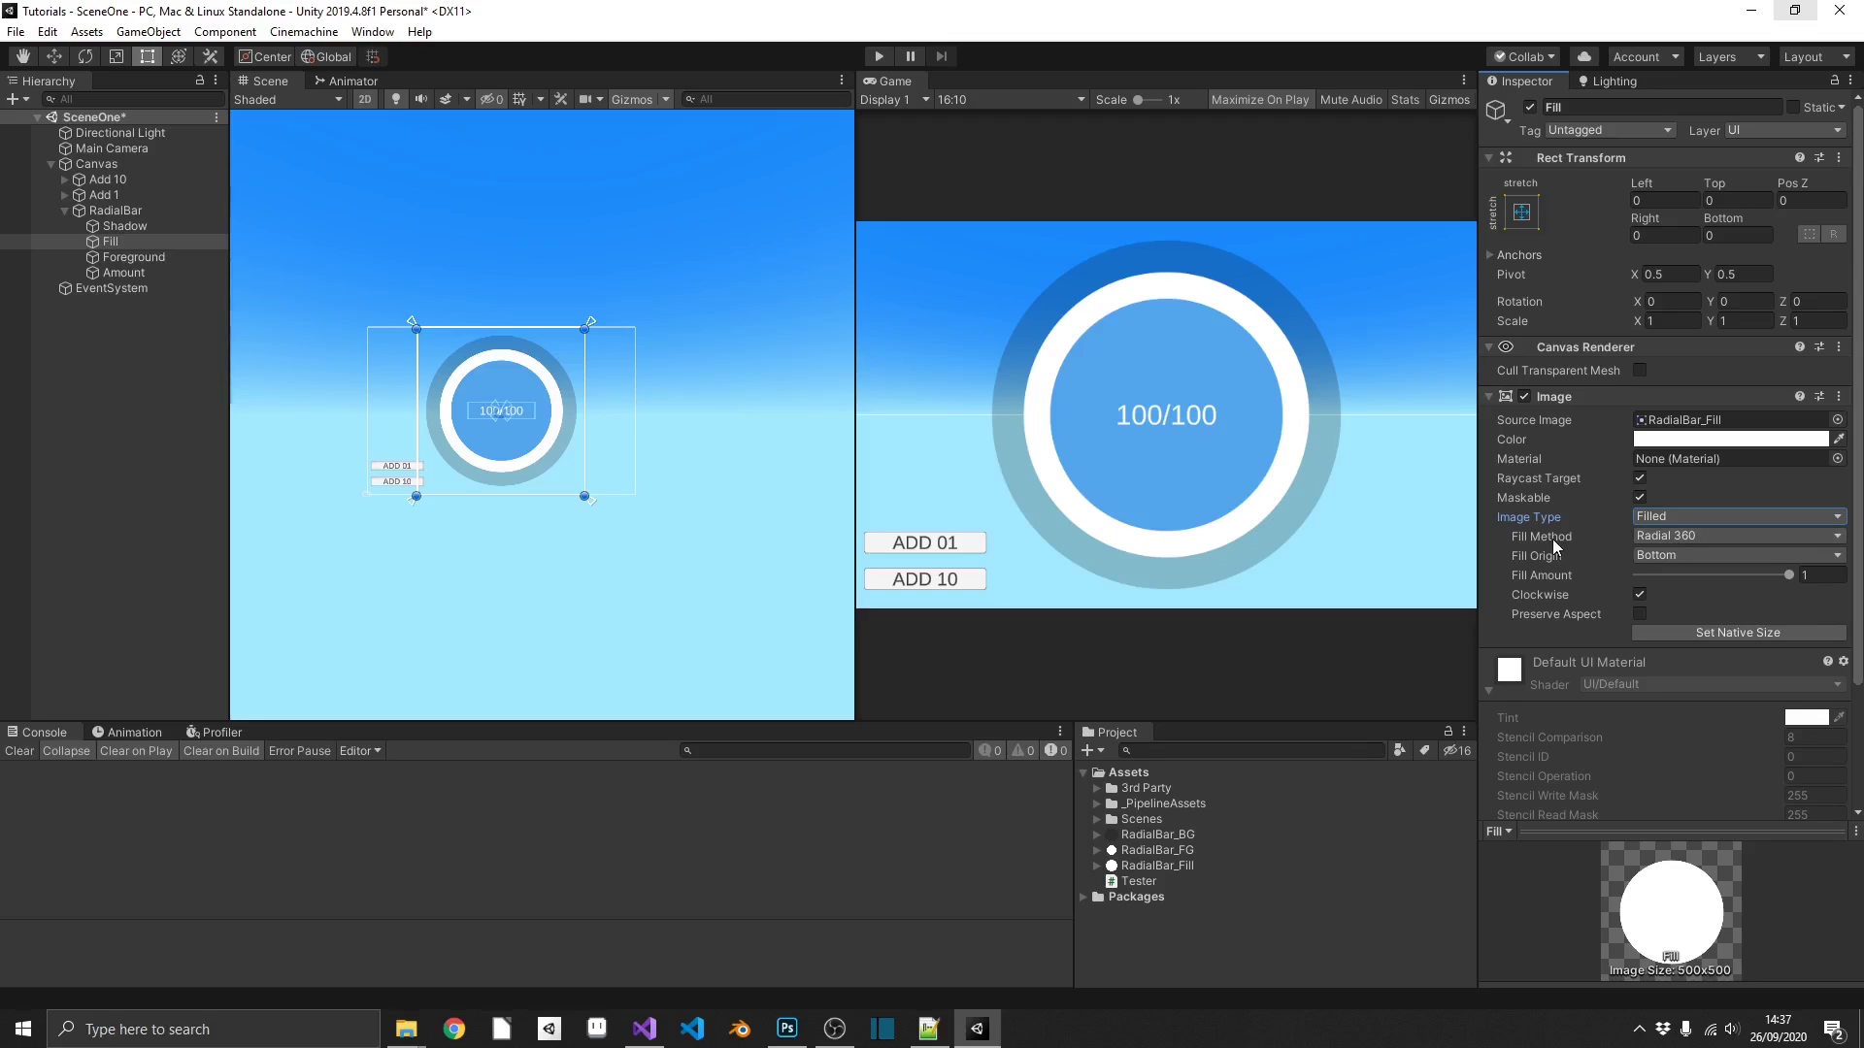
click(1679, 538)
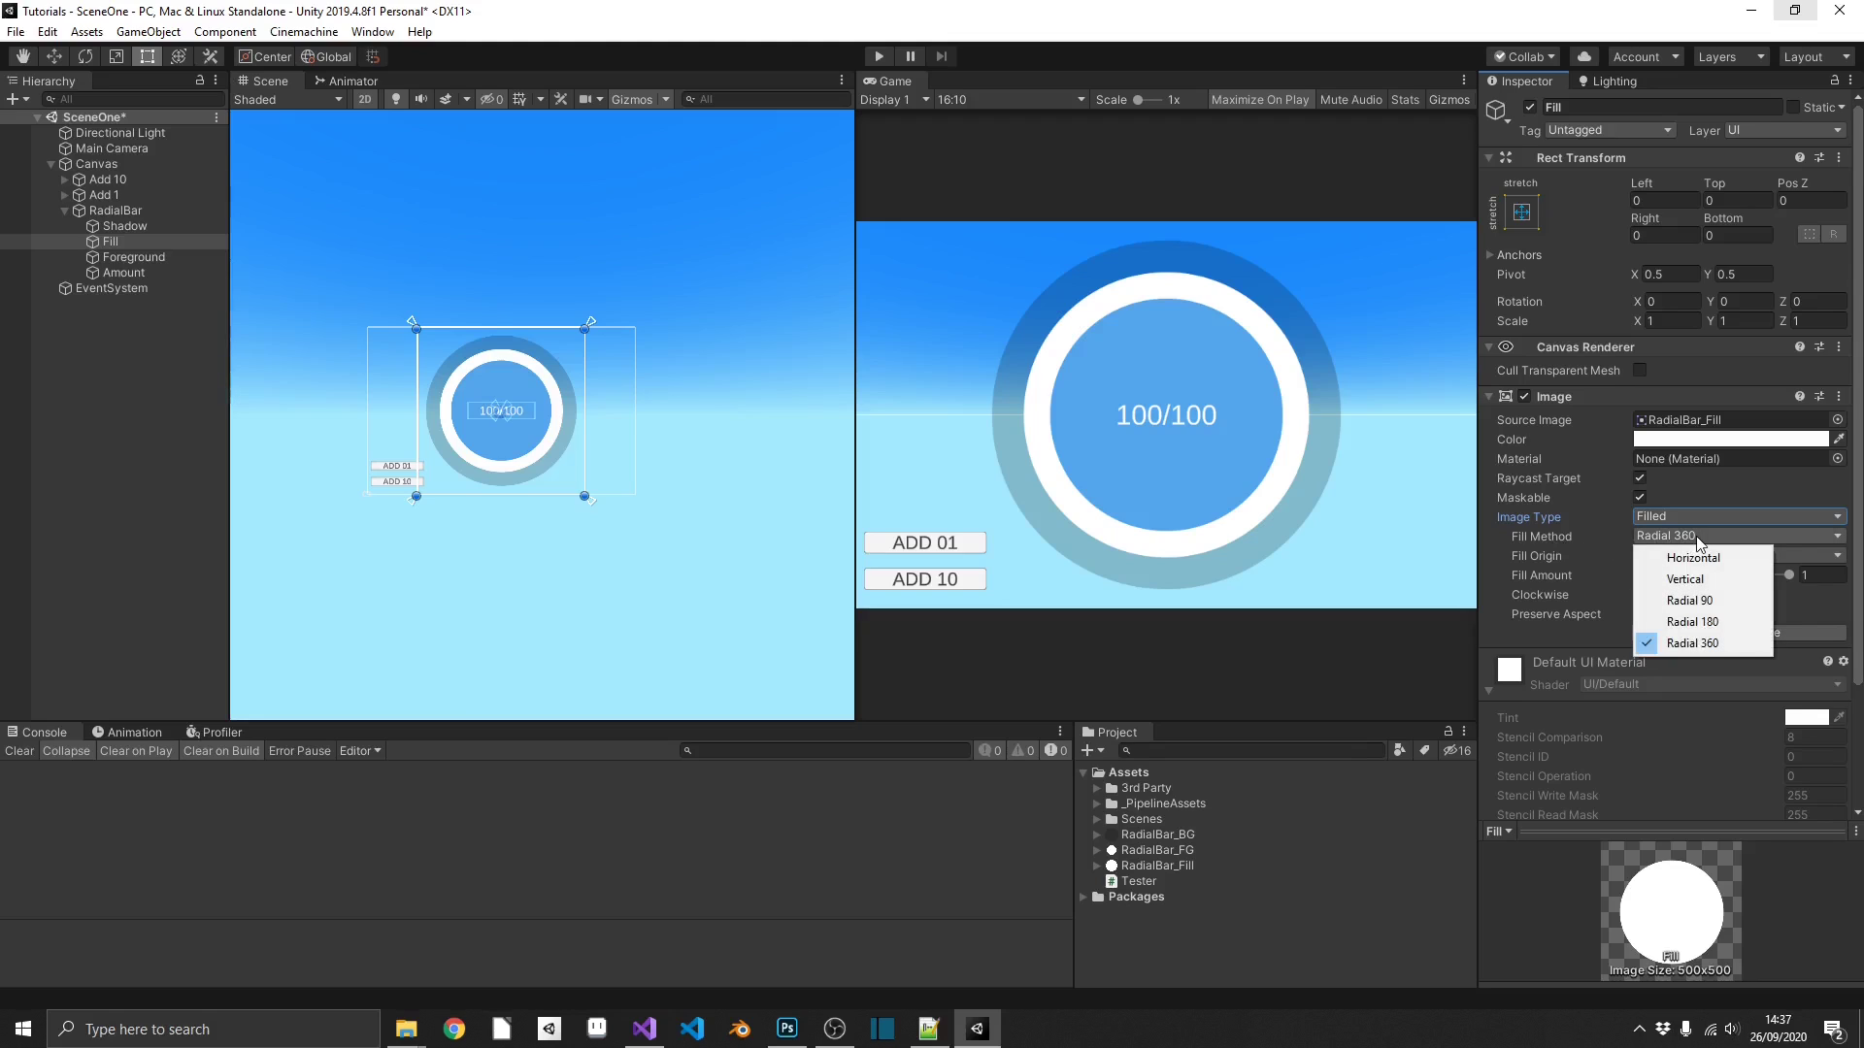
click(1692, 643)
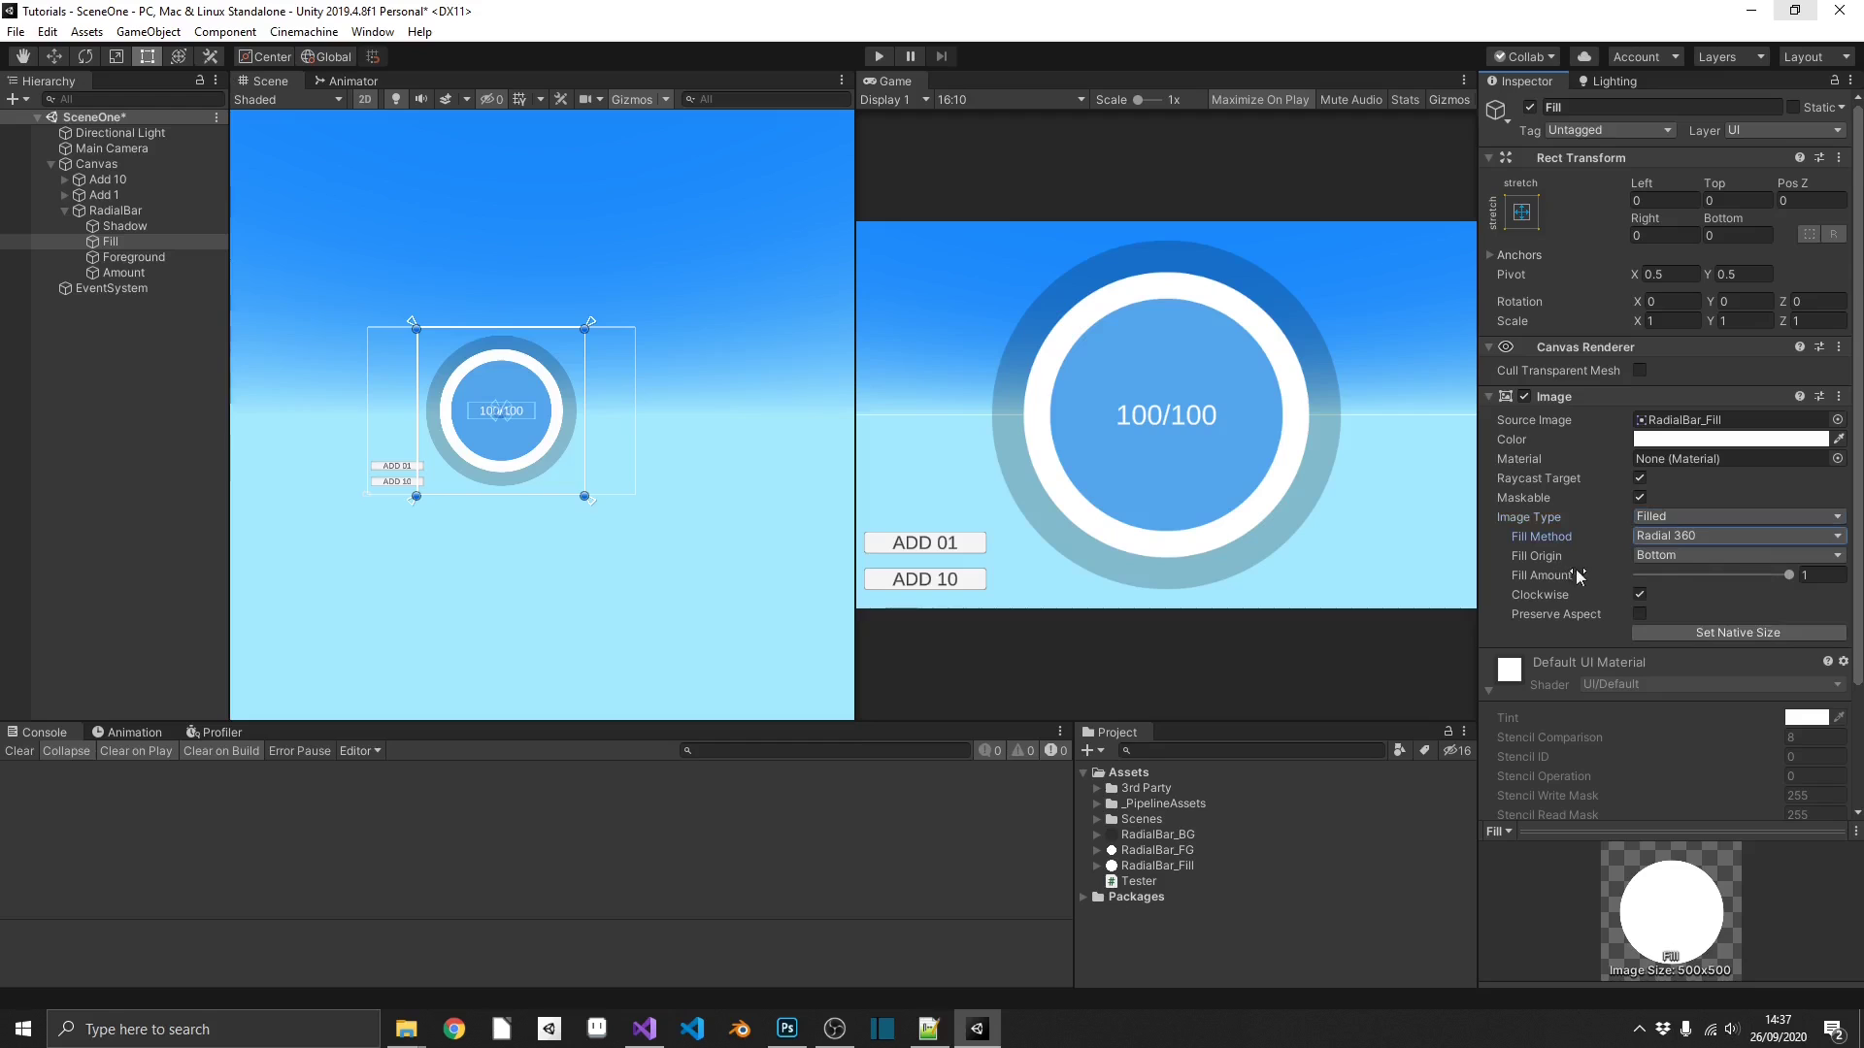
drag(1784, 579, 1844, 596)
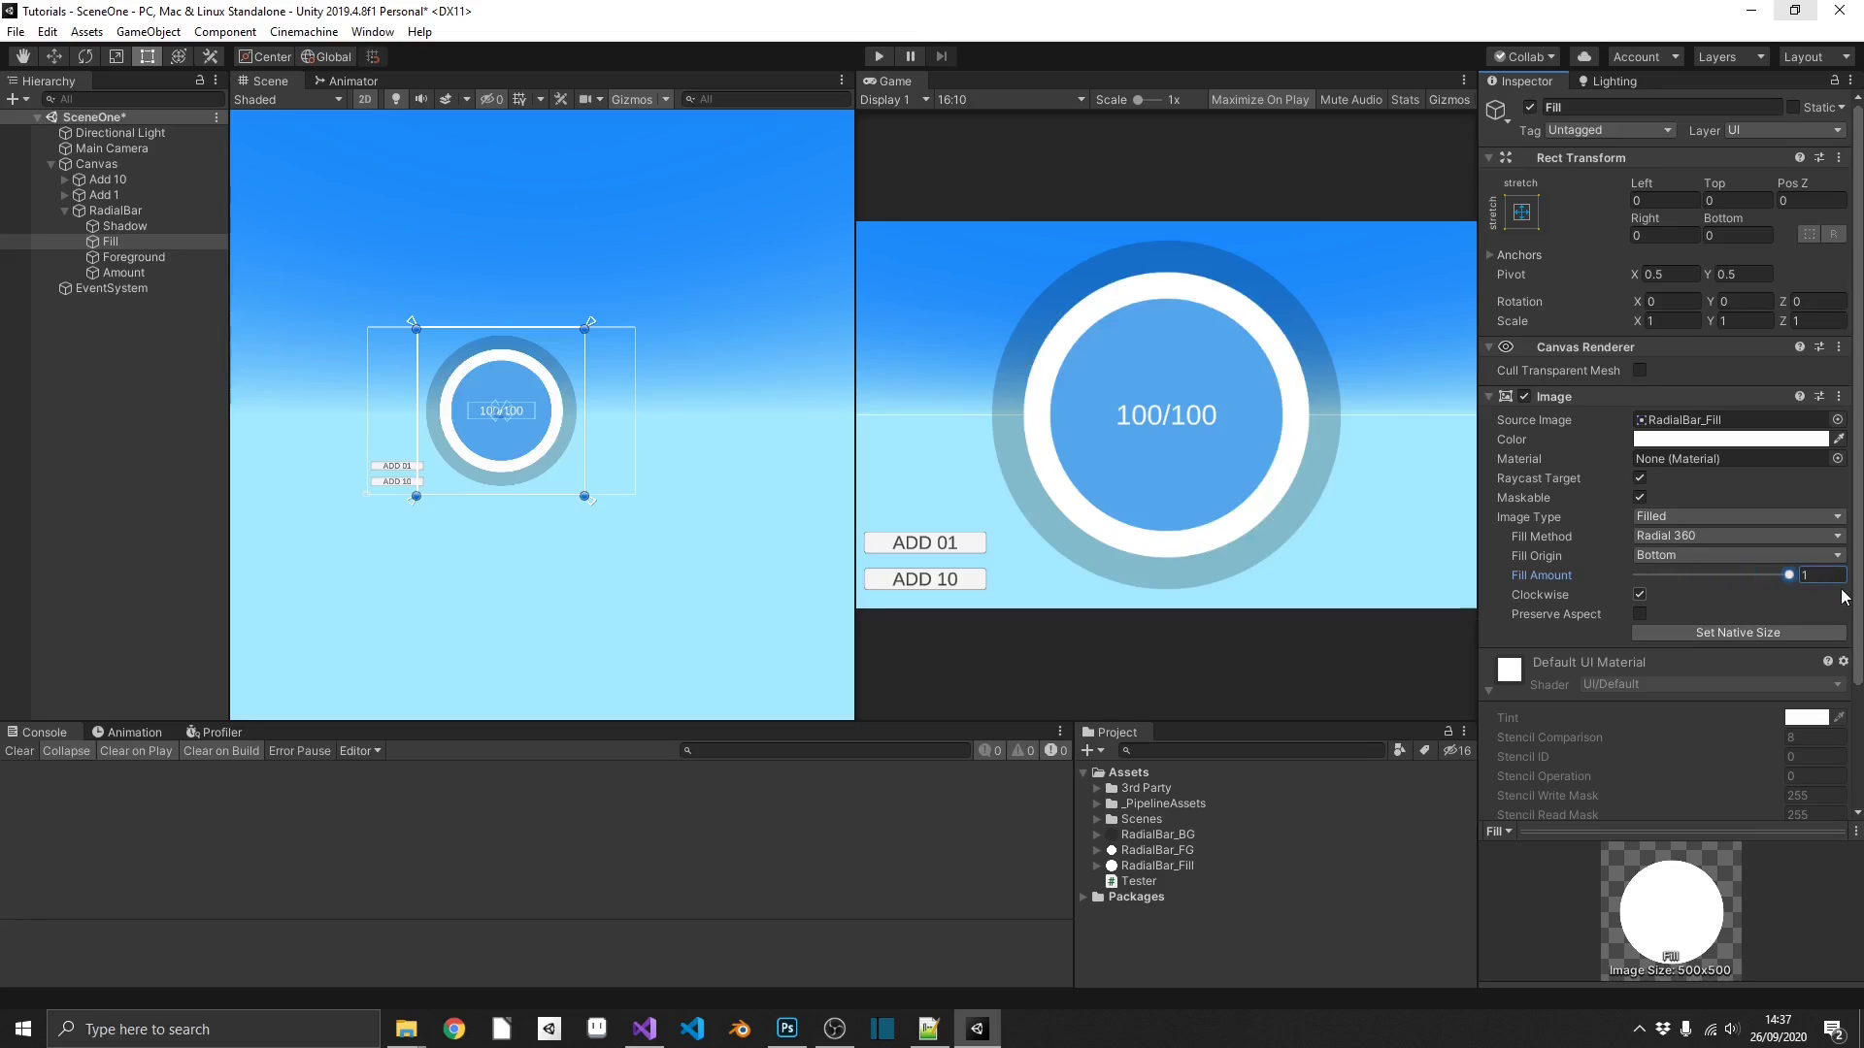
Create a C# script in Assets named RadialBar.
right_click(1136, 774)
mouse_move(1287, 296)
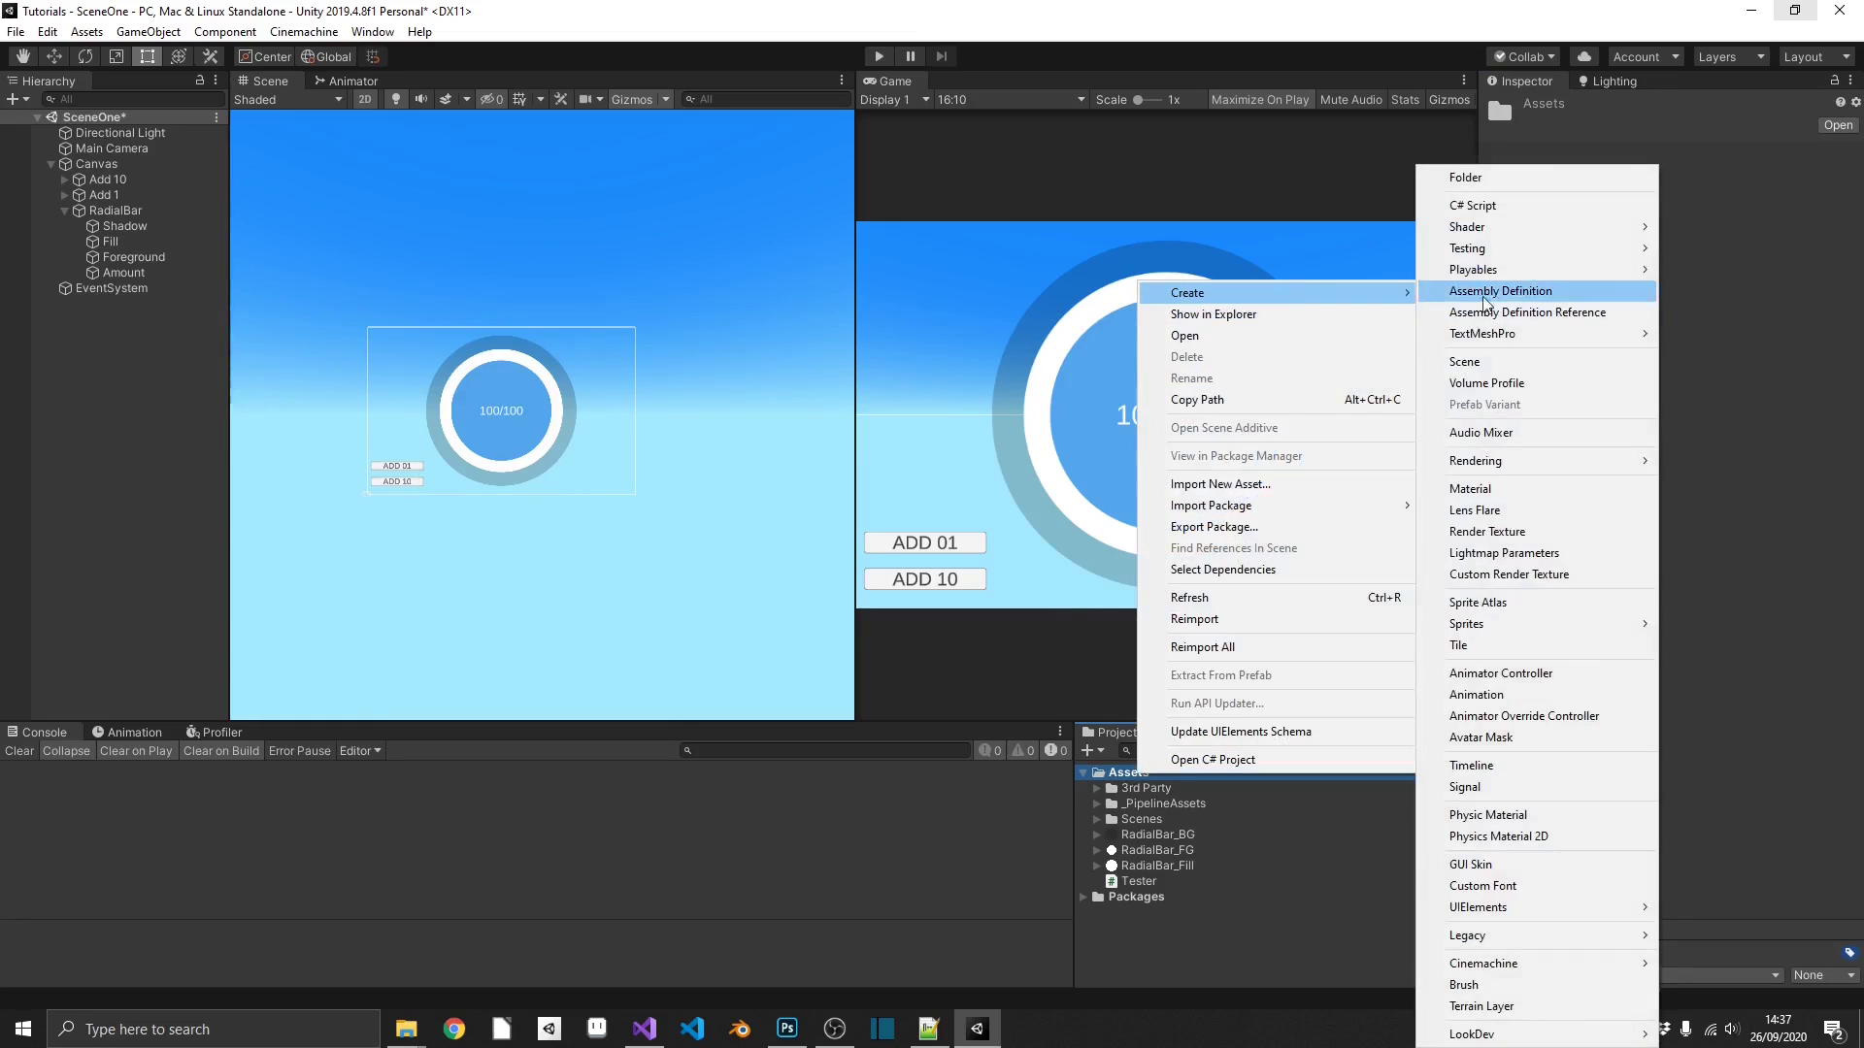
click(1513, 205)
text(RadialBar)
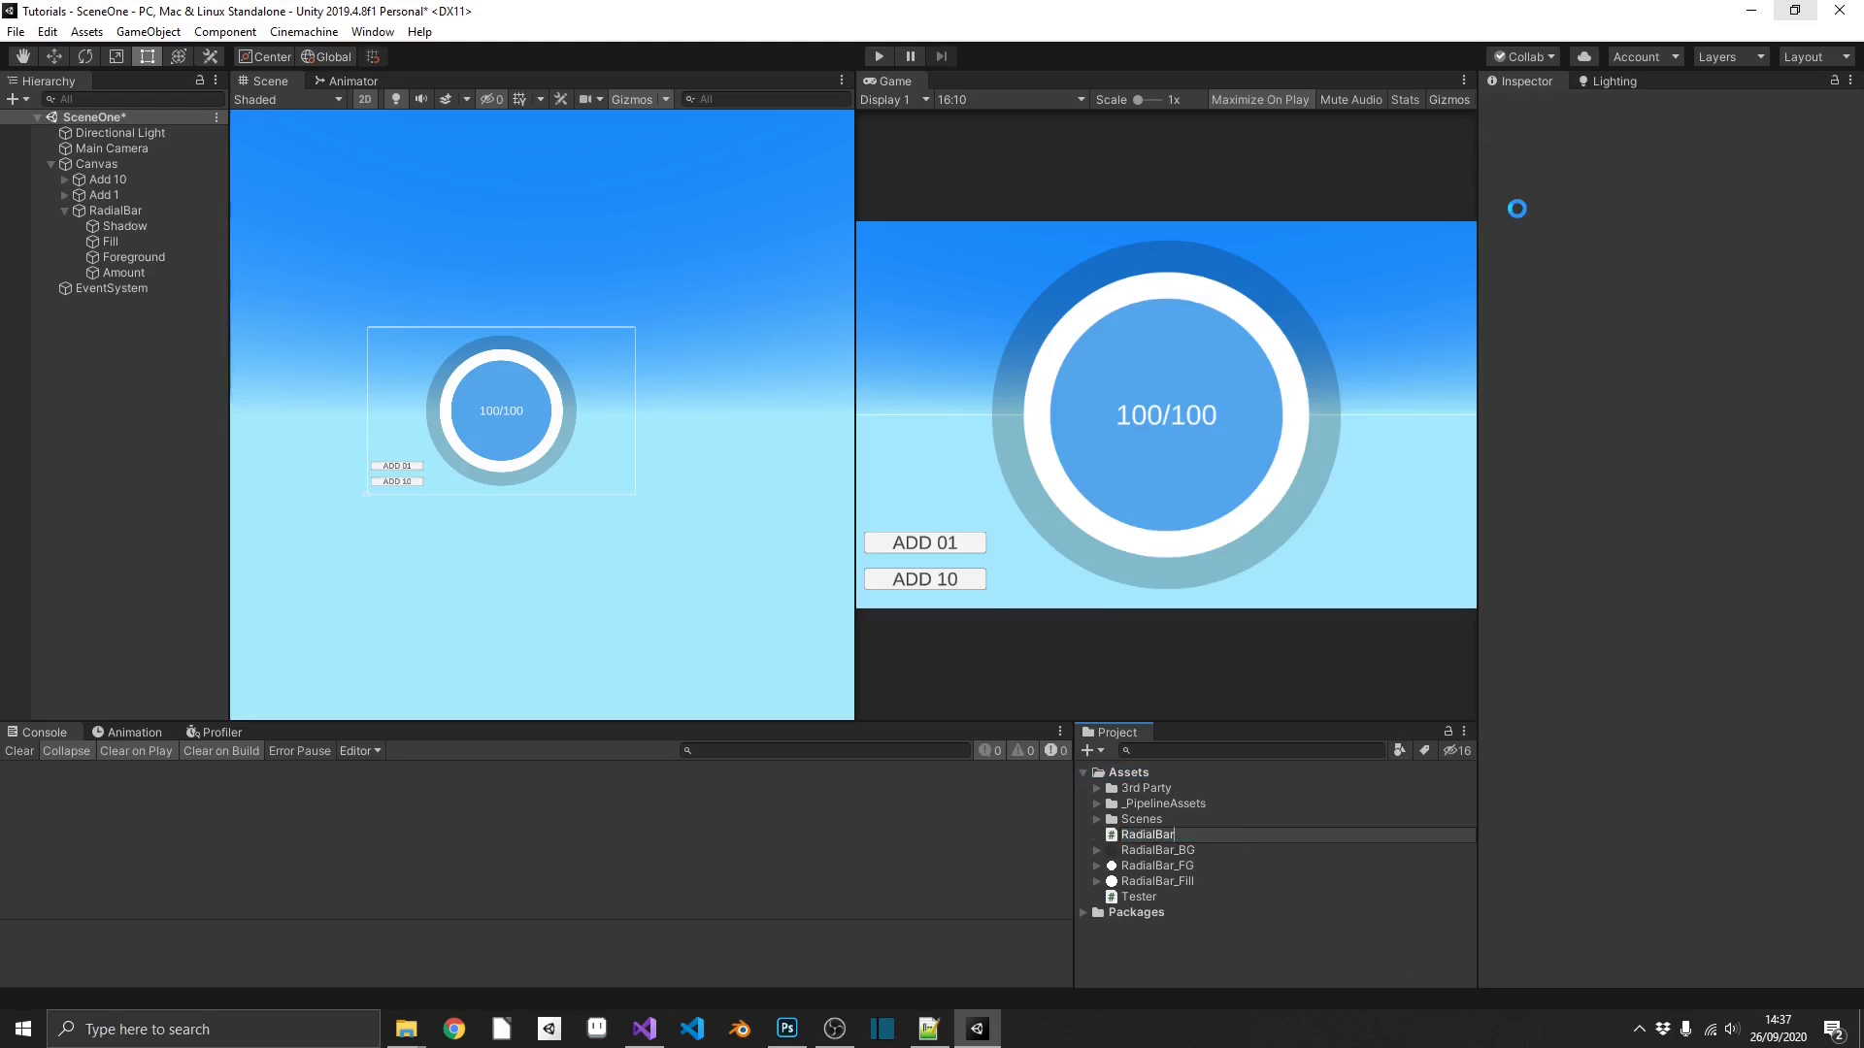
key(Return)
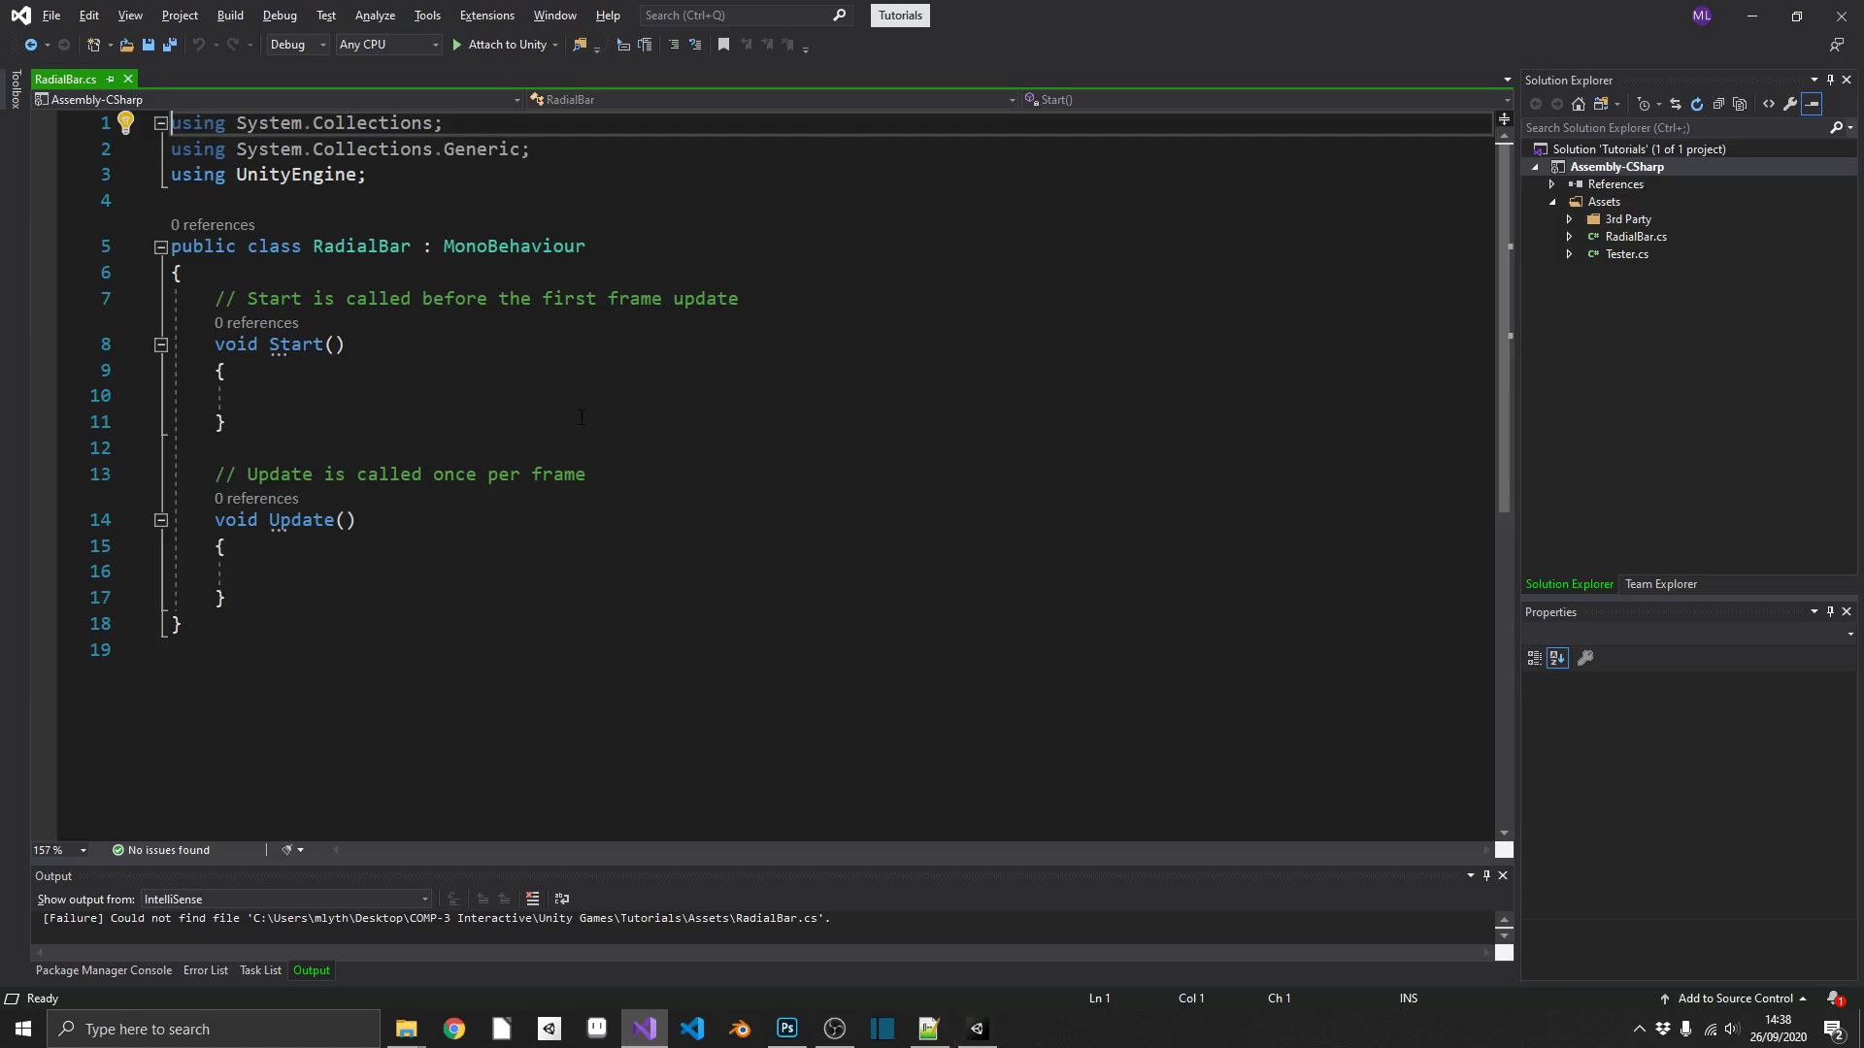
Delete the Update method, the comment above Start and the unused using lines.
drag(225, 597, 233, 424)
key(Delete)
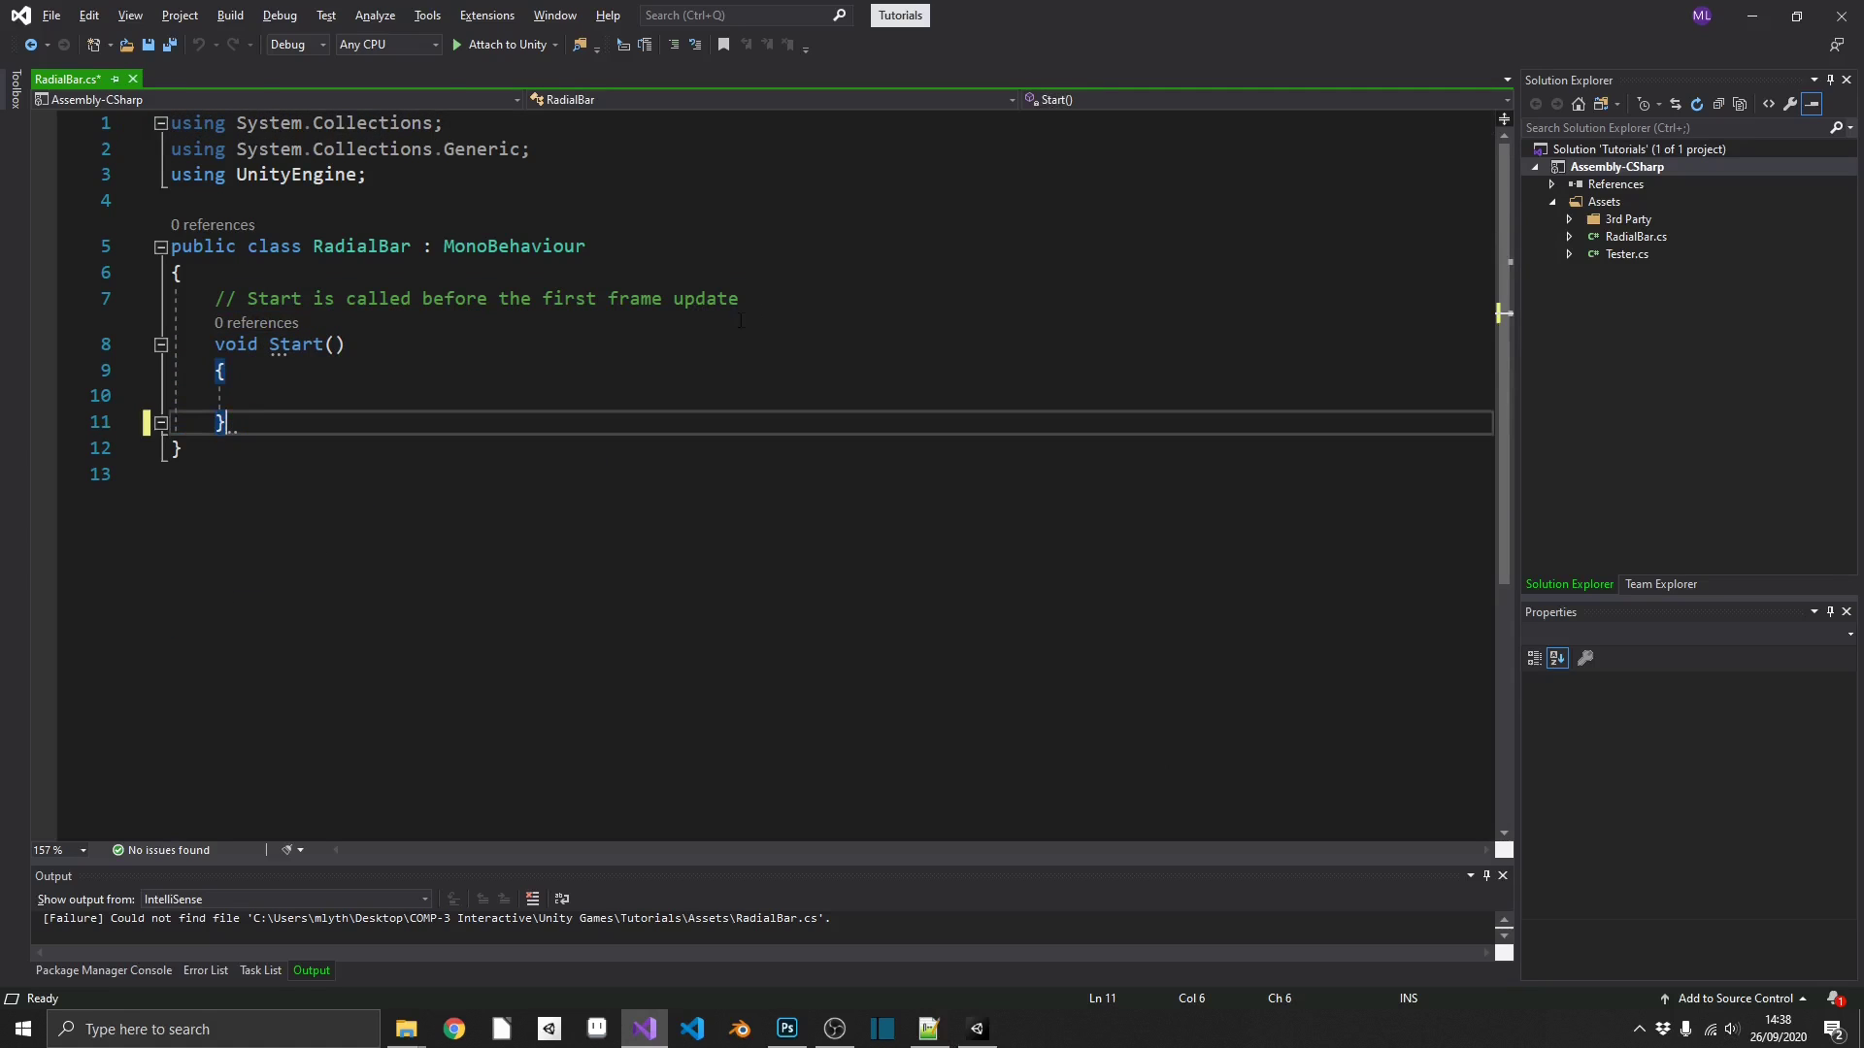
drag(740, 298, 171, 298)
key(Delete)
key(Delete)
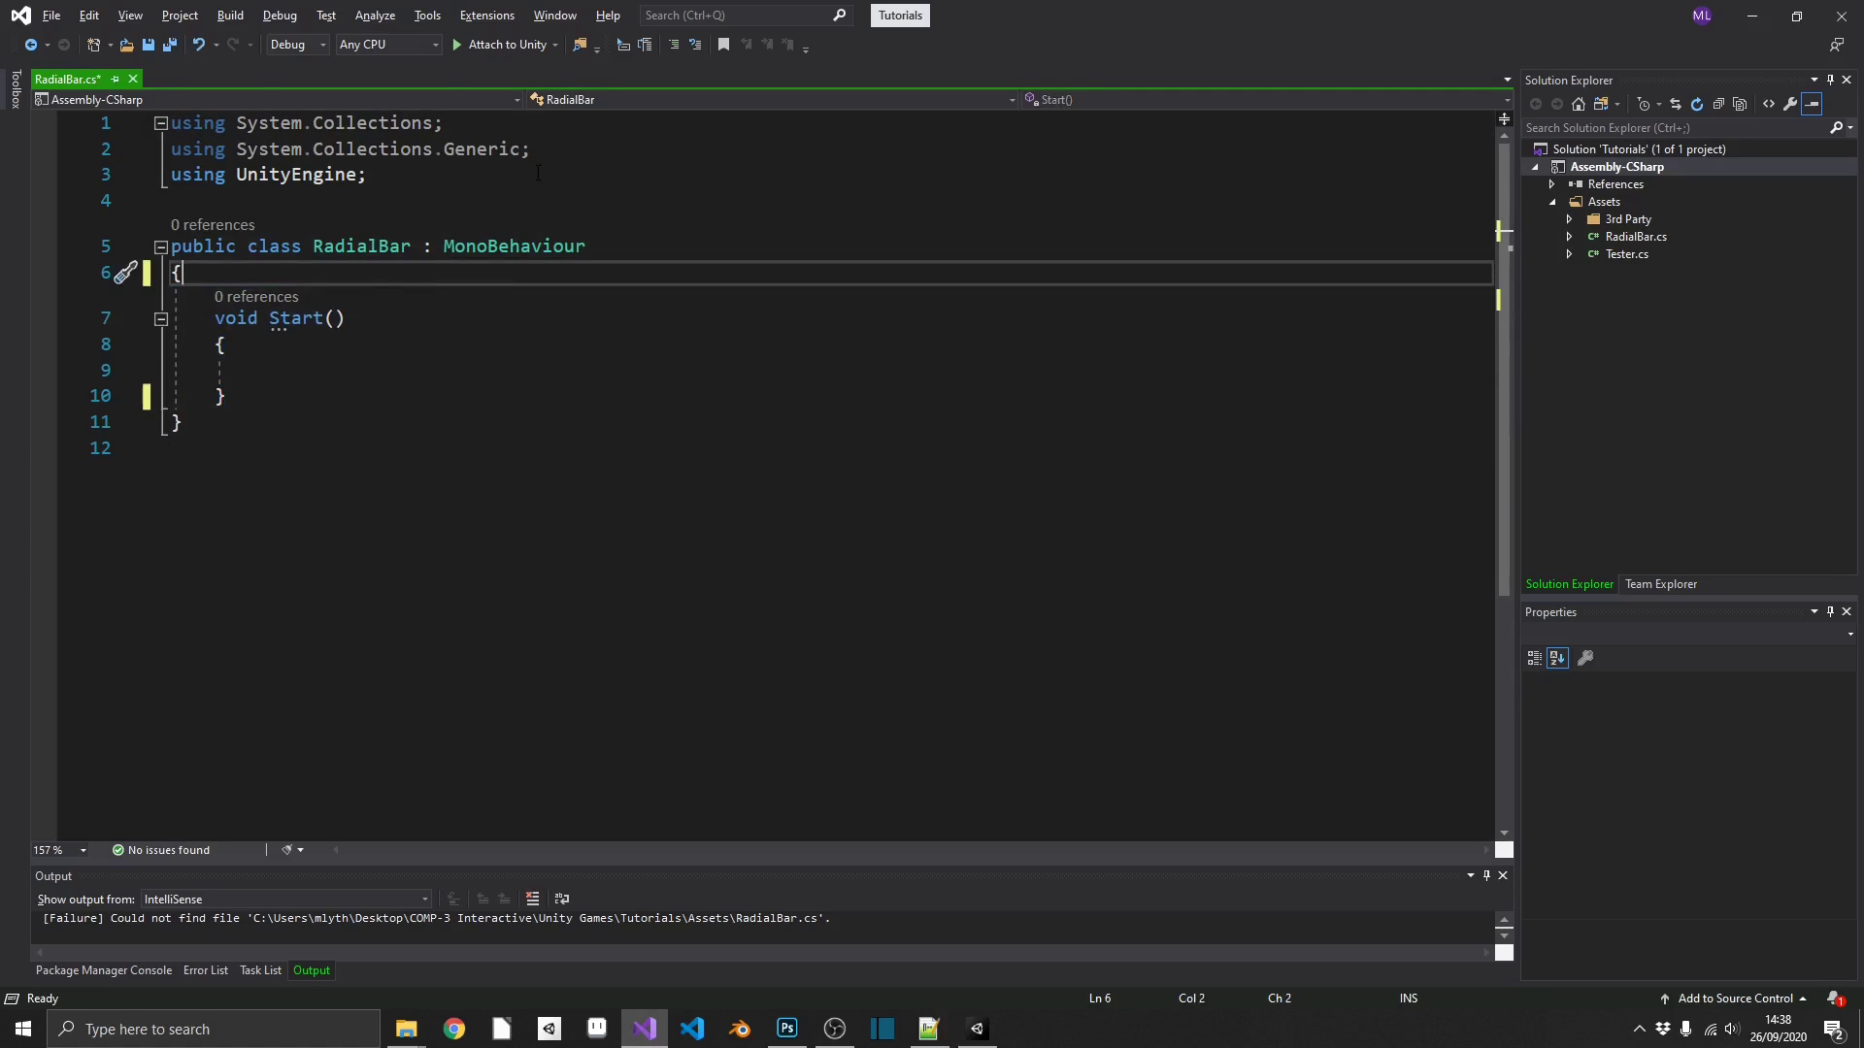
drag(172, 175, 171, 122)
key(Delete)
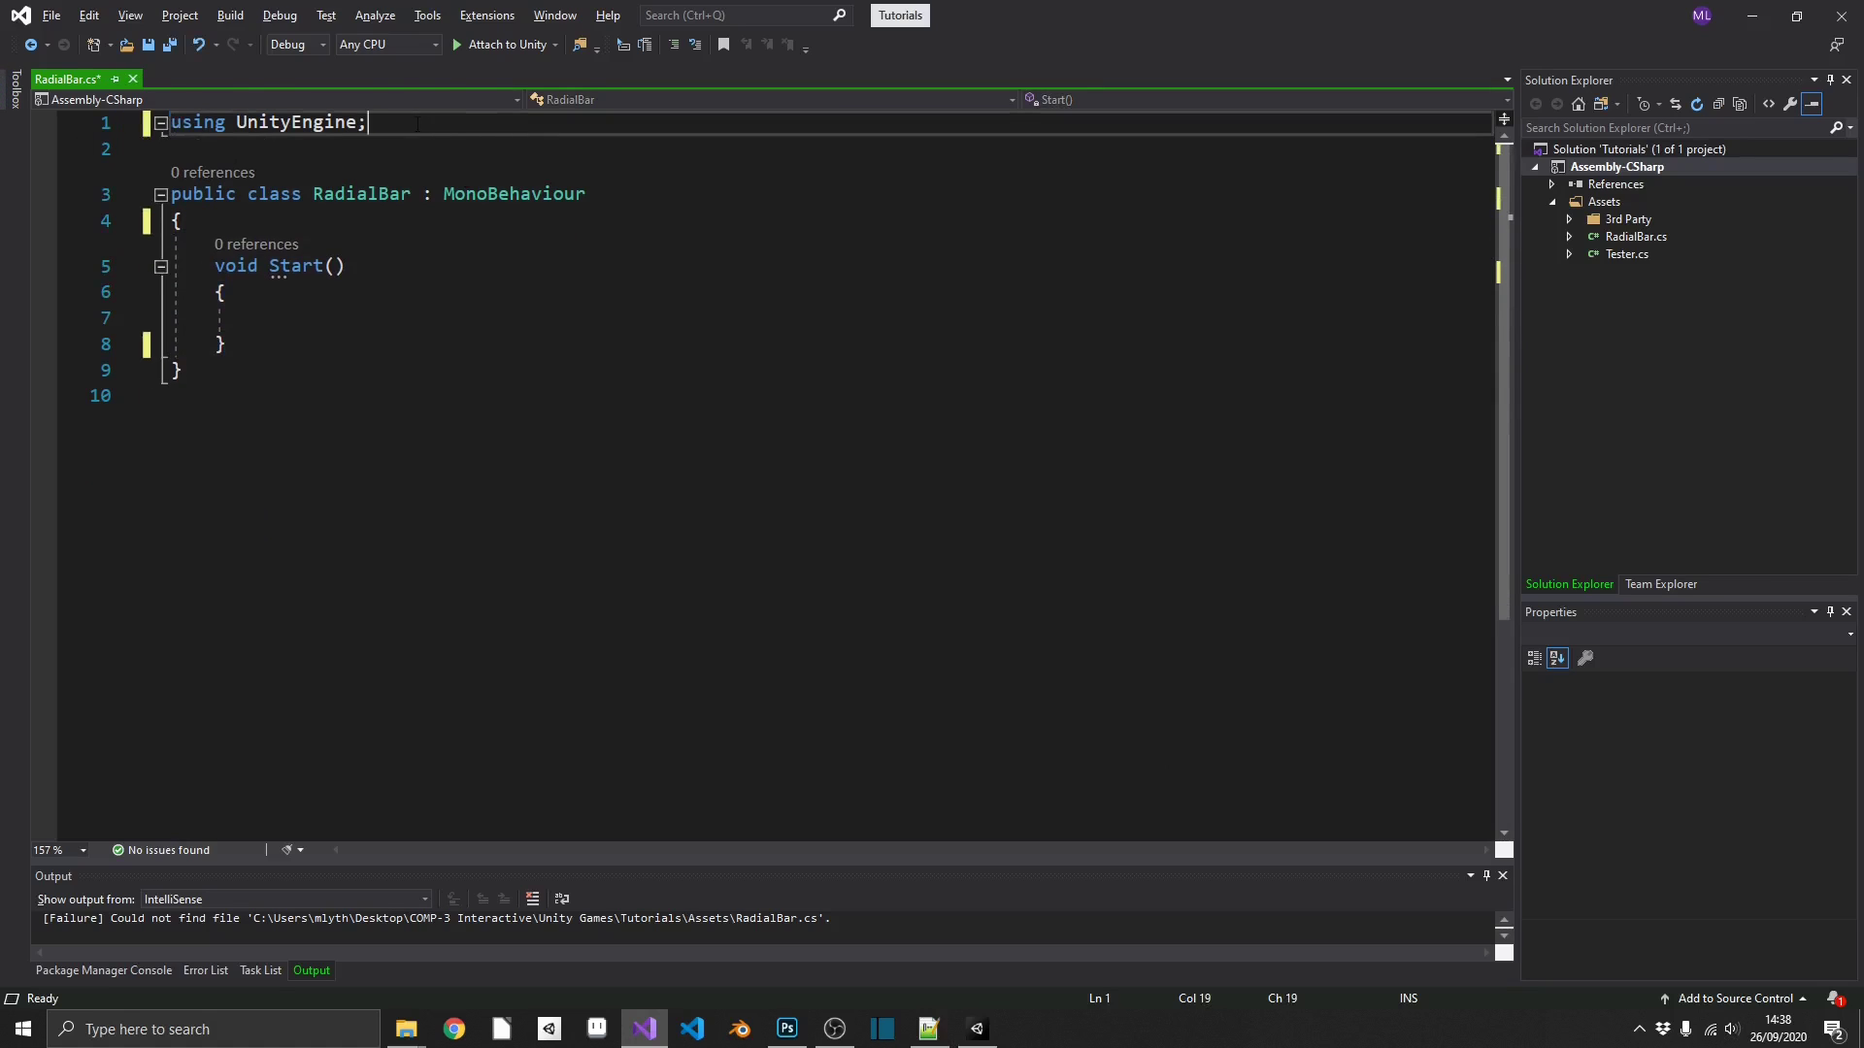
Add 'using UnityEngine.UI;' and 'using TMPro;', plus an empty line in the class body.
key(Return)
text(using )
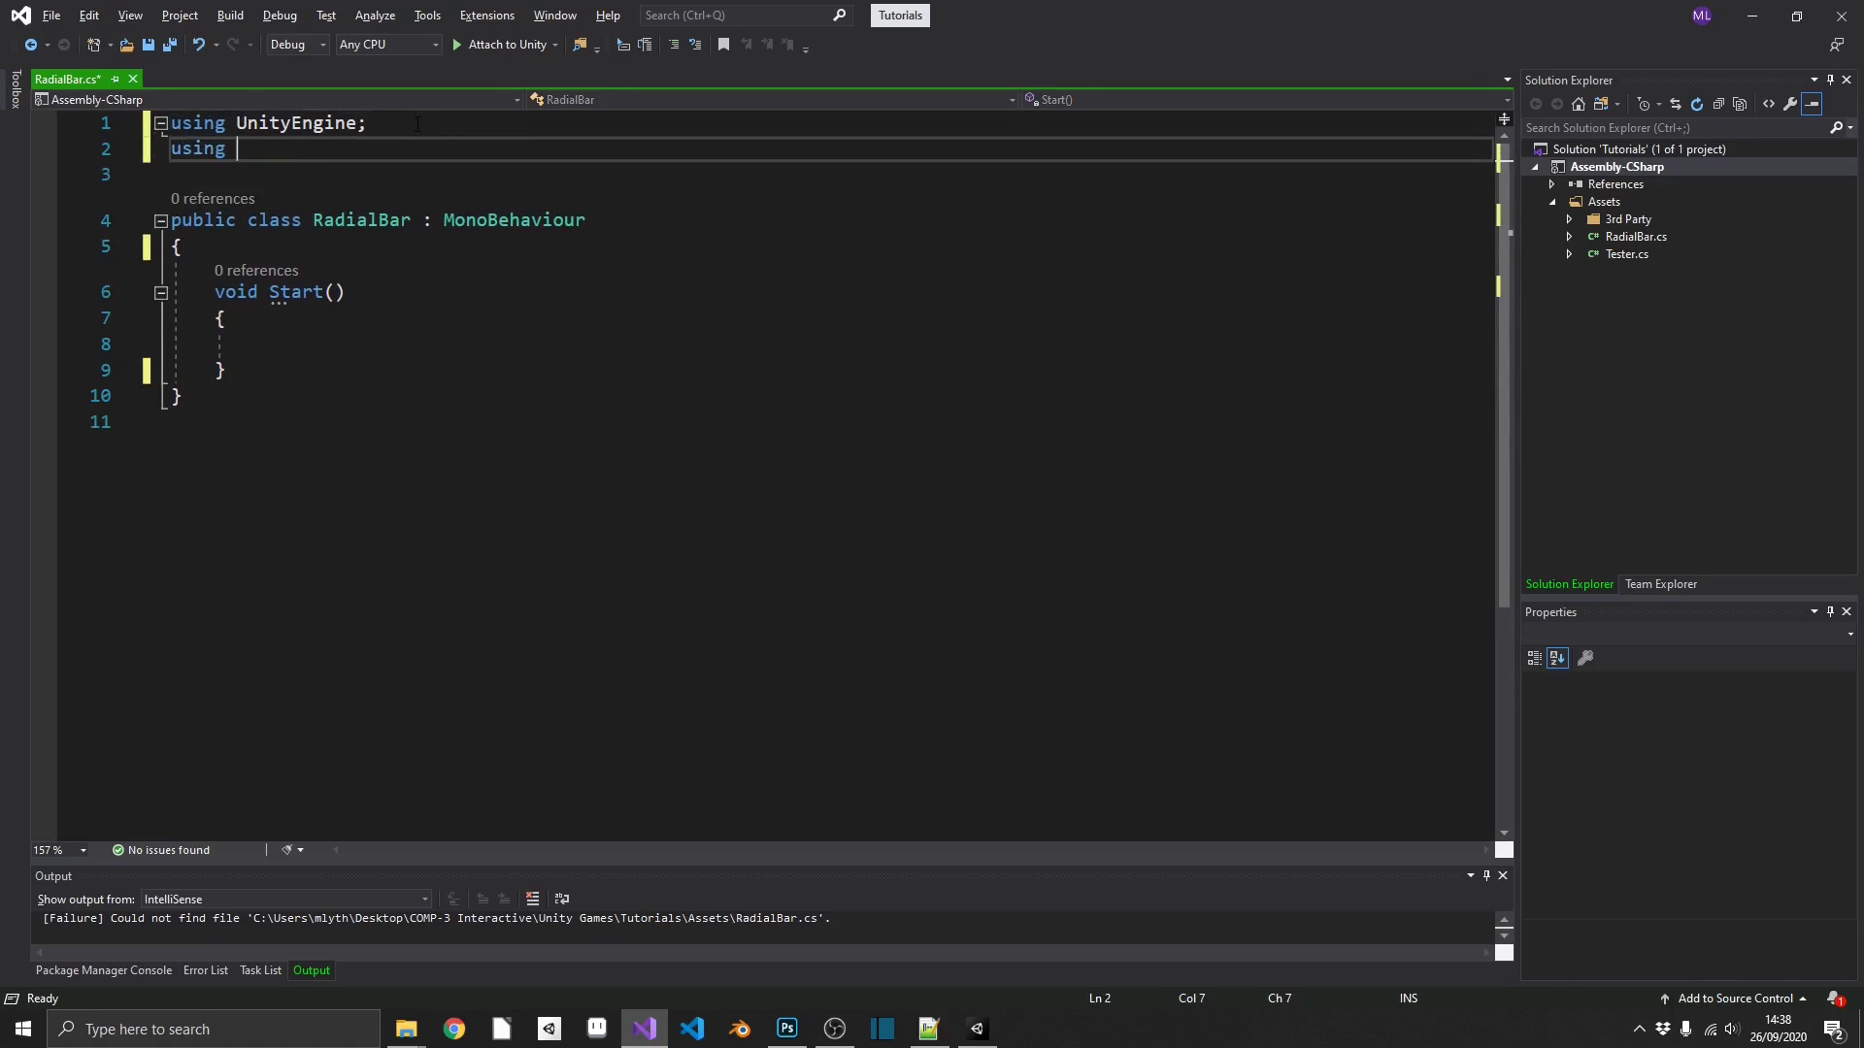
text(Unity)
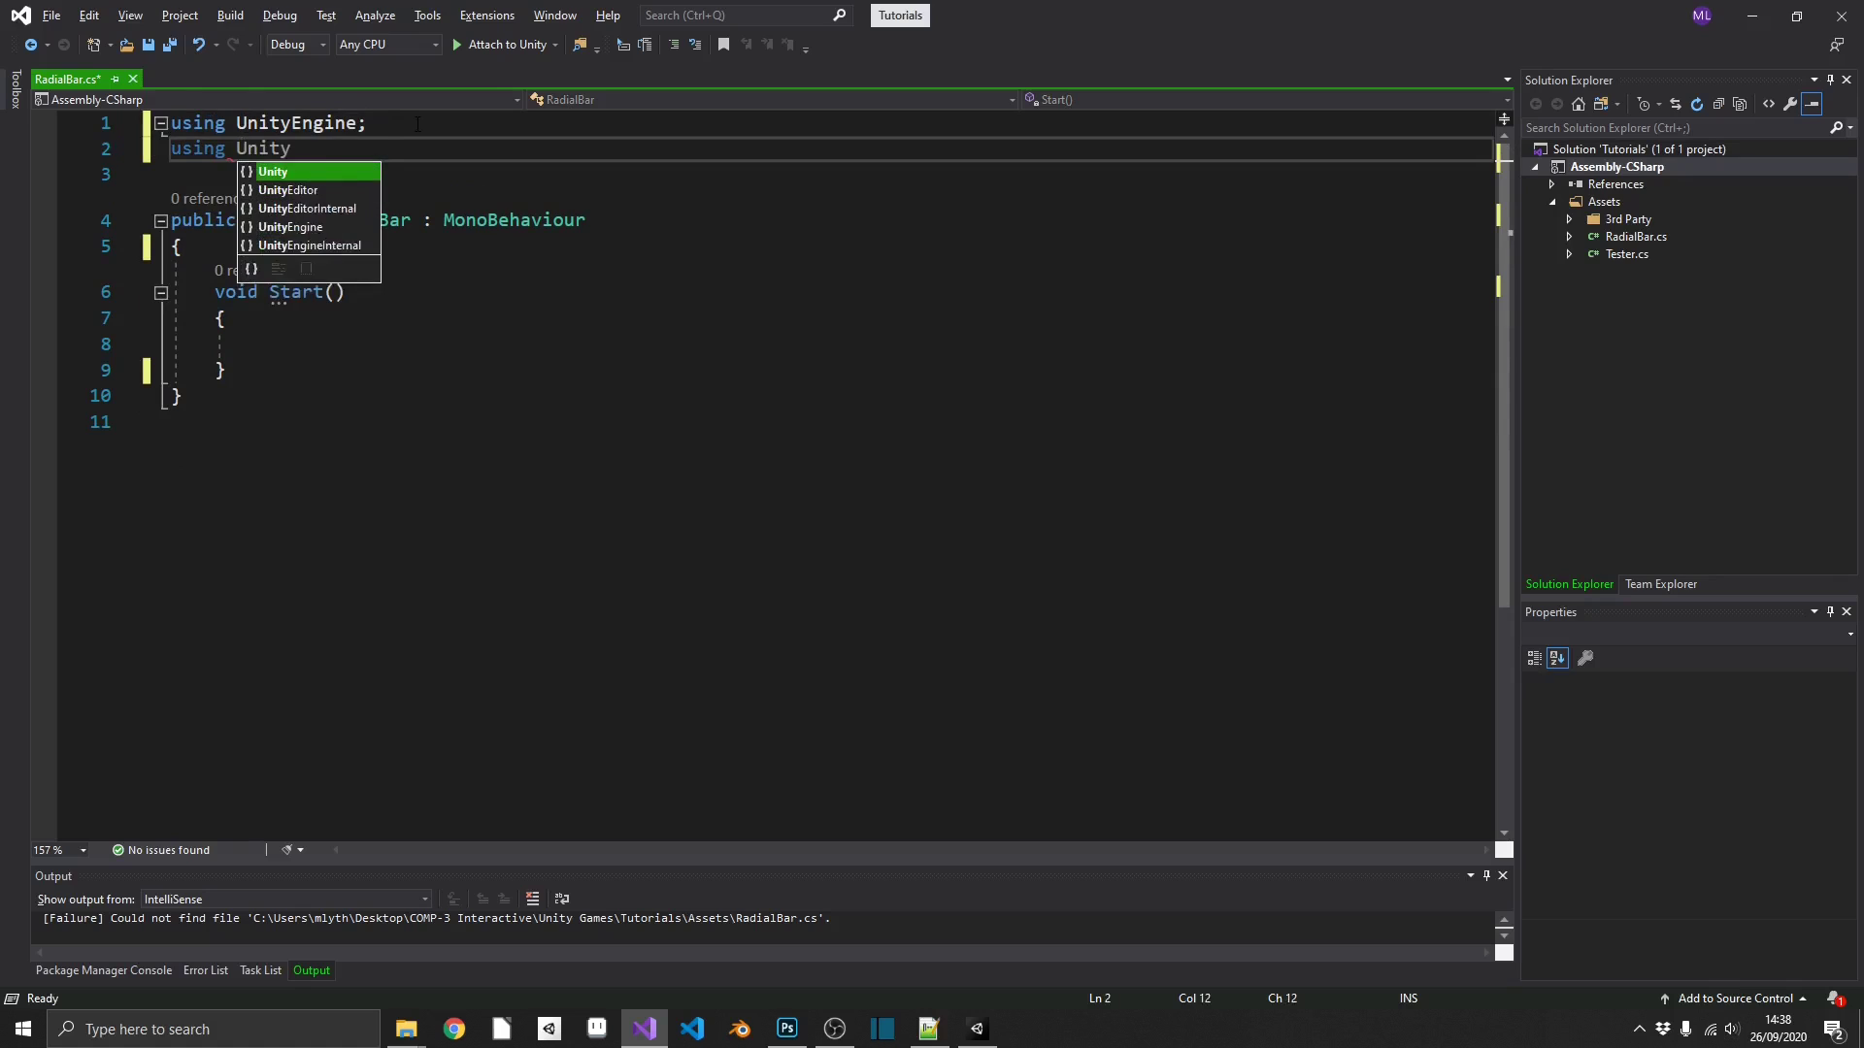
text(Engine.UI;)
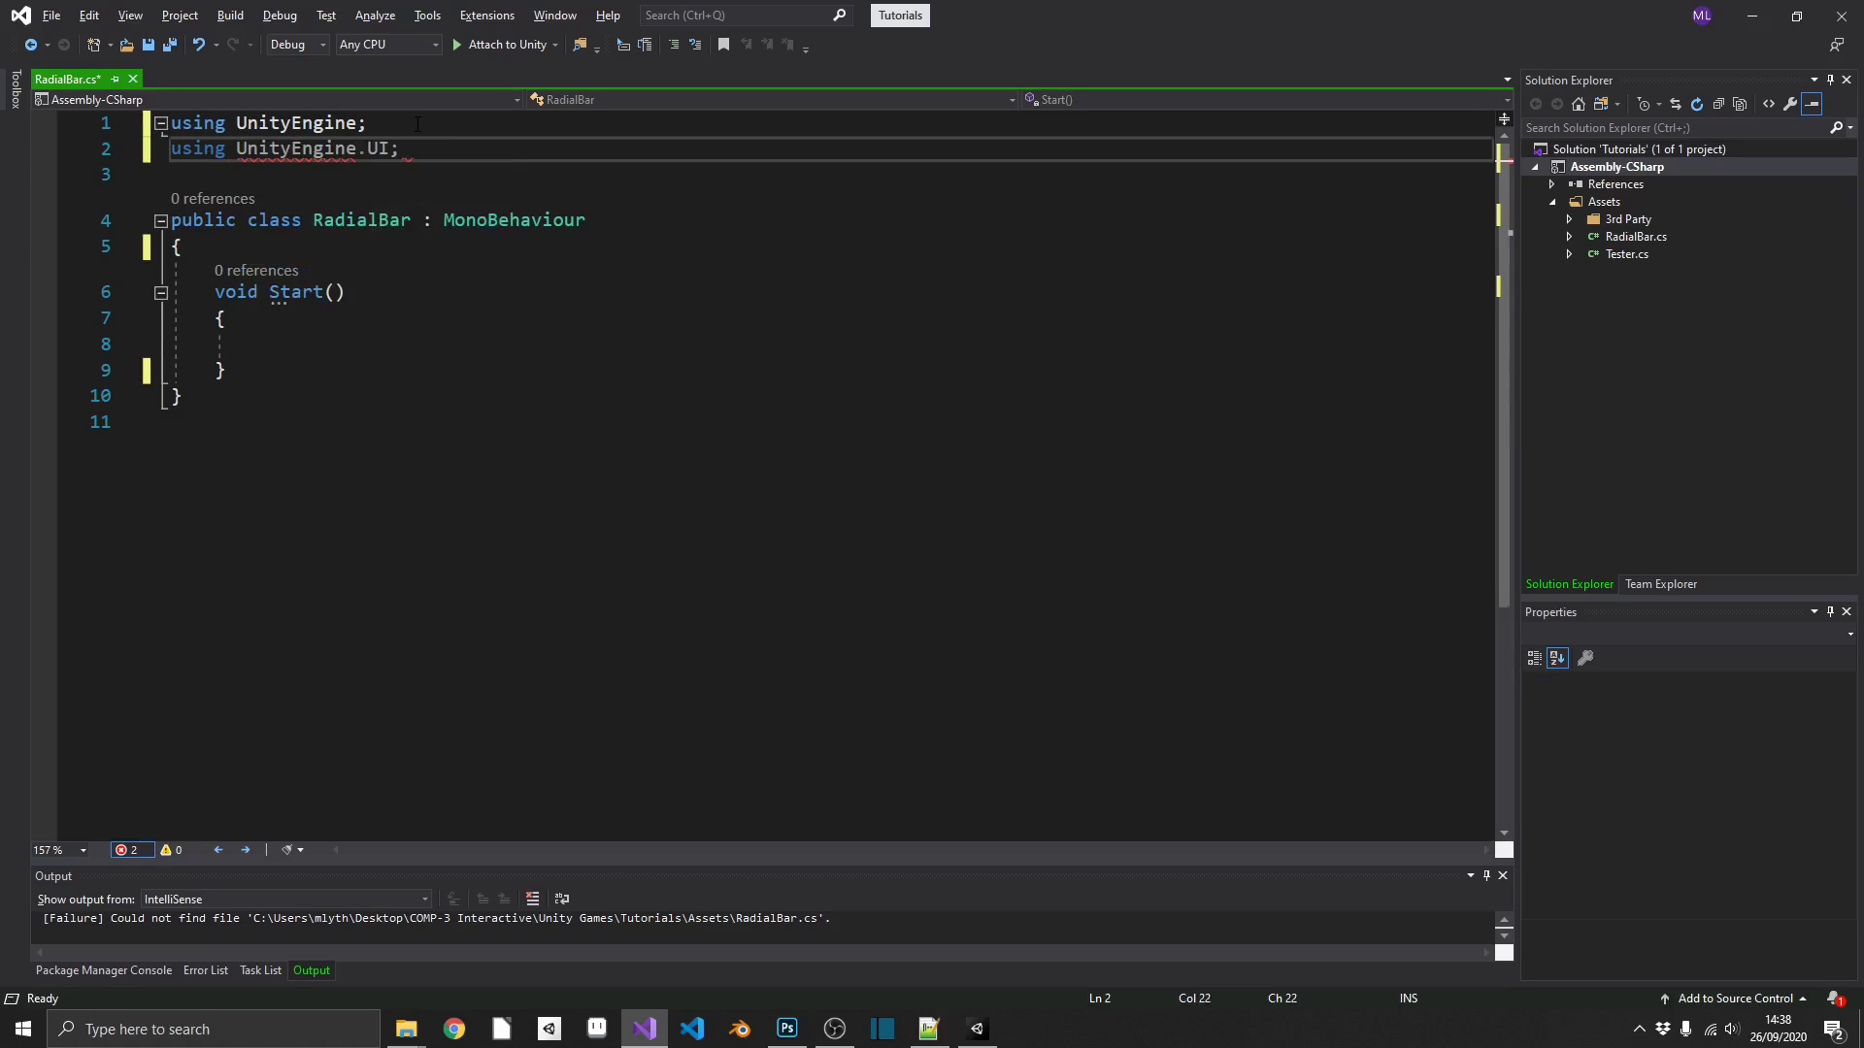
key(Return)
text(usin)
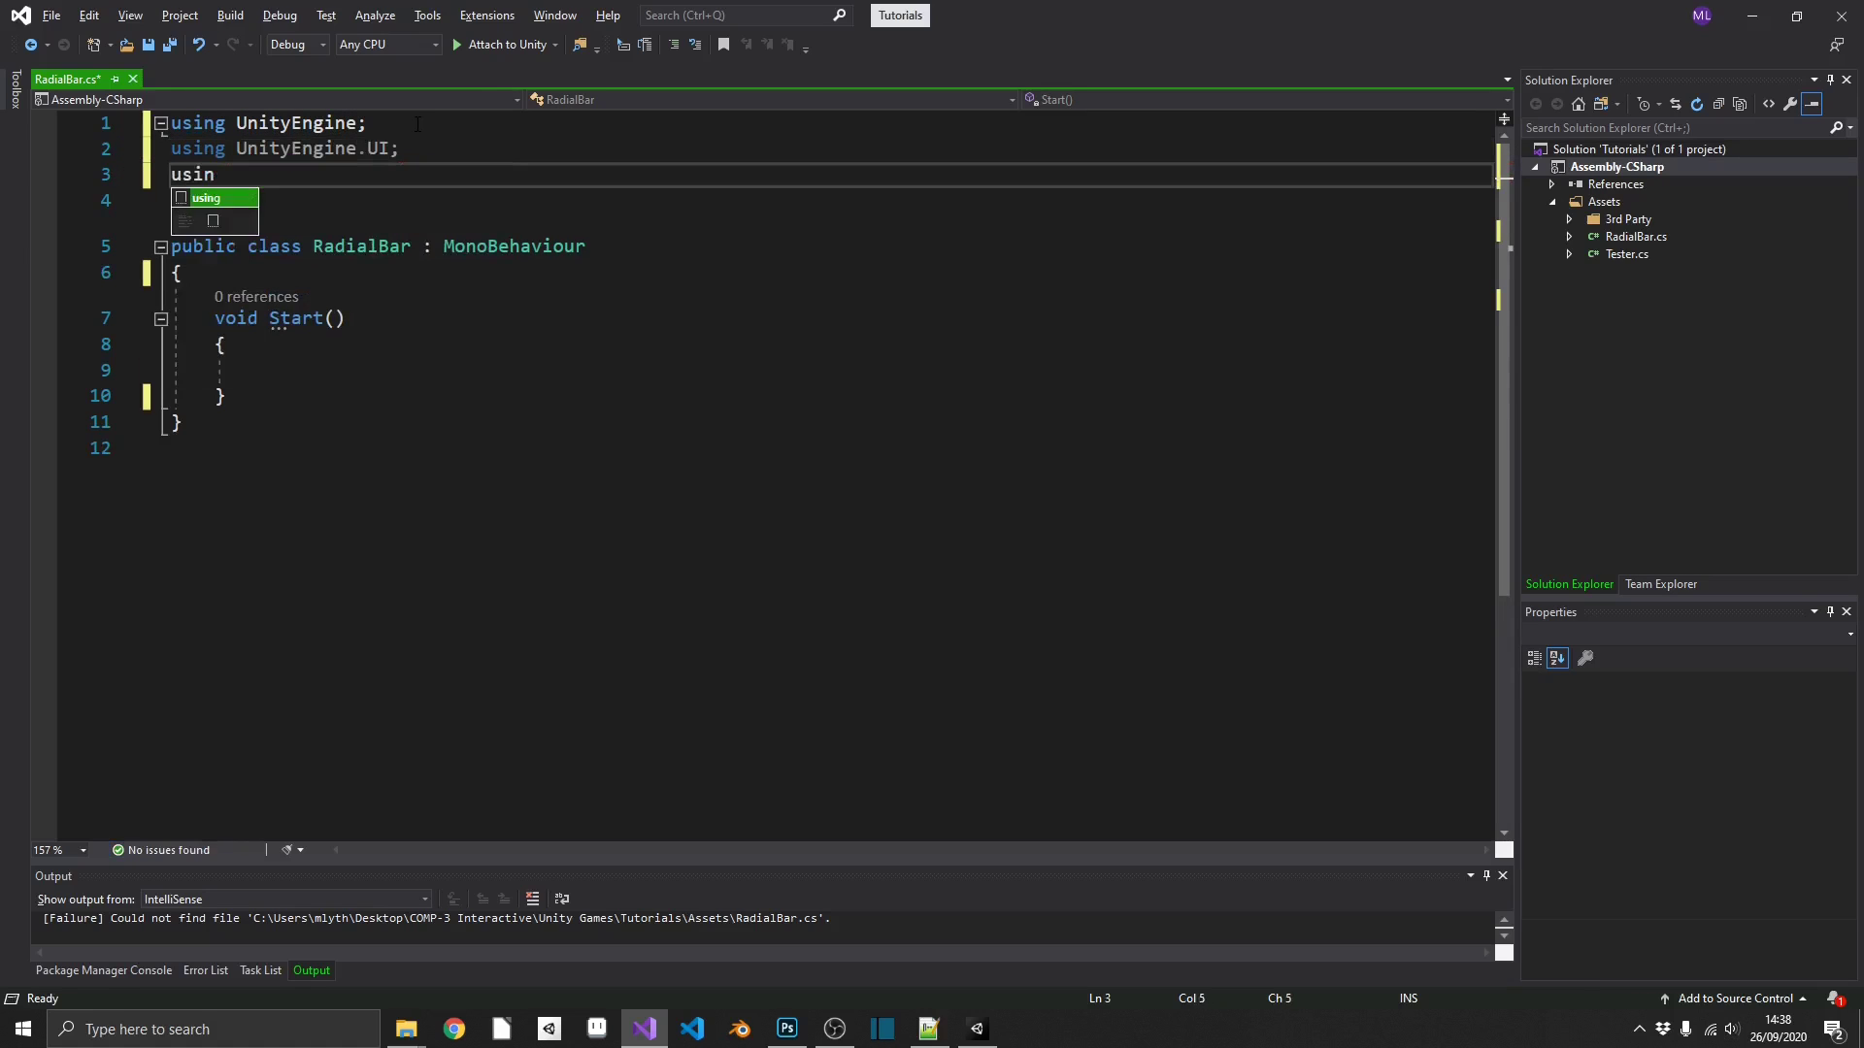
text(g TMPro;)
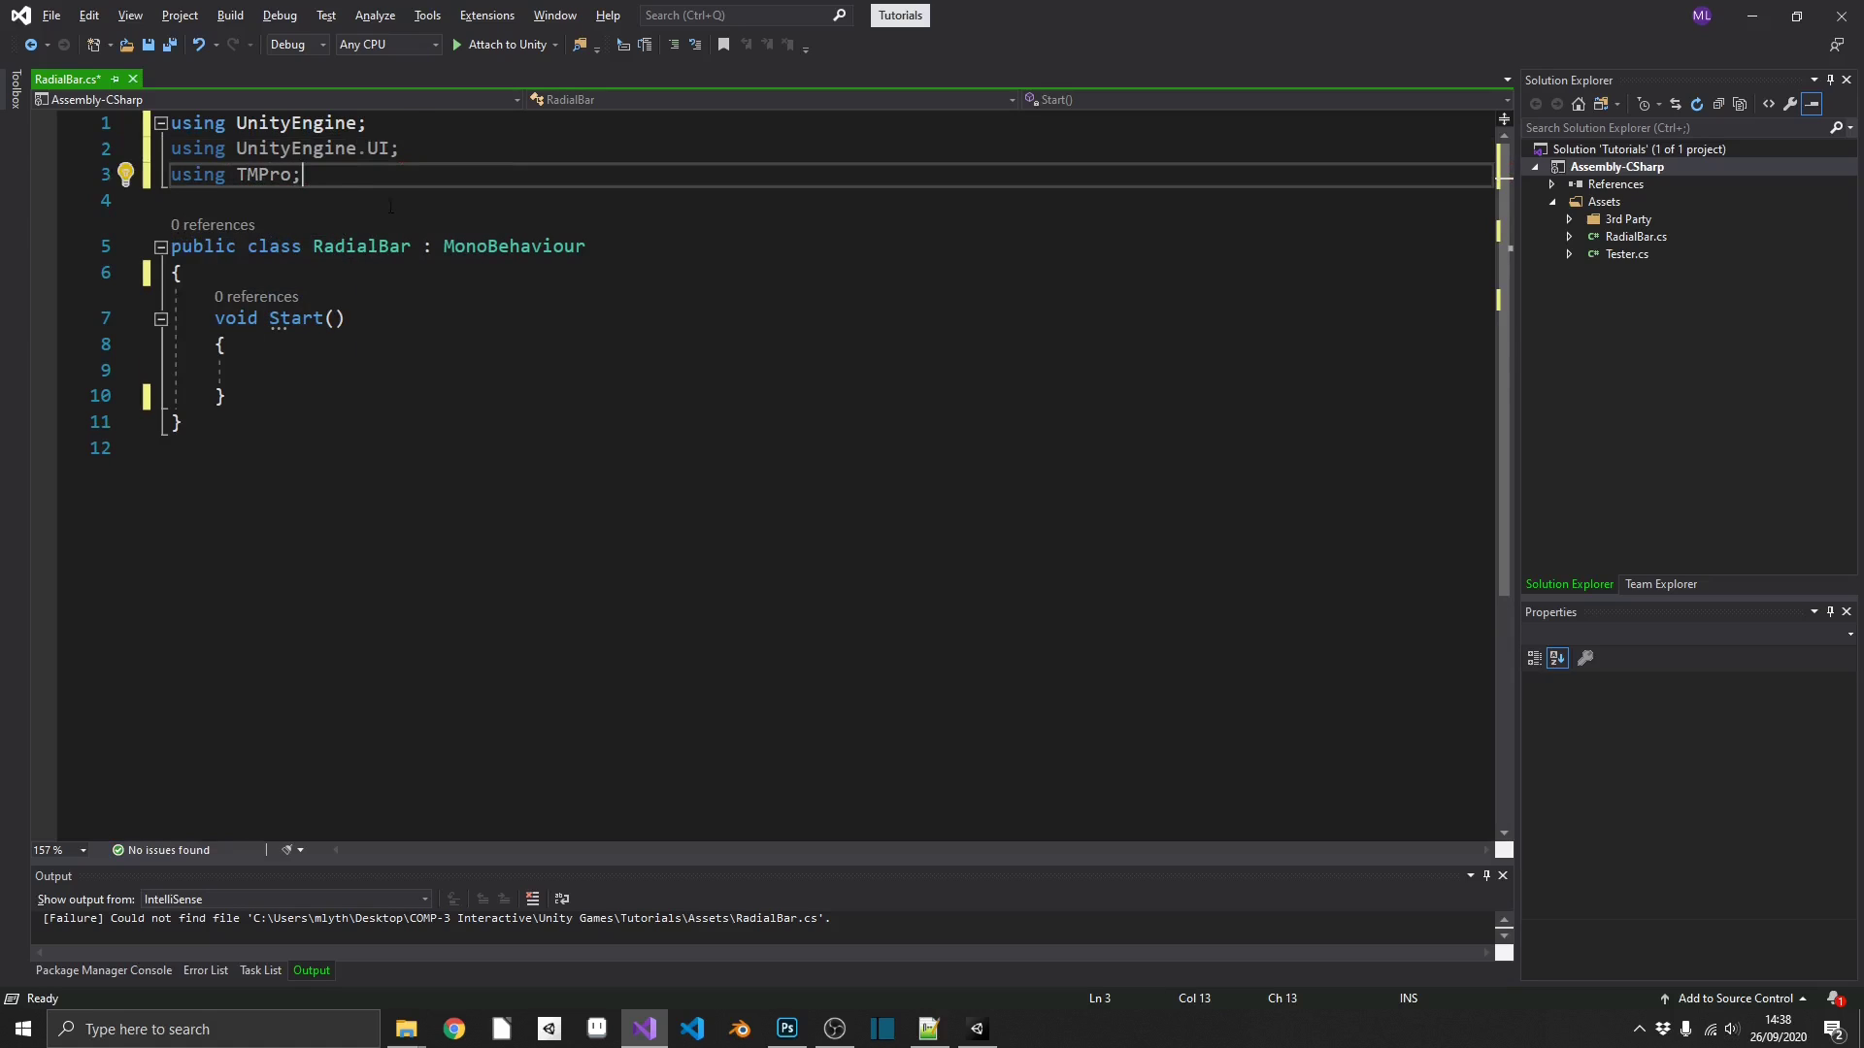
click(347, 267)
key(Return)
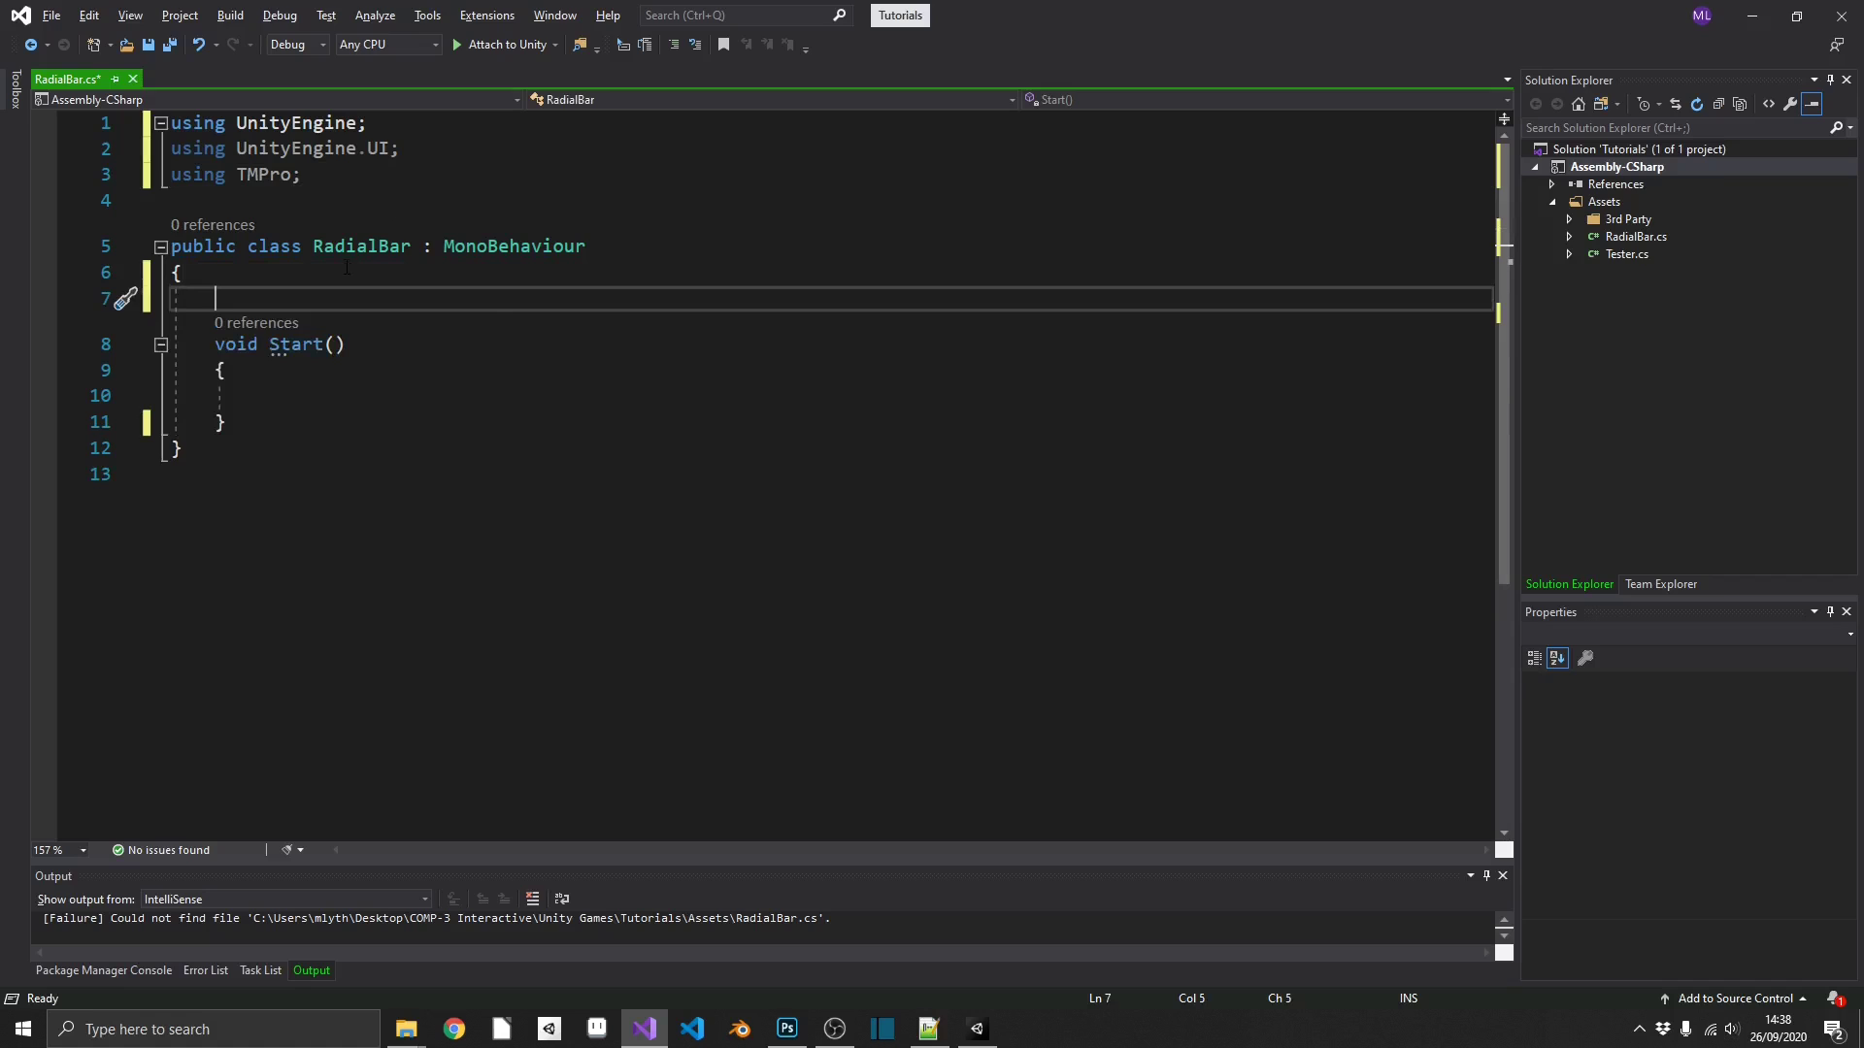
Declare the public Image fill and TextMeshProUGUI amount fields in RadialBar.
text(public Imag)
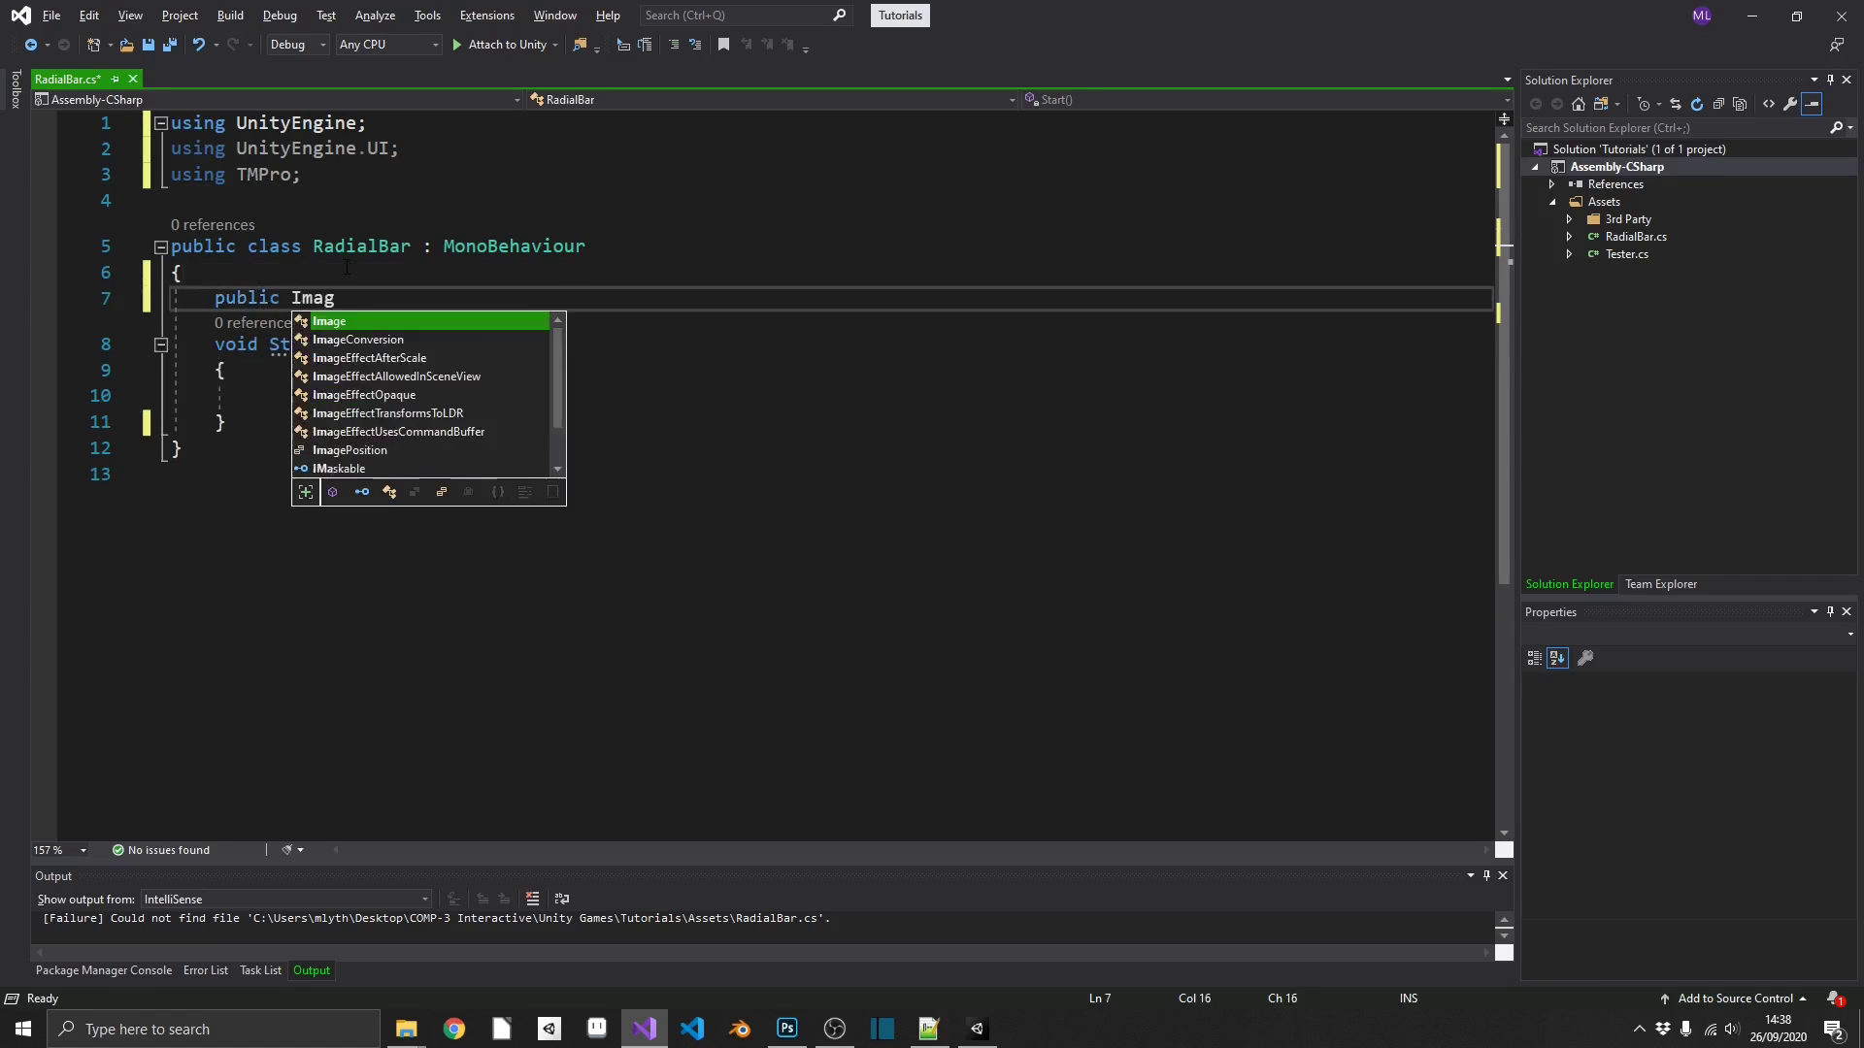
text(e fill;)
key(Return)
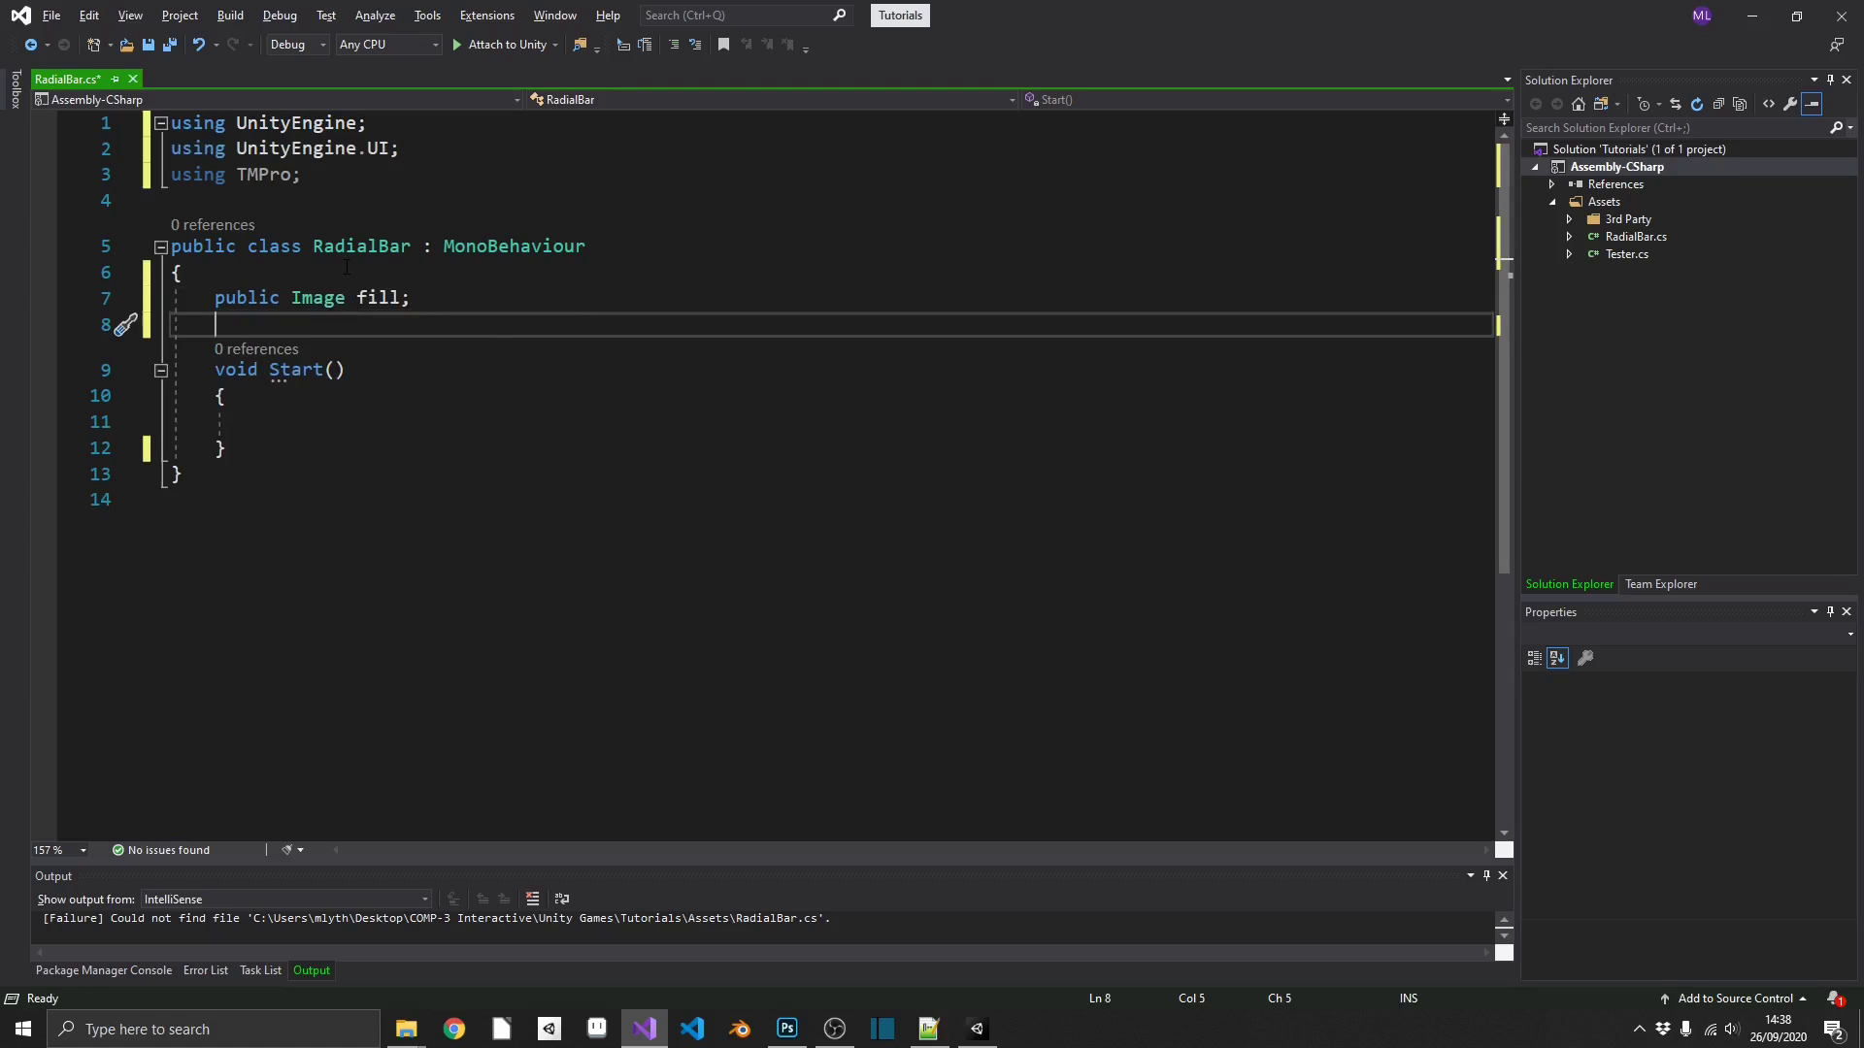
text(public Tex)
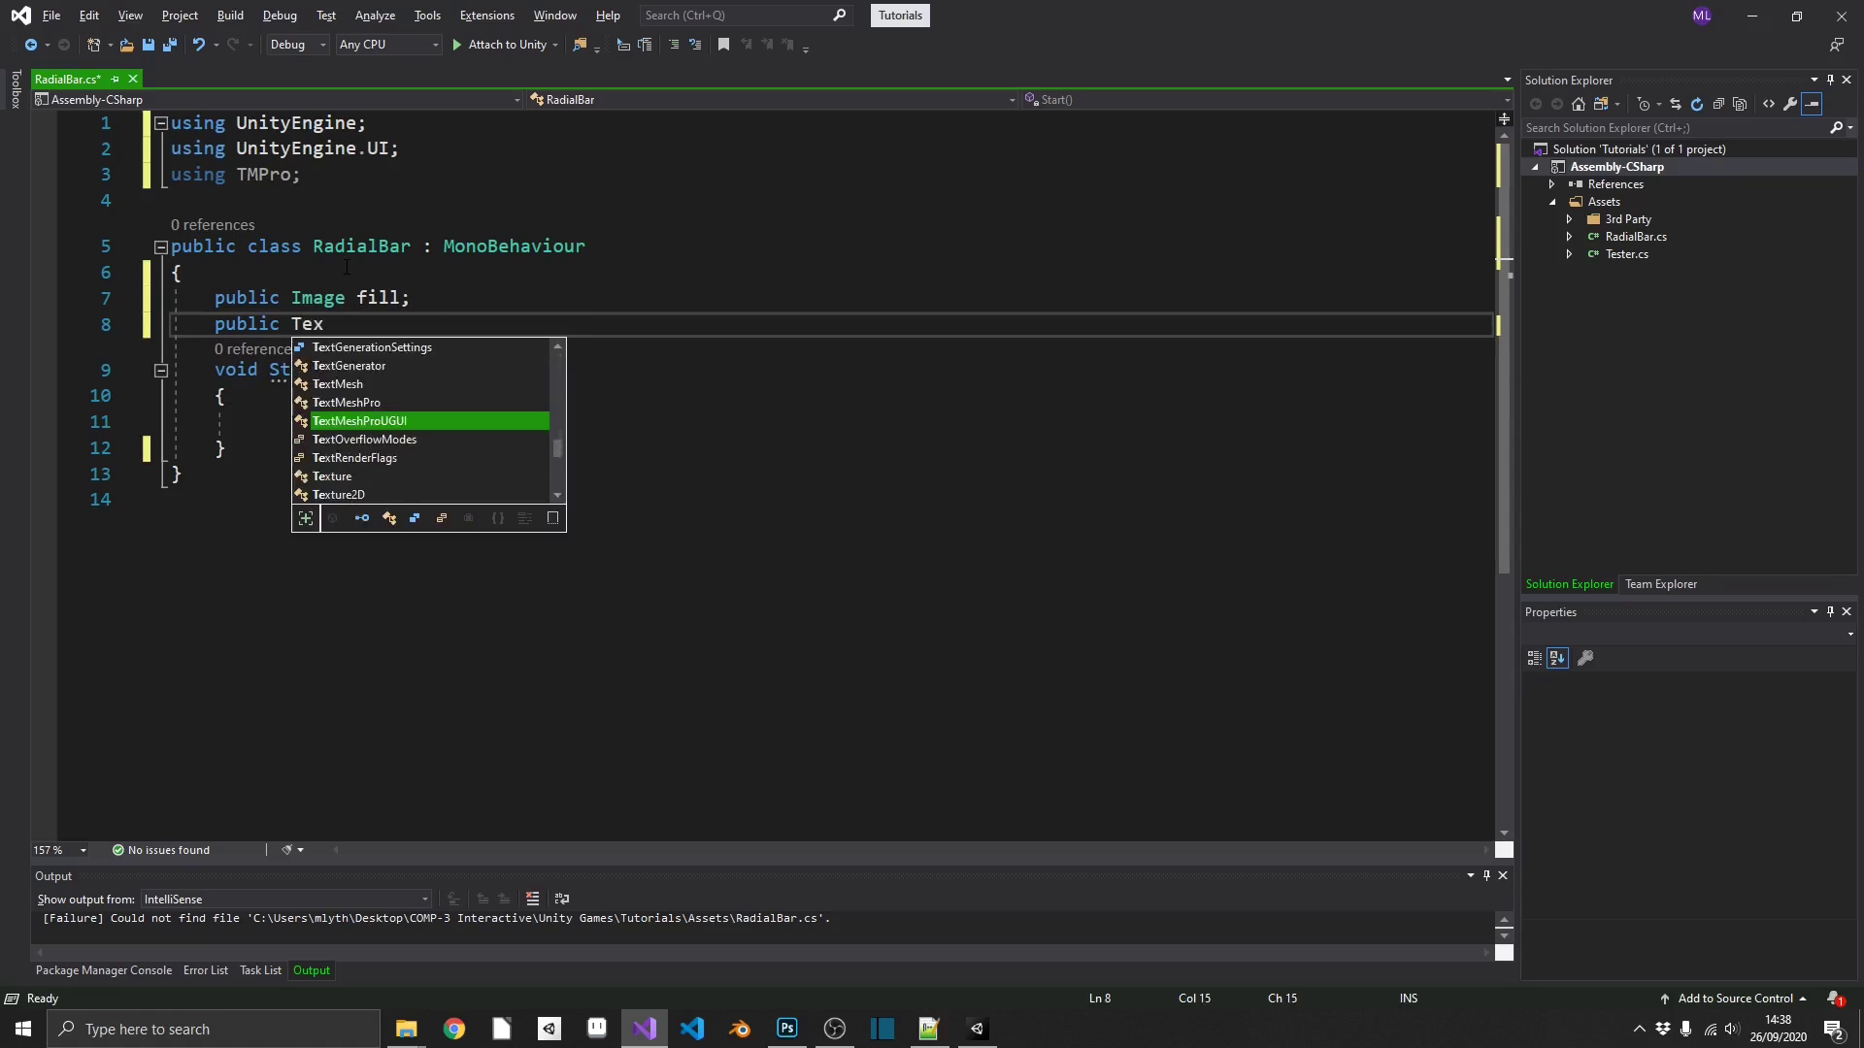
text(tM)
key(Down)
key(Down)
key(Tab)
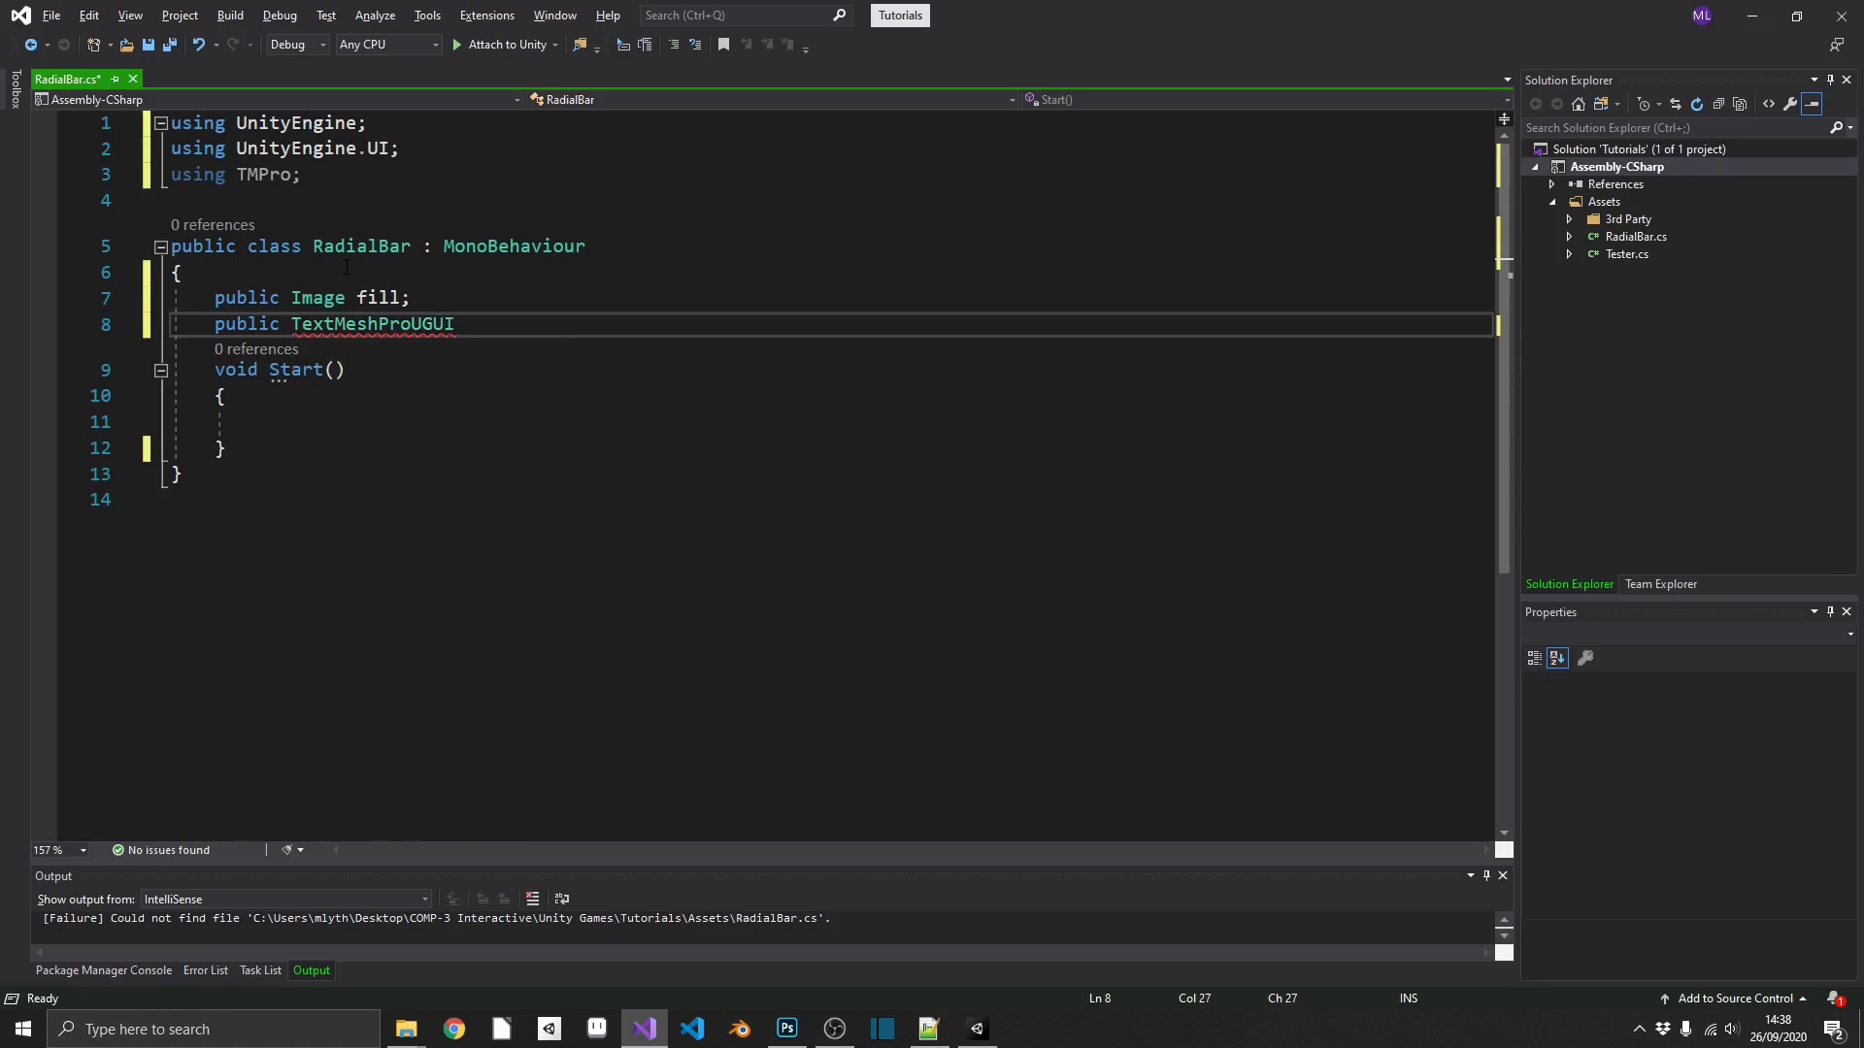
text(amount;)
key(Return)
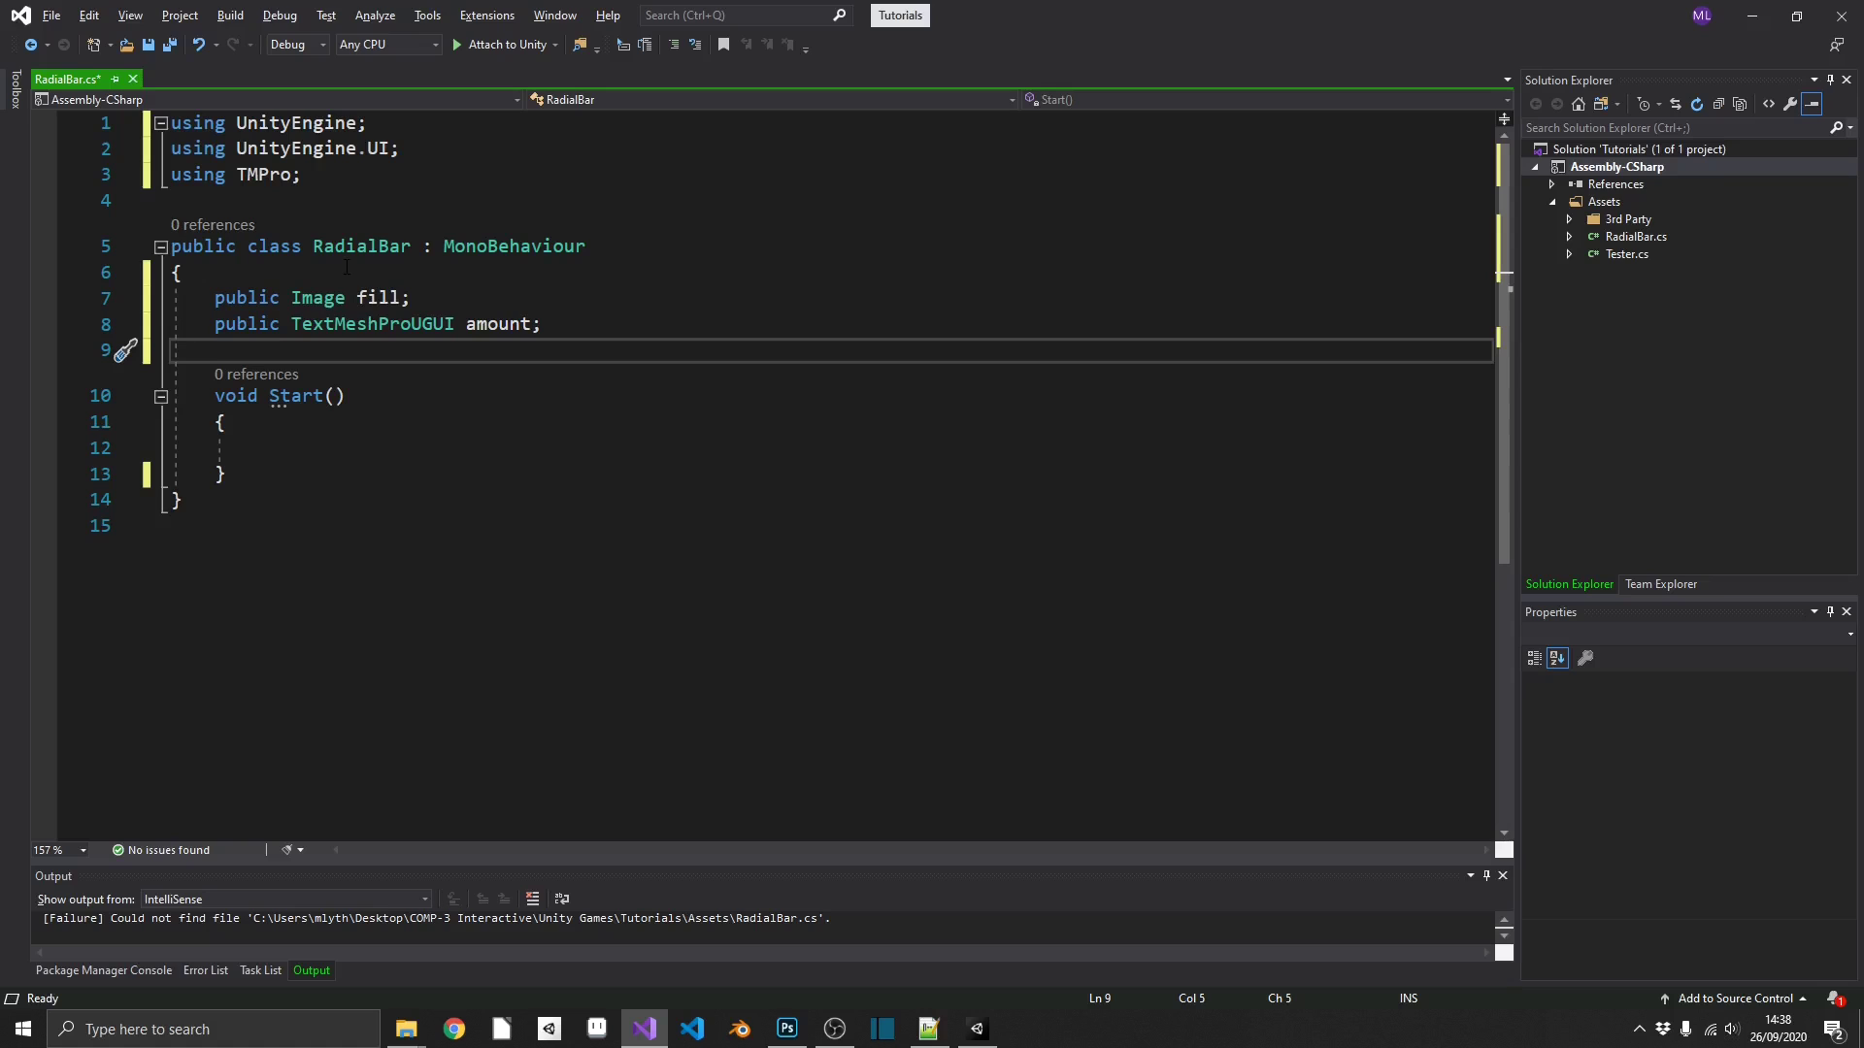
Add the public int currentValue and maxValue fields above Start().
key(Return)
text(public )
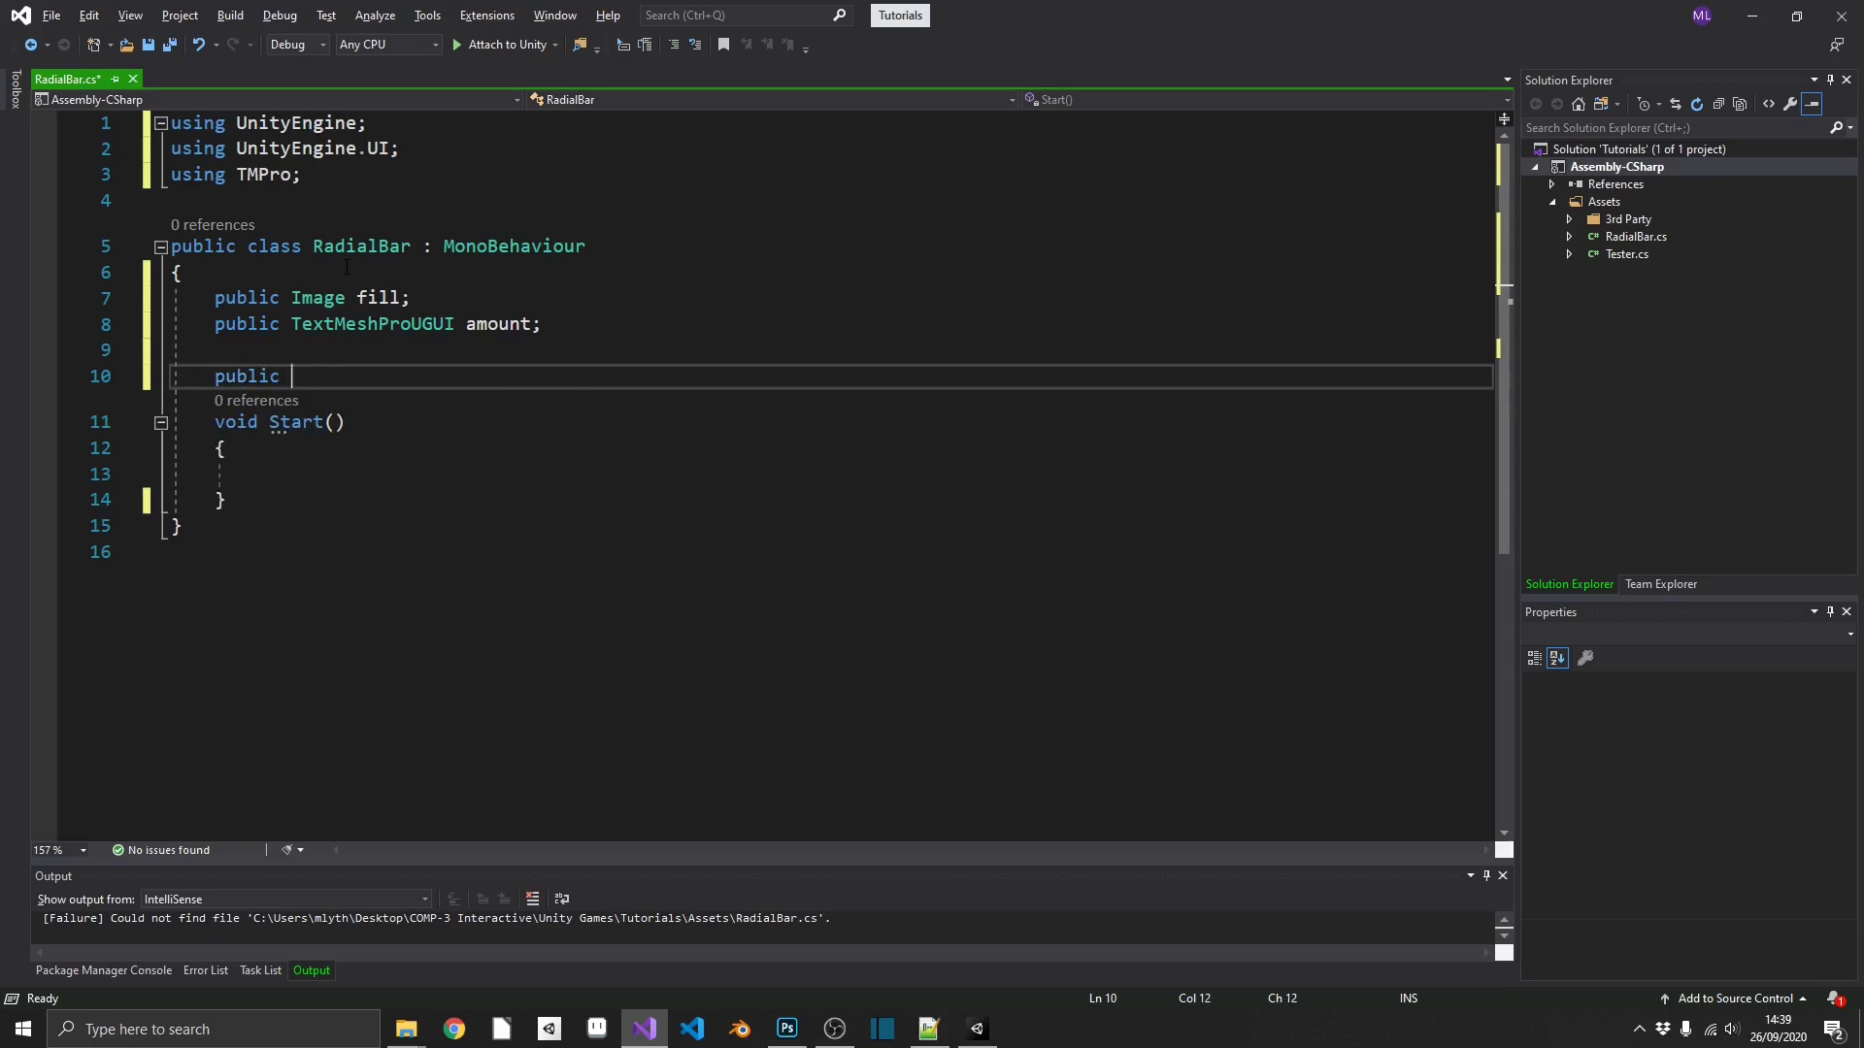
text(int currentValue, max)
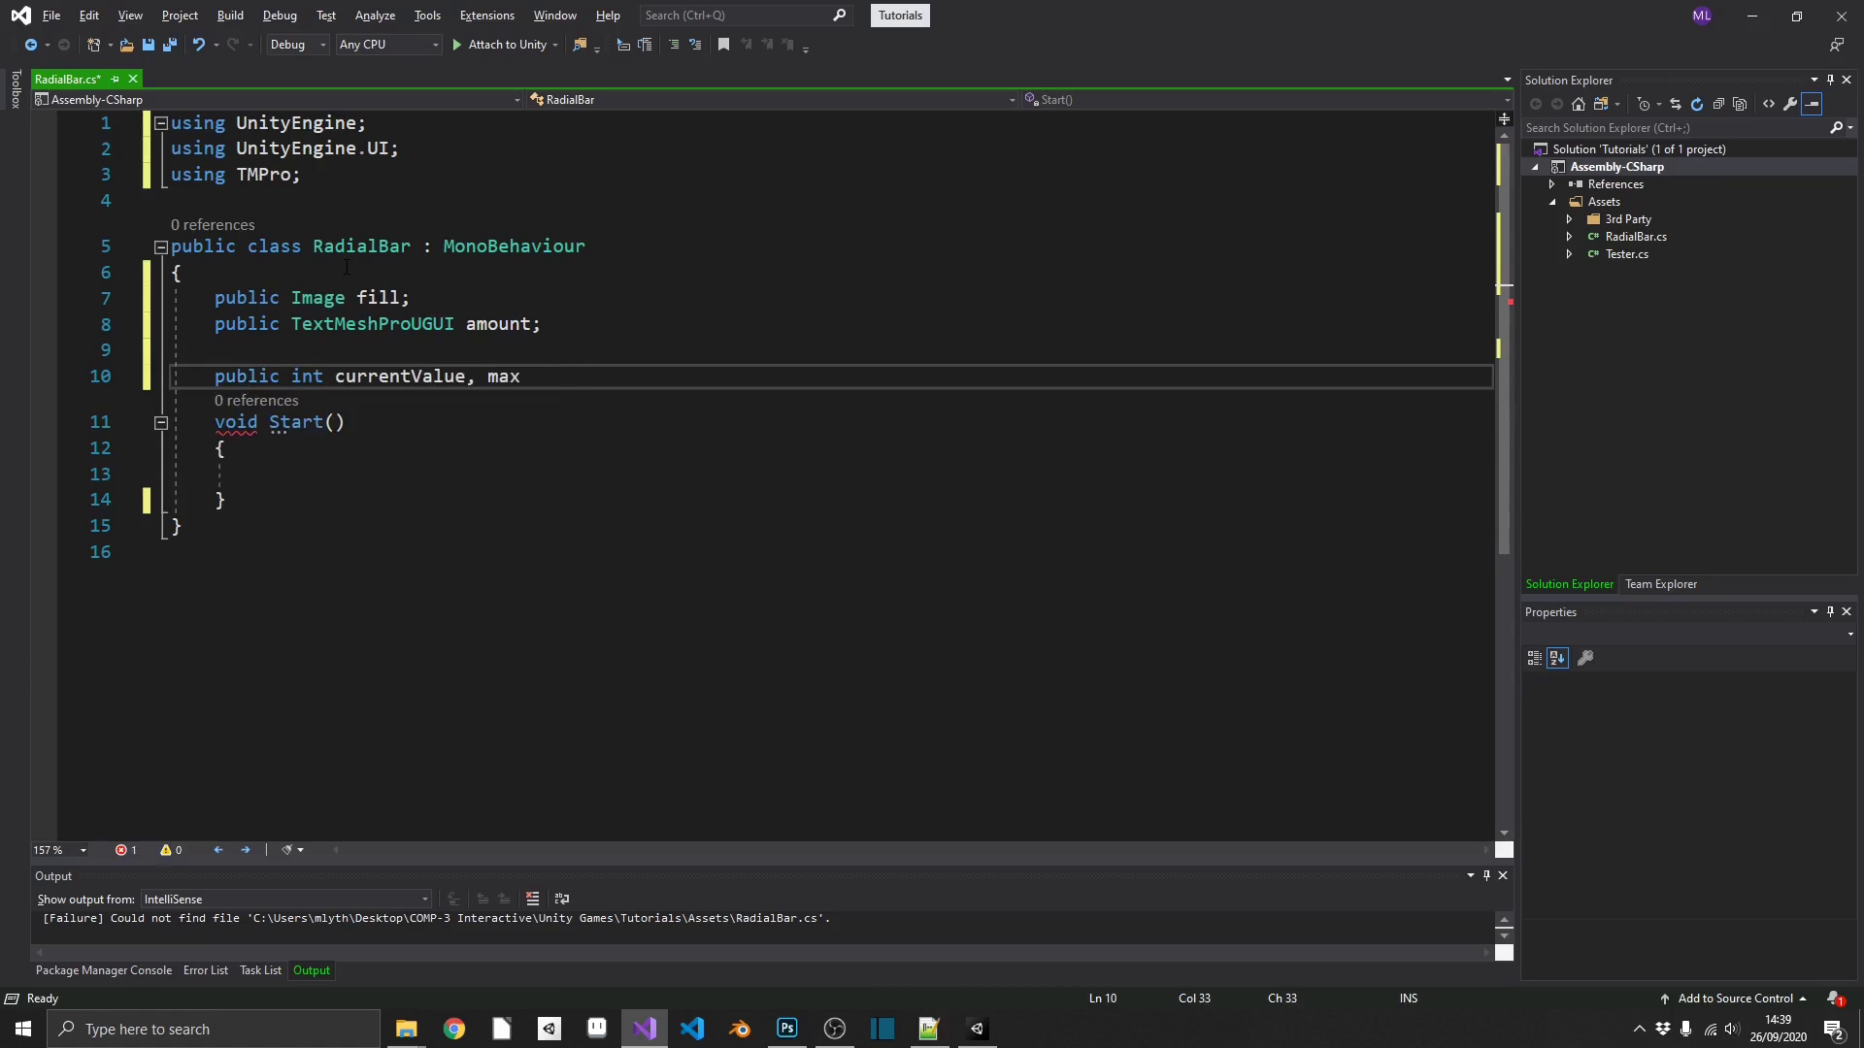
text(Value;)
key(Return)
click(404, 474)
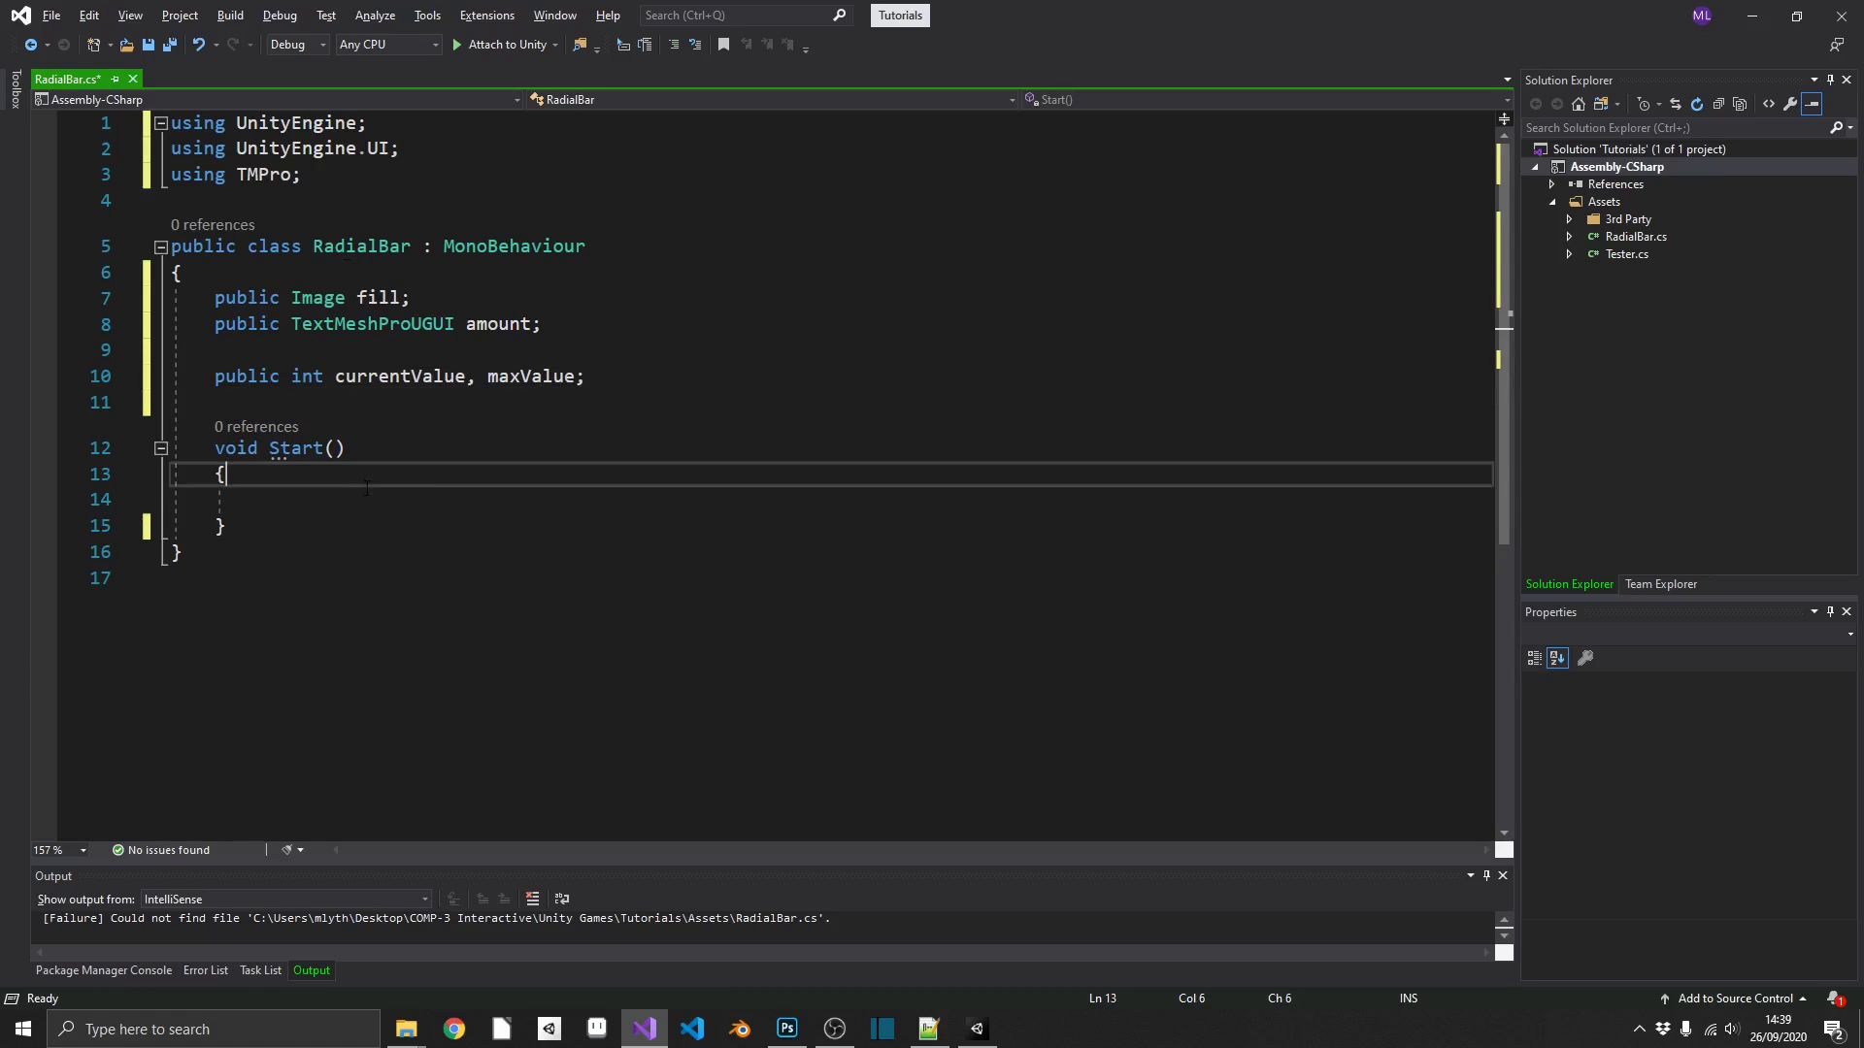
click(404, 498)
scroll(466, 466, down, 2)
scroll(521, 431, up, 2)
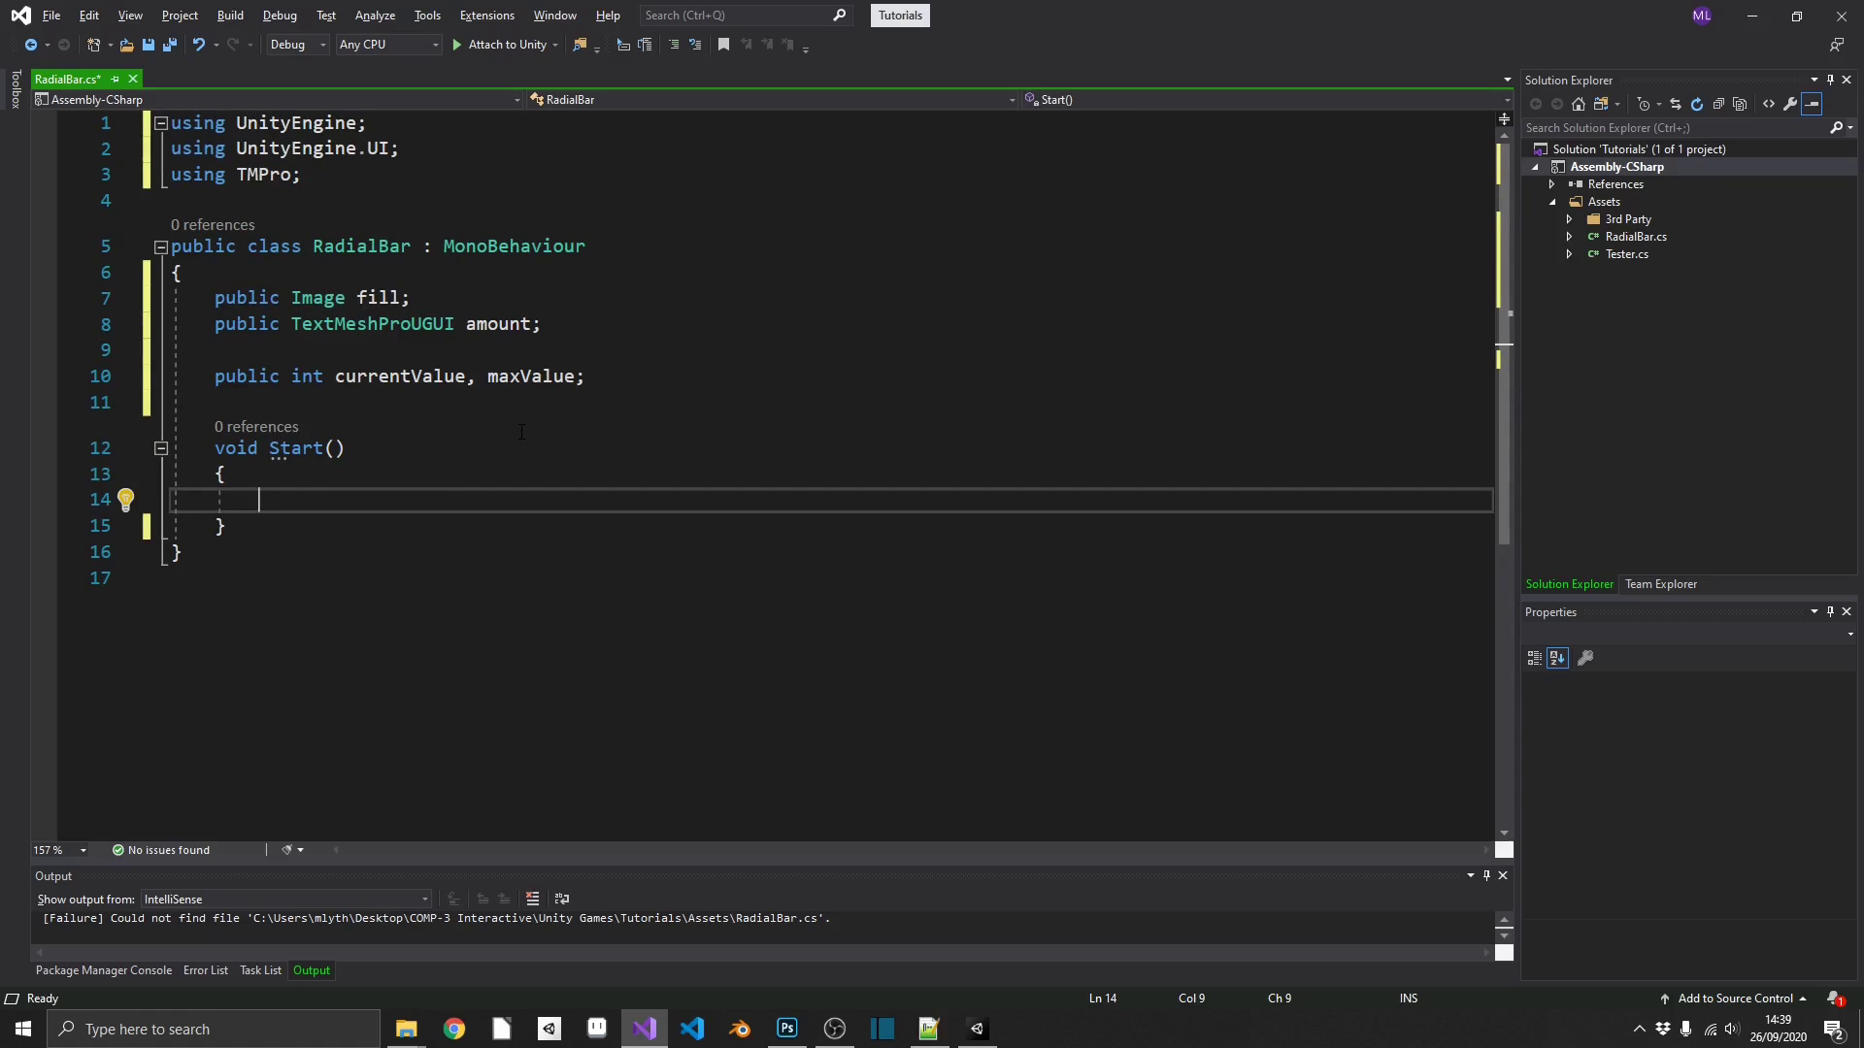
Begin the statement 'fill.fillAmount =' inside Start().
text(fill.)
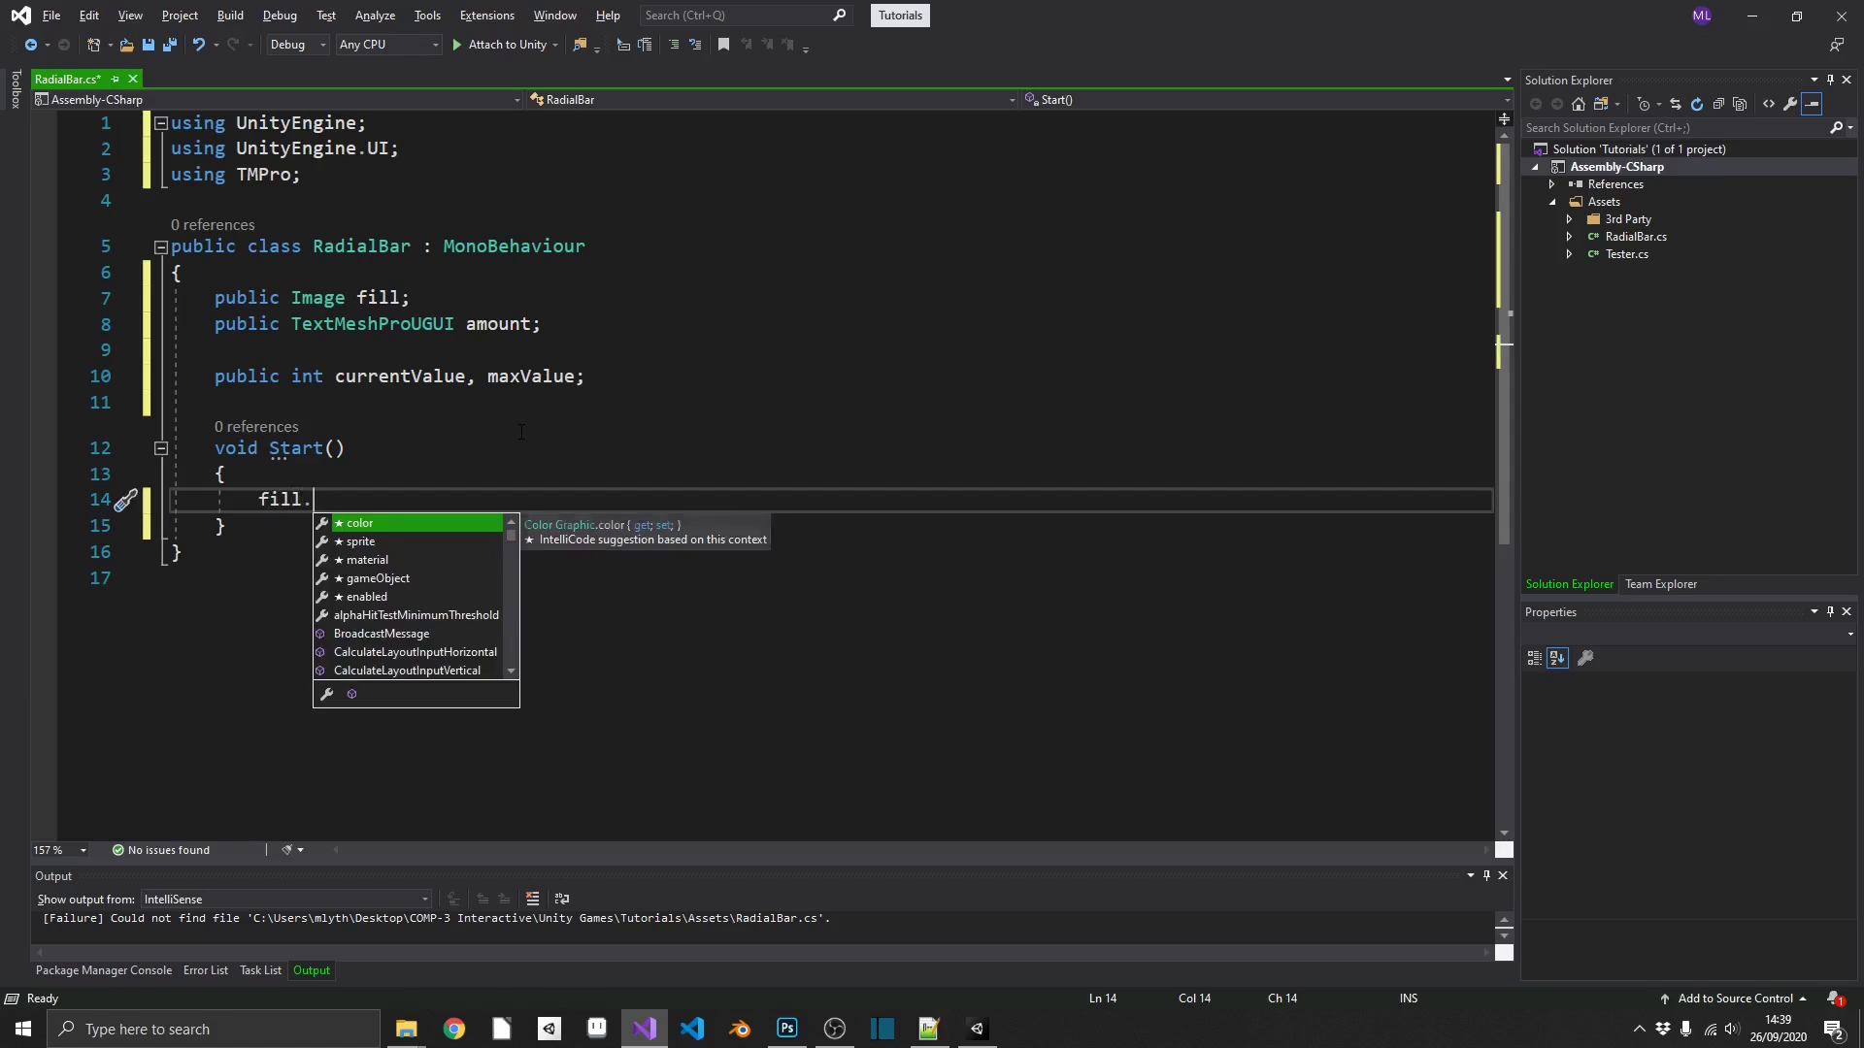
text(fil)
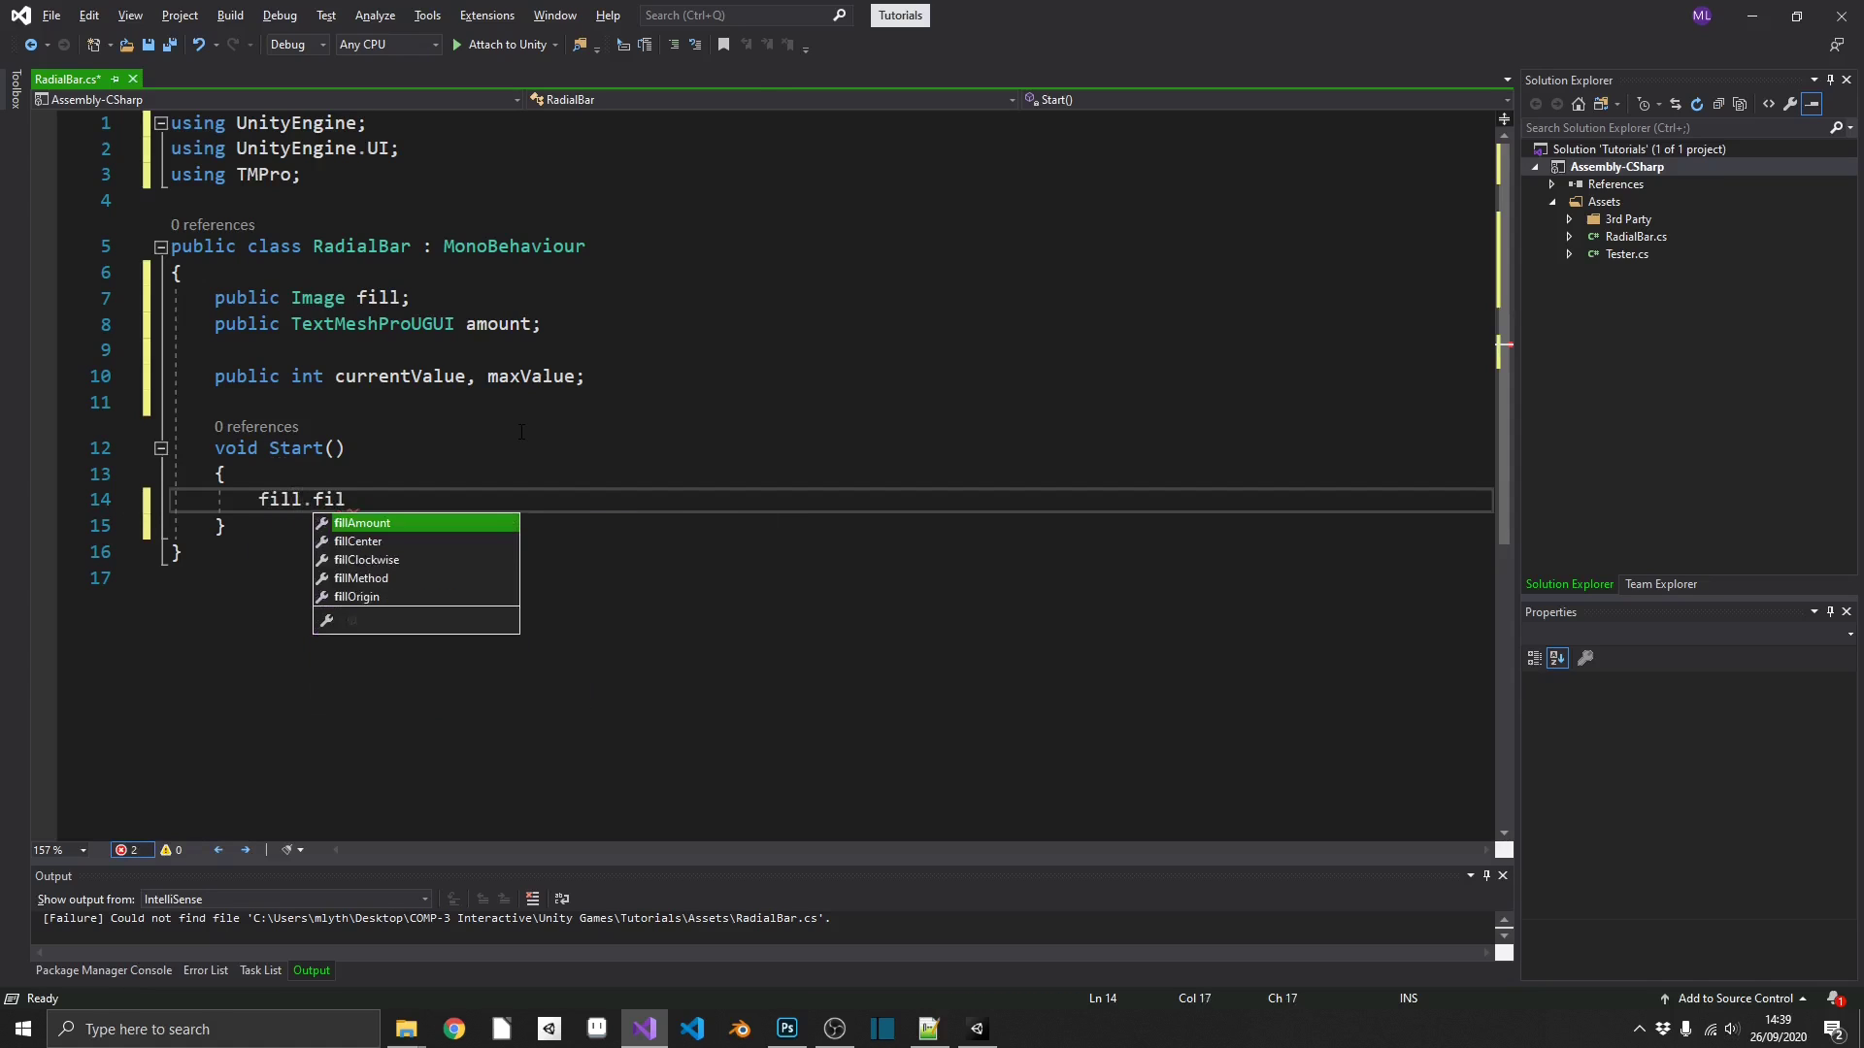
text(lAmount =)
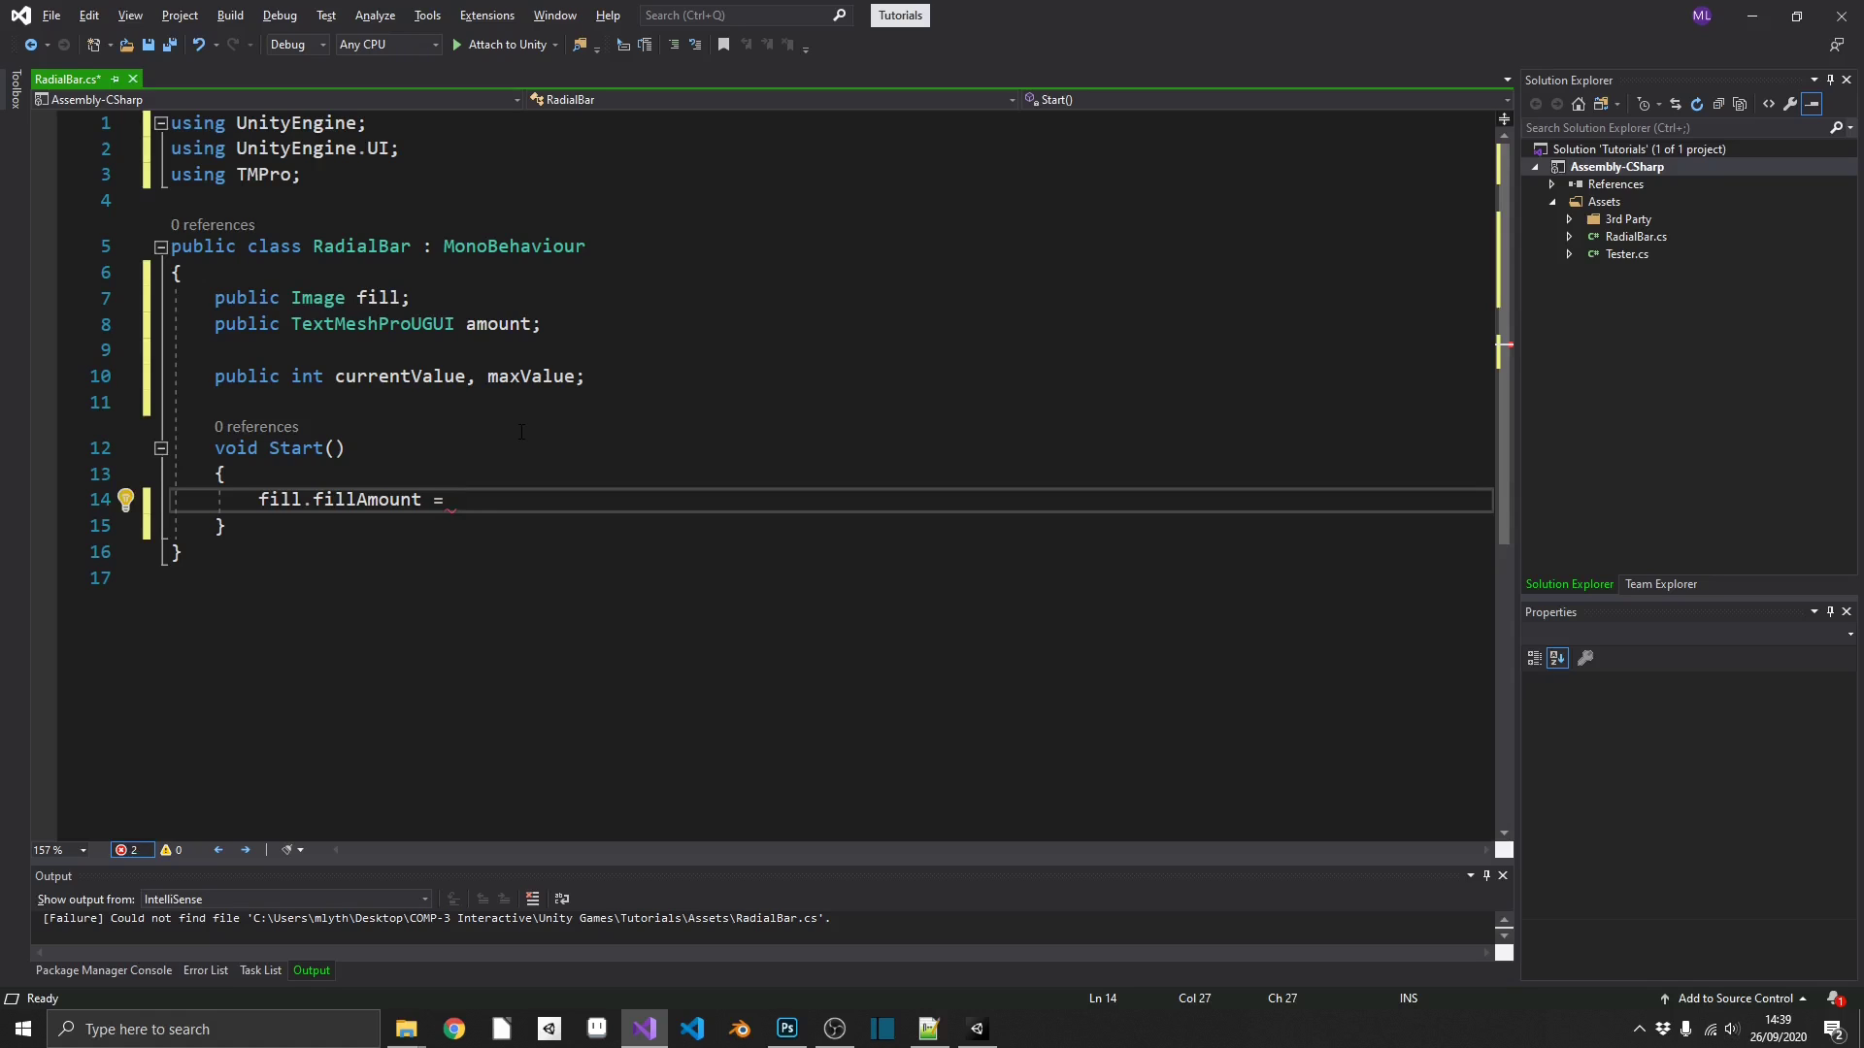
Lower the Fill image's Fill Amount from 1 to 0 to see the radial fill disappear.
click(977, 1029)
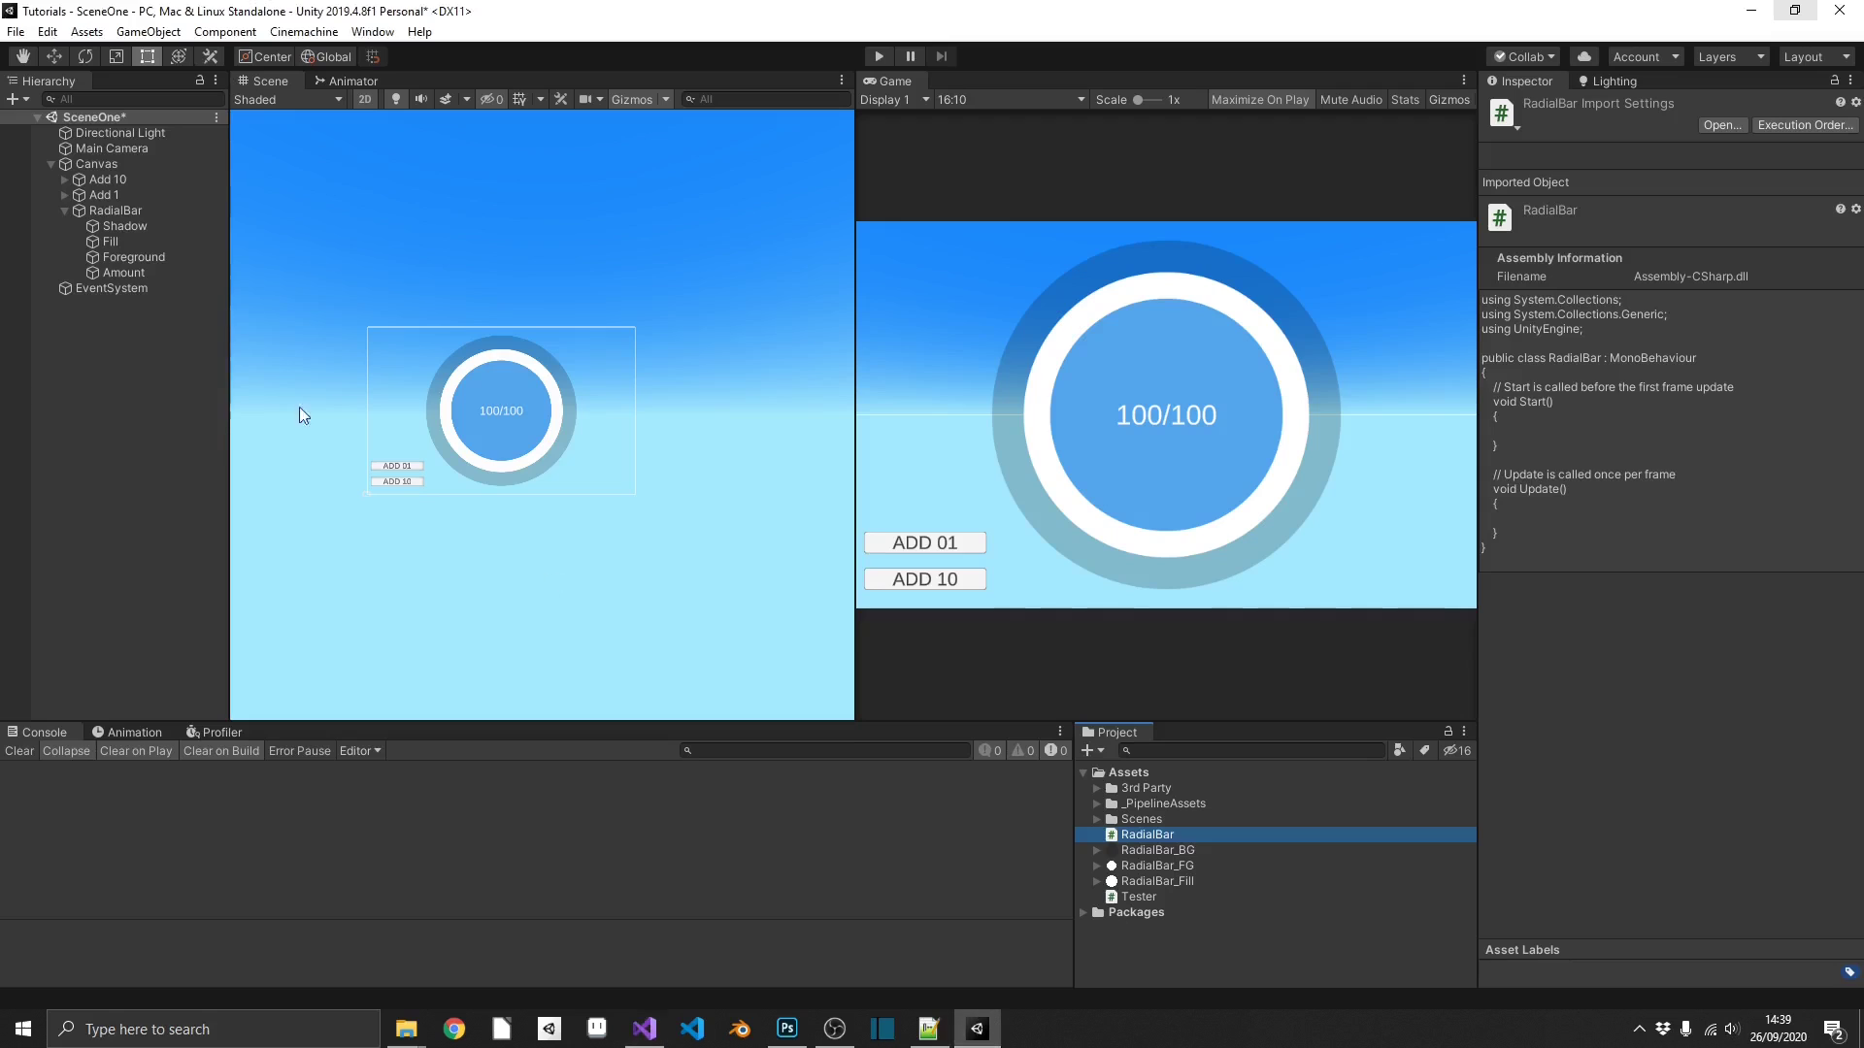
click(114, 242)
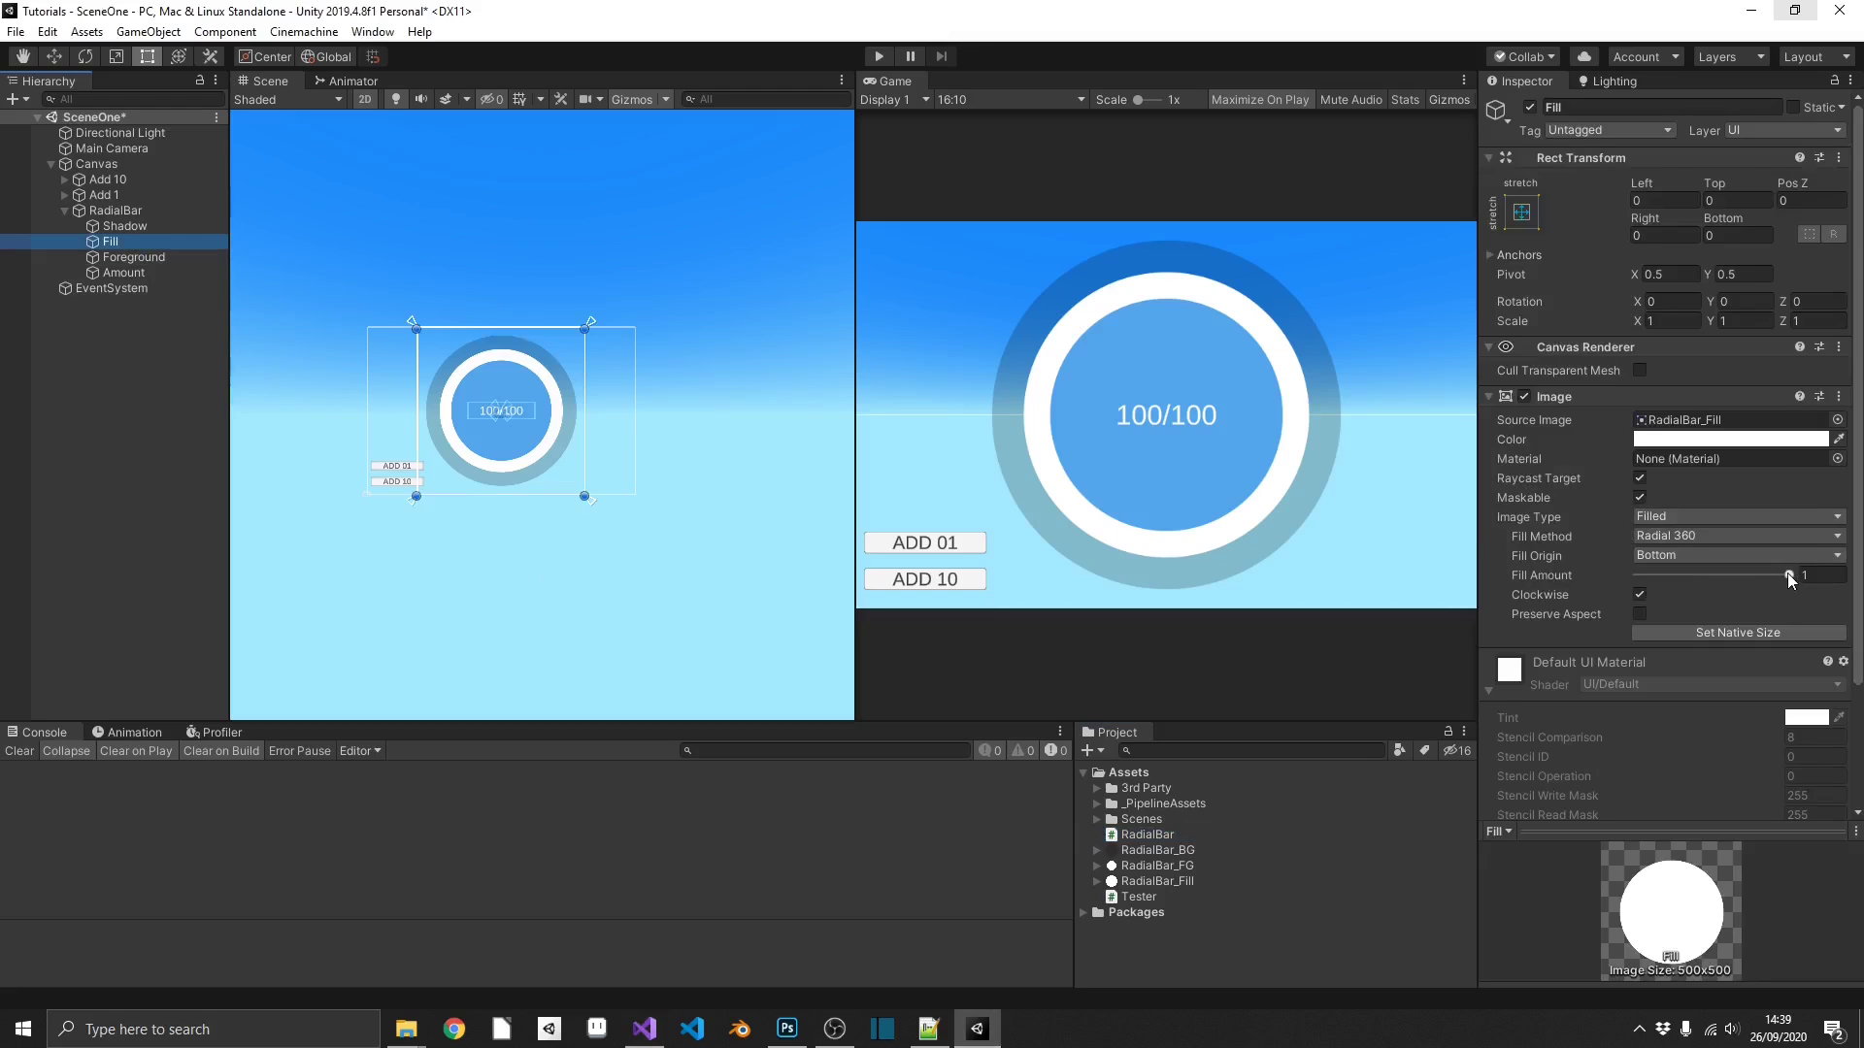
mouse_move(1789, 575)
mouse_down()
mouse_move(1623, 577)
mouse_move(1789, 576)
mouse_up()
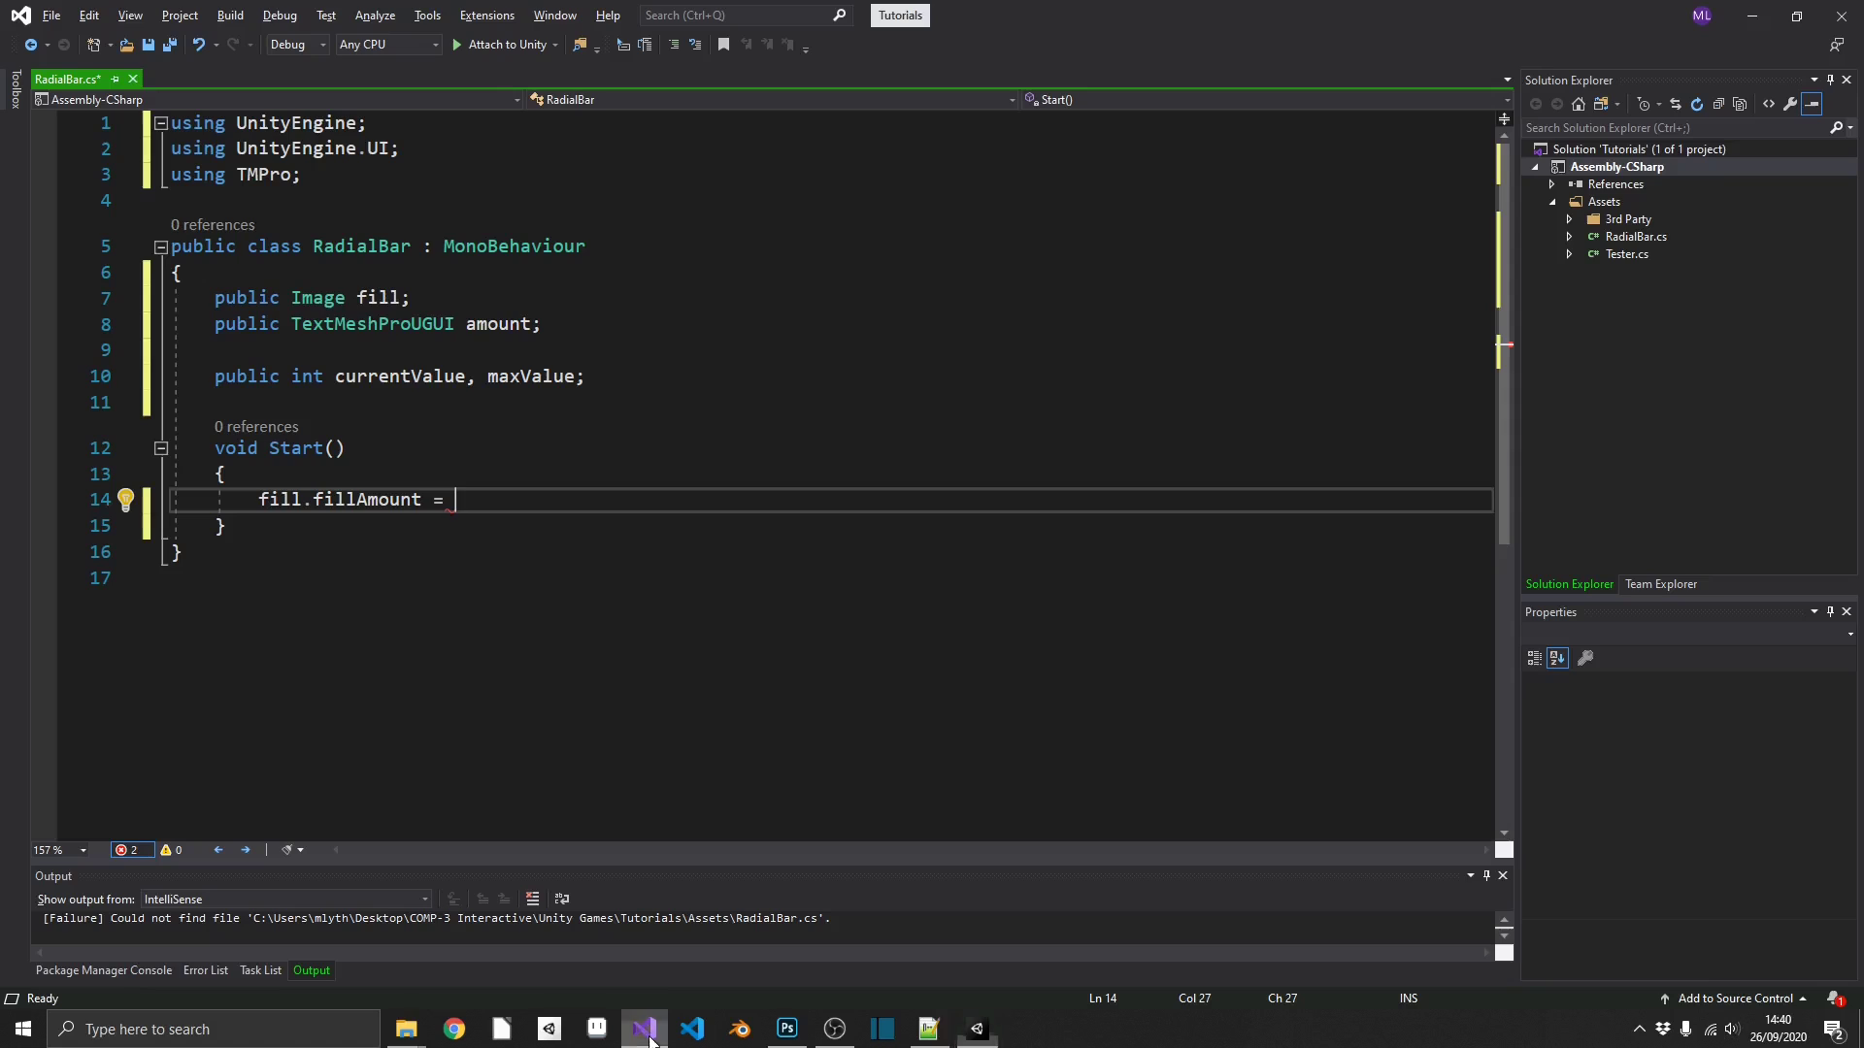
key(Down)
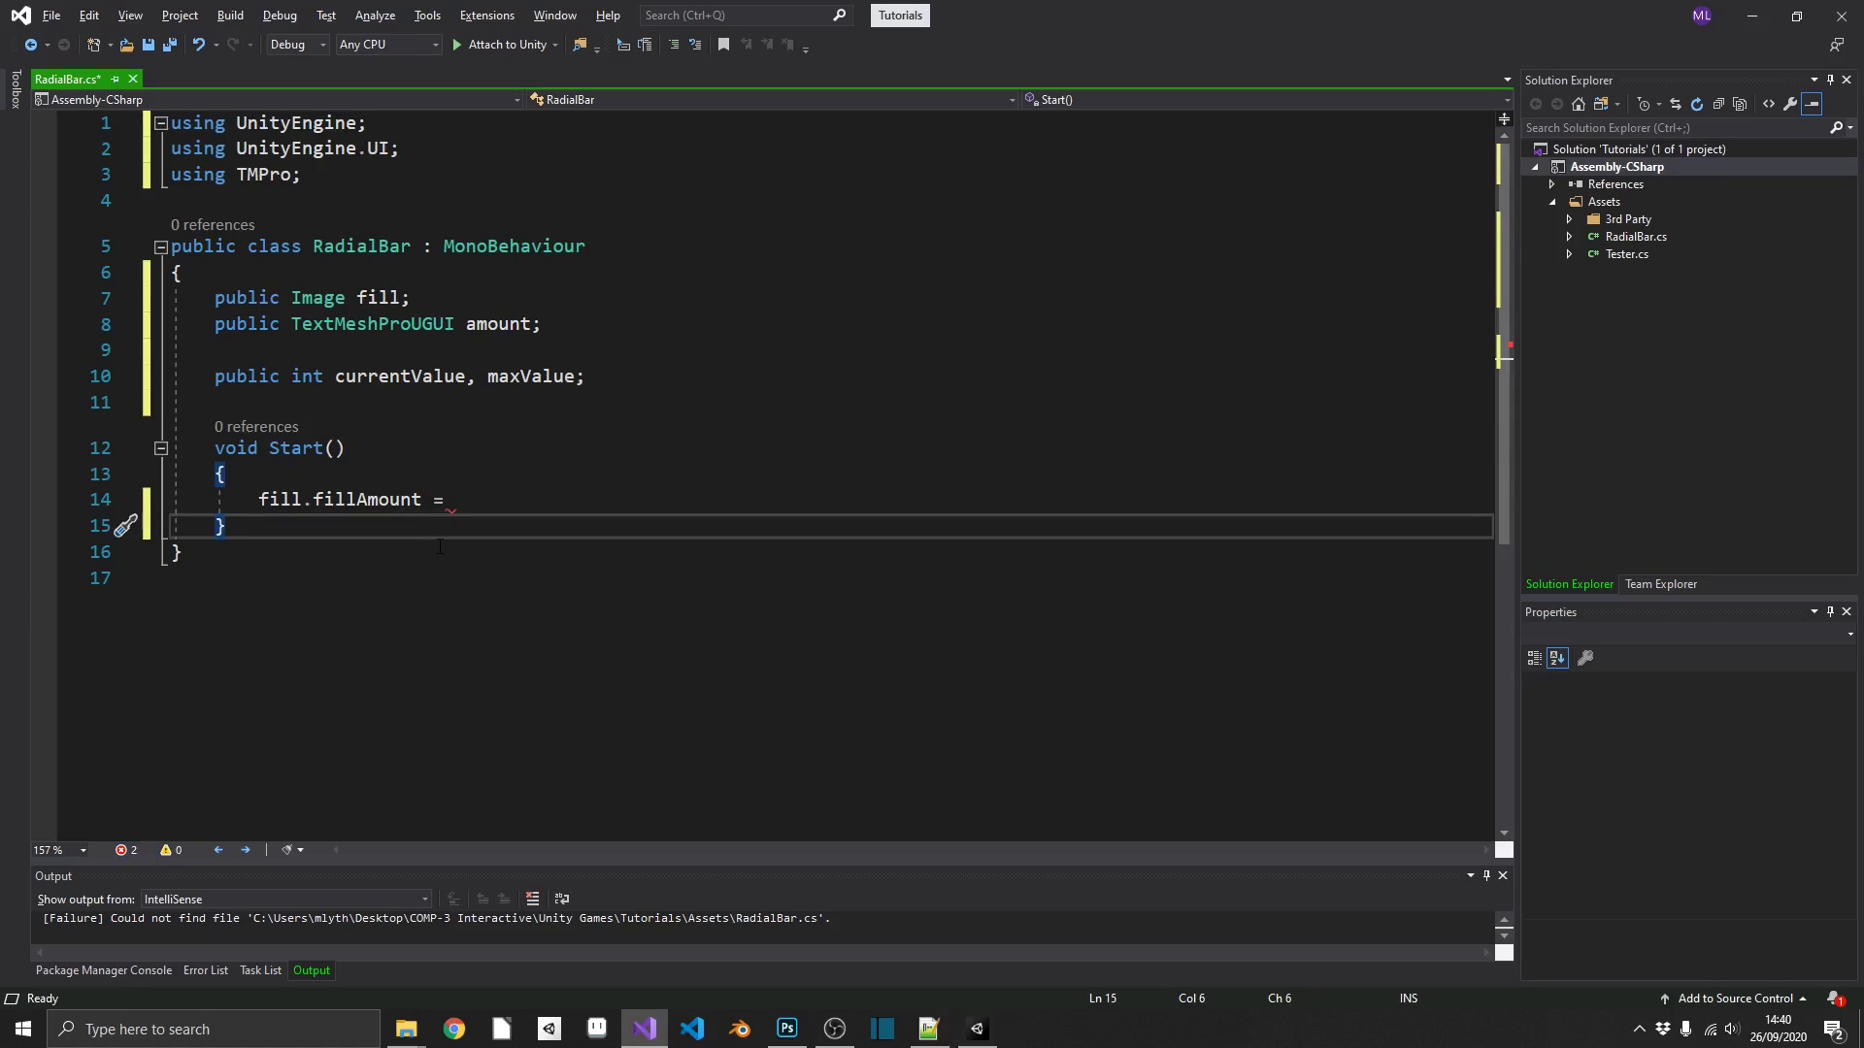
Write a private float Normalise() method returning currentValue / maxValue below Start().
key(Return)
key(Return)
text(private)
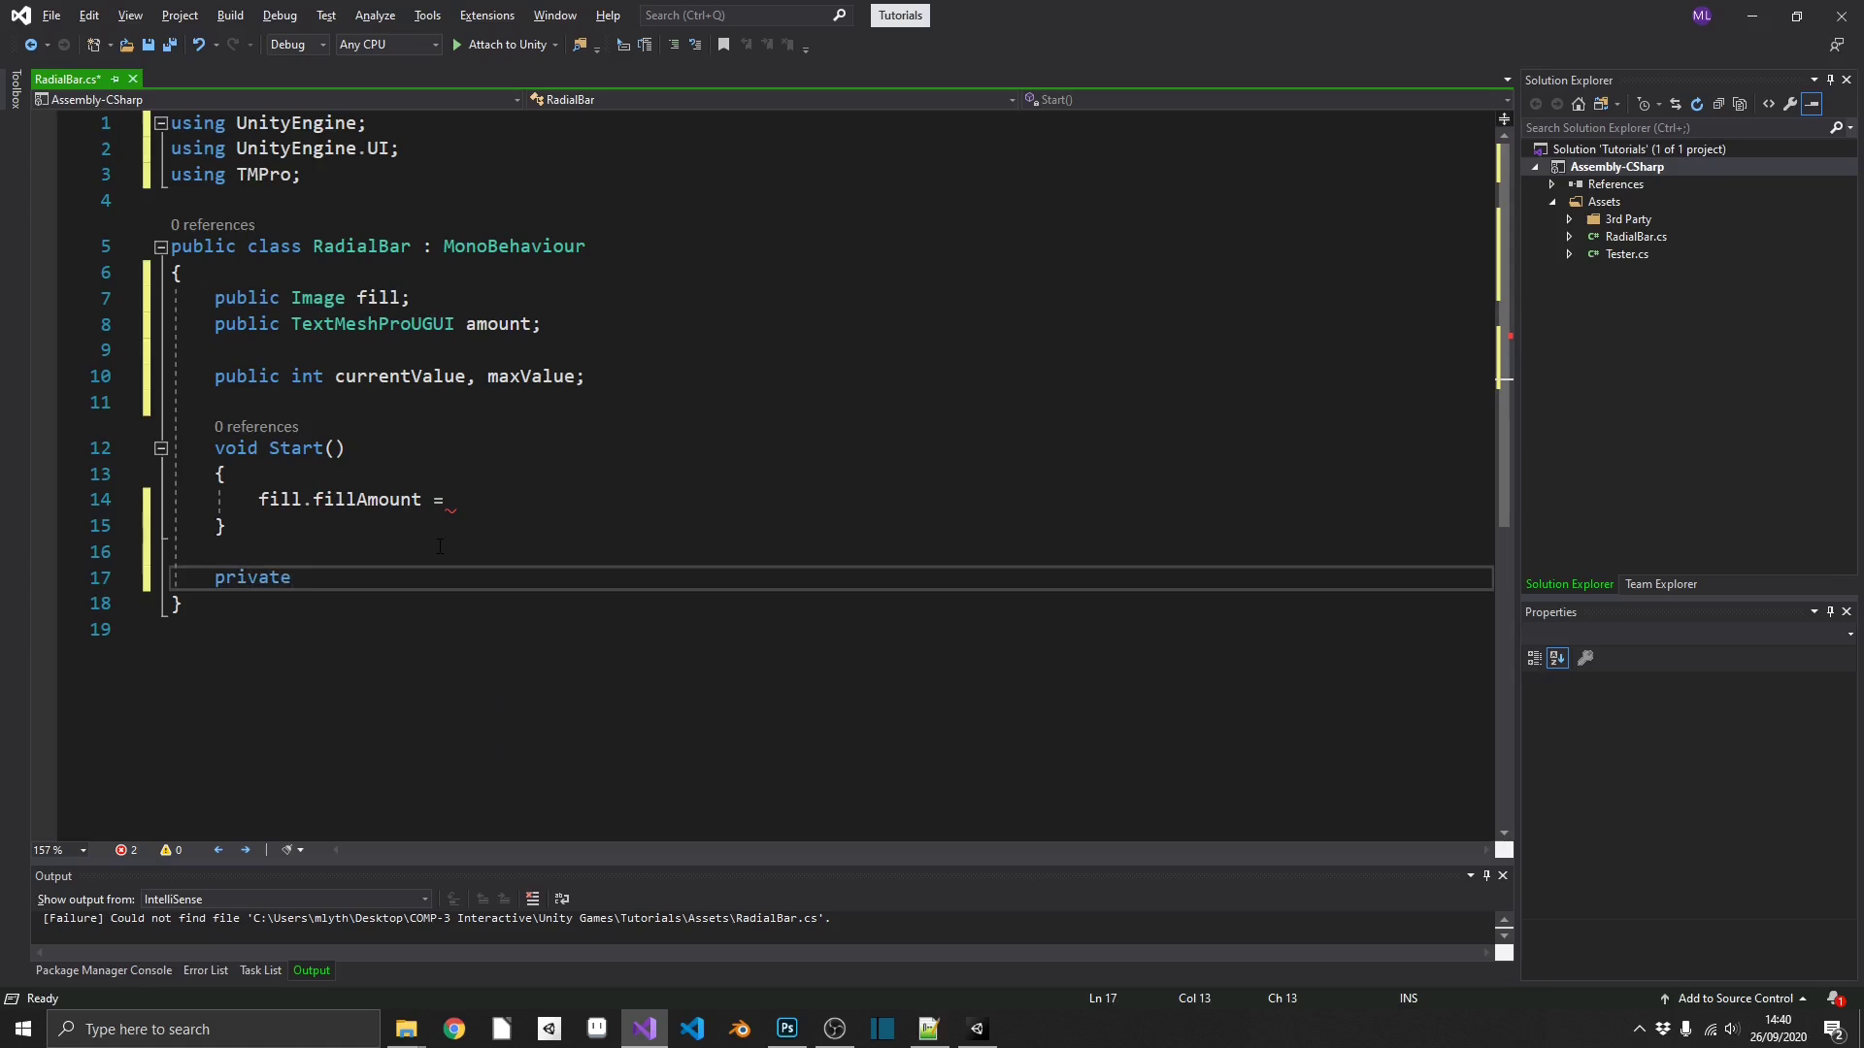
text( float)
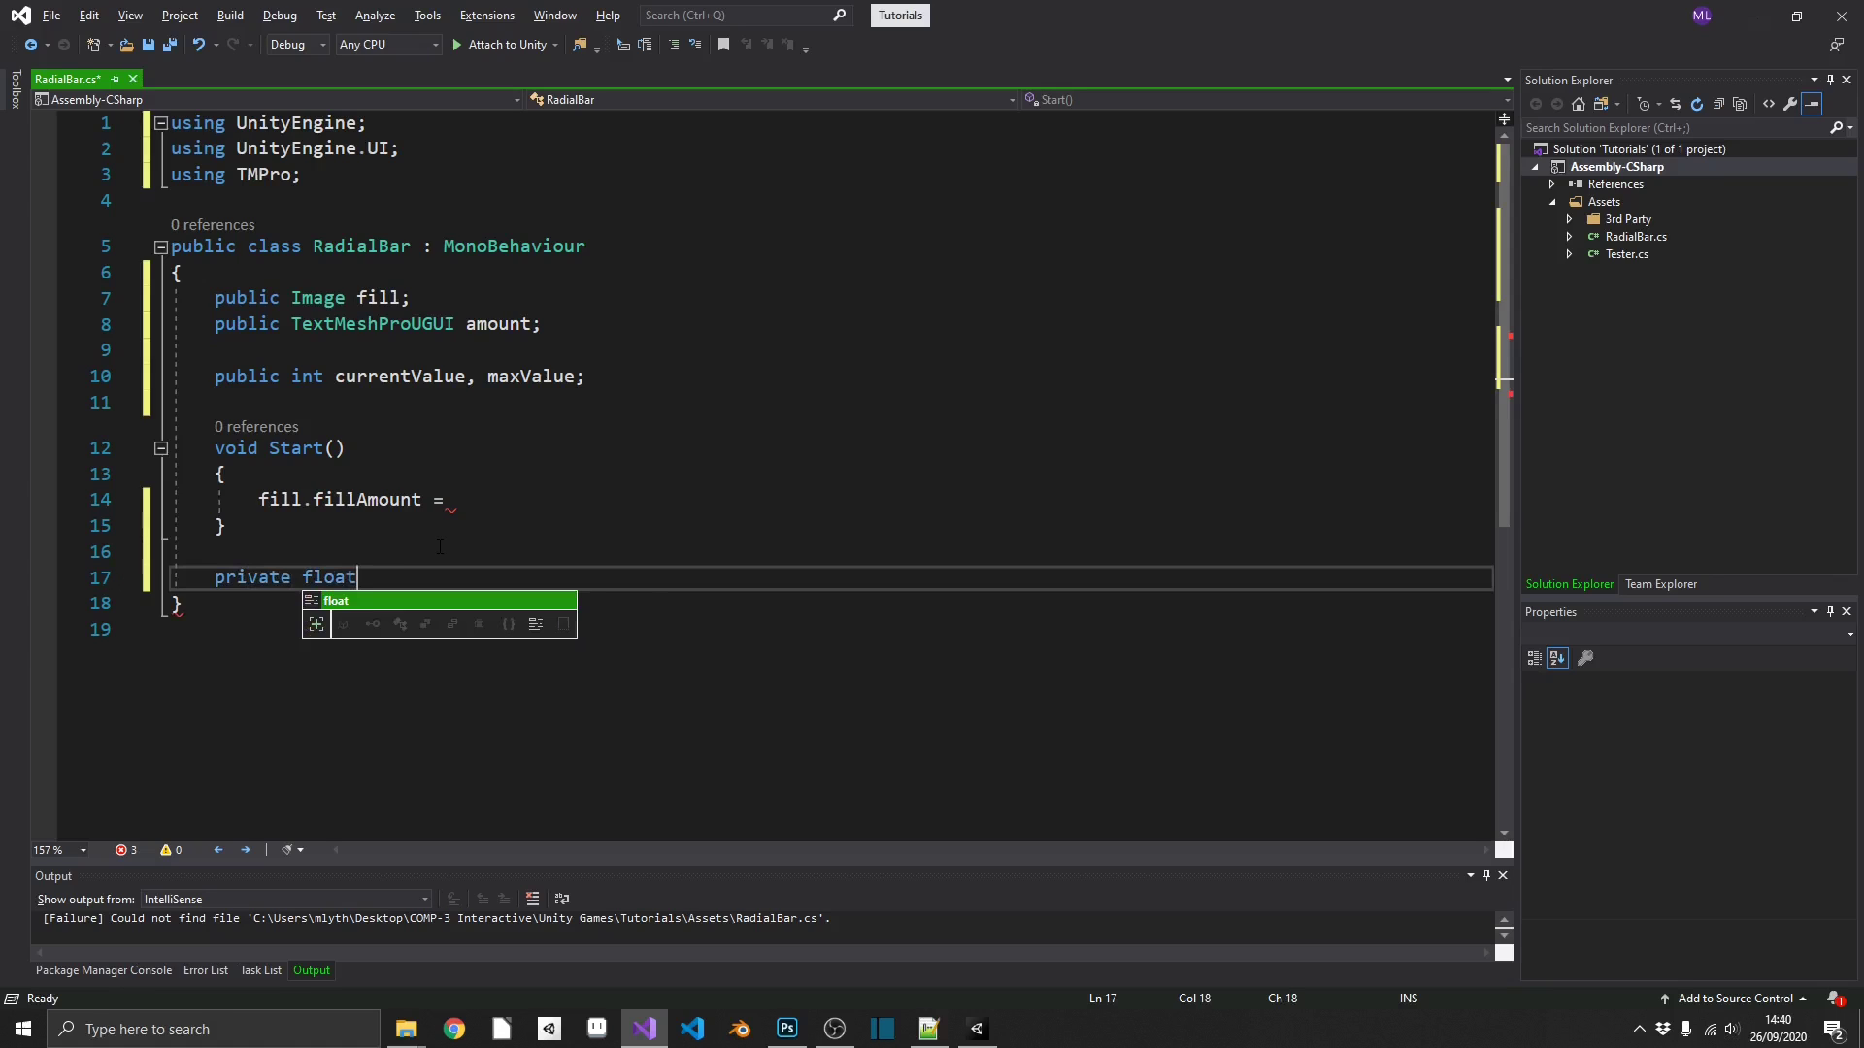
text( Normali)
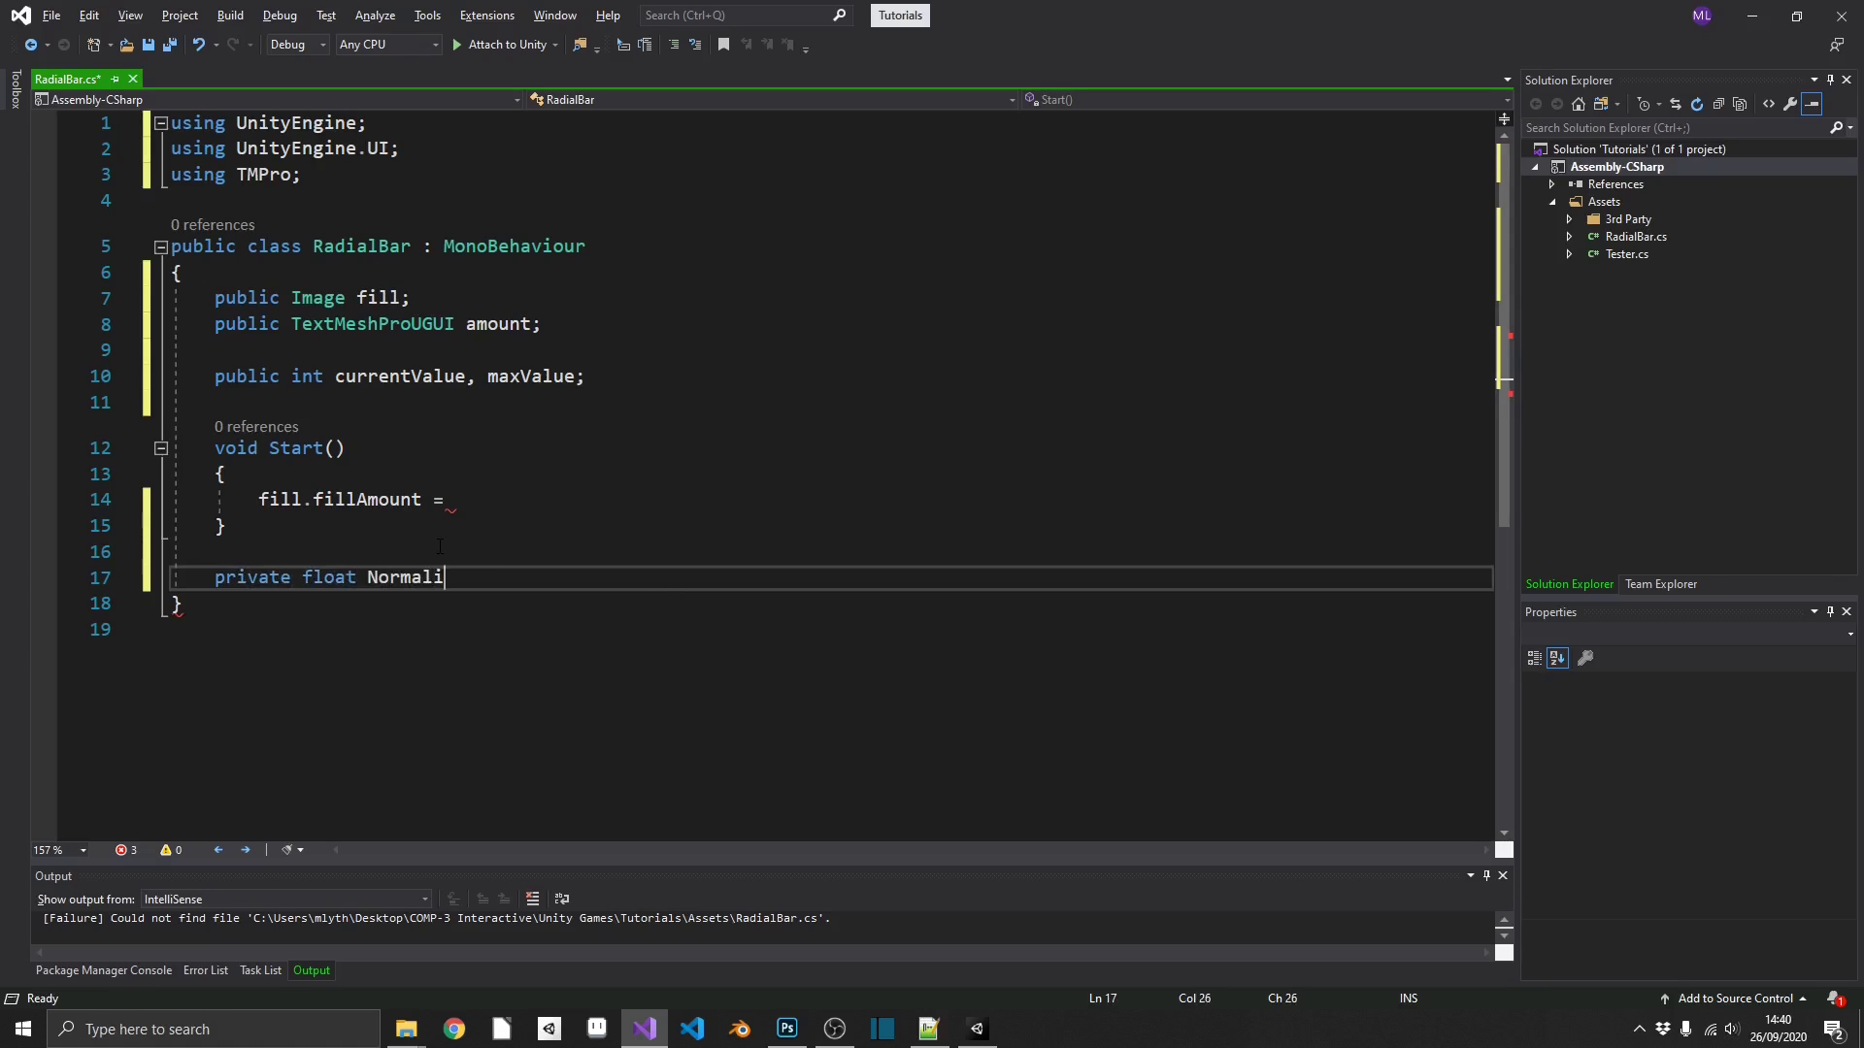
text(se())
key(Return)
text({)
key(Return)
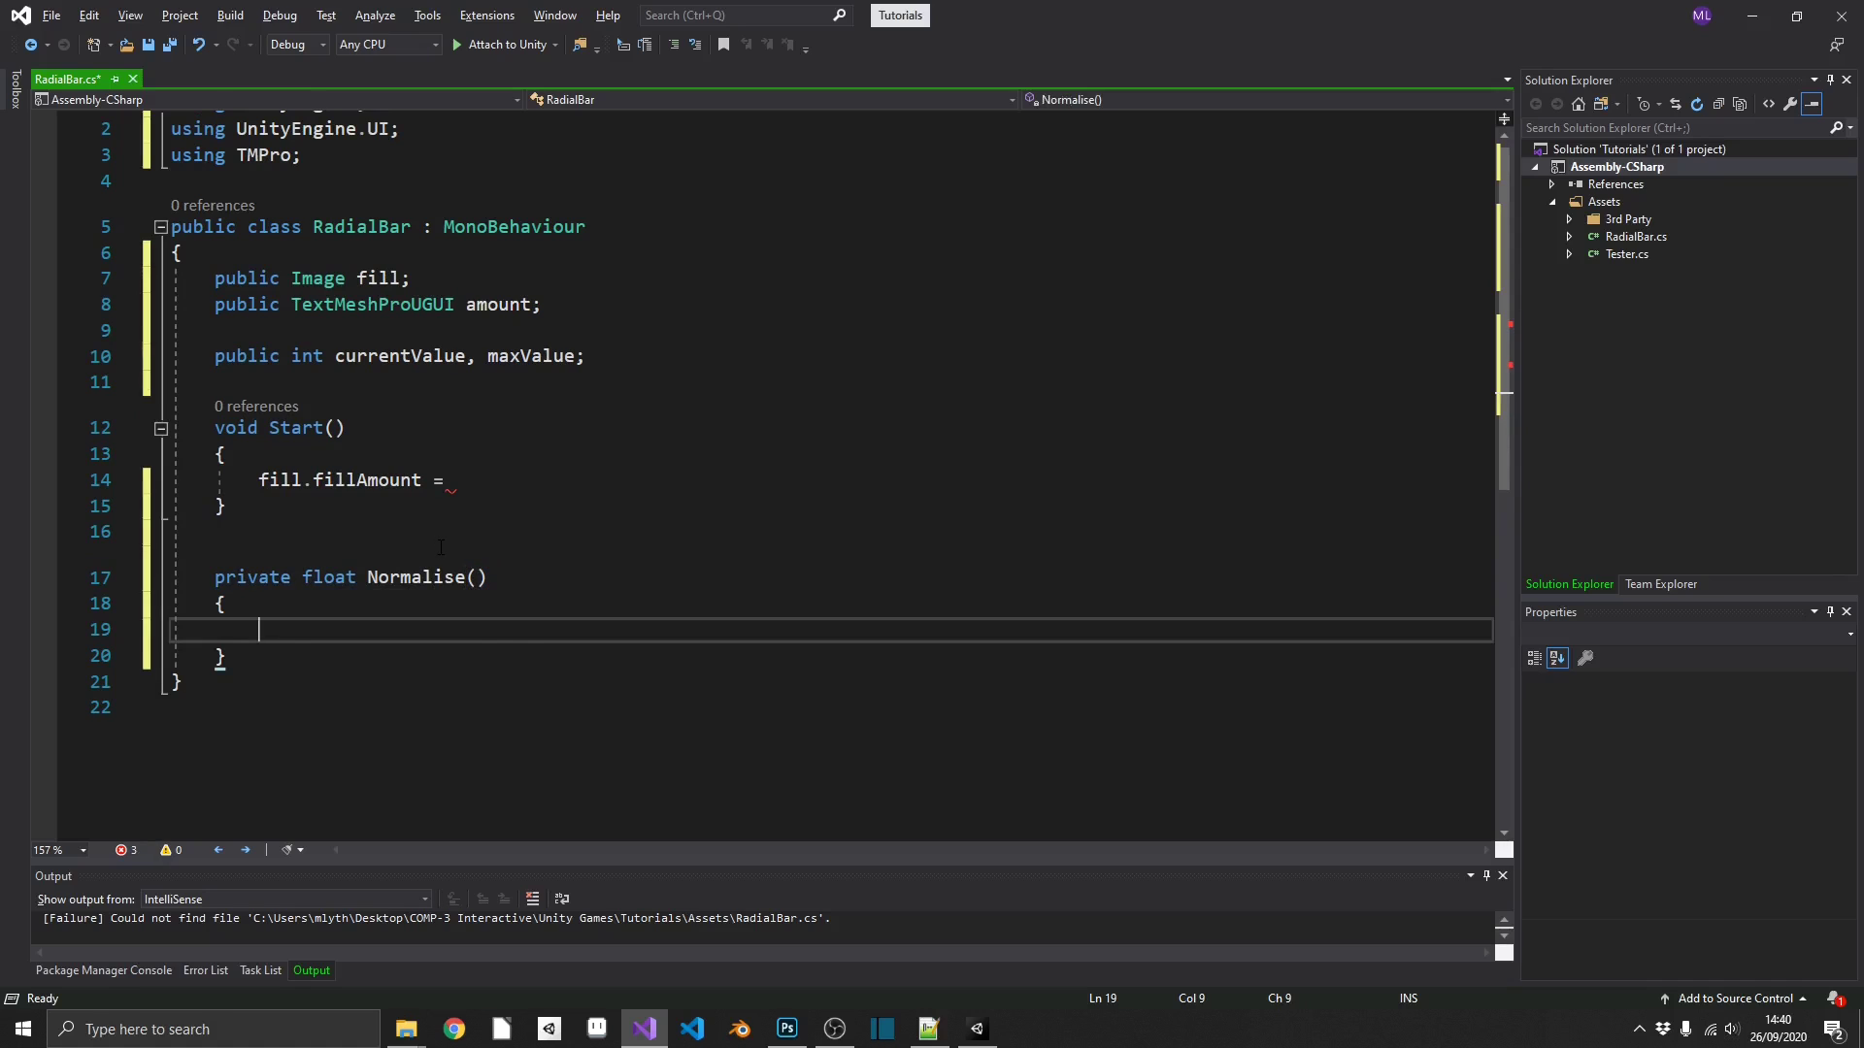
text(return )
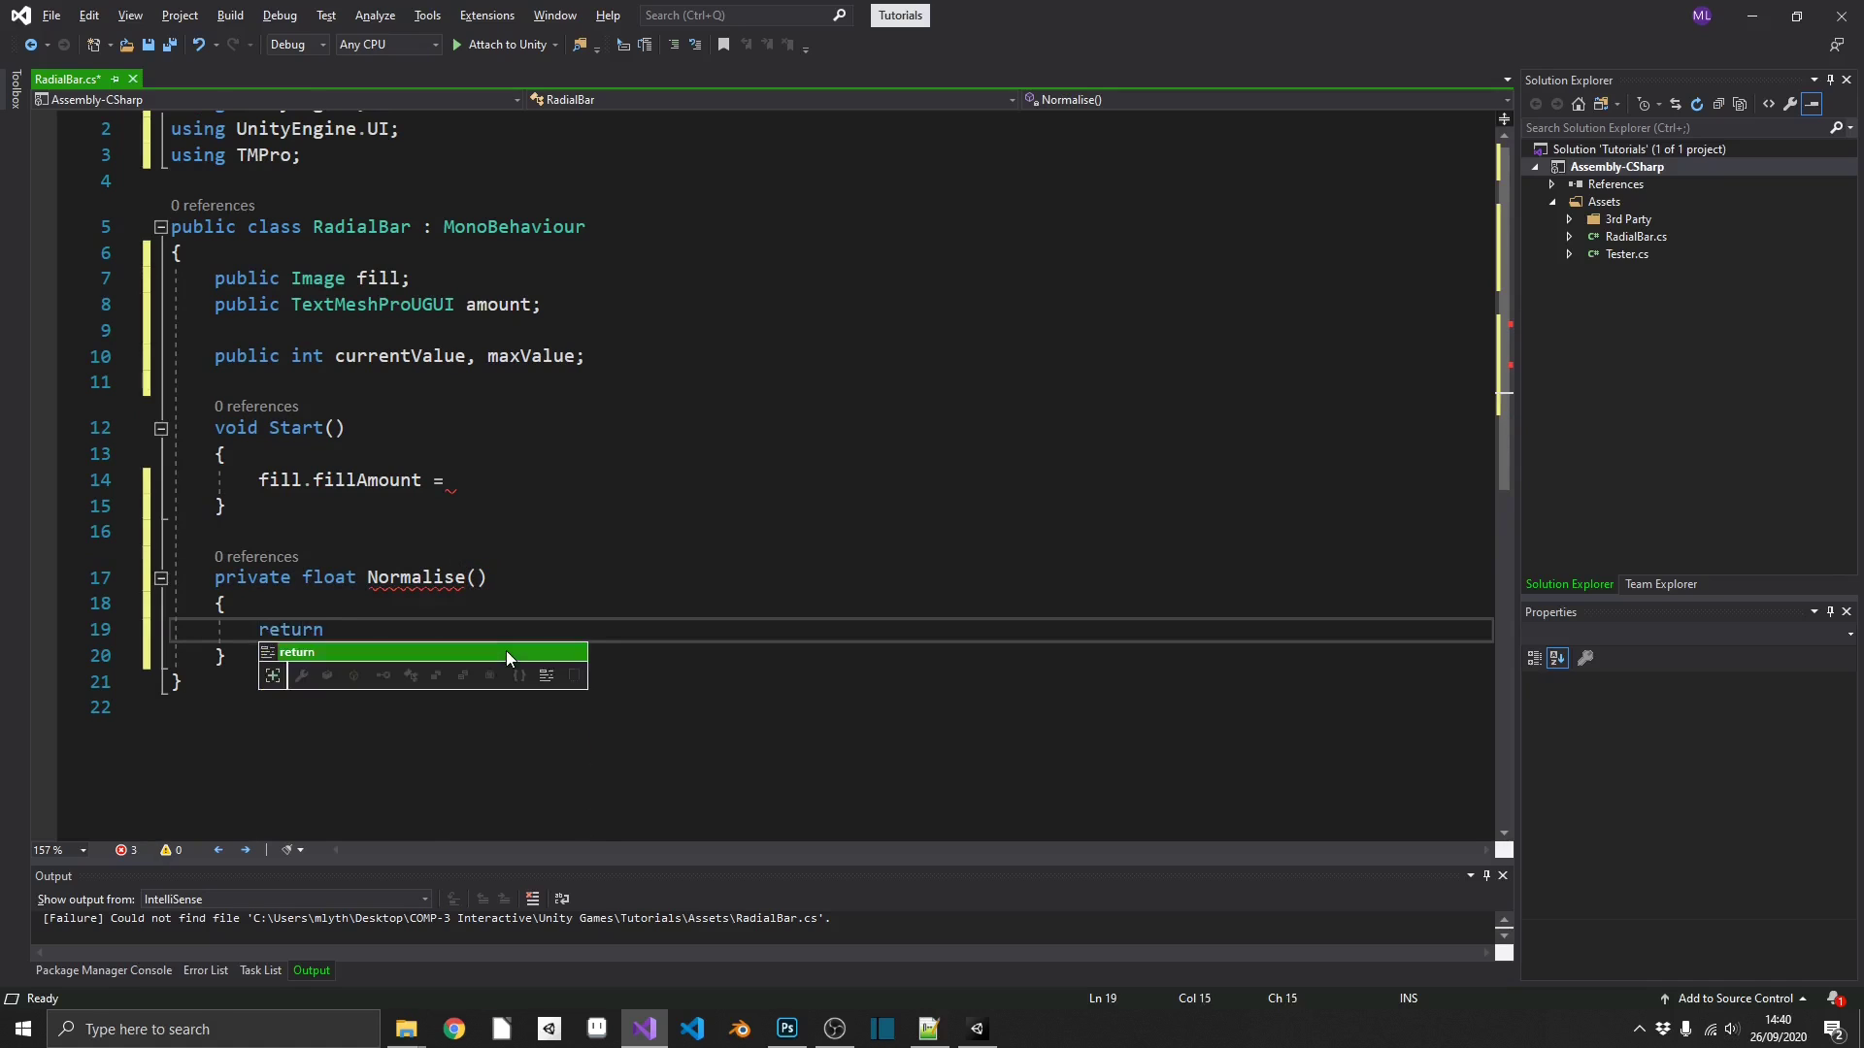
text(curren)
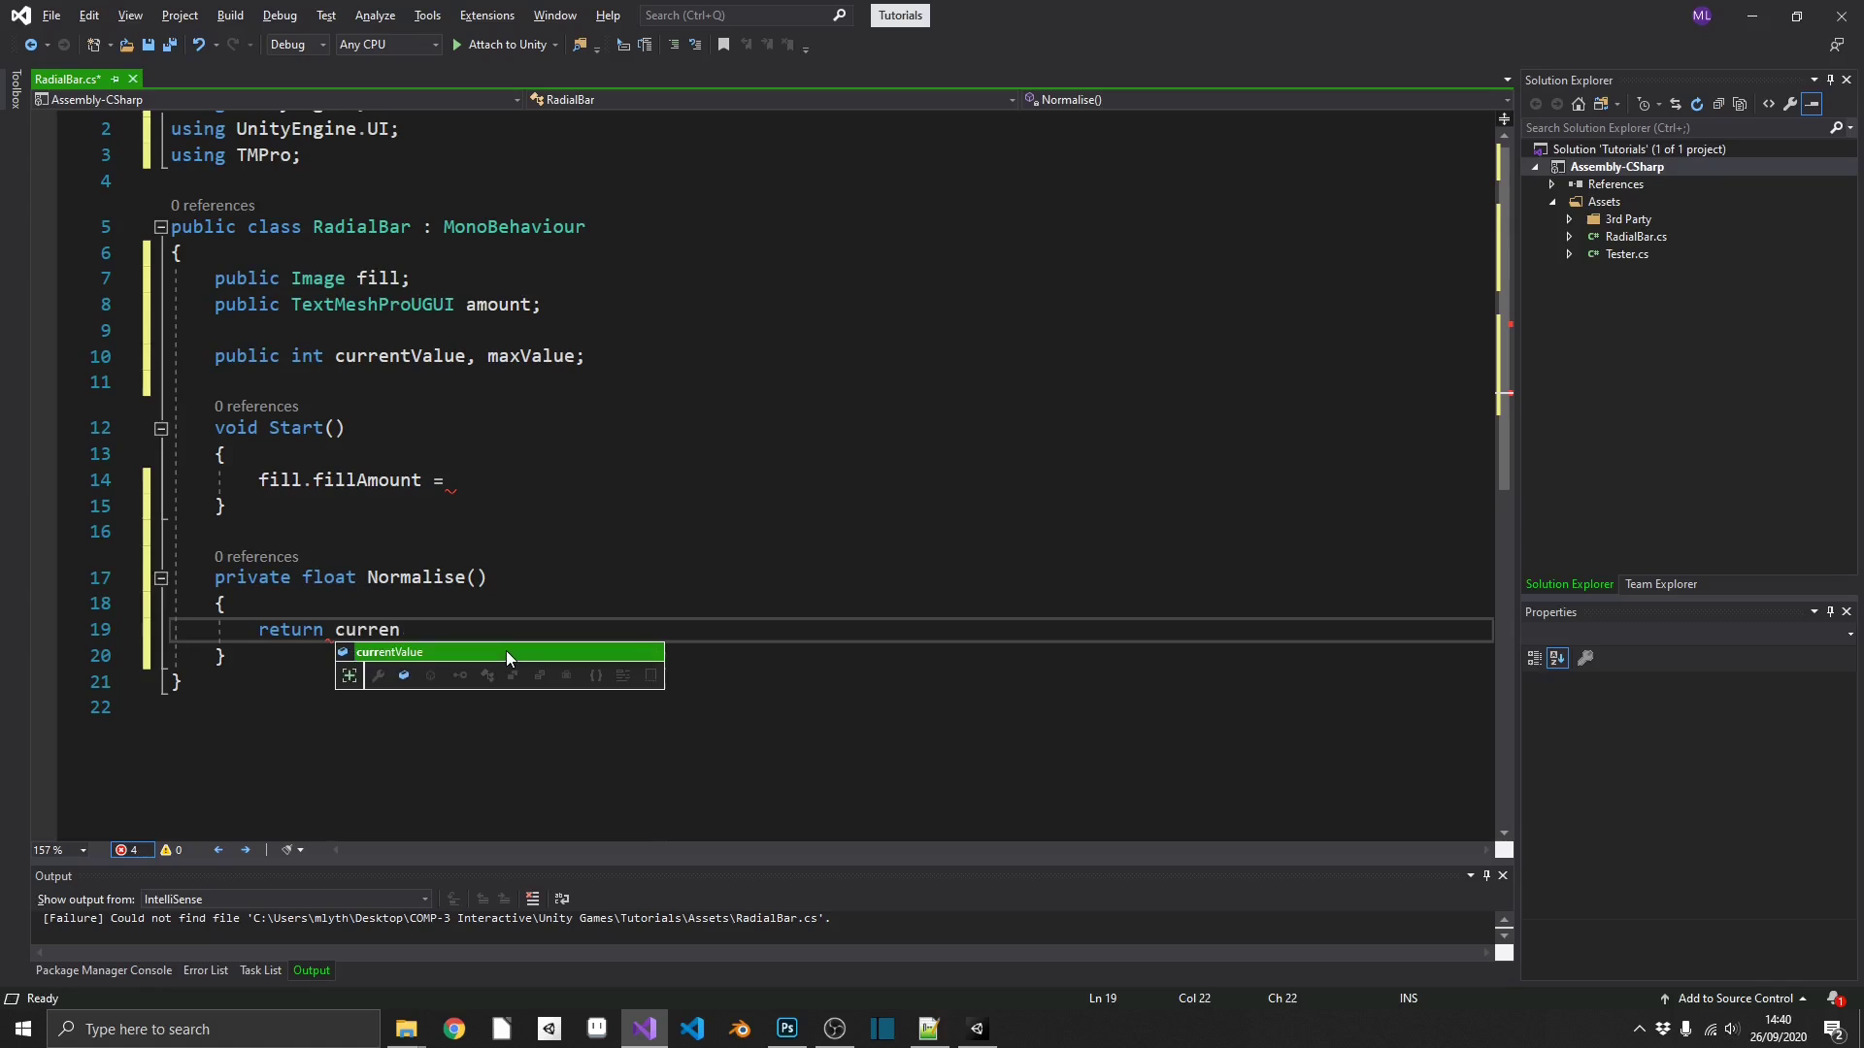
text(tValue/max)
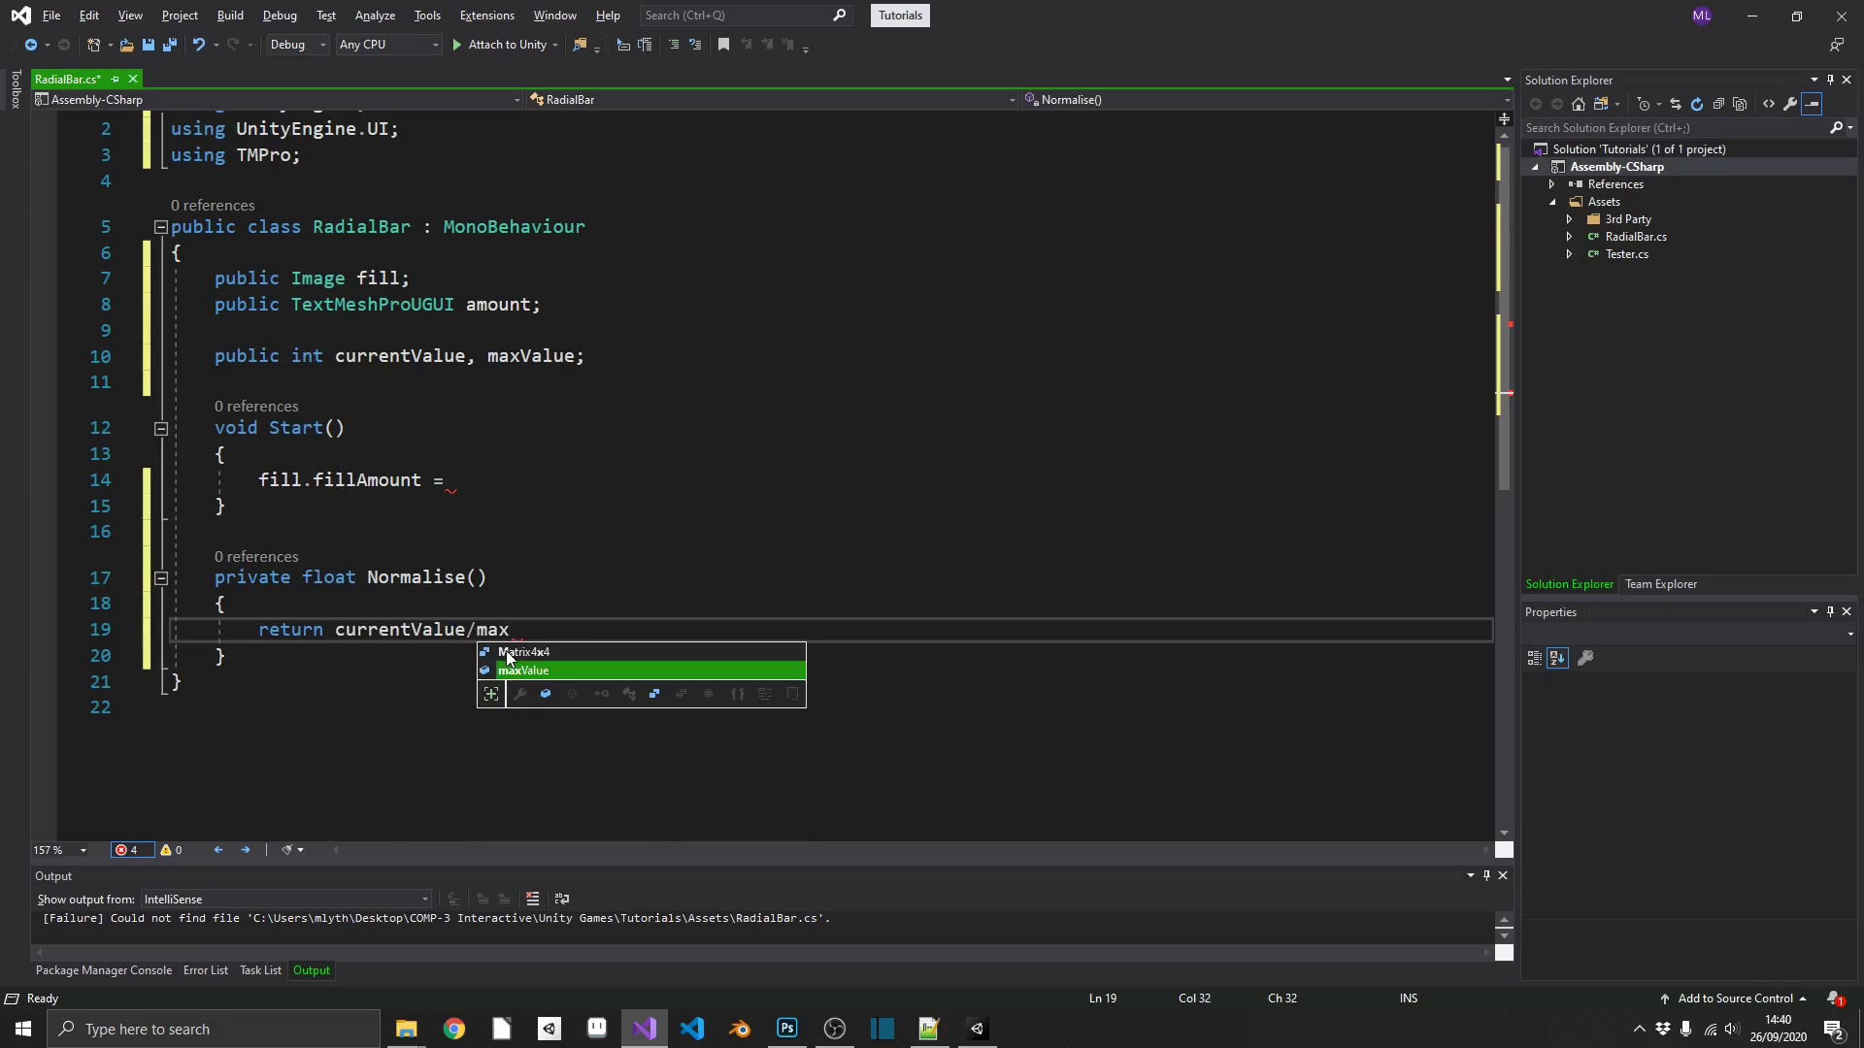
key(Tab)
text(;)
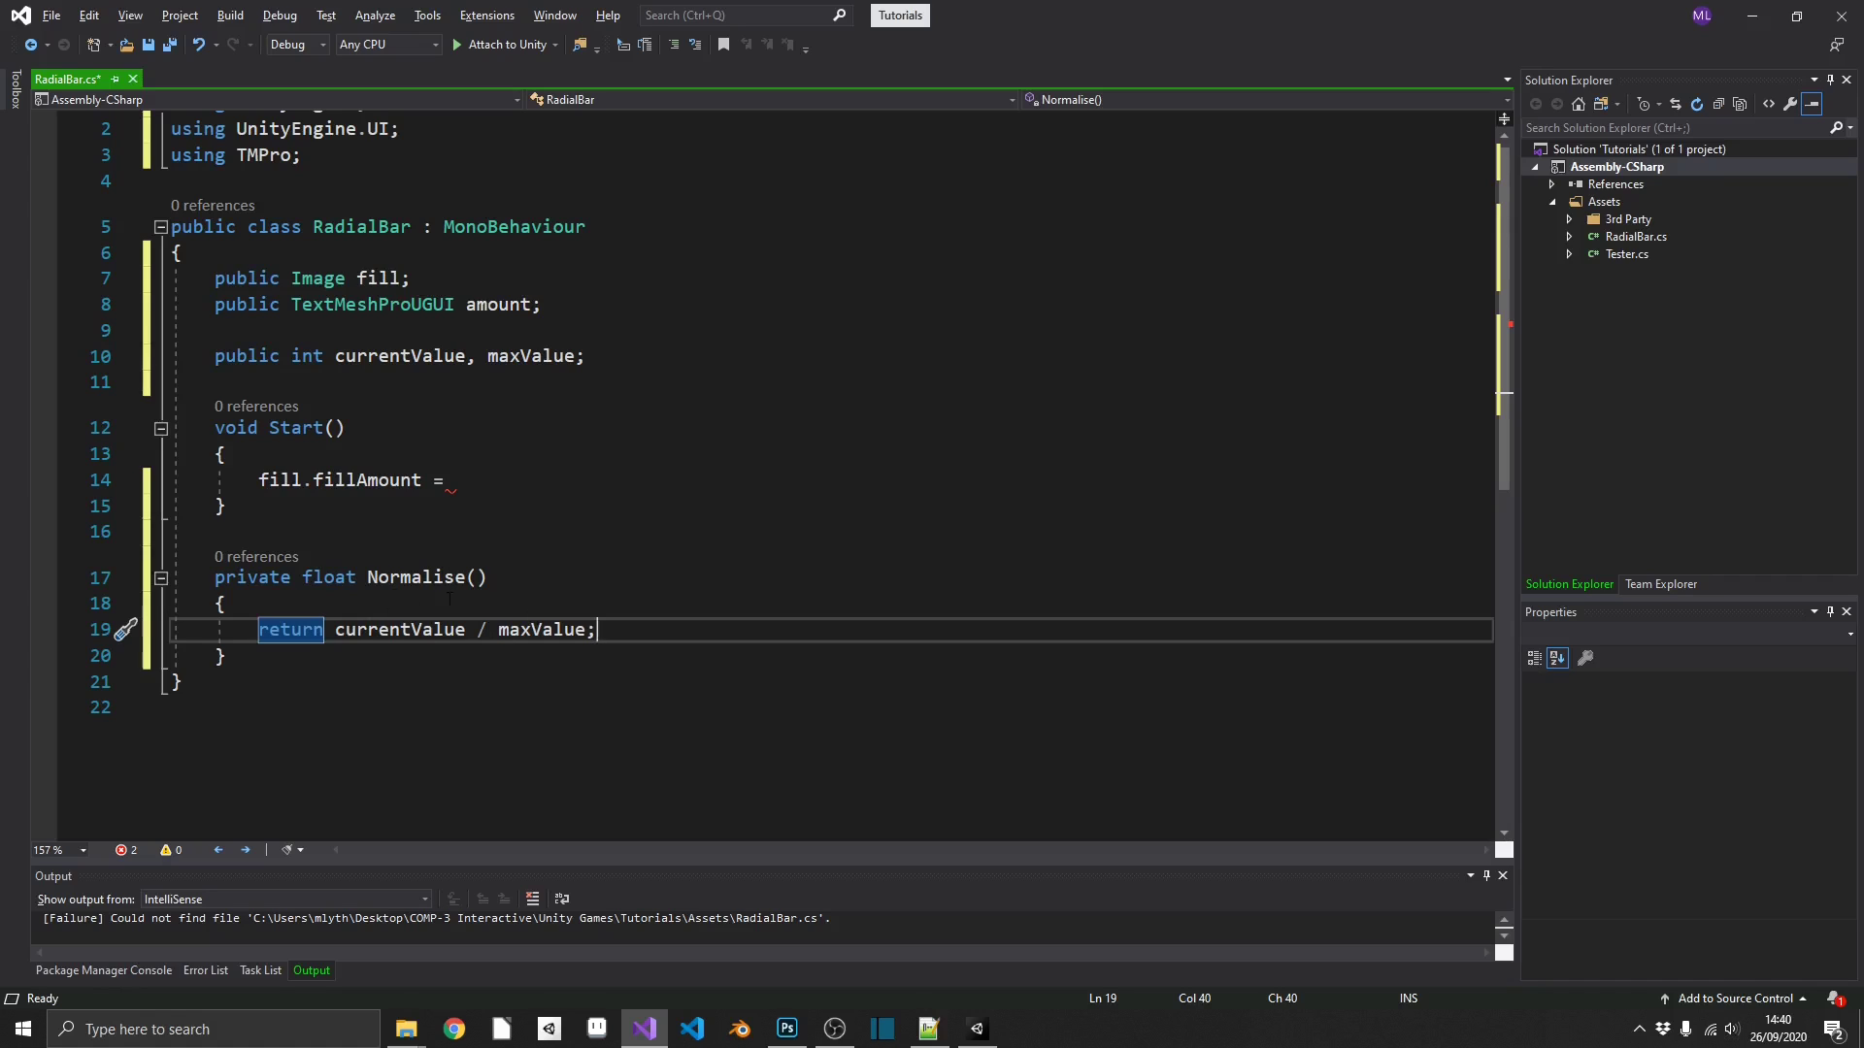
Cast currentValue to float so Normalise returns (float)currentValue / maxValue.
double_click(417, 631)
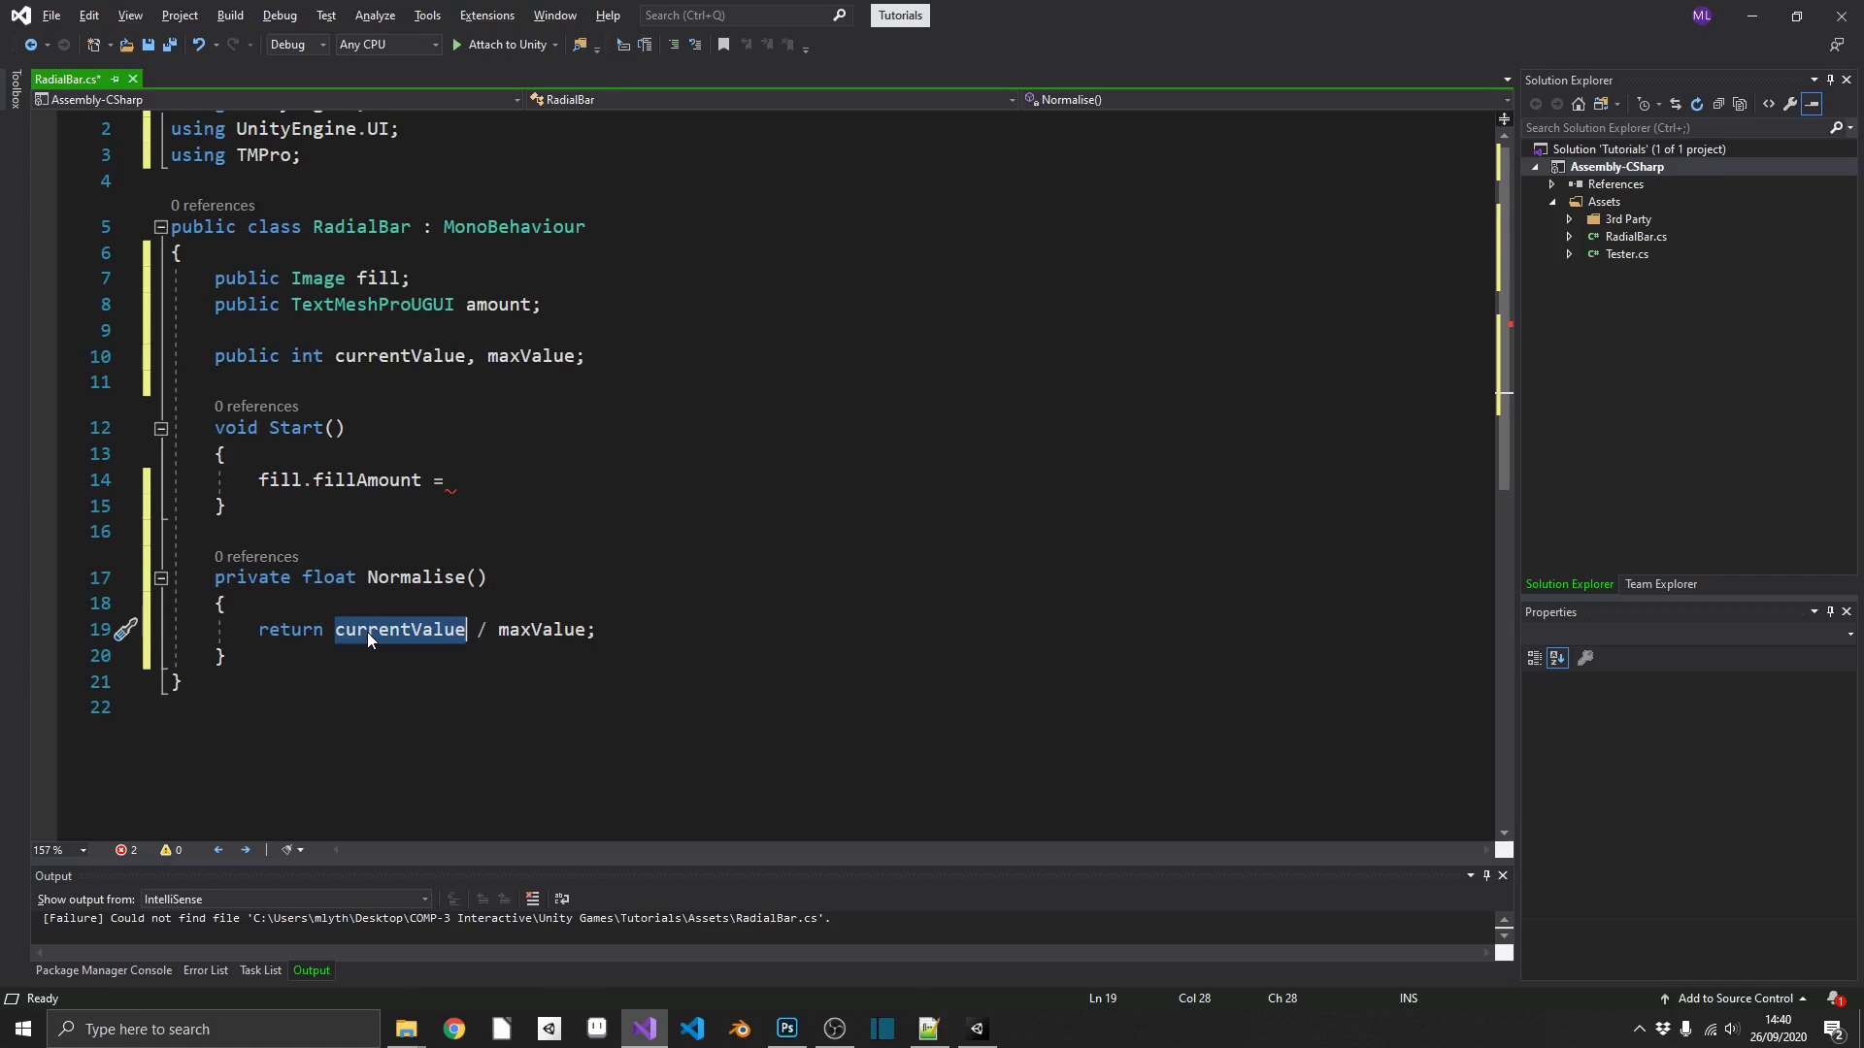
key(ctrl+c)
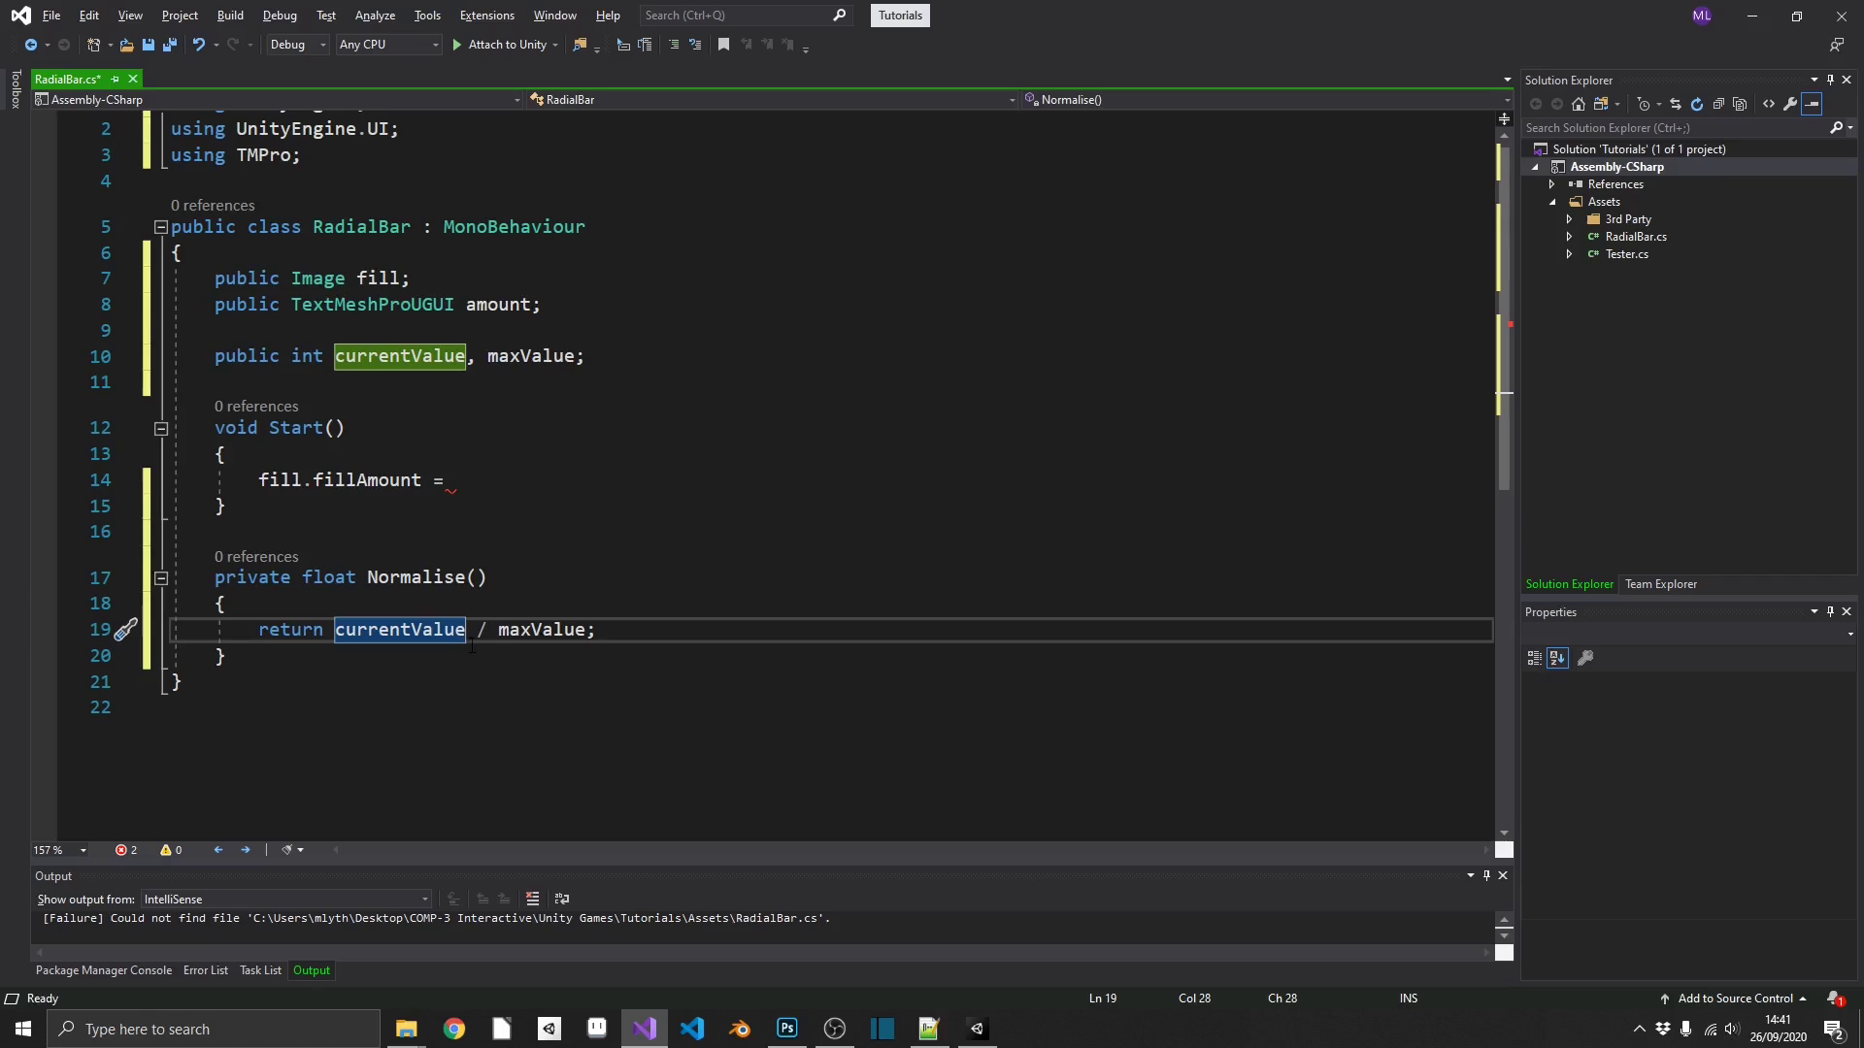
double_click(551, 631)
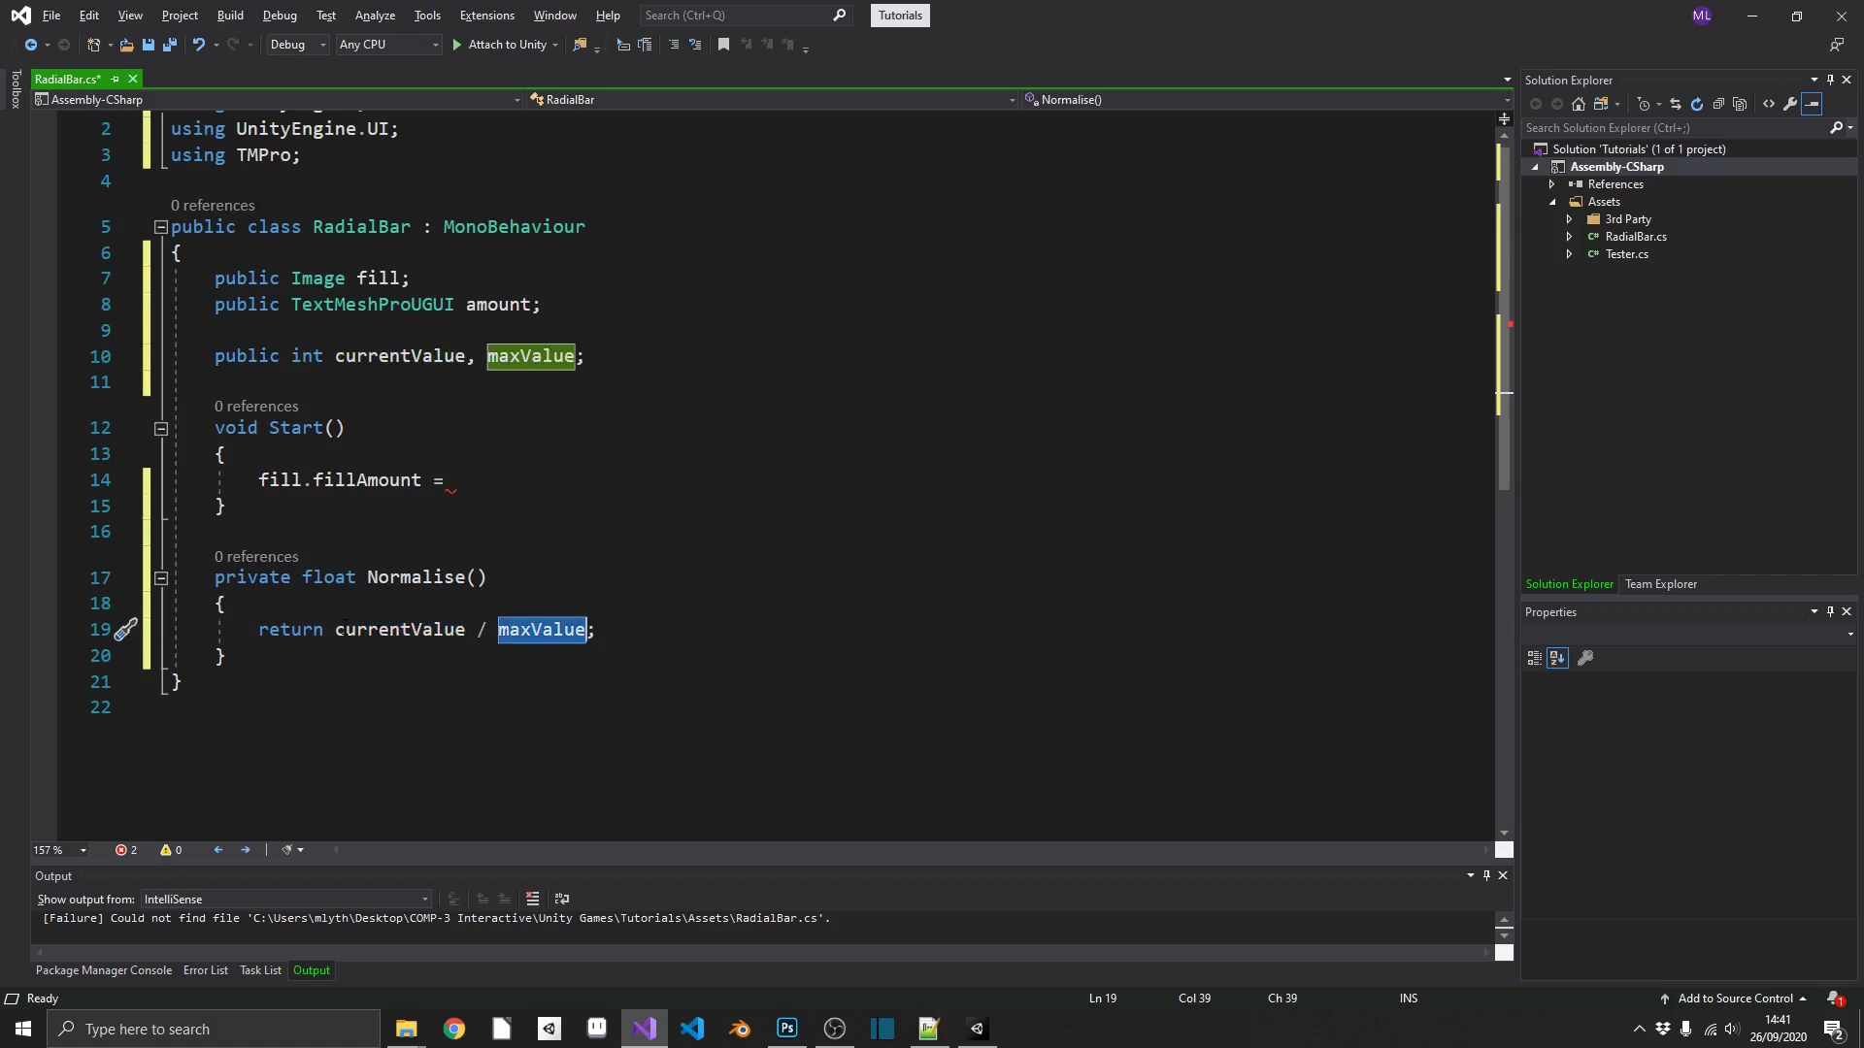
click(338, 631)
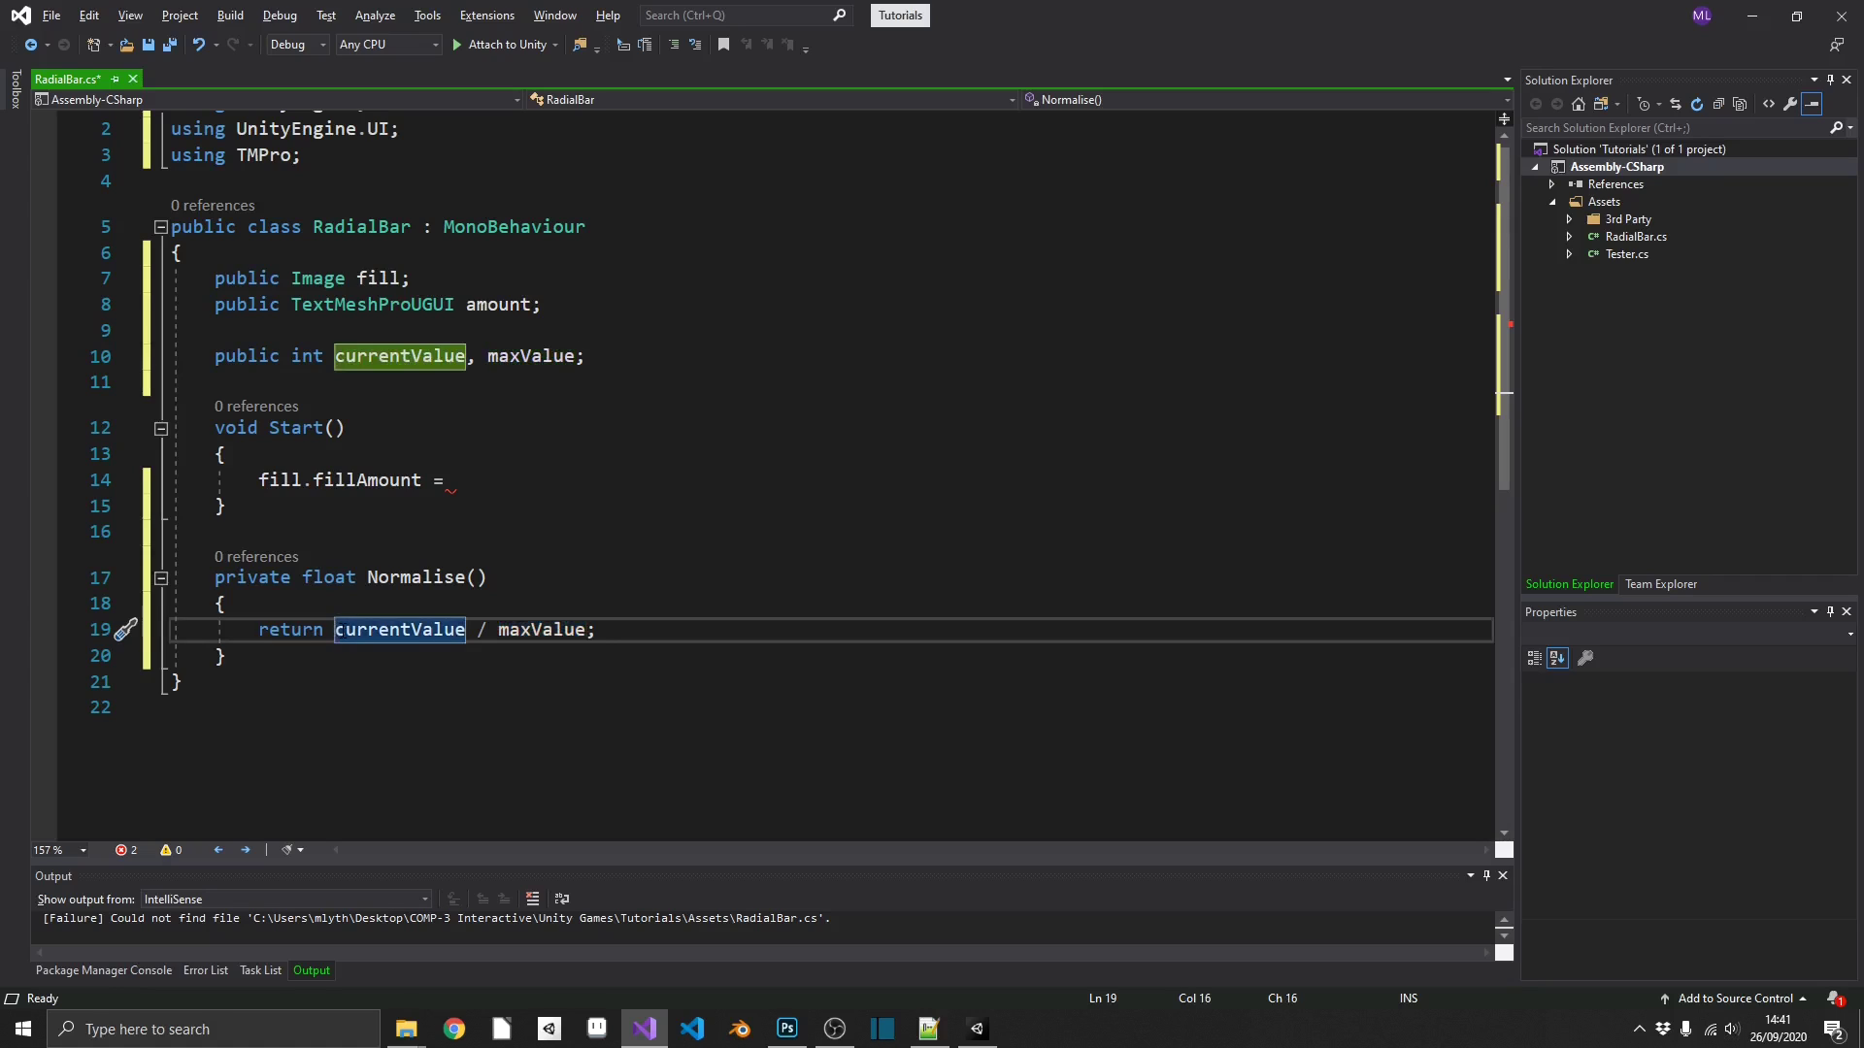
text((float))
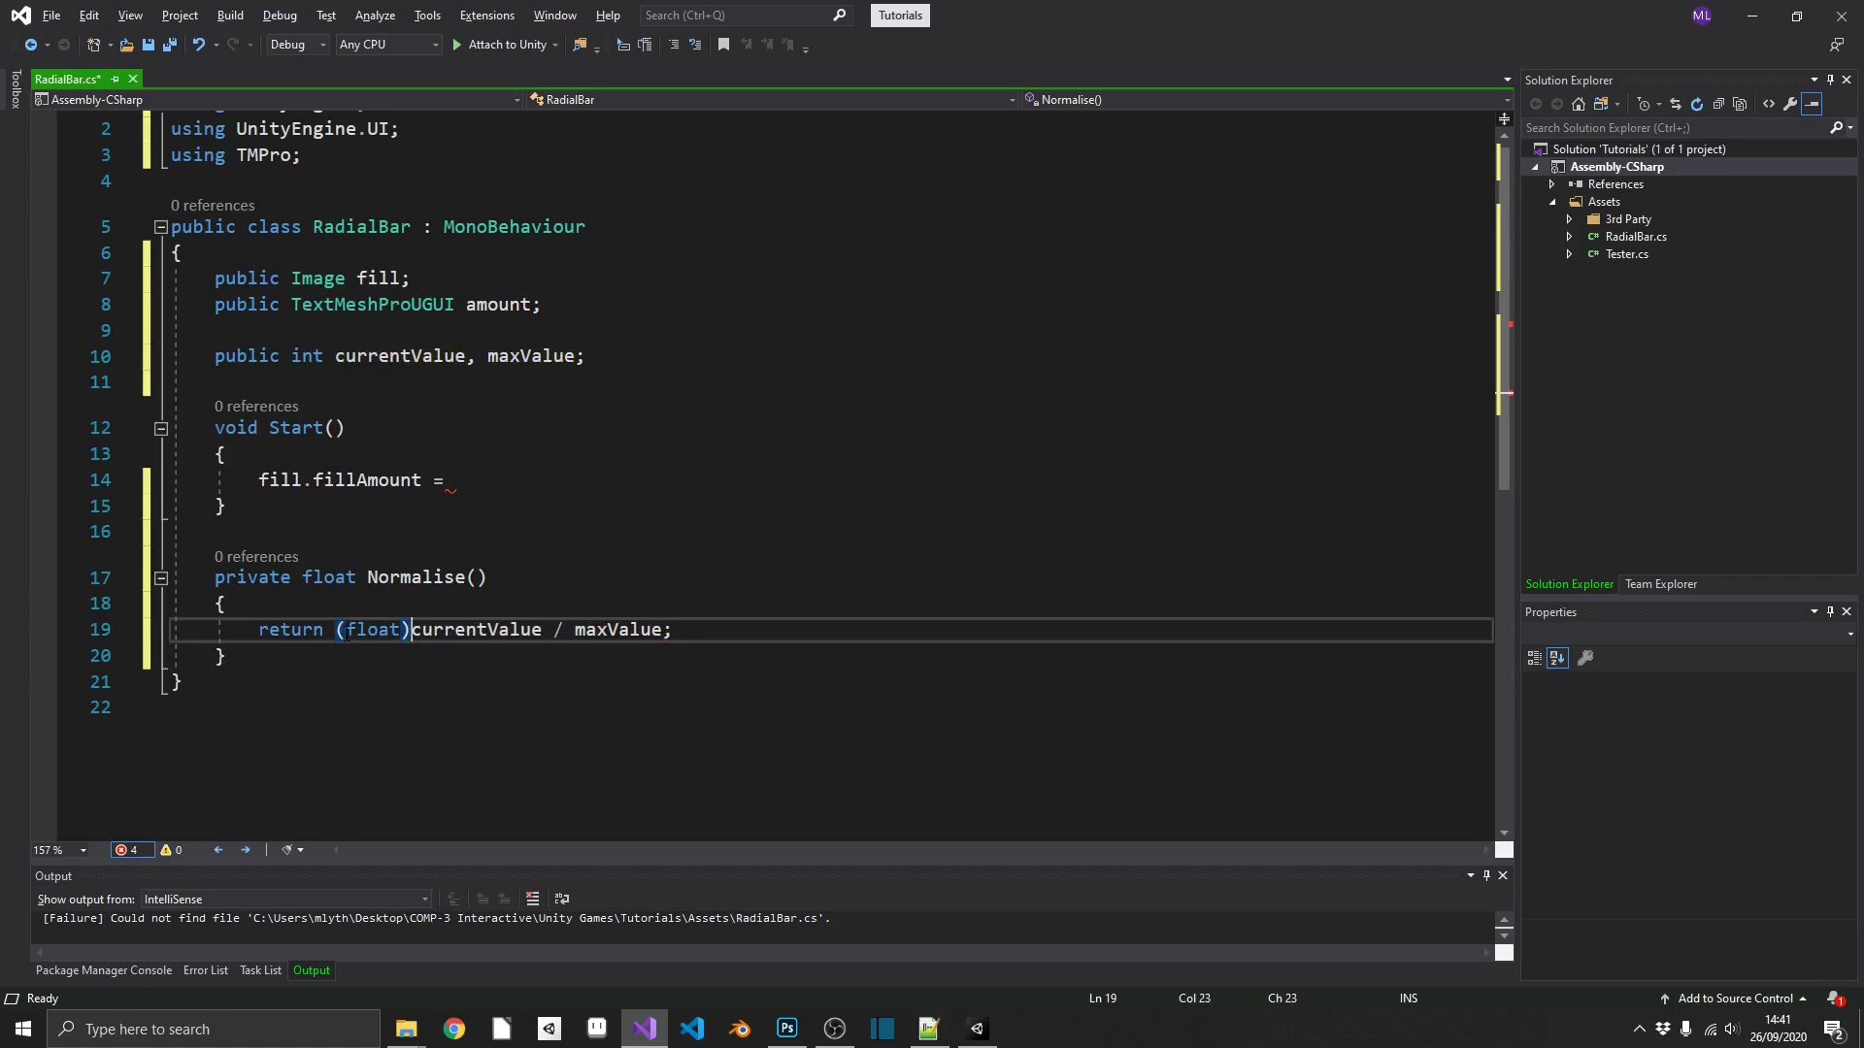
double_click(471, 631)
double_click(618, 630)
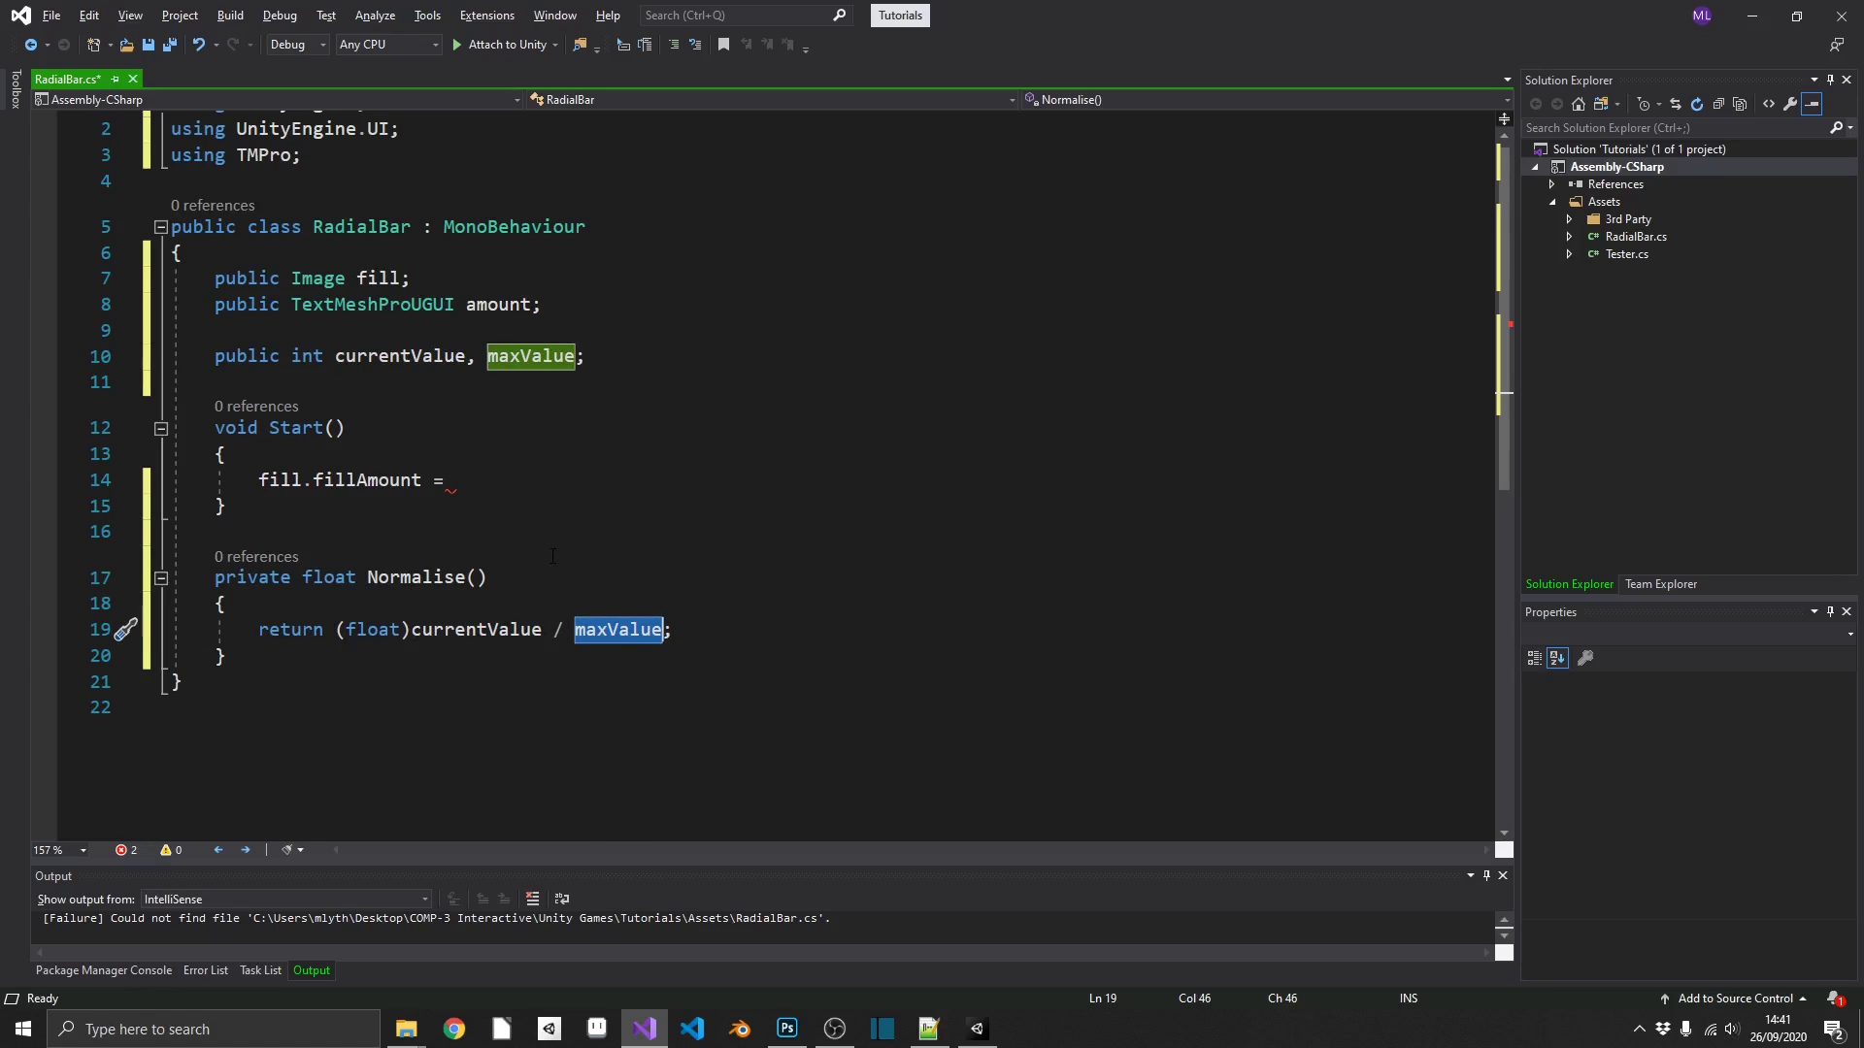
Make Start() set fill.fillAmount = Normalise() and amount.text = $"{currentValue}/{maxValue}", then save.
click(477, 484)
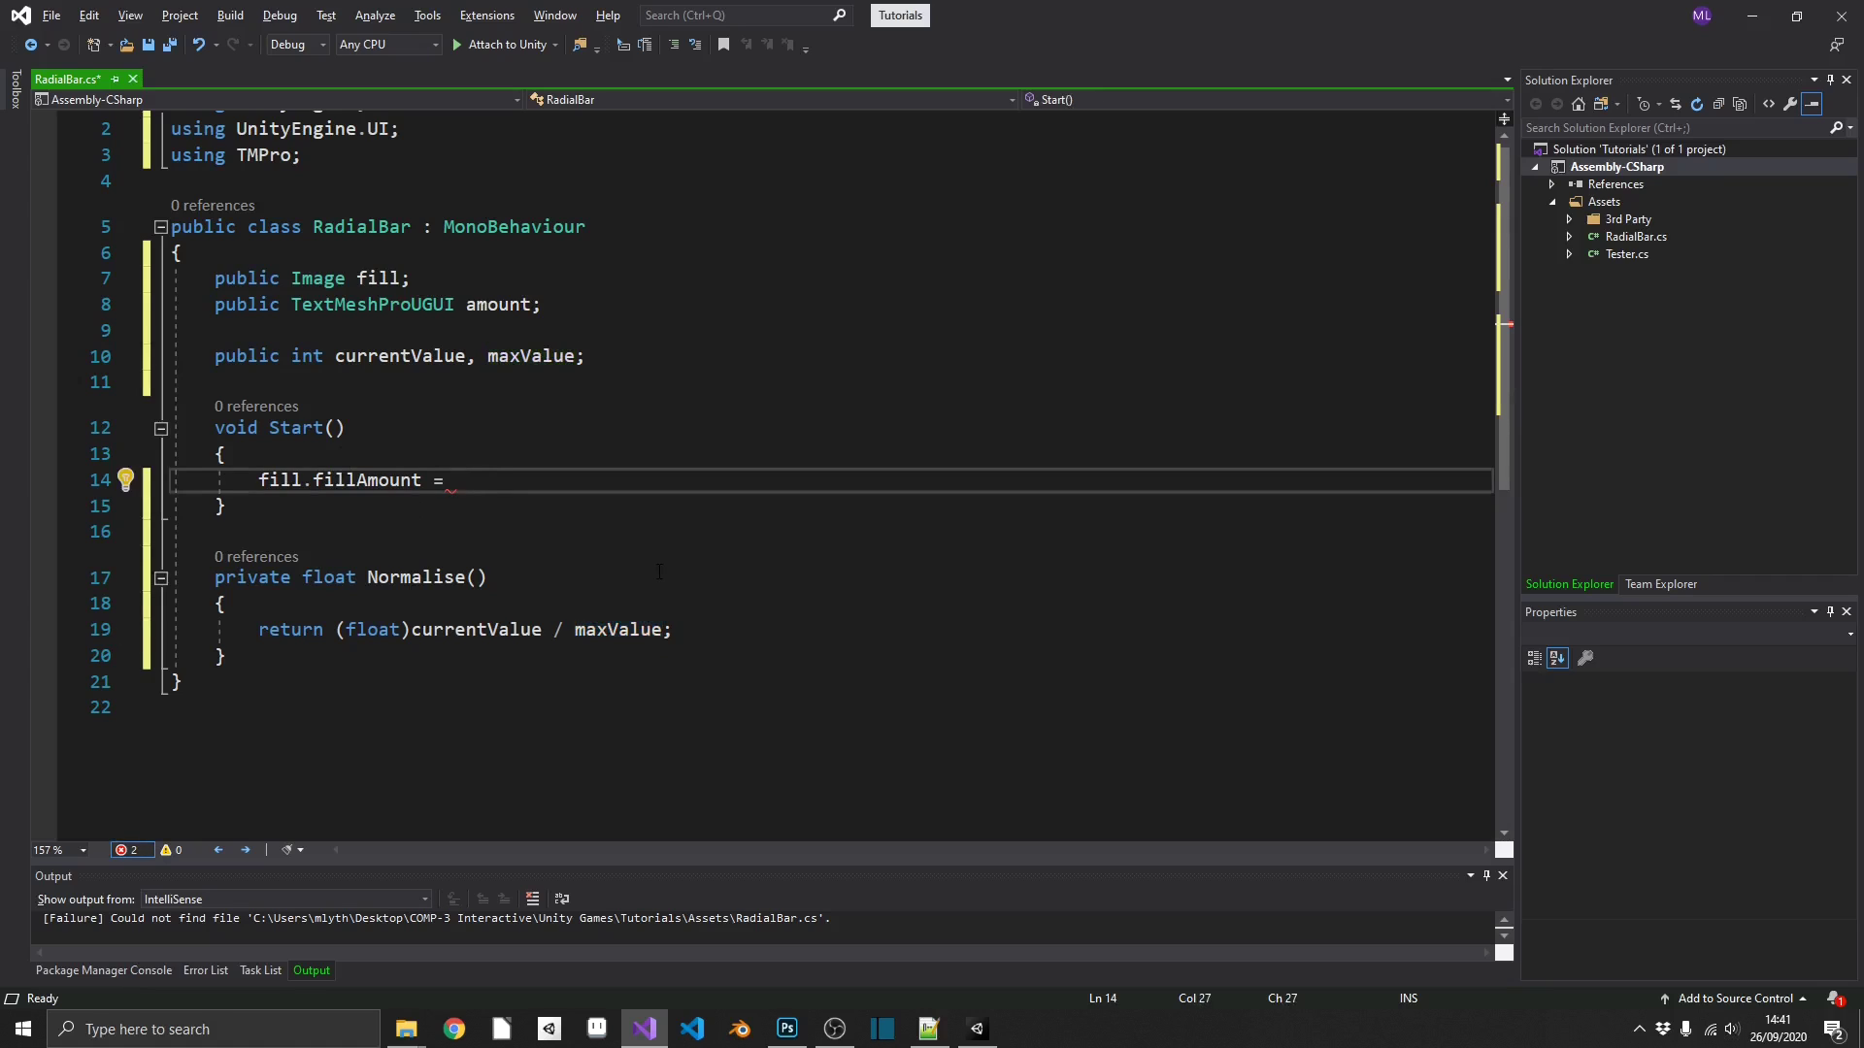
text(Normalise();)
key(Return)
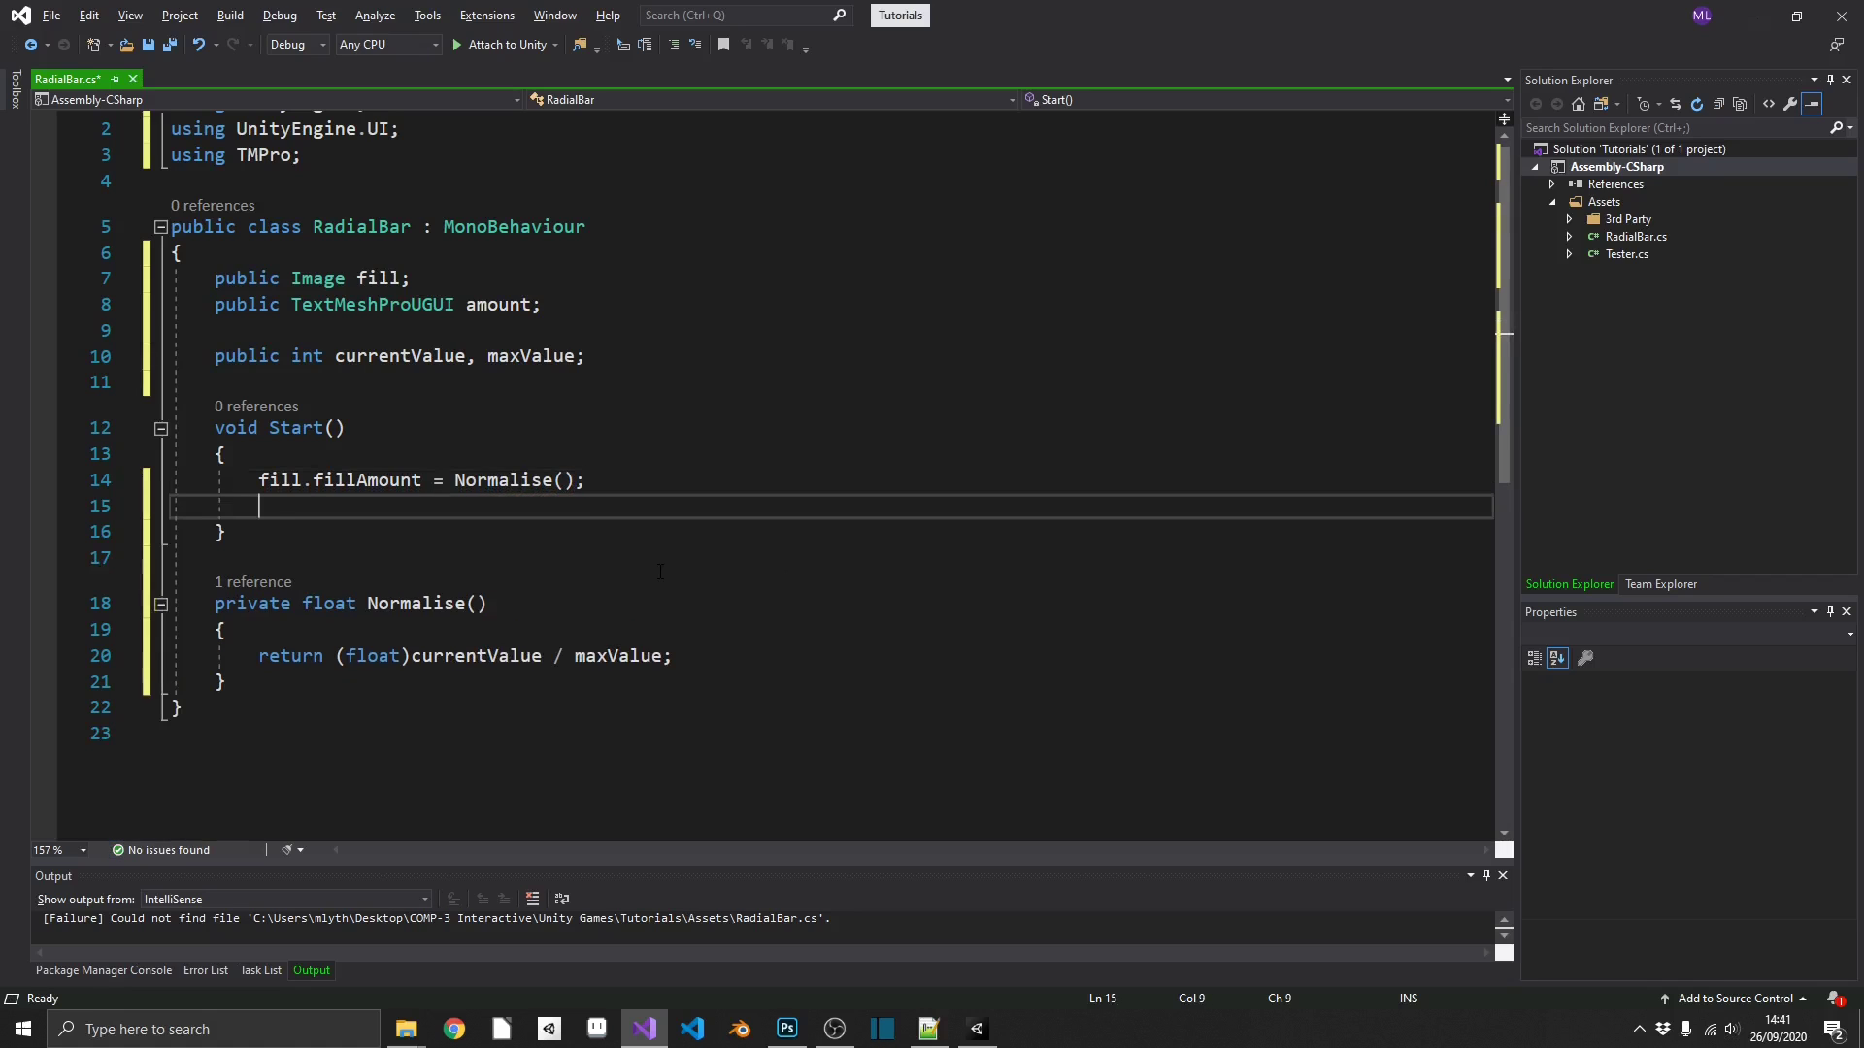
text(amount.tex)
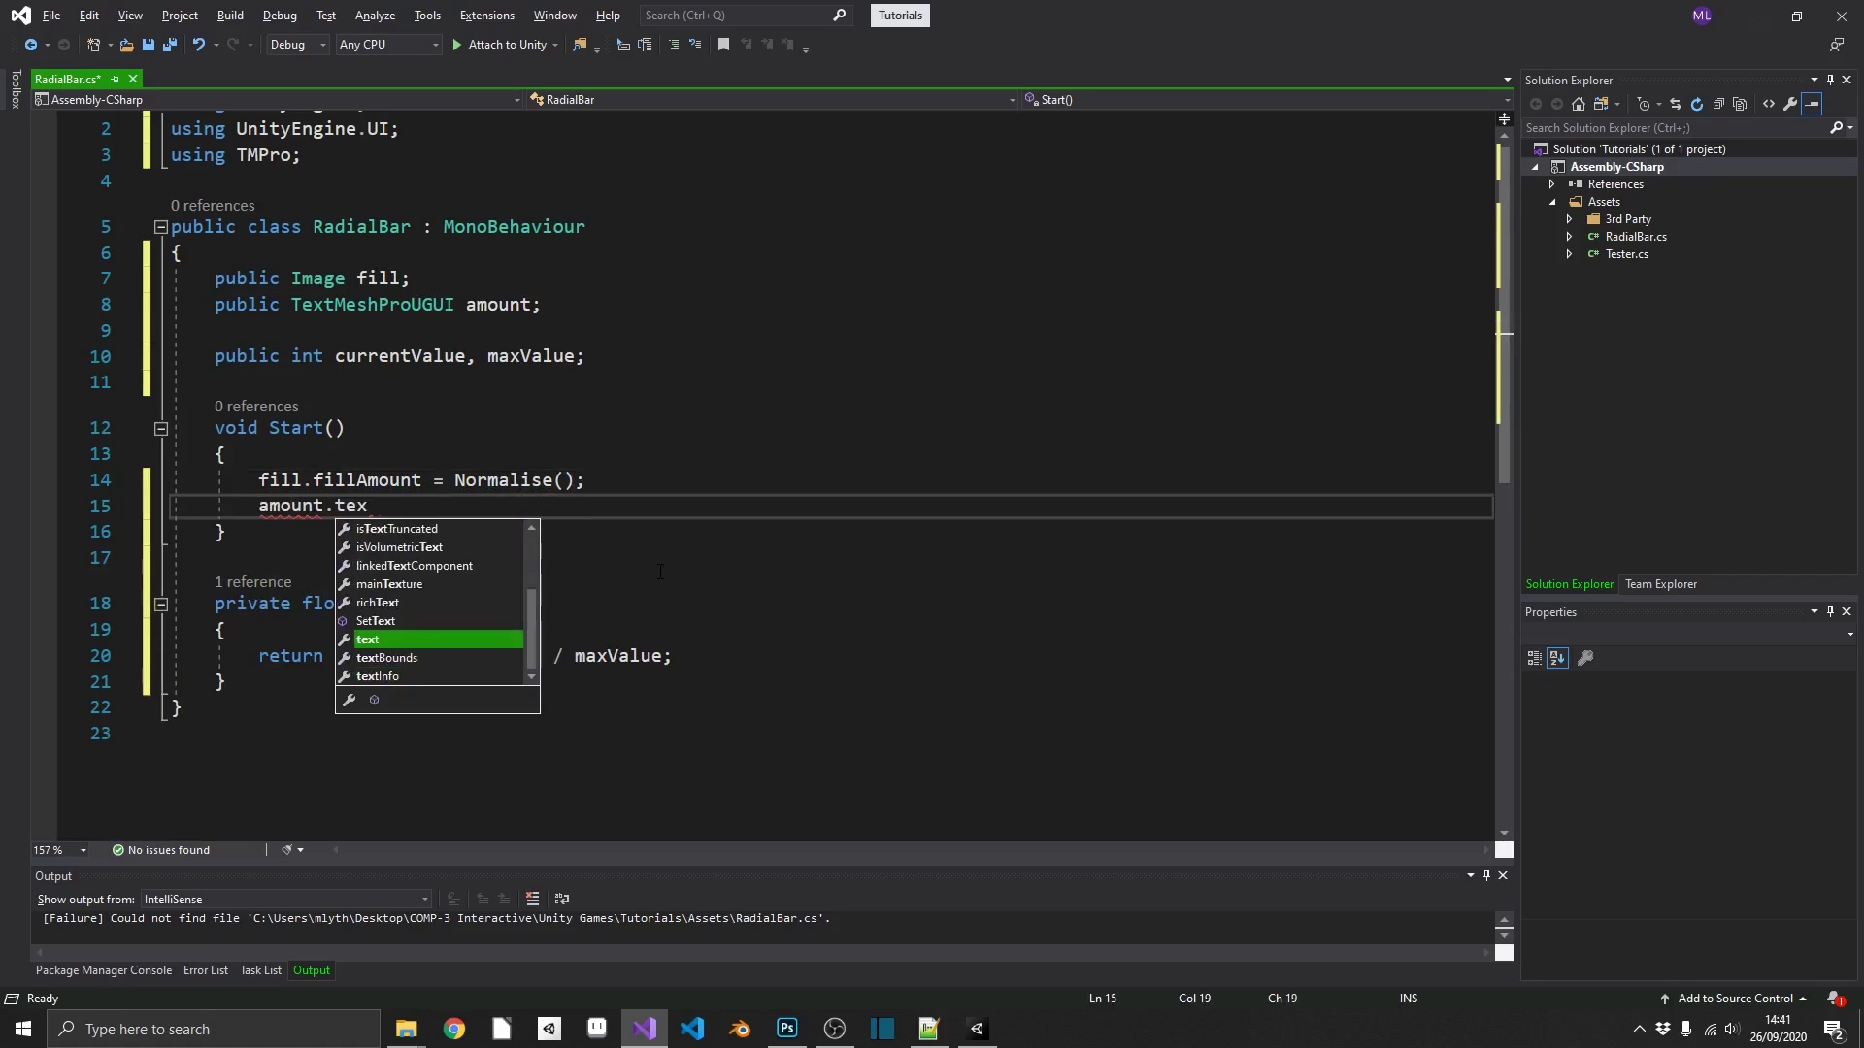
text(t = $")
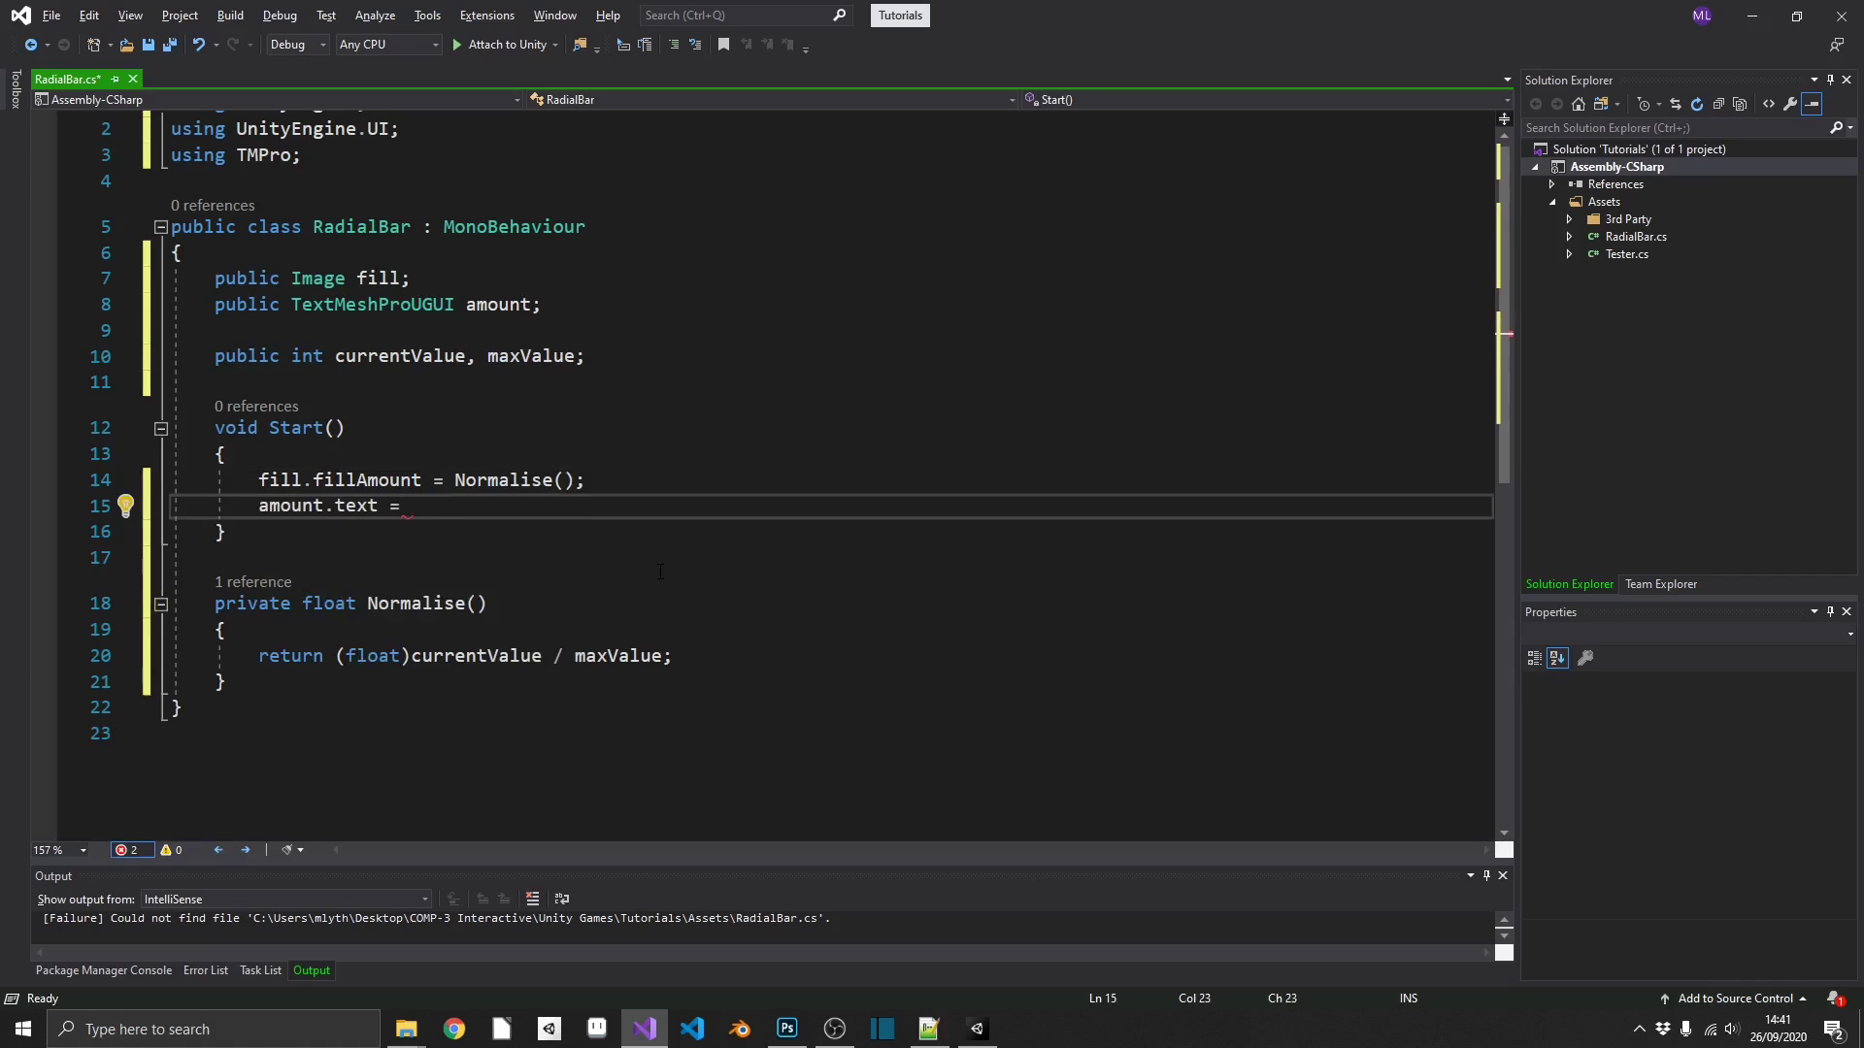
key(End)
text(;)
key(Left)
key(Left)
text({currentValue})
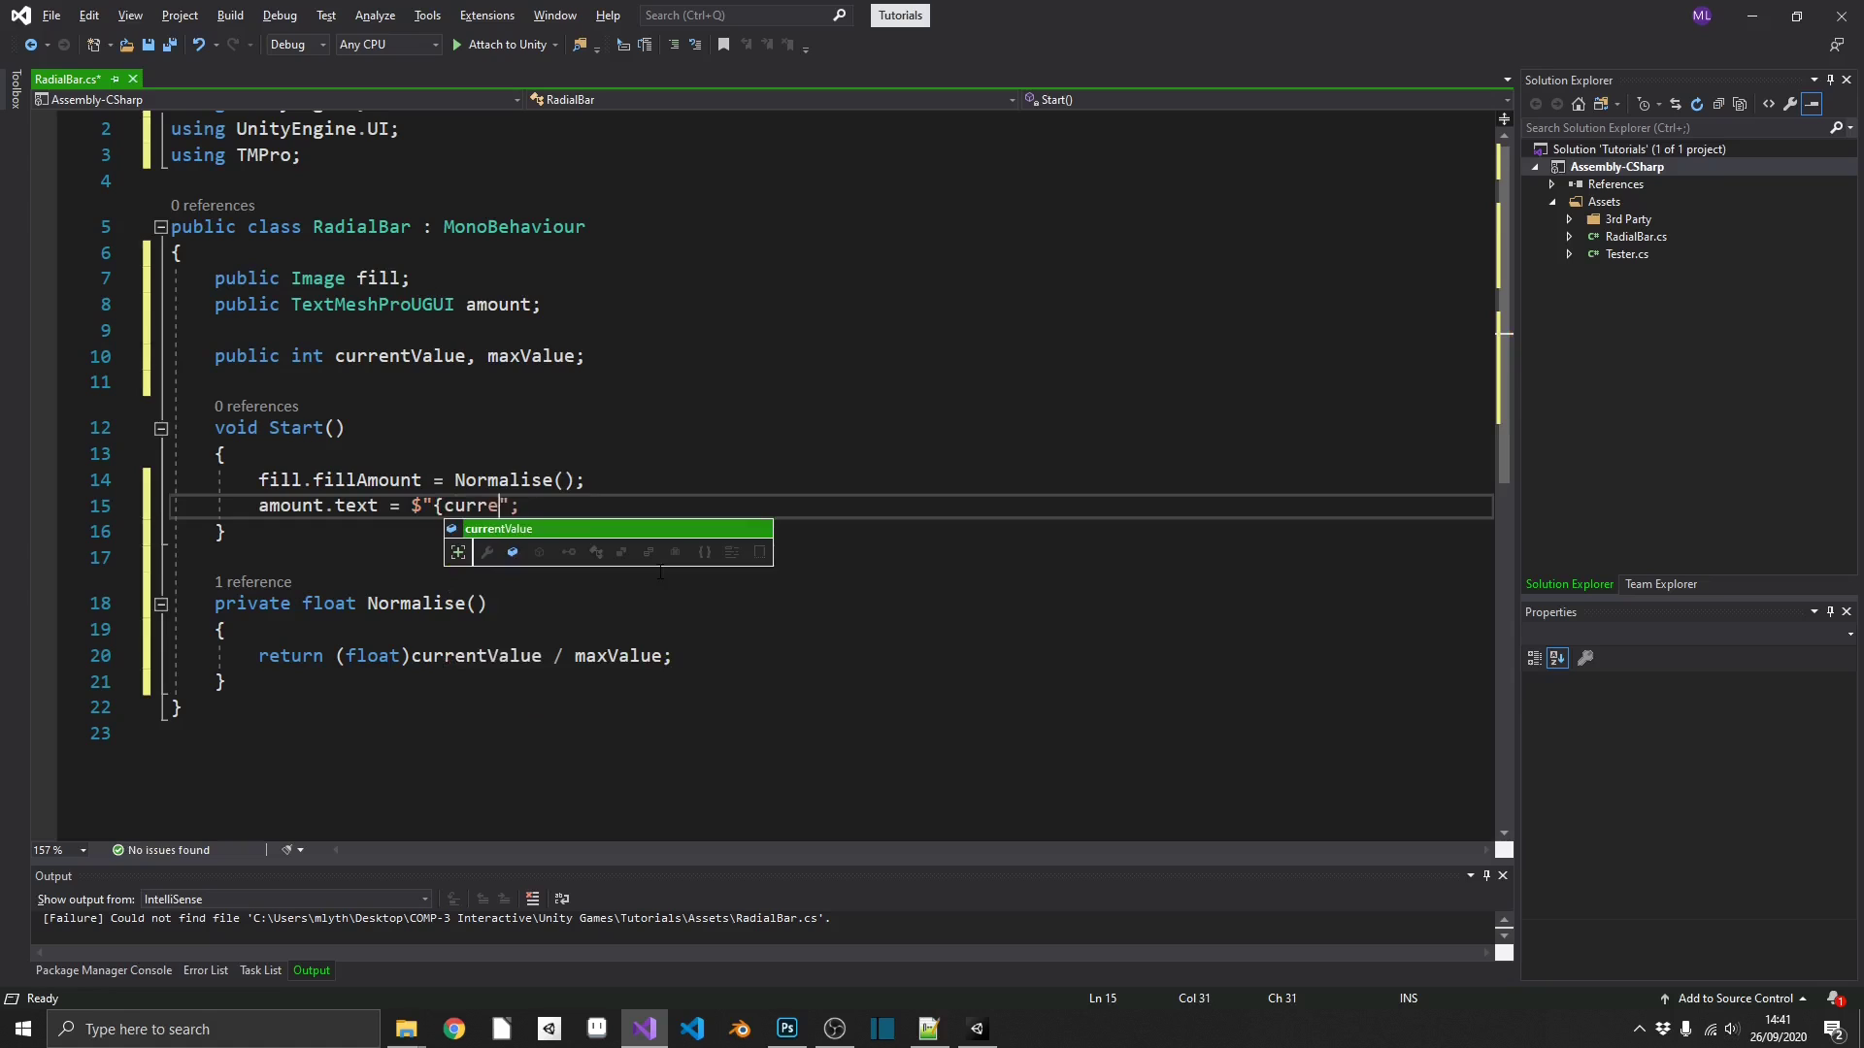
text(/{maxValue)
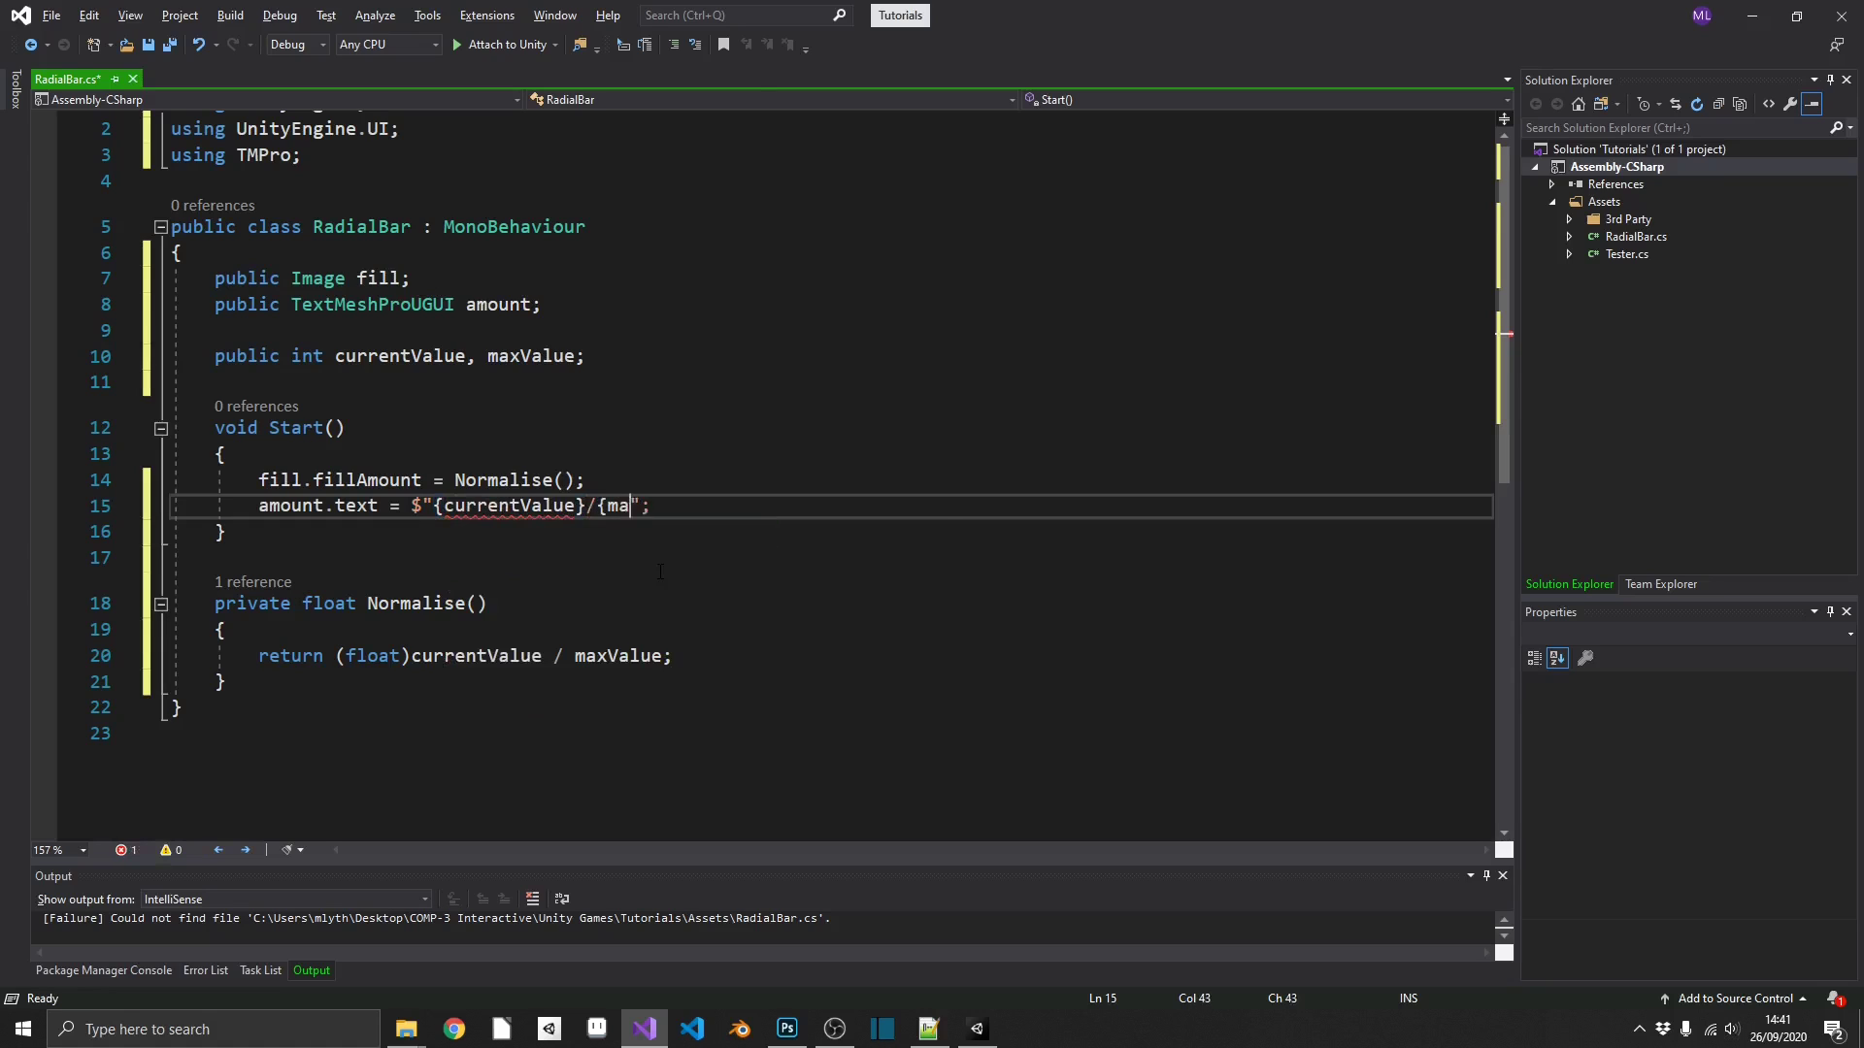
text(})
key(ctrl+s)
click(379, 572)
key(Return)
key(Return)
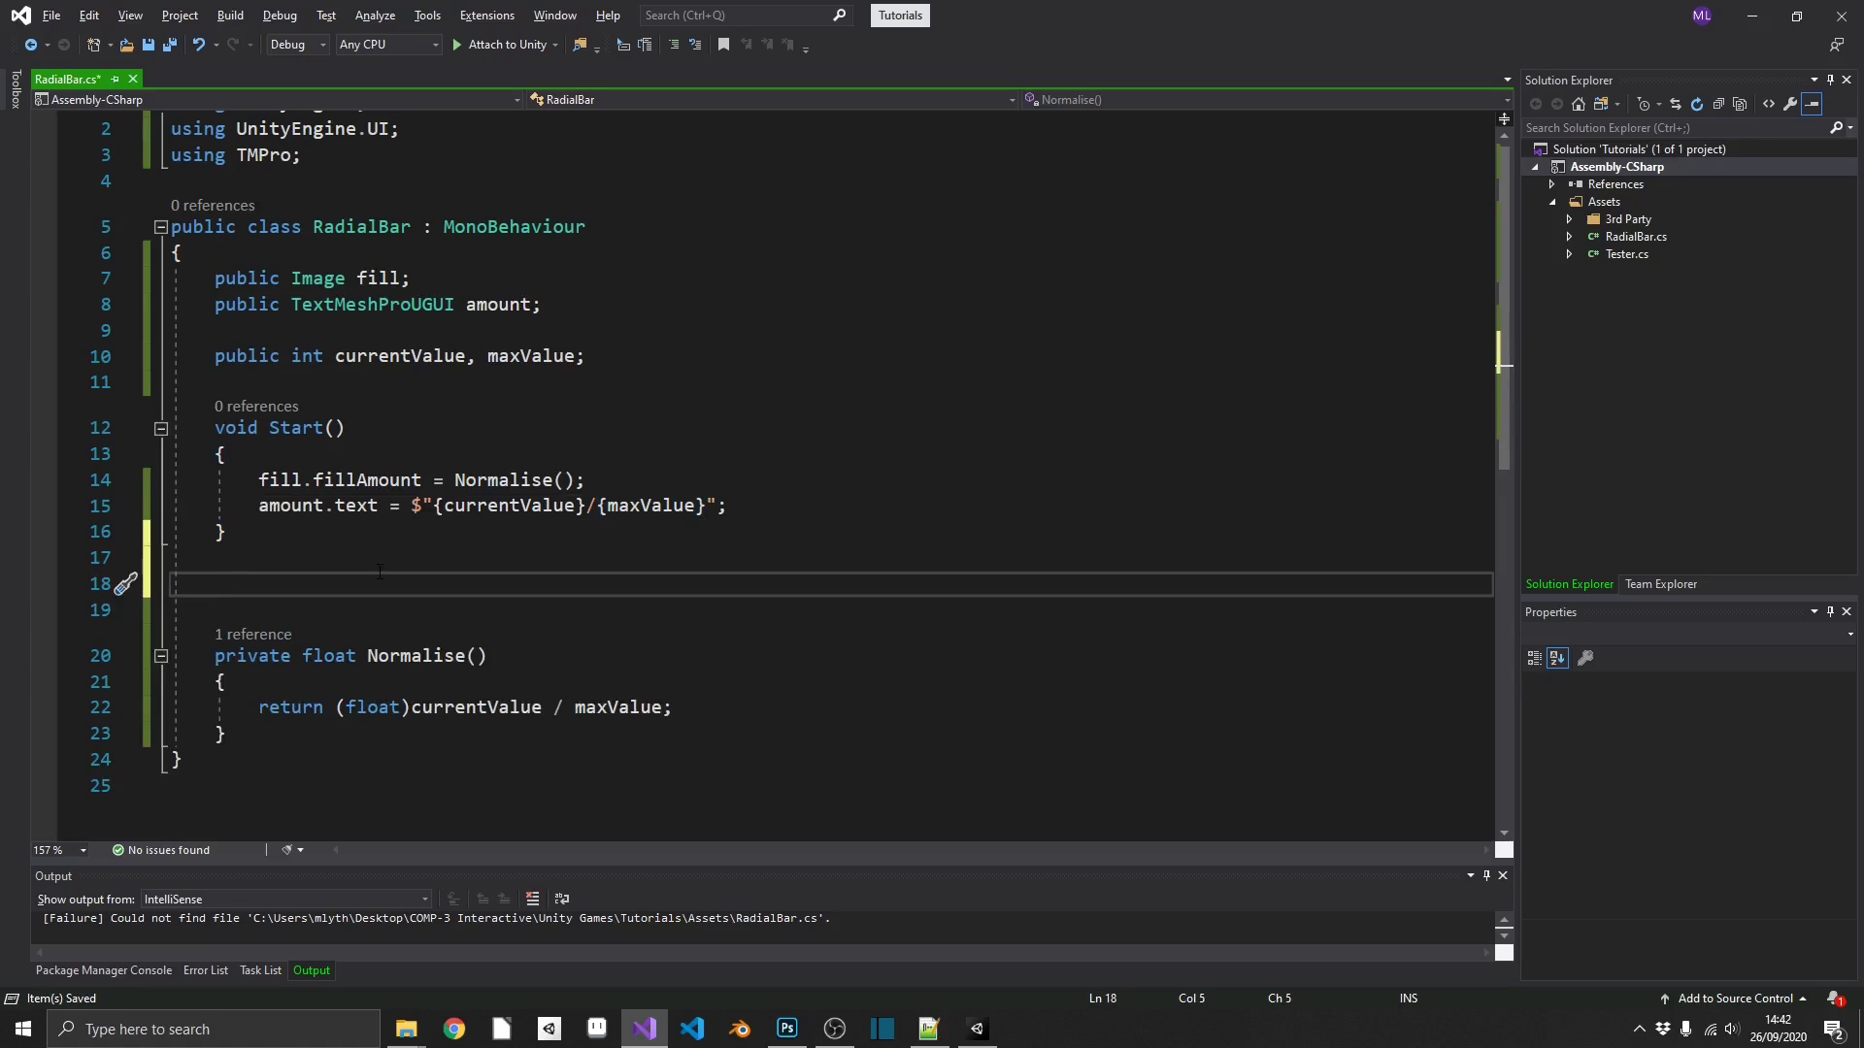
Create a public void Add(int val) method that increases currentValue by val.
text(public void)
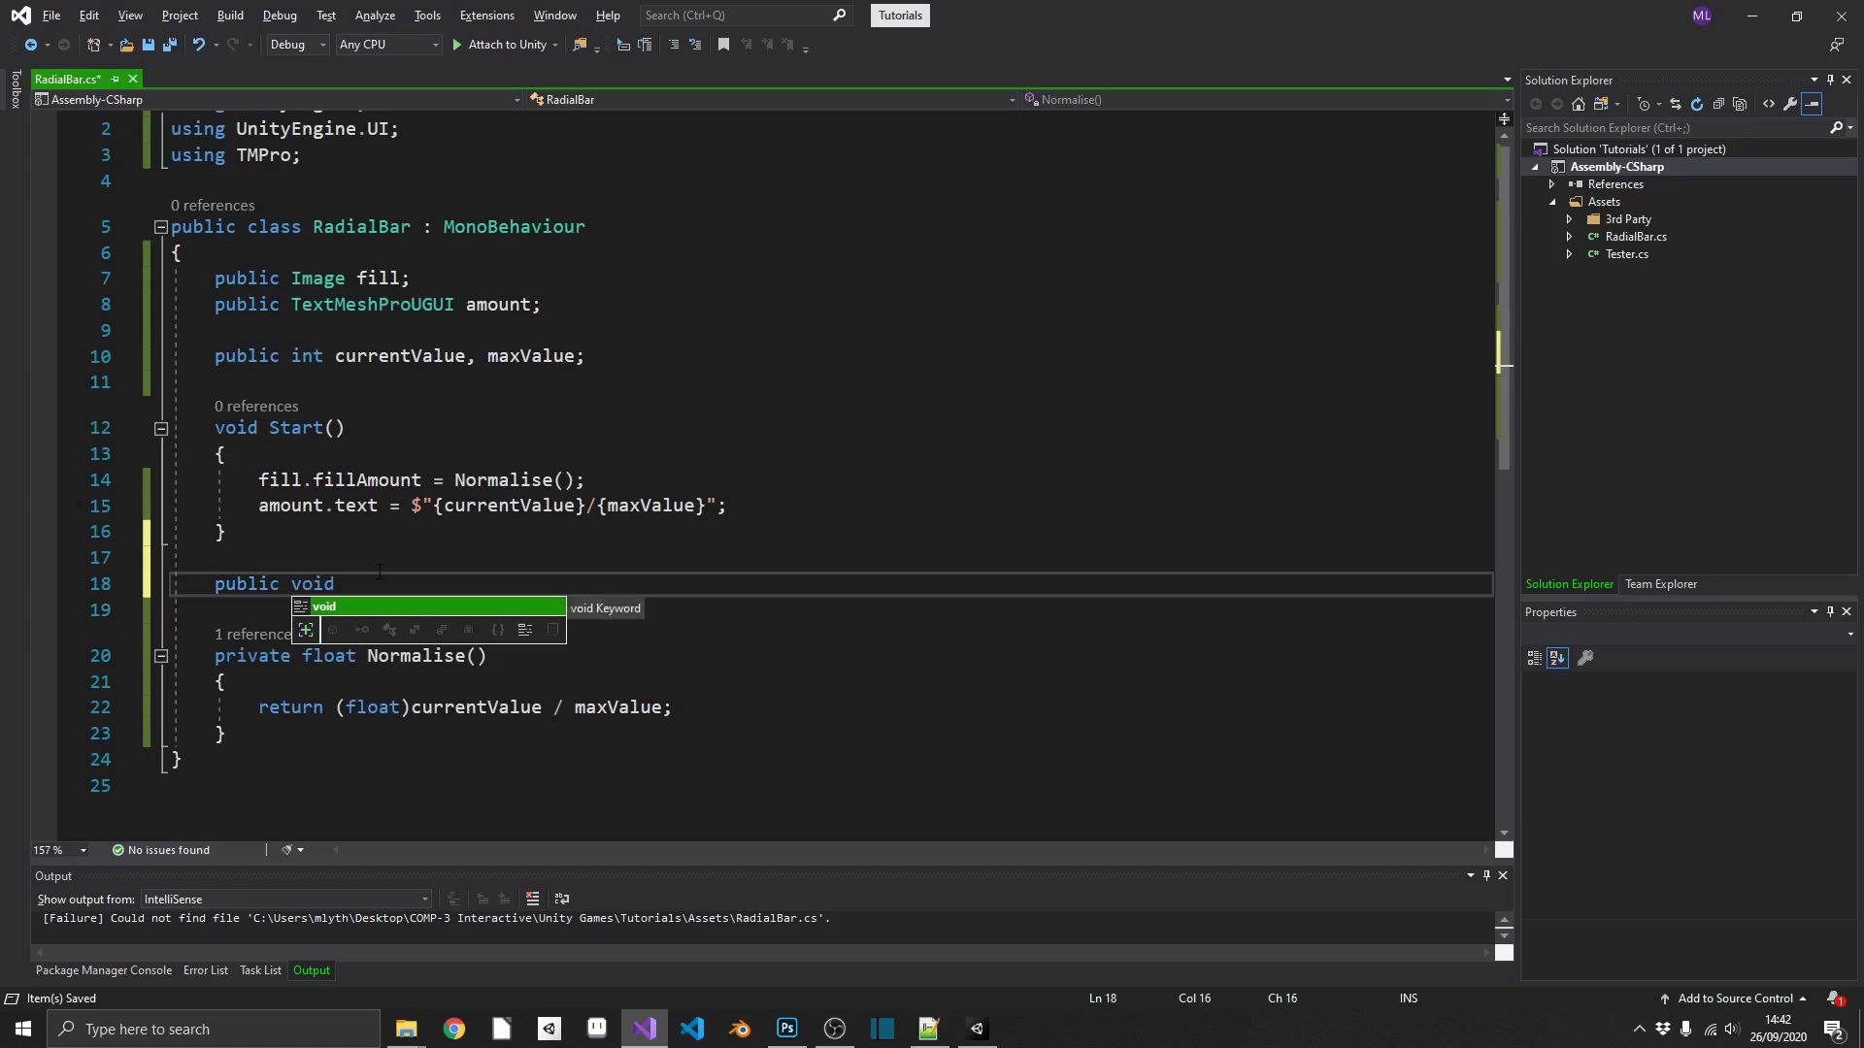
text( Add(){)
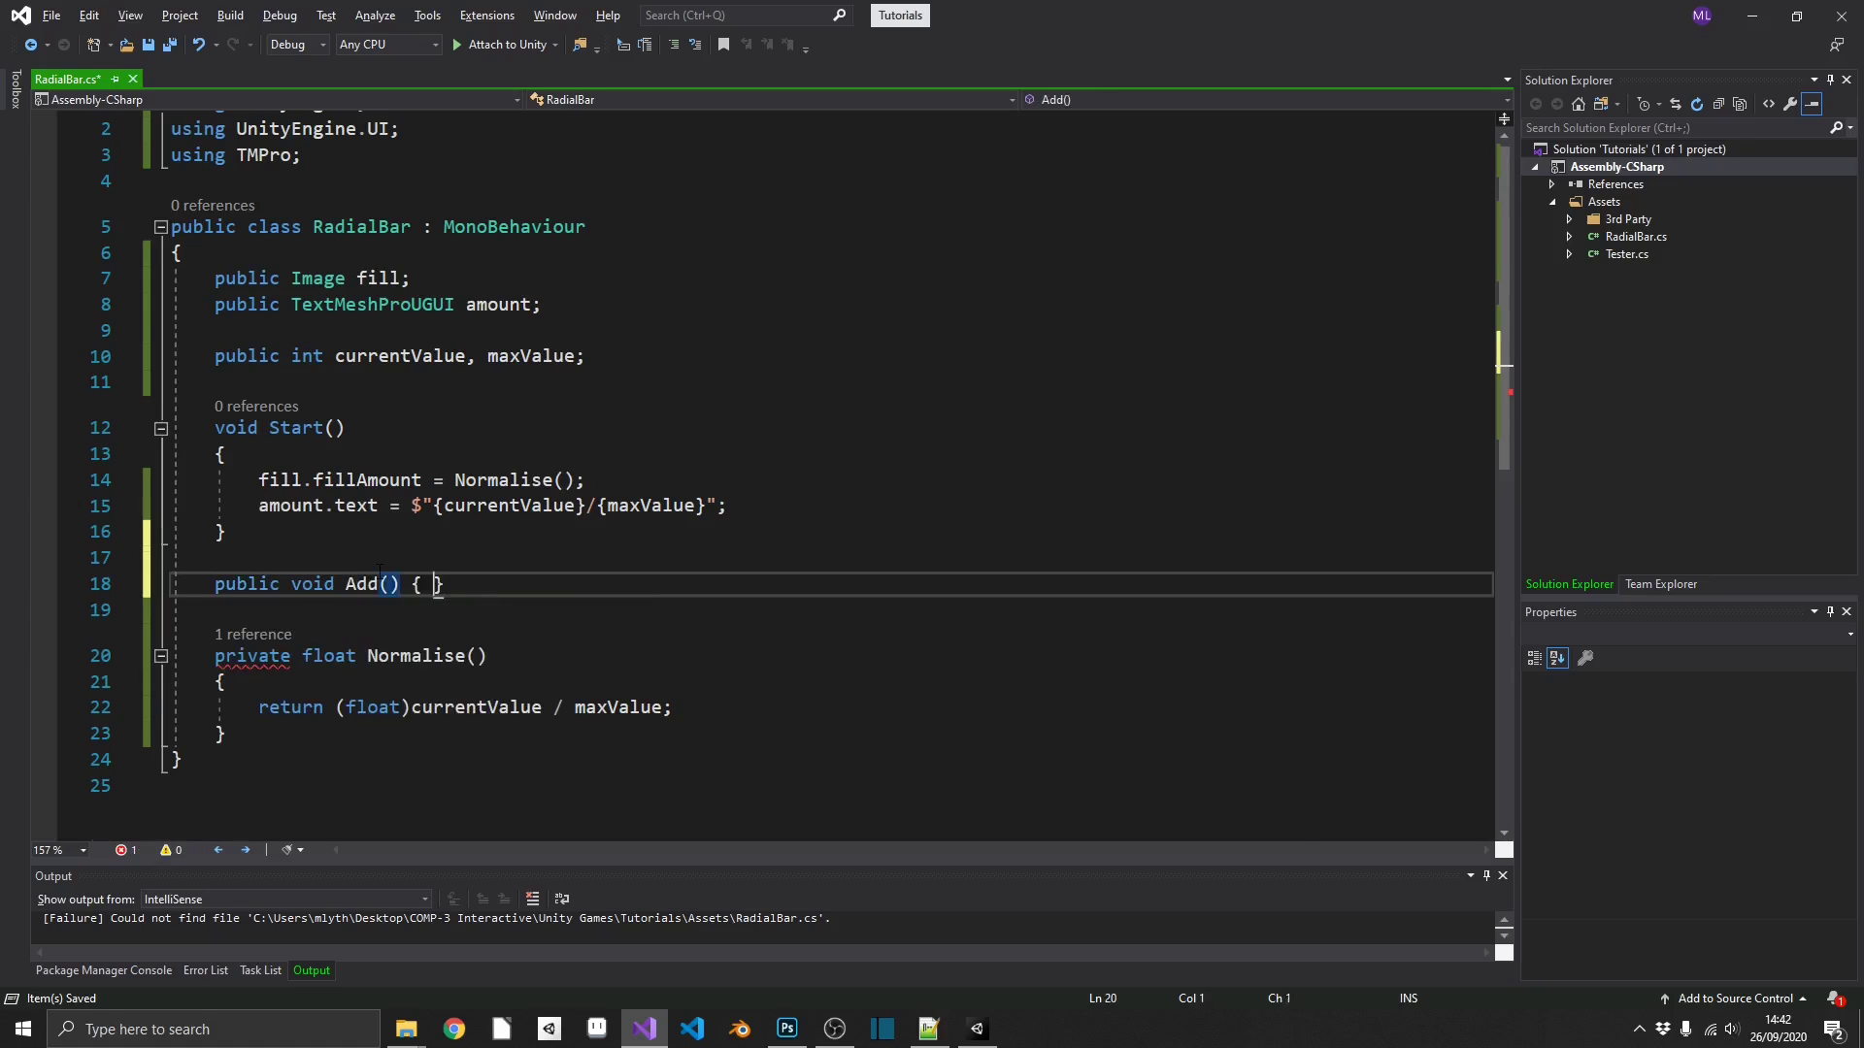
key(Return)
click(391, 583)
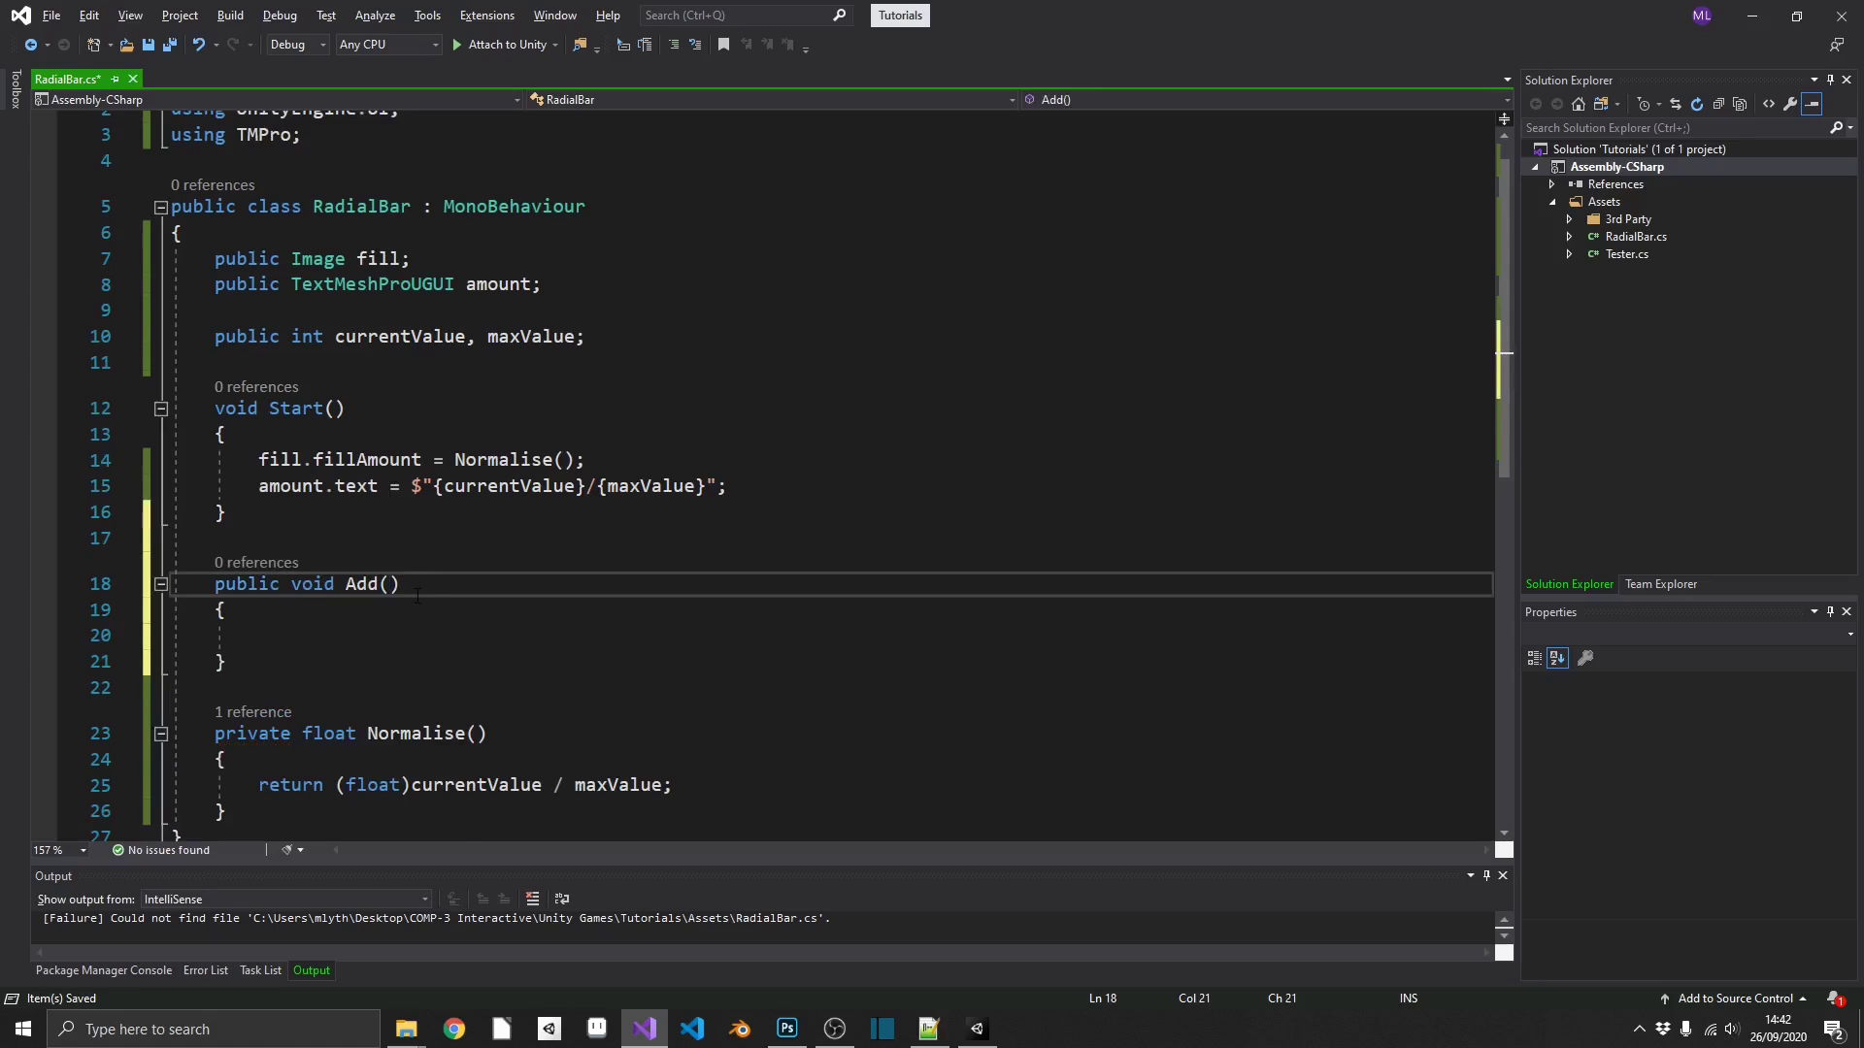
text(int val)
click(411, 636)
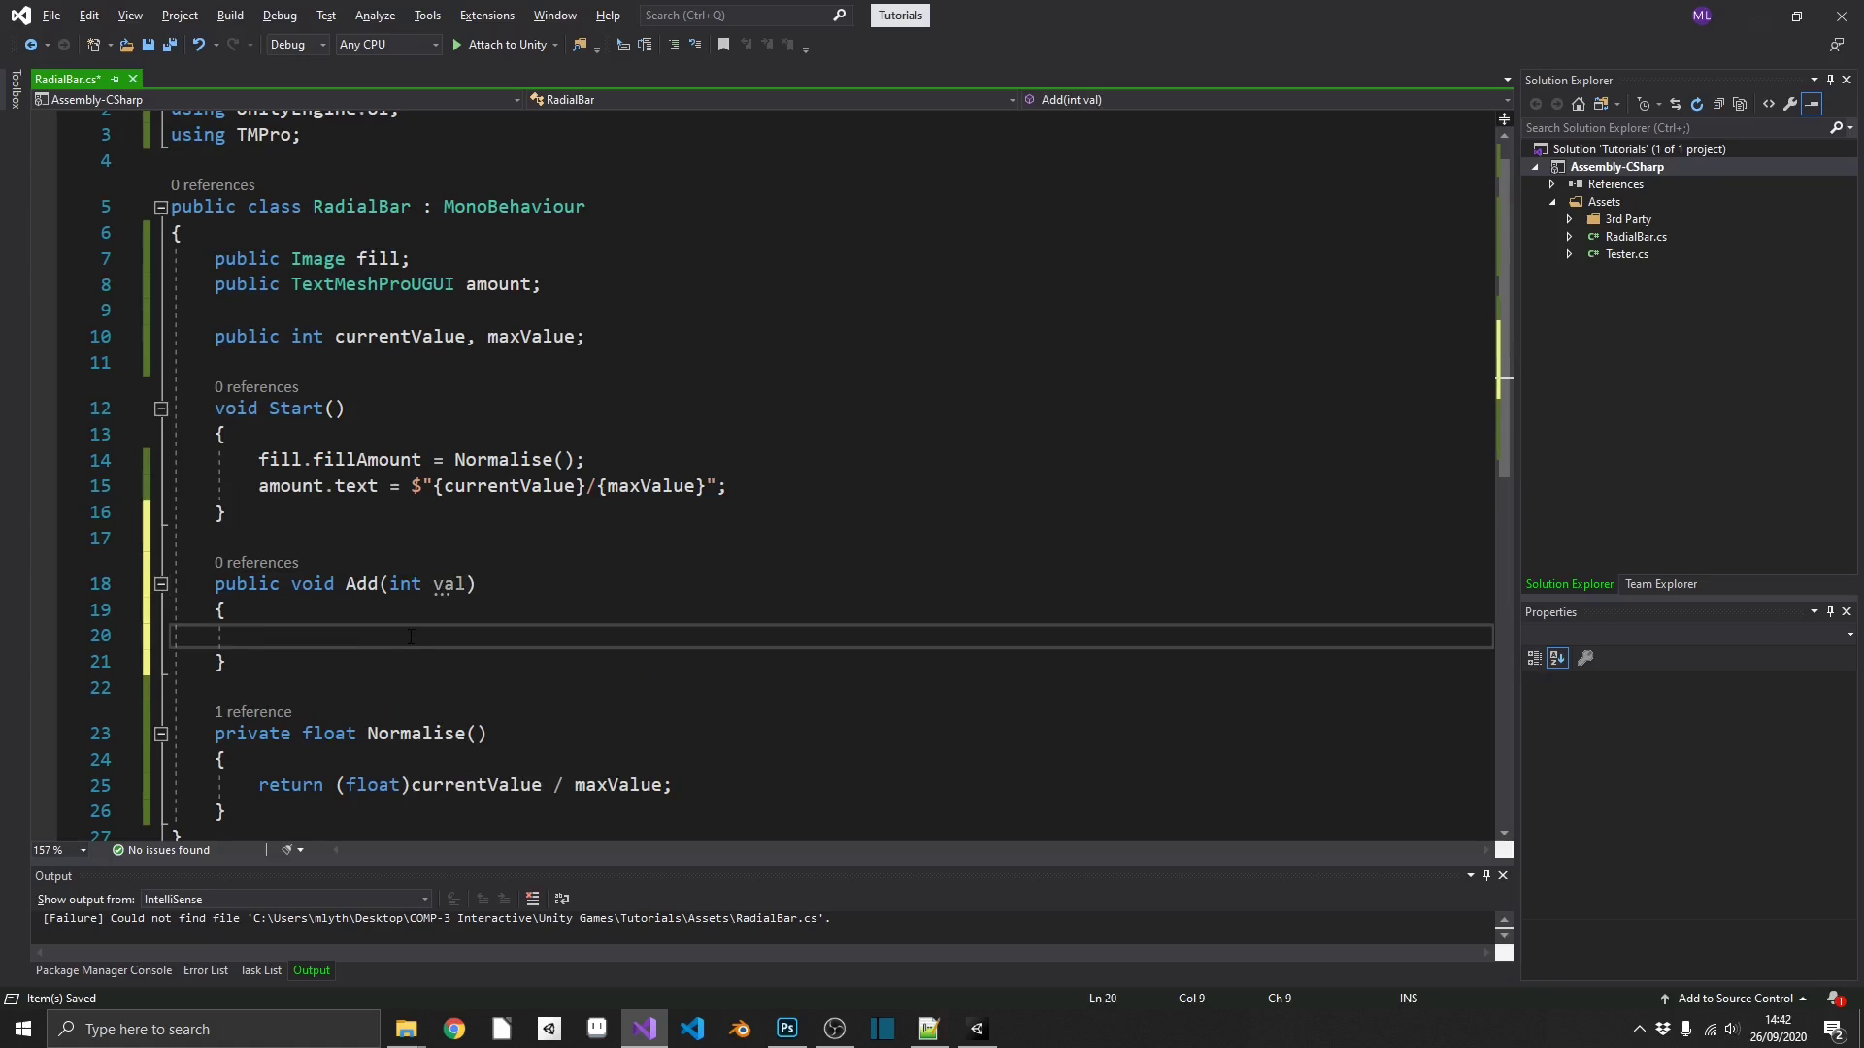
text(cur)
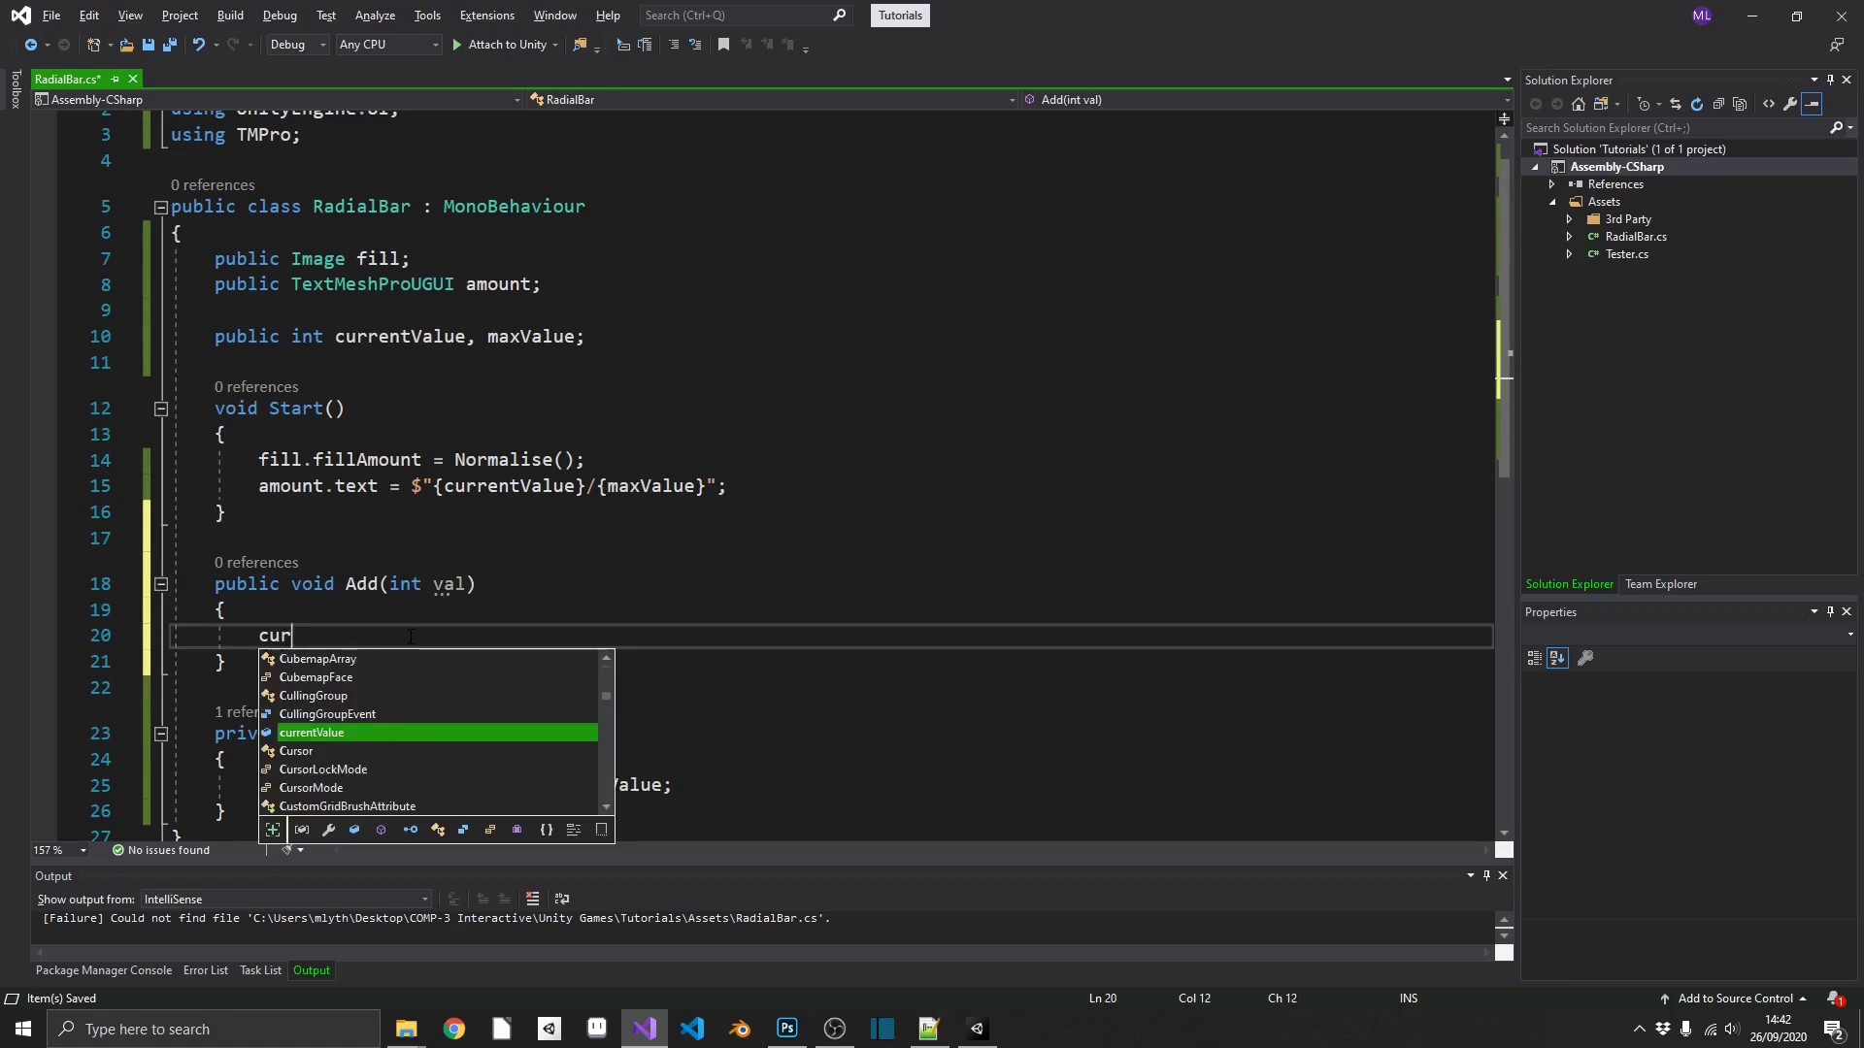
text(rentValue += val;)
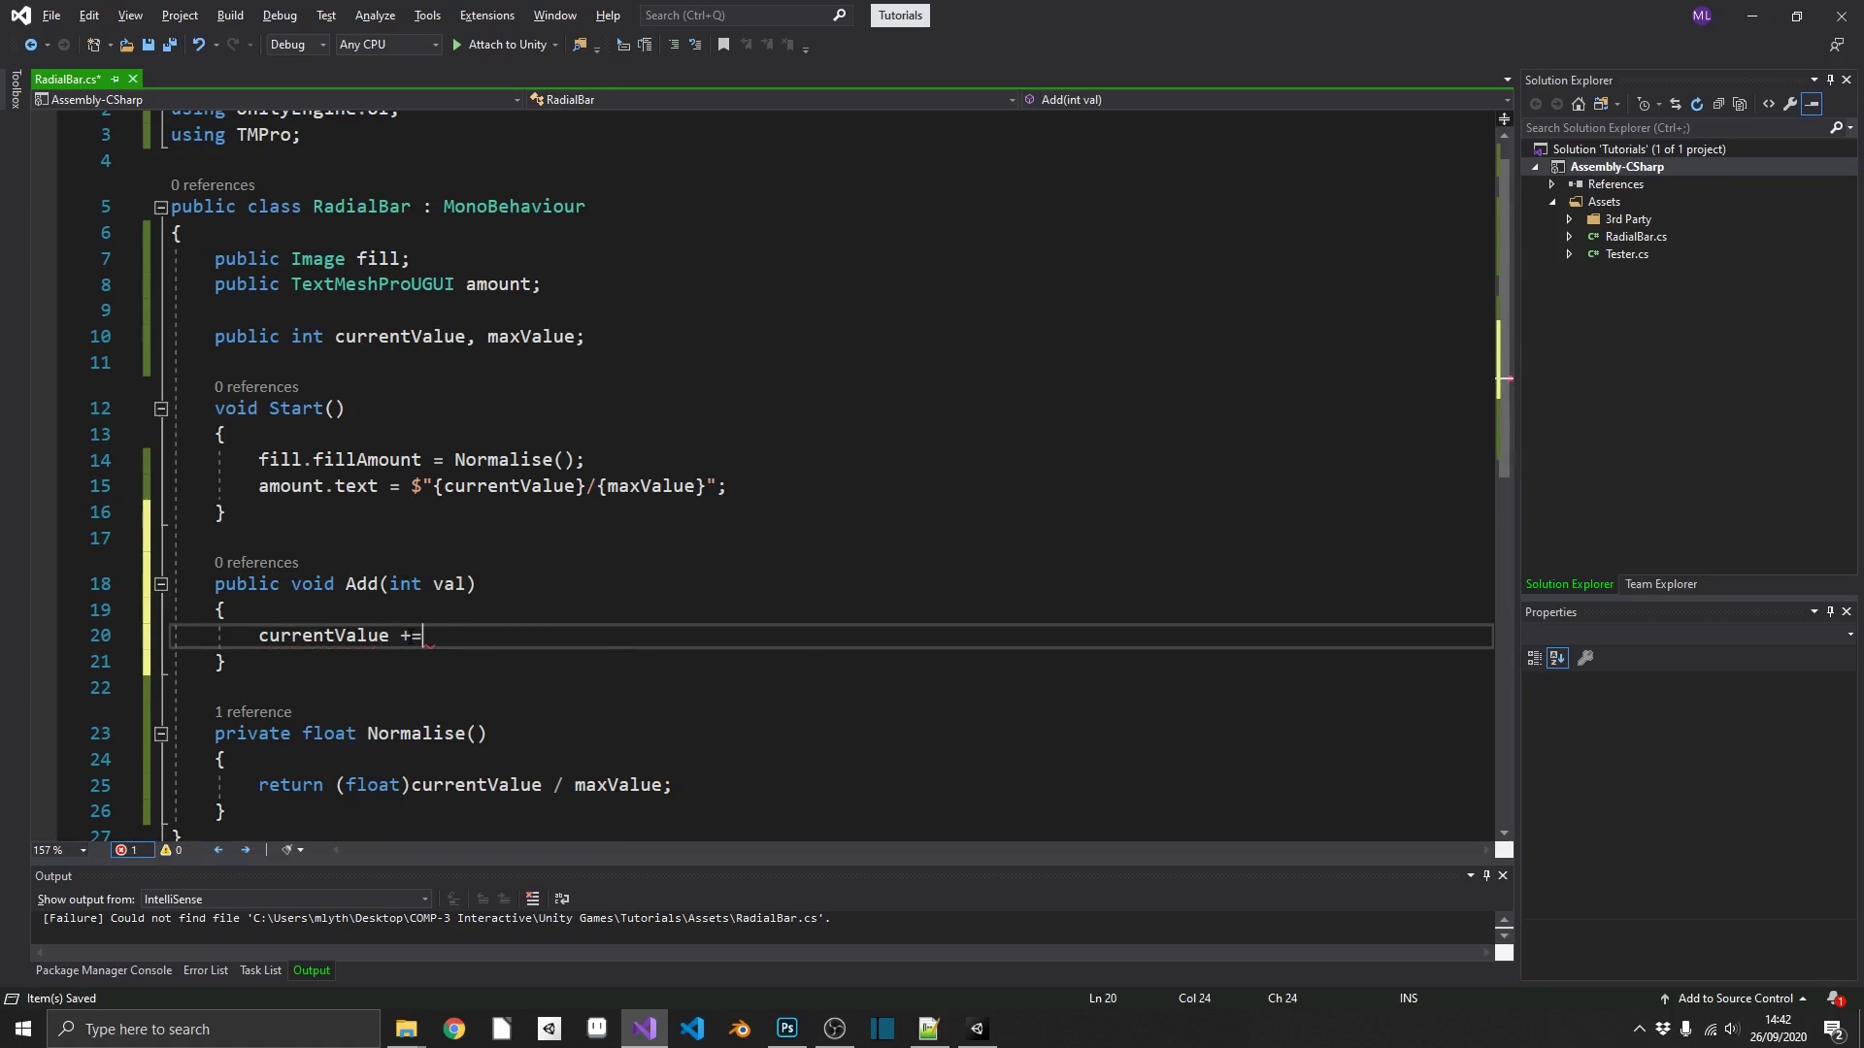
key(Return)
key(Return)
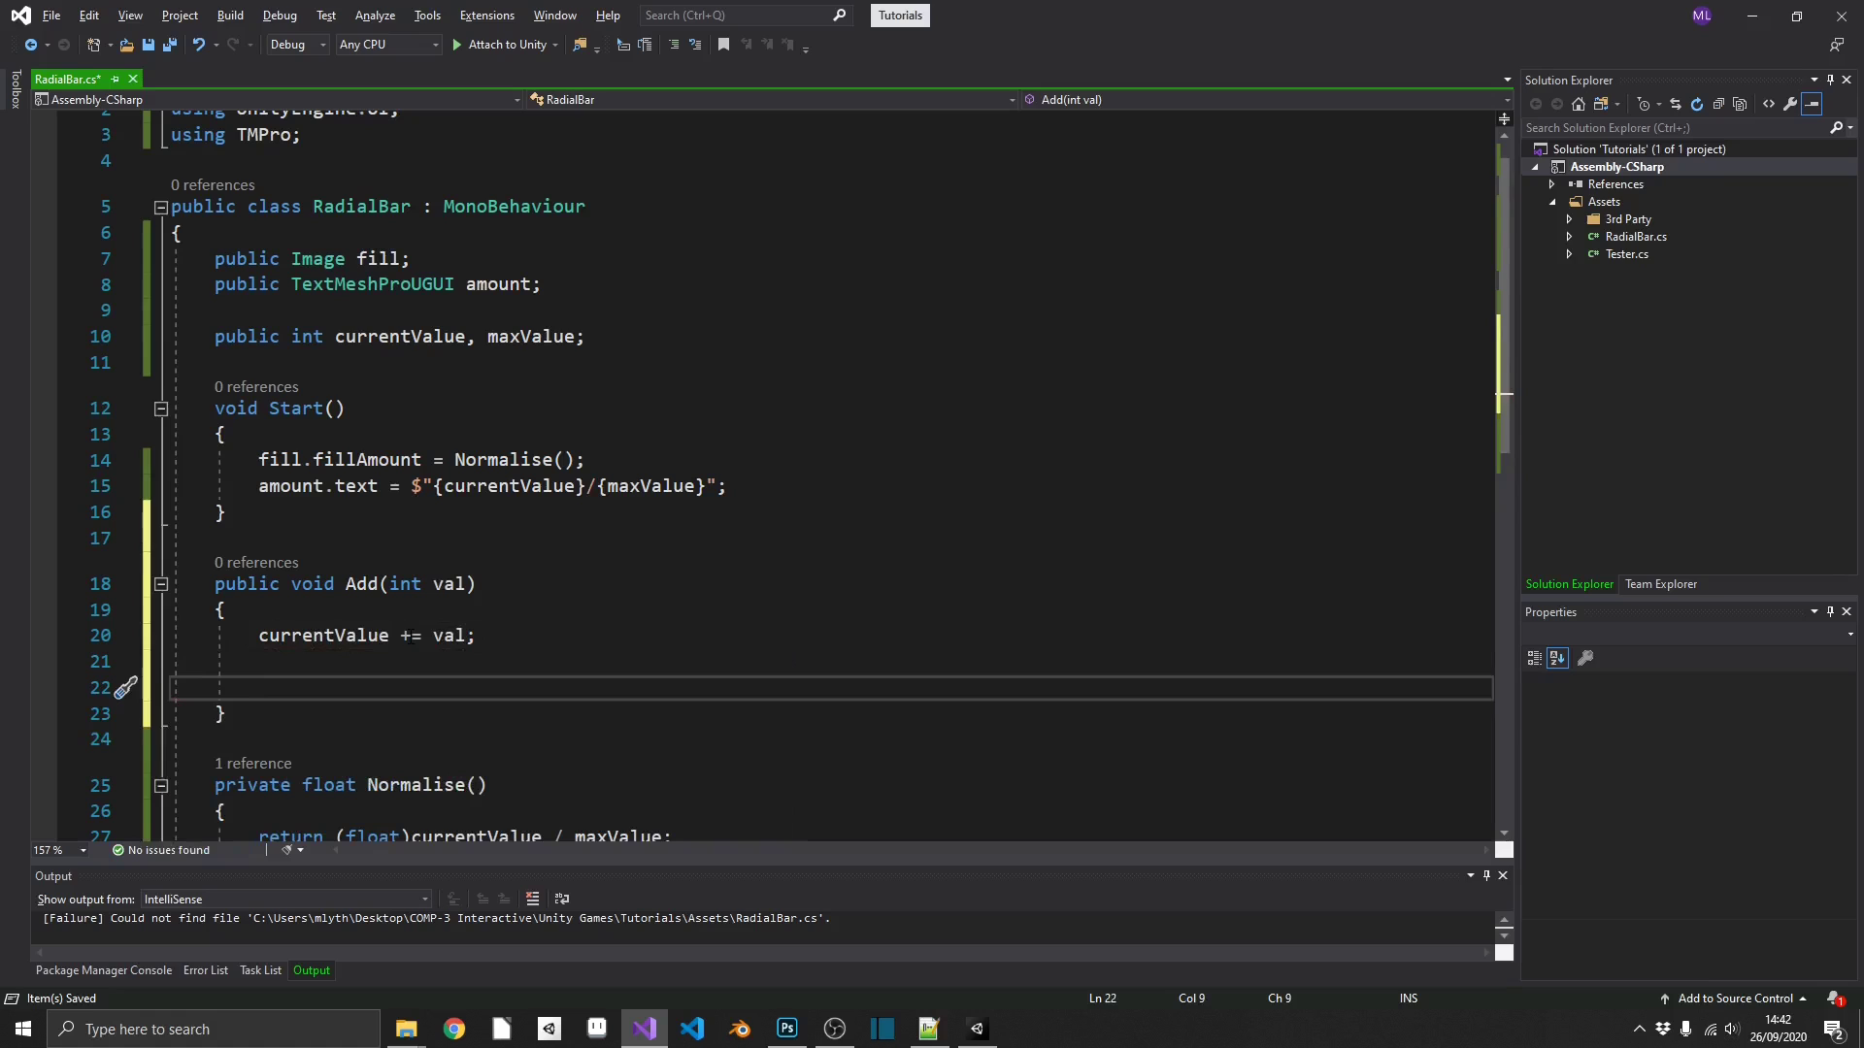
Cap currentValue at maxValue, paste the fill and text update lines into Add, and save.
text(if)
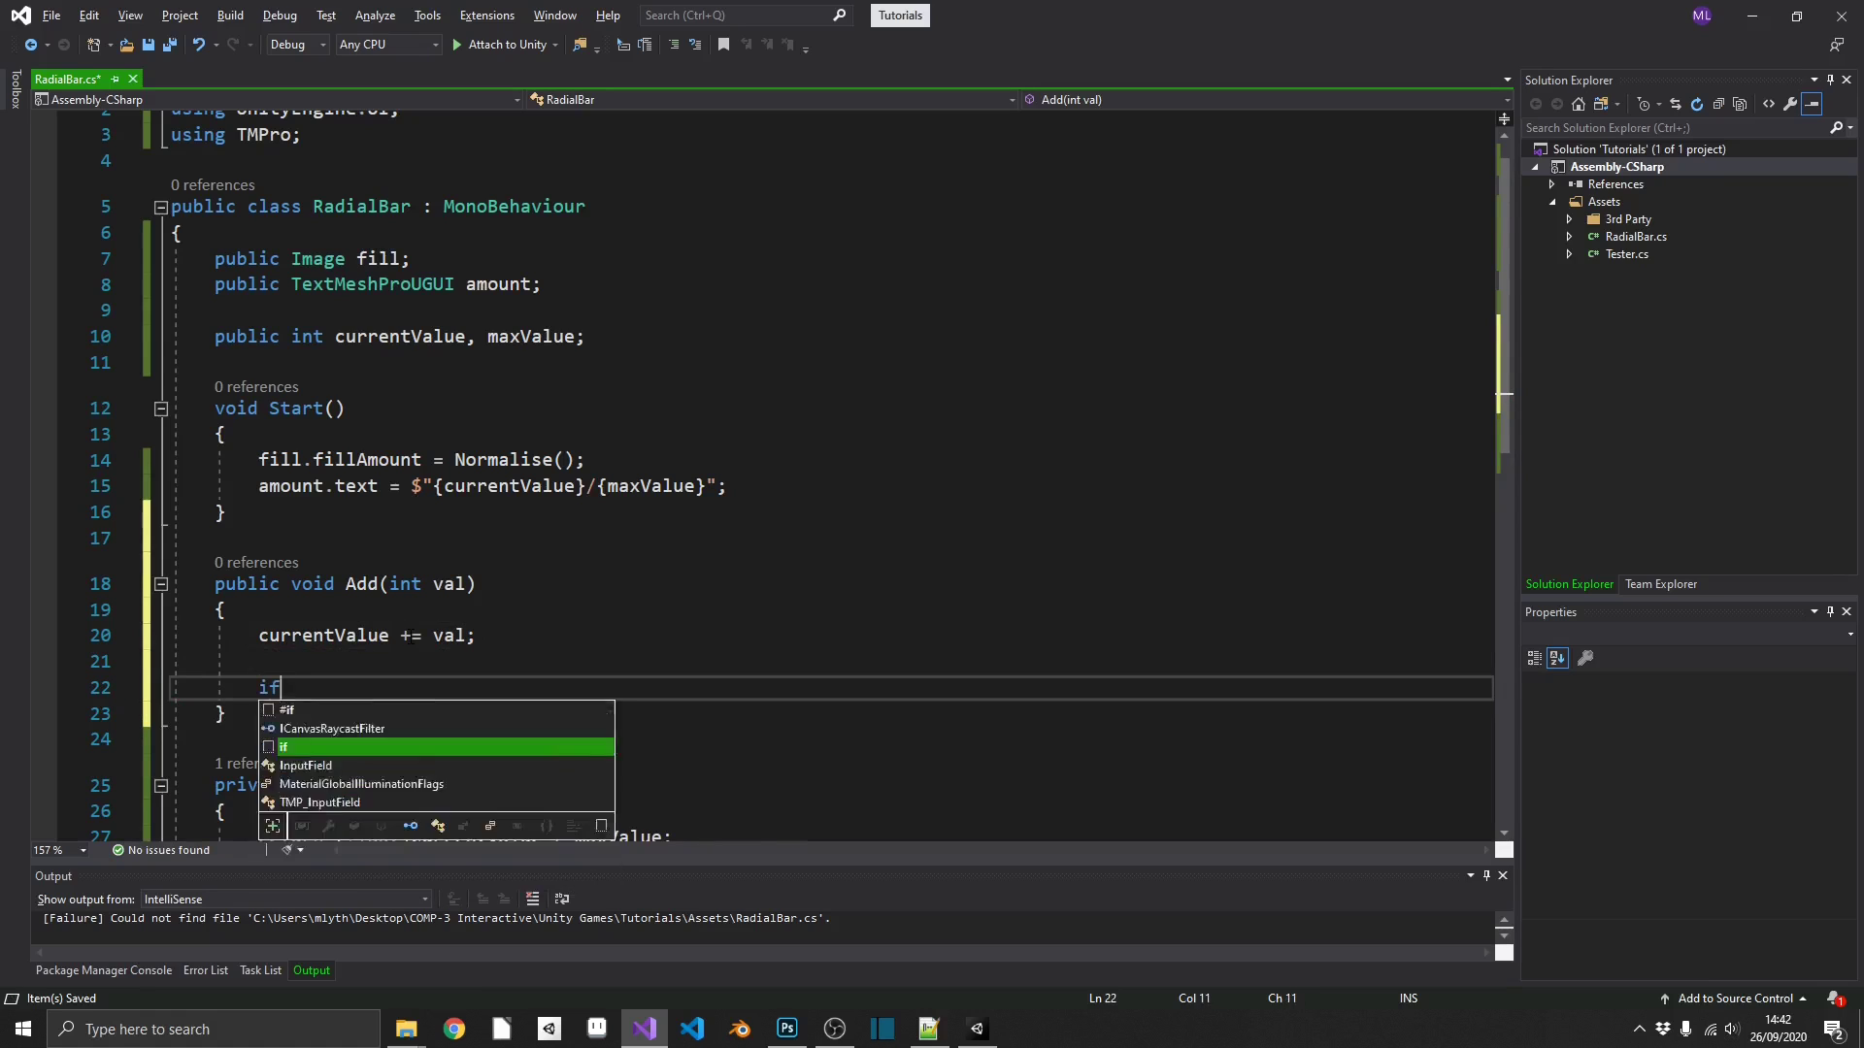
text((currentValue > maxValue))
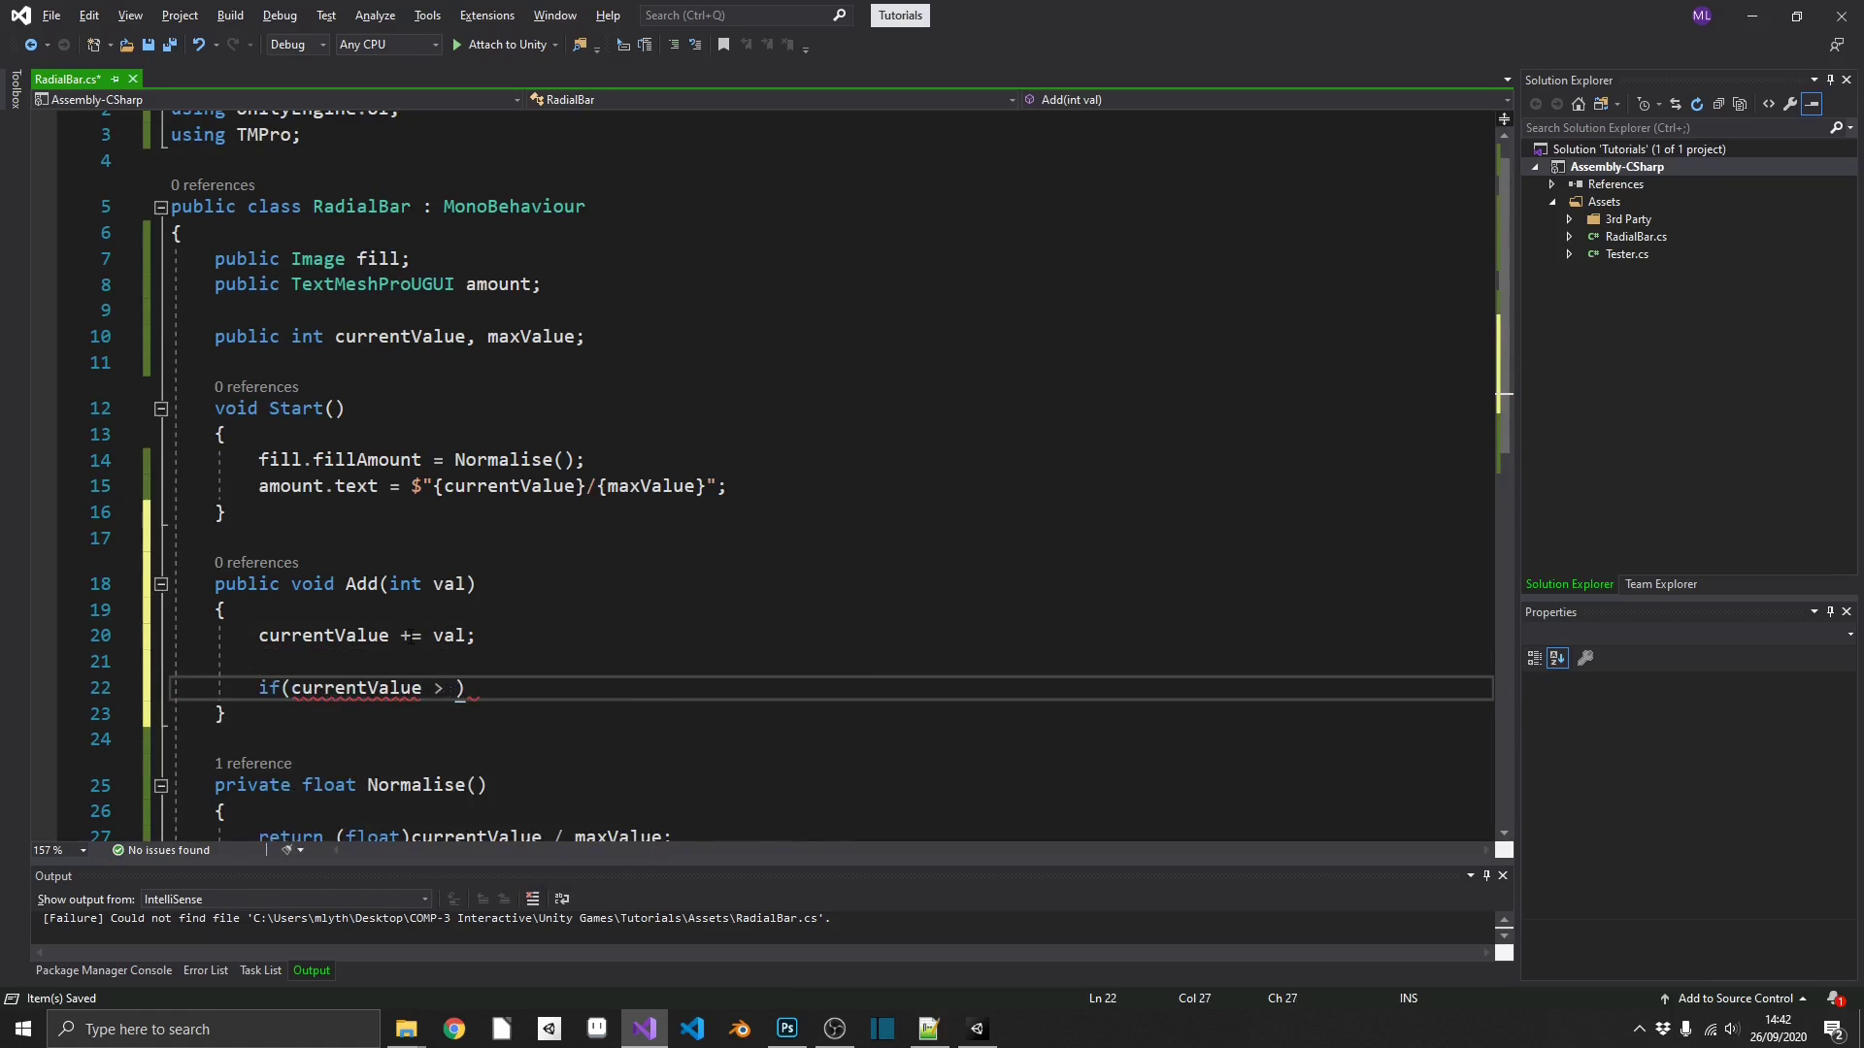
key(Return)
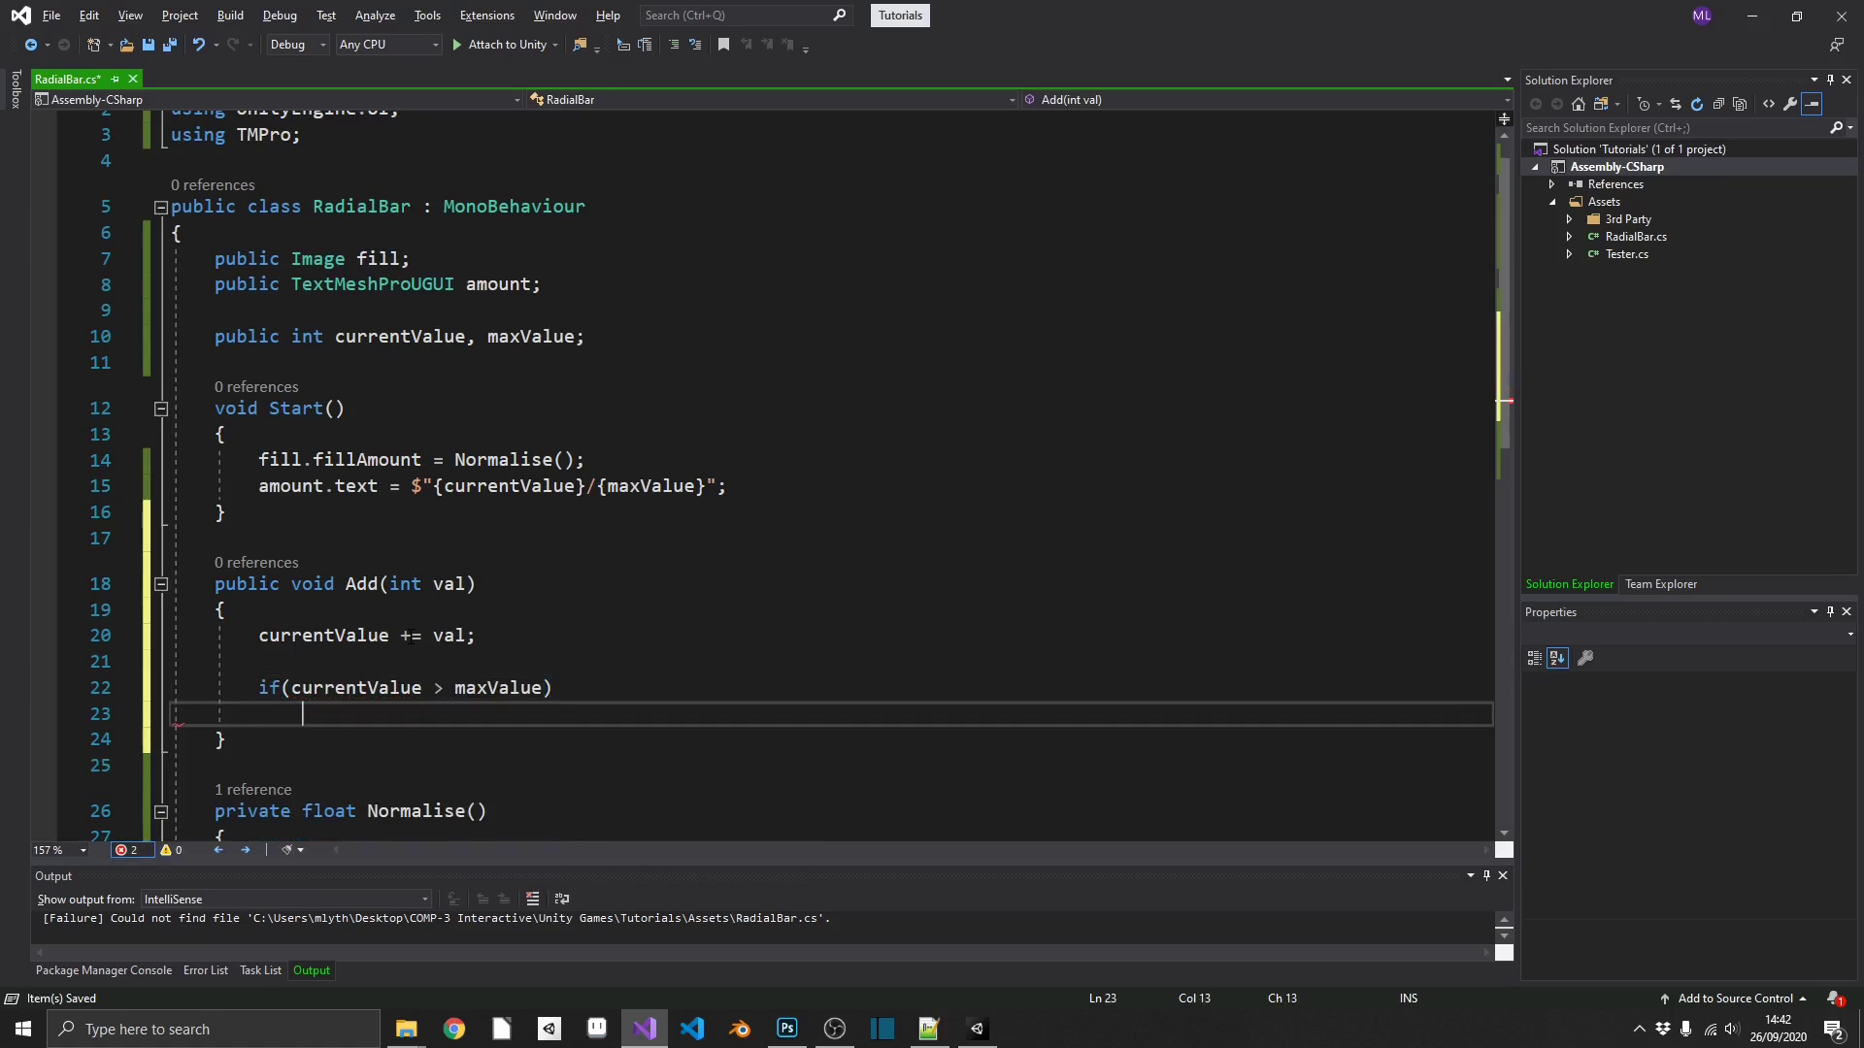
text(currentValue = )
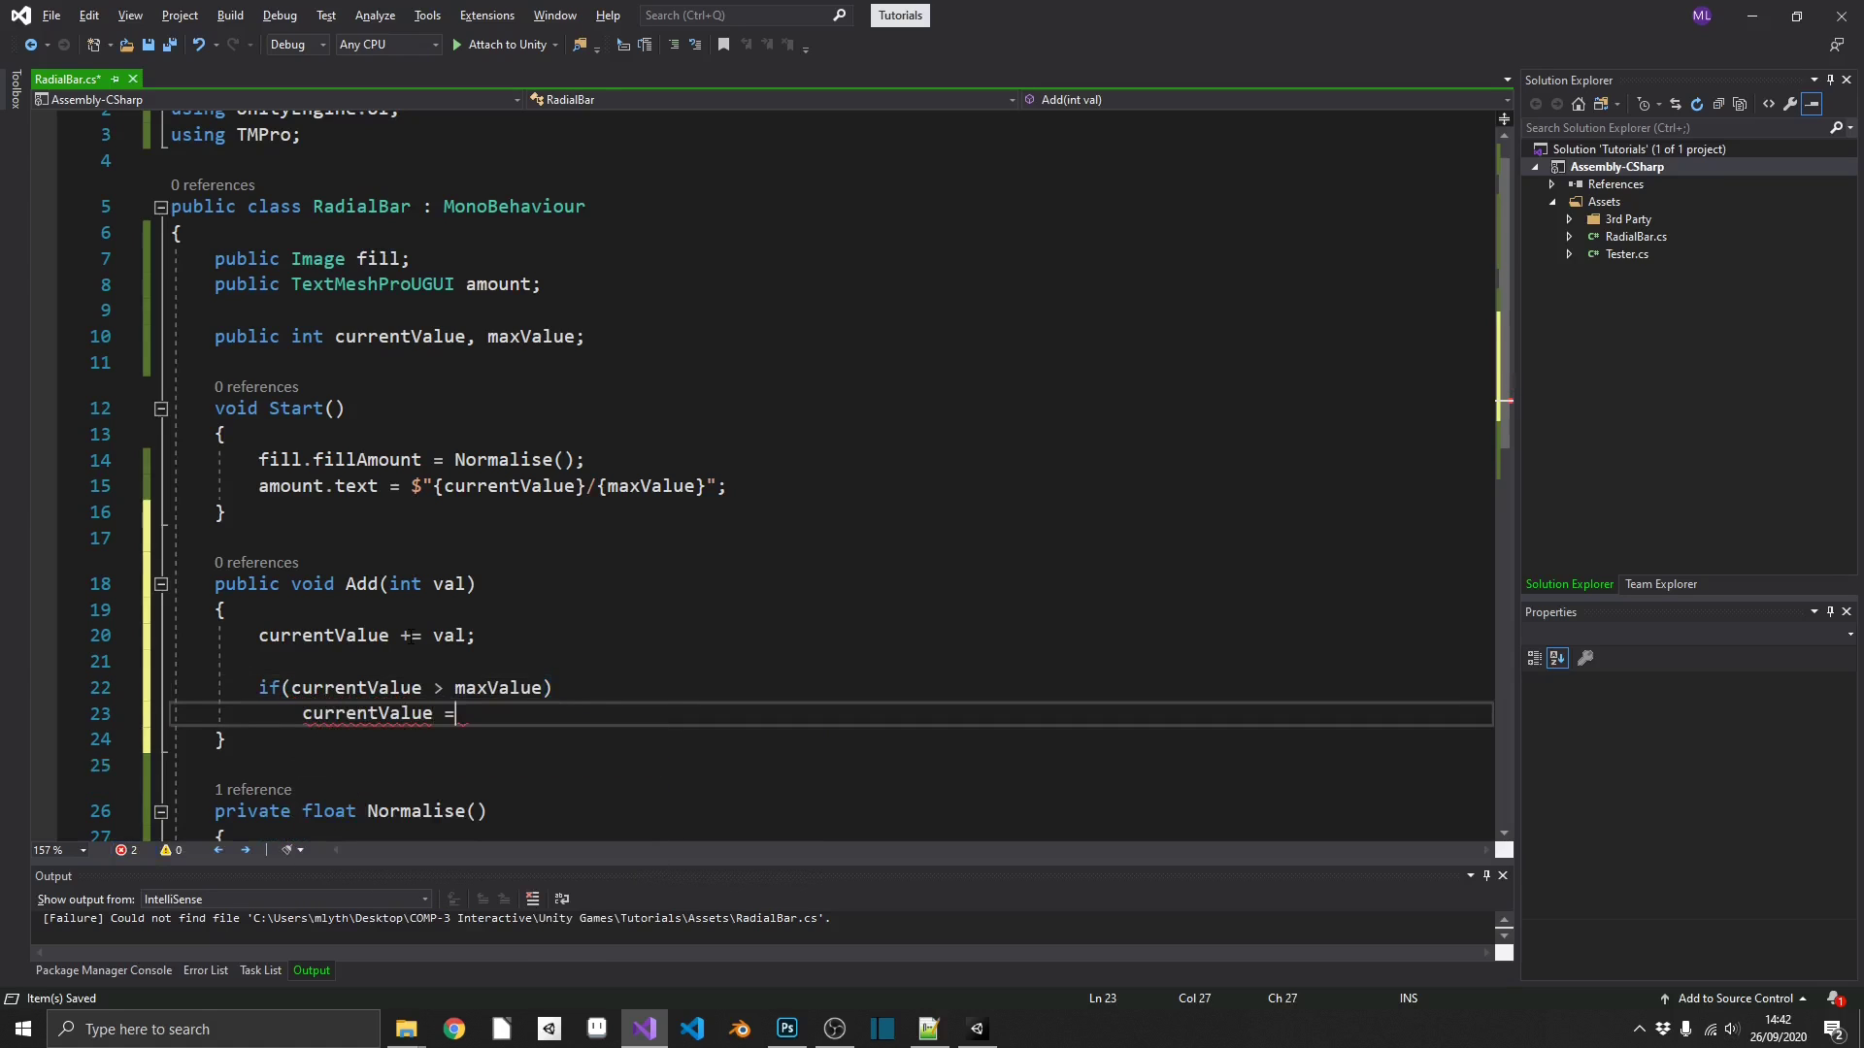
text(maxValue;)
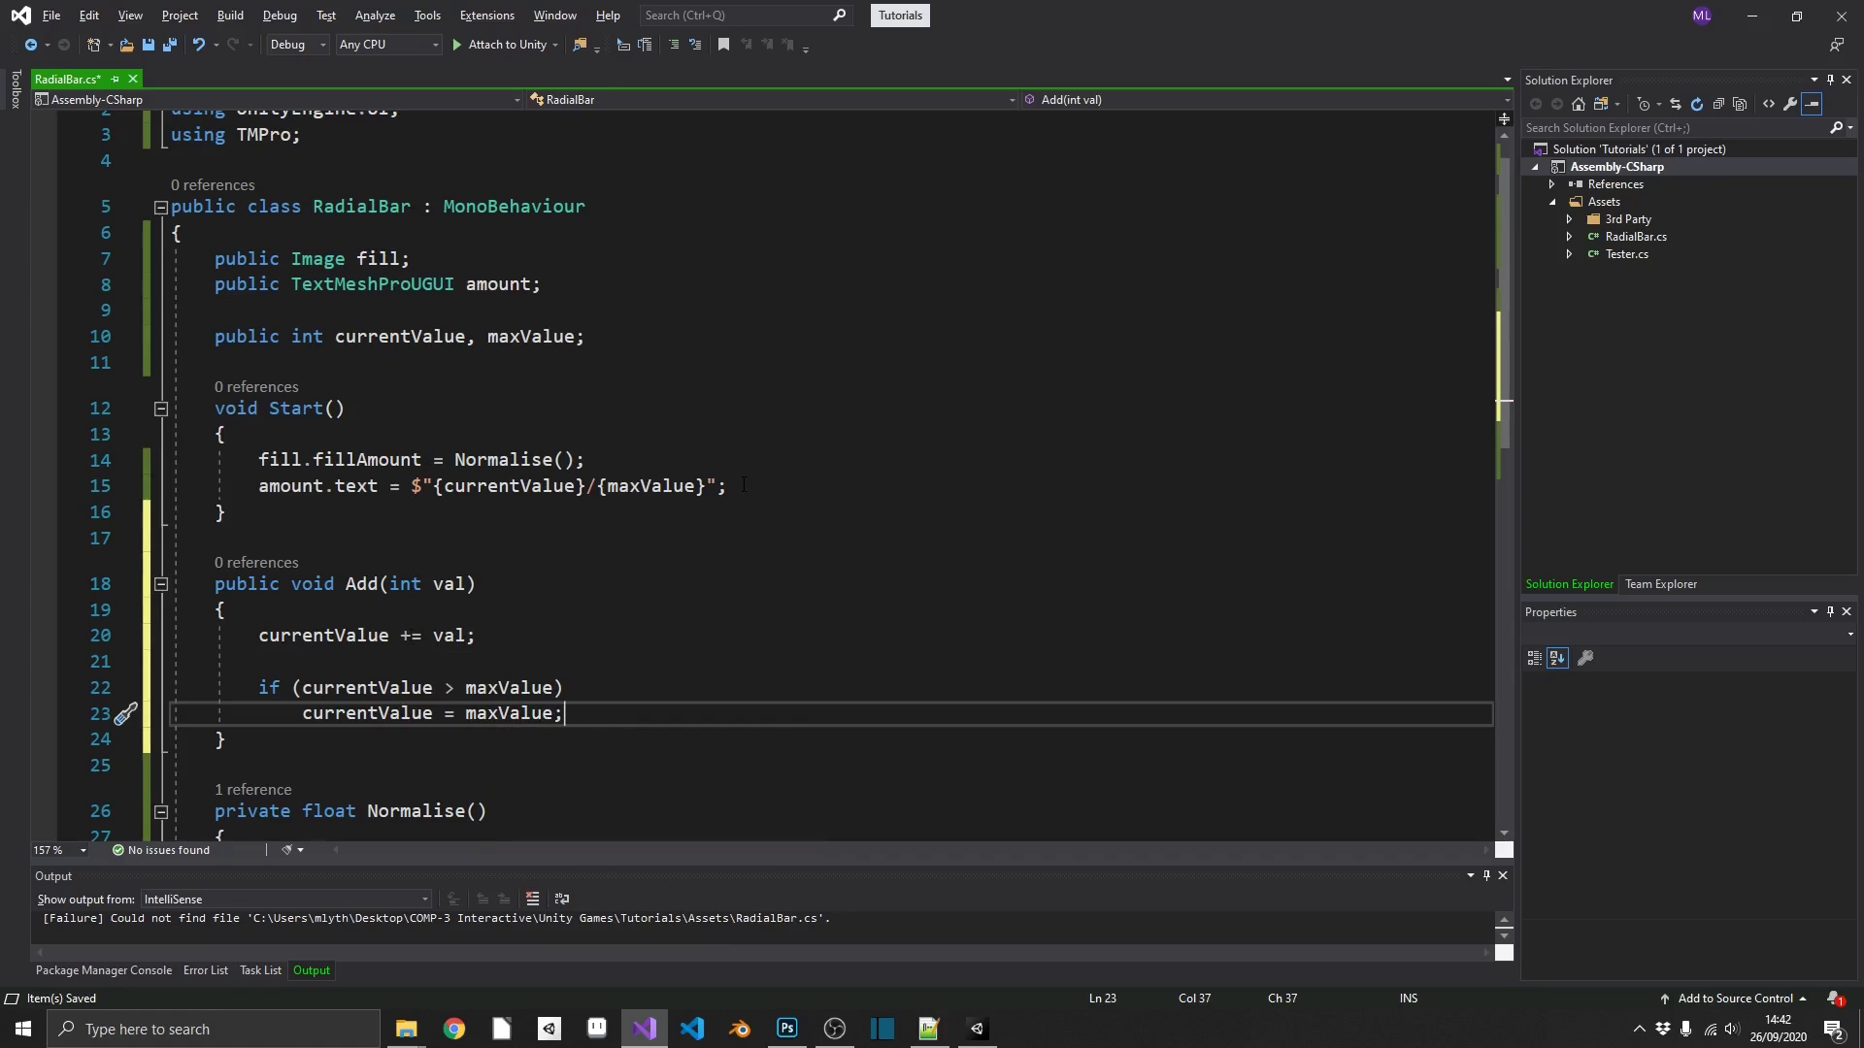
drag(743, 484, 173, 460)
key(ctrl+c)
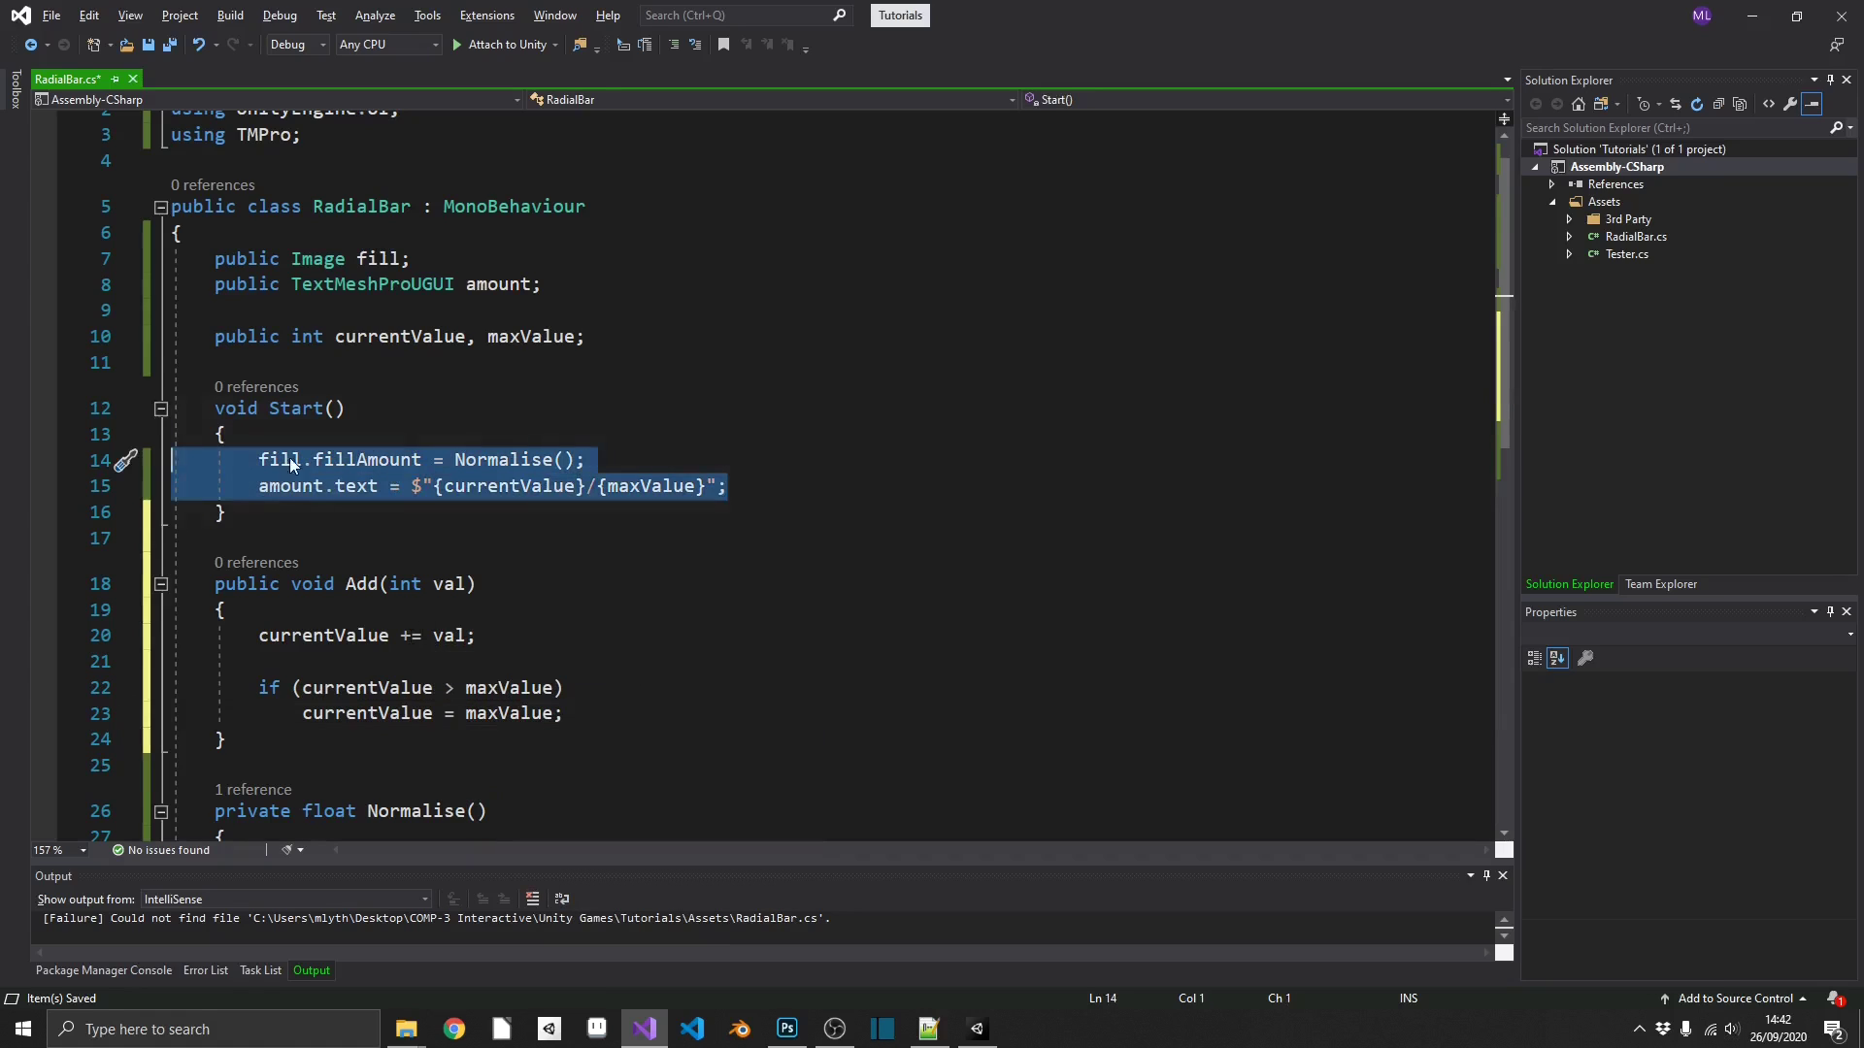
click(577, 714)
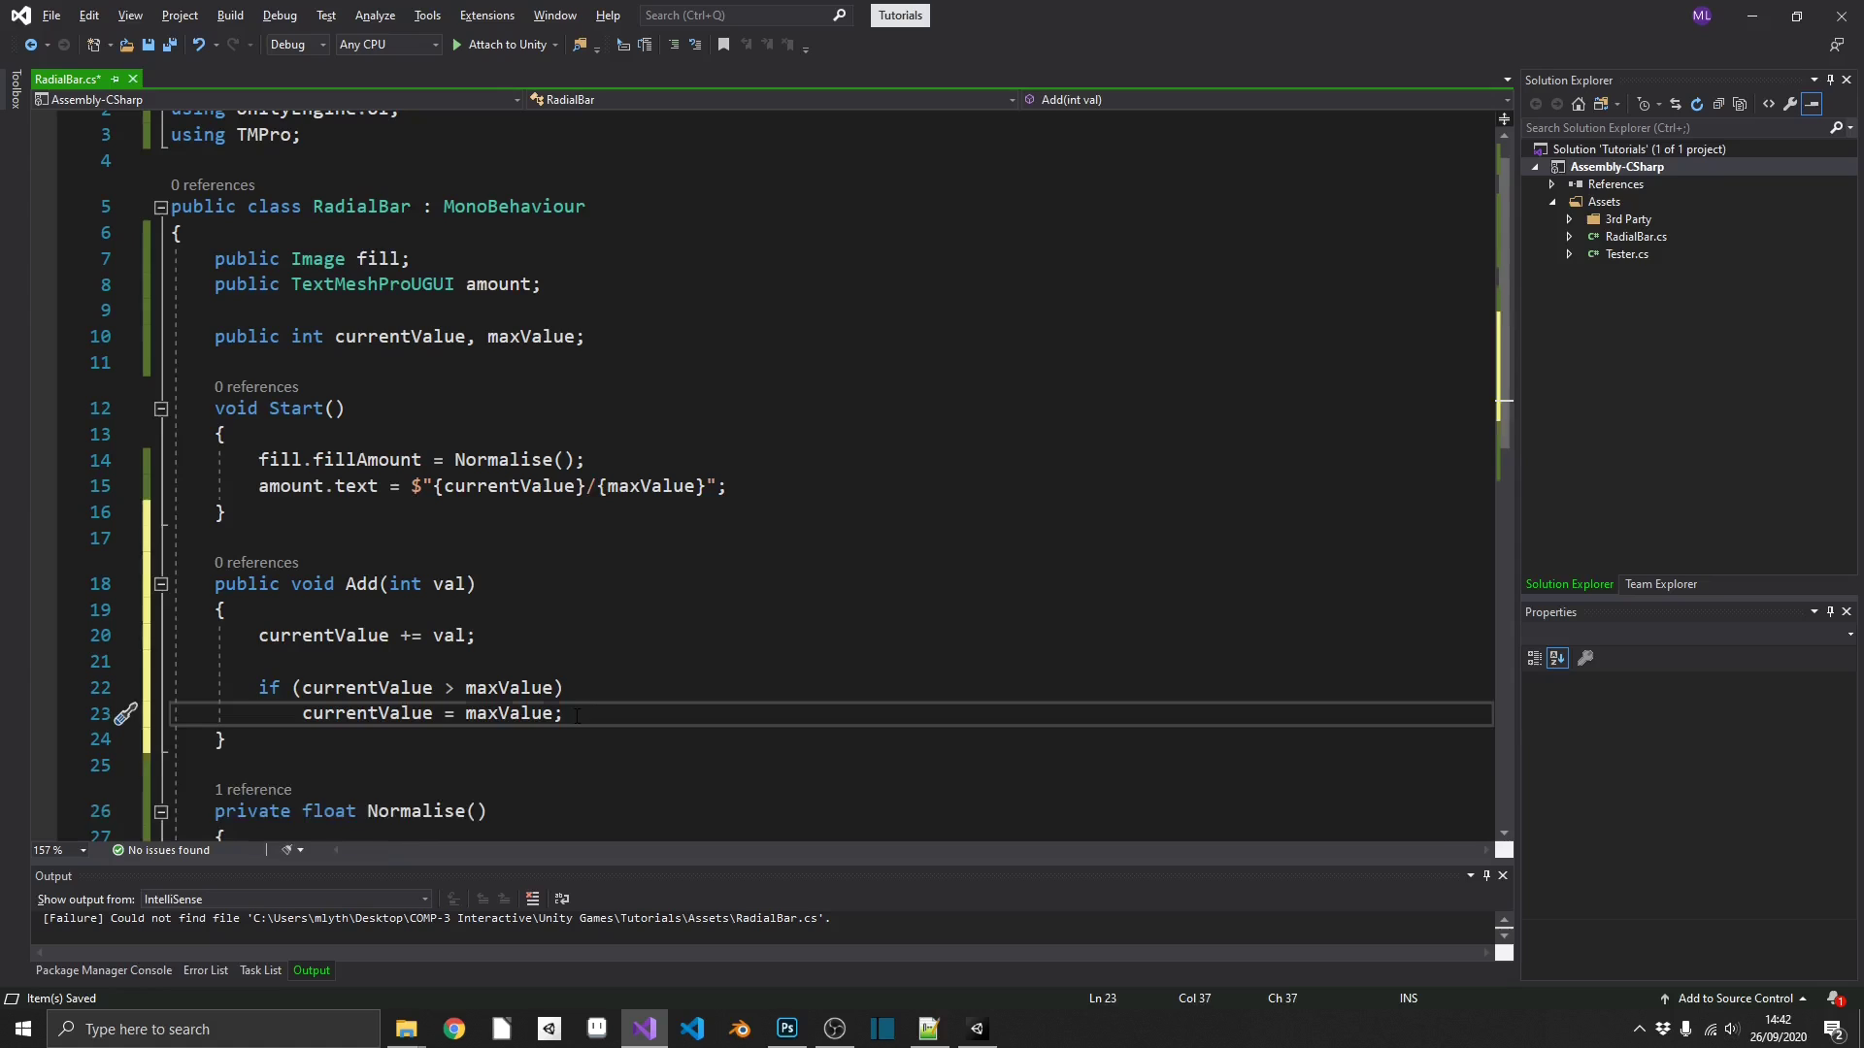
key(Return)
key(Return)
key(ctrl+v)
scroll(580, 715, down, 1)
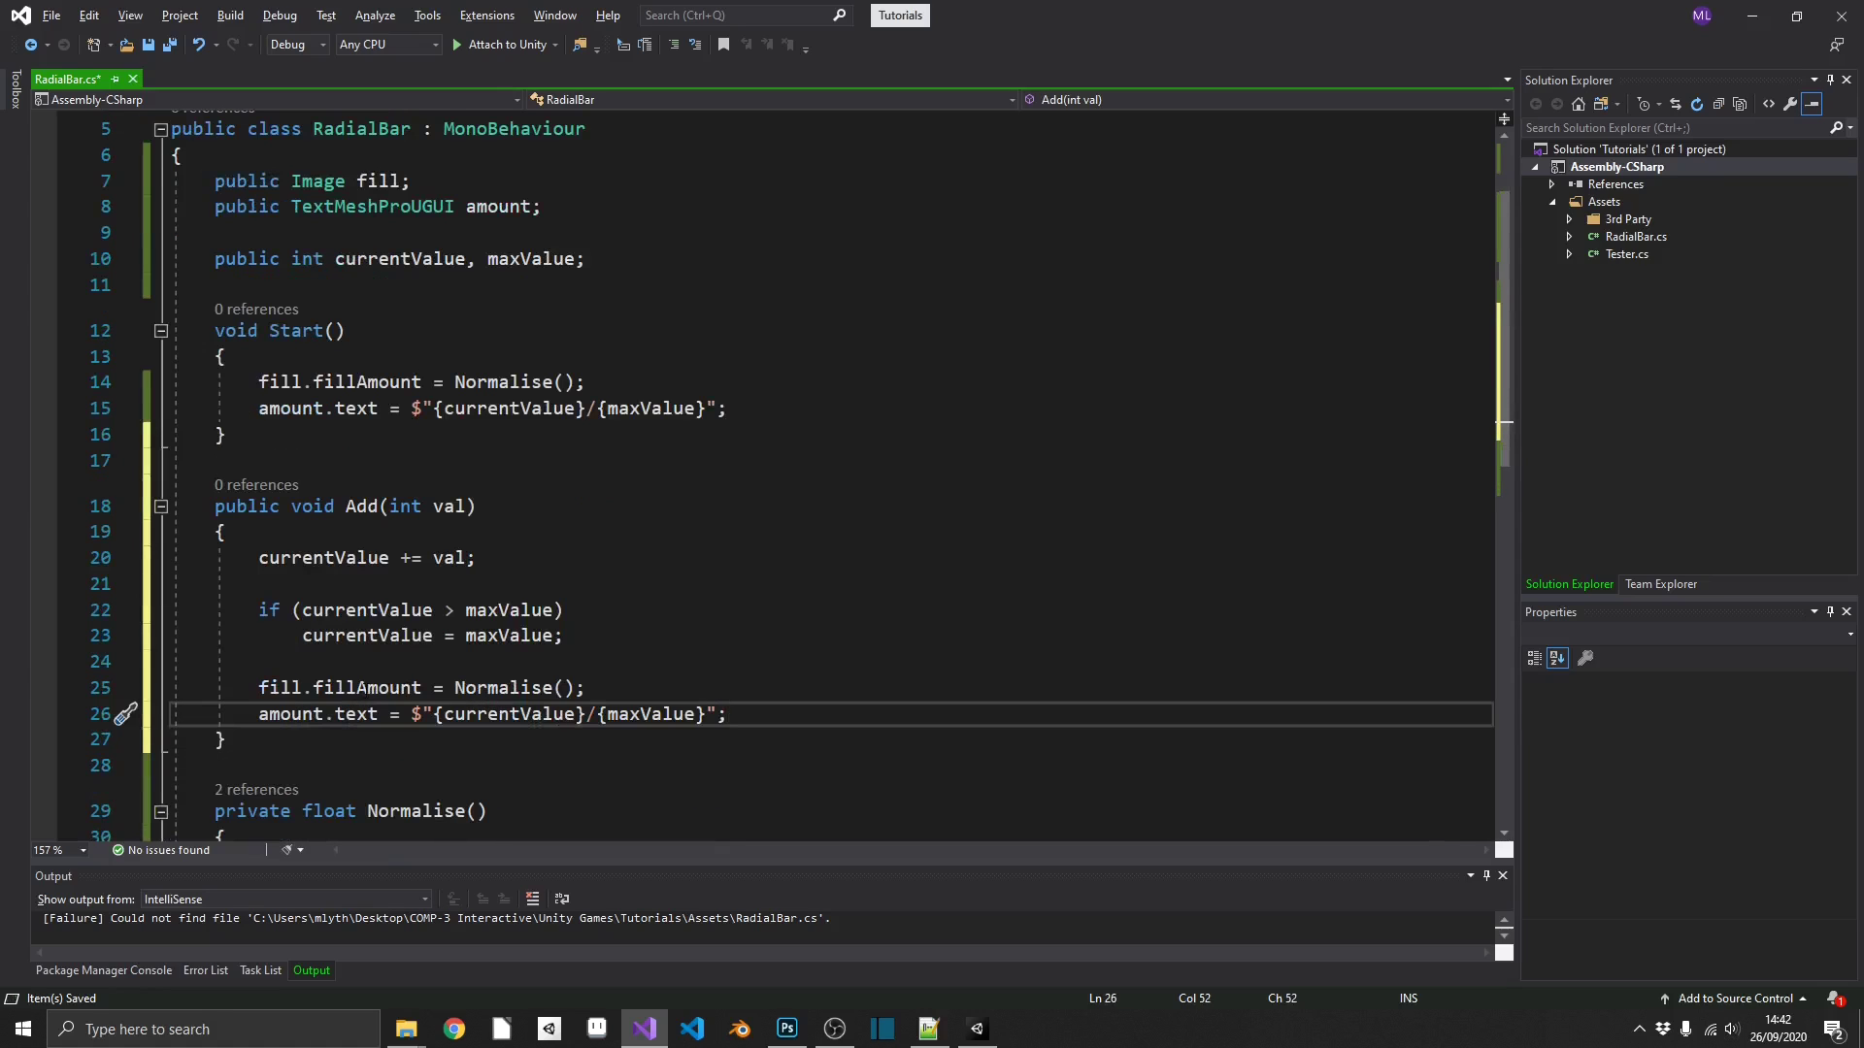
key(ctrl+s)
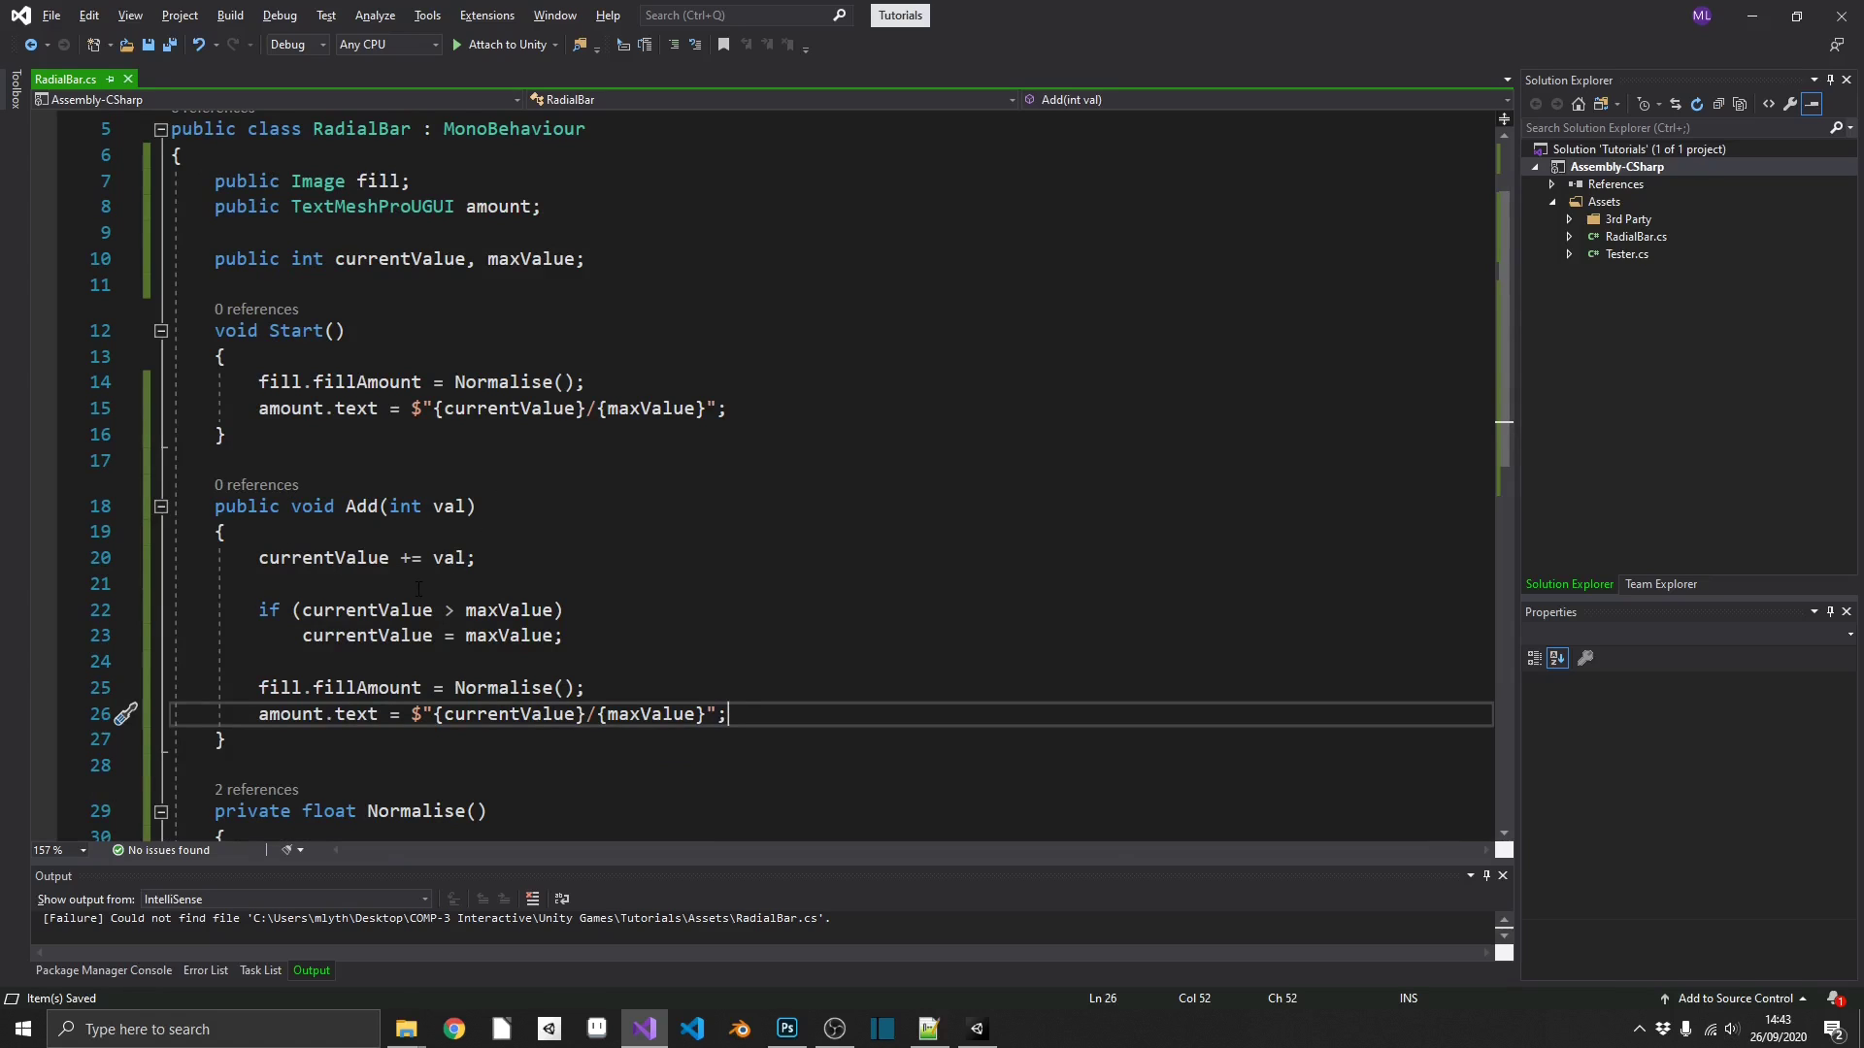
Attach the RadialBar script, link Fill and Amount, and save RadialBar as a prefab in Assets.
click(978, 1029)
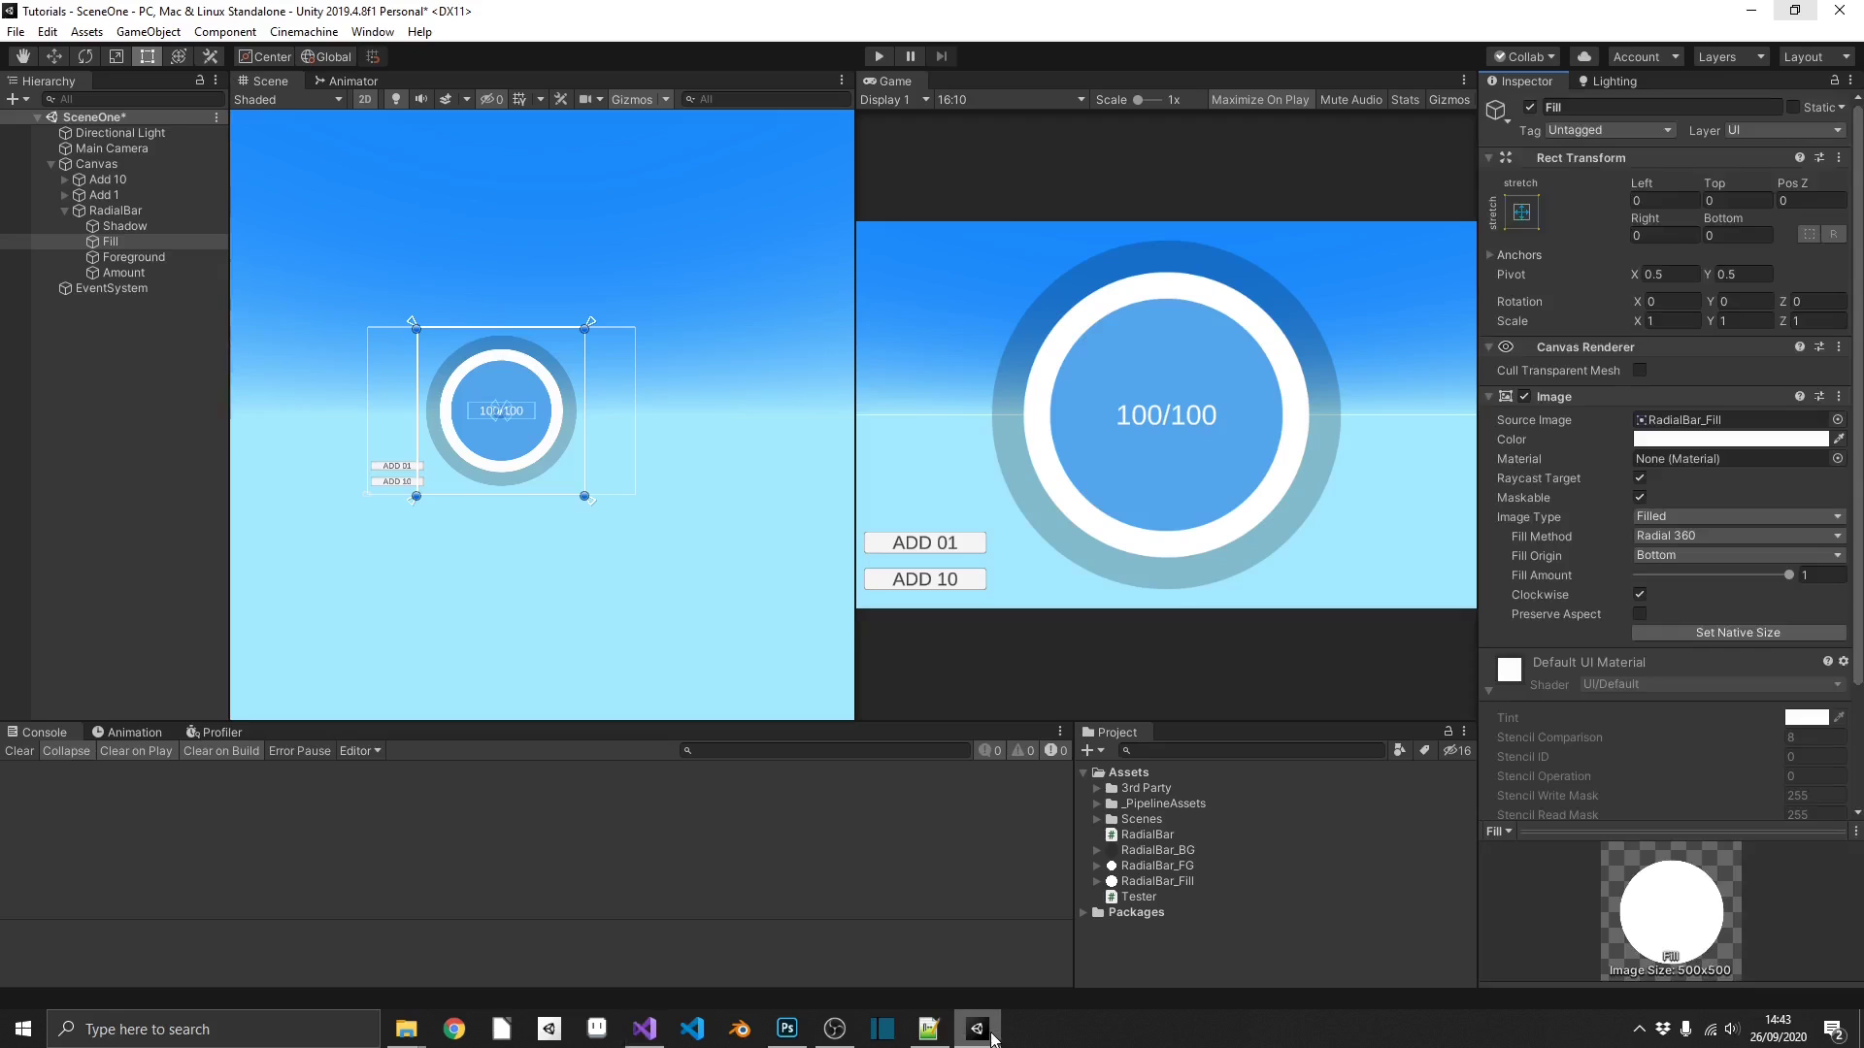
click(126, 212)
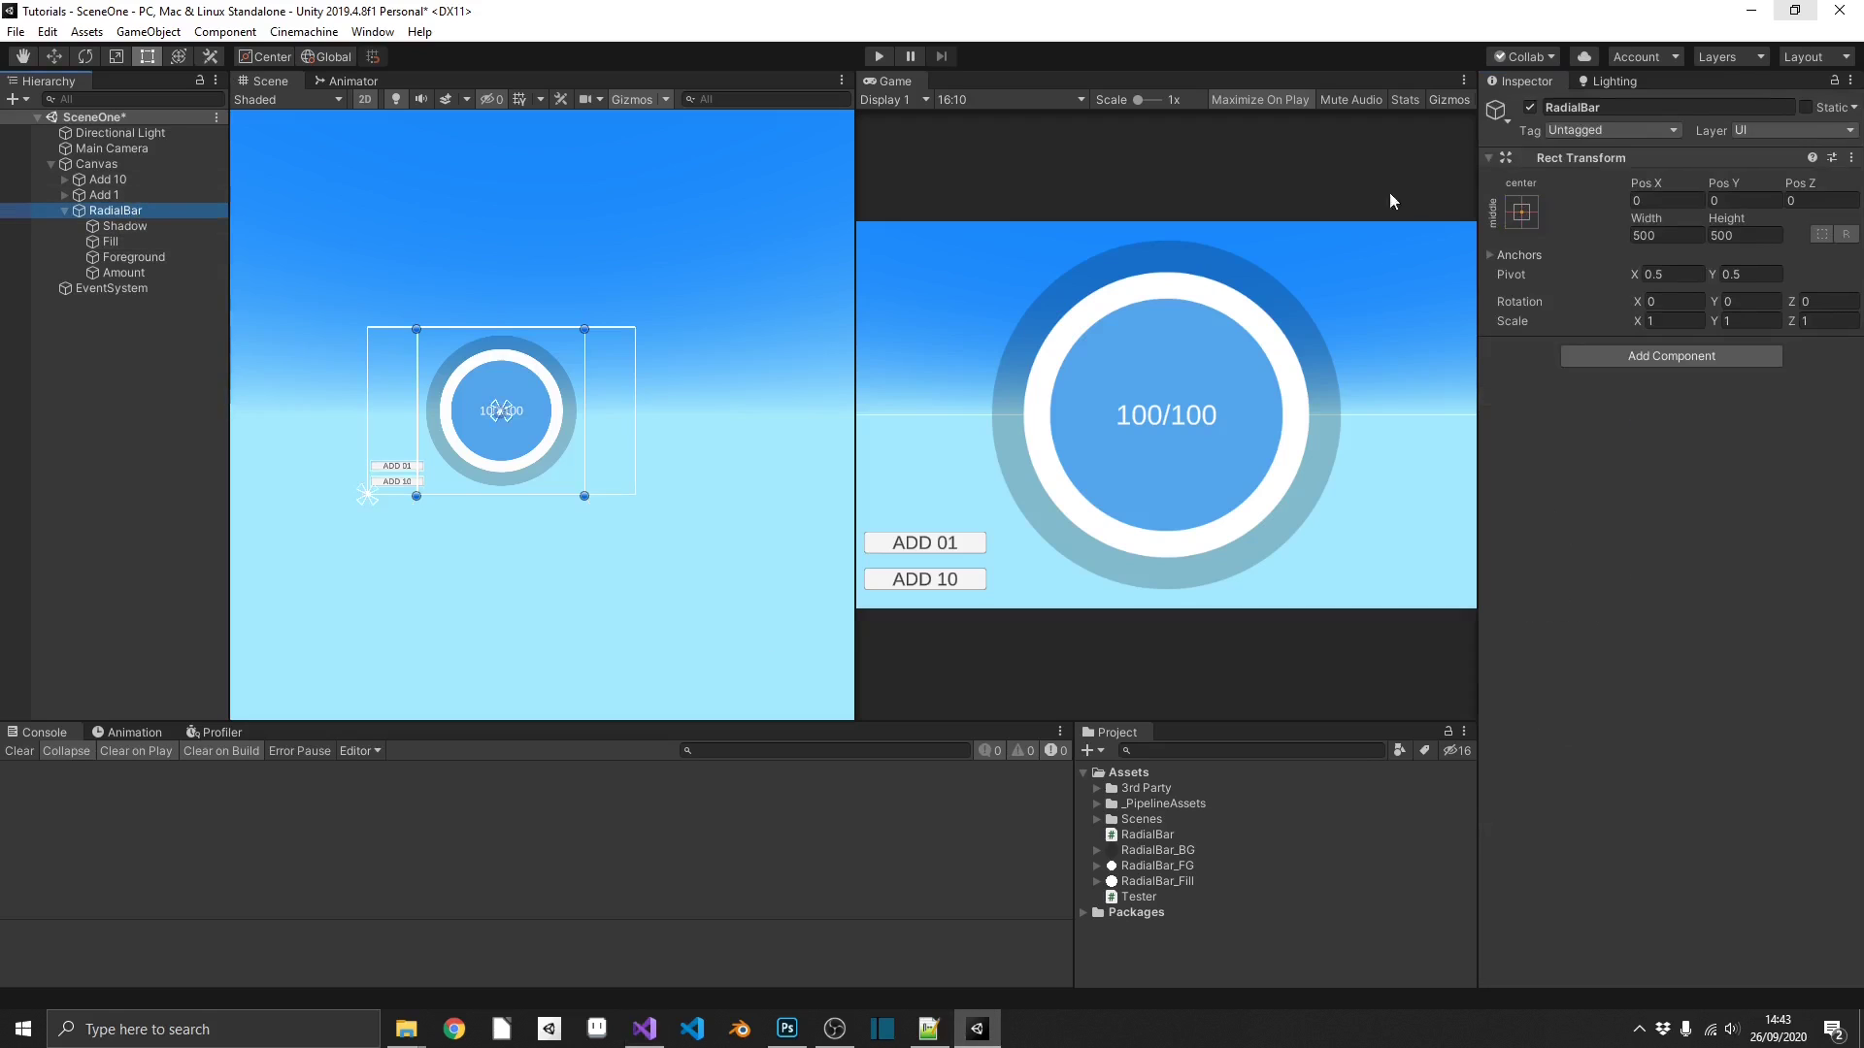
drag(1146, 837, 1550, 611)
drag(110, 241, 1701, 392)
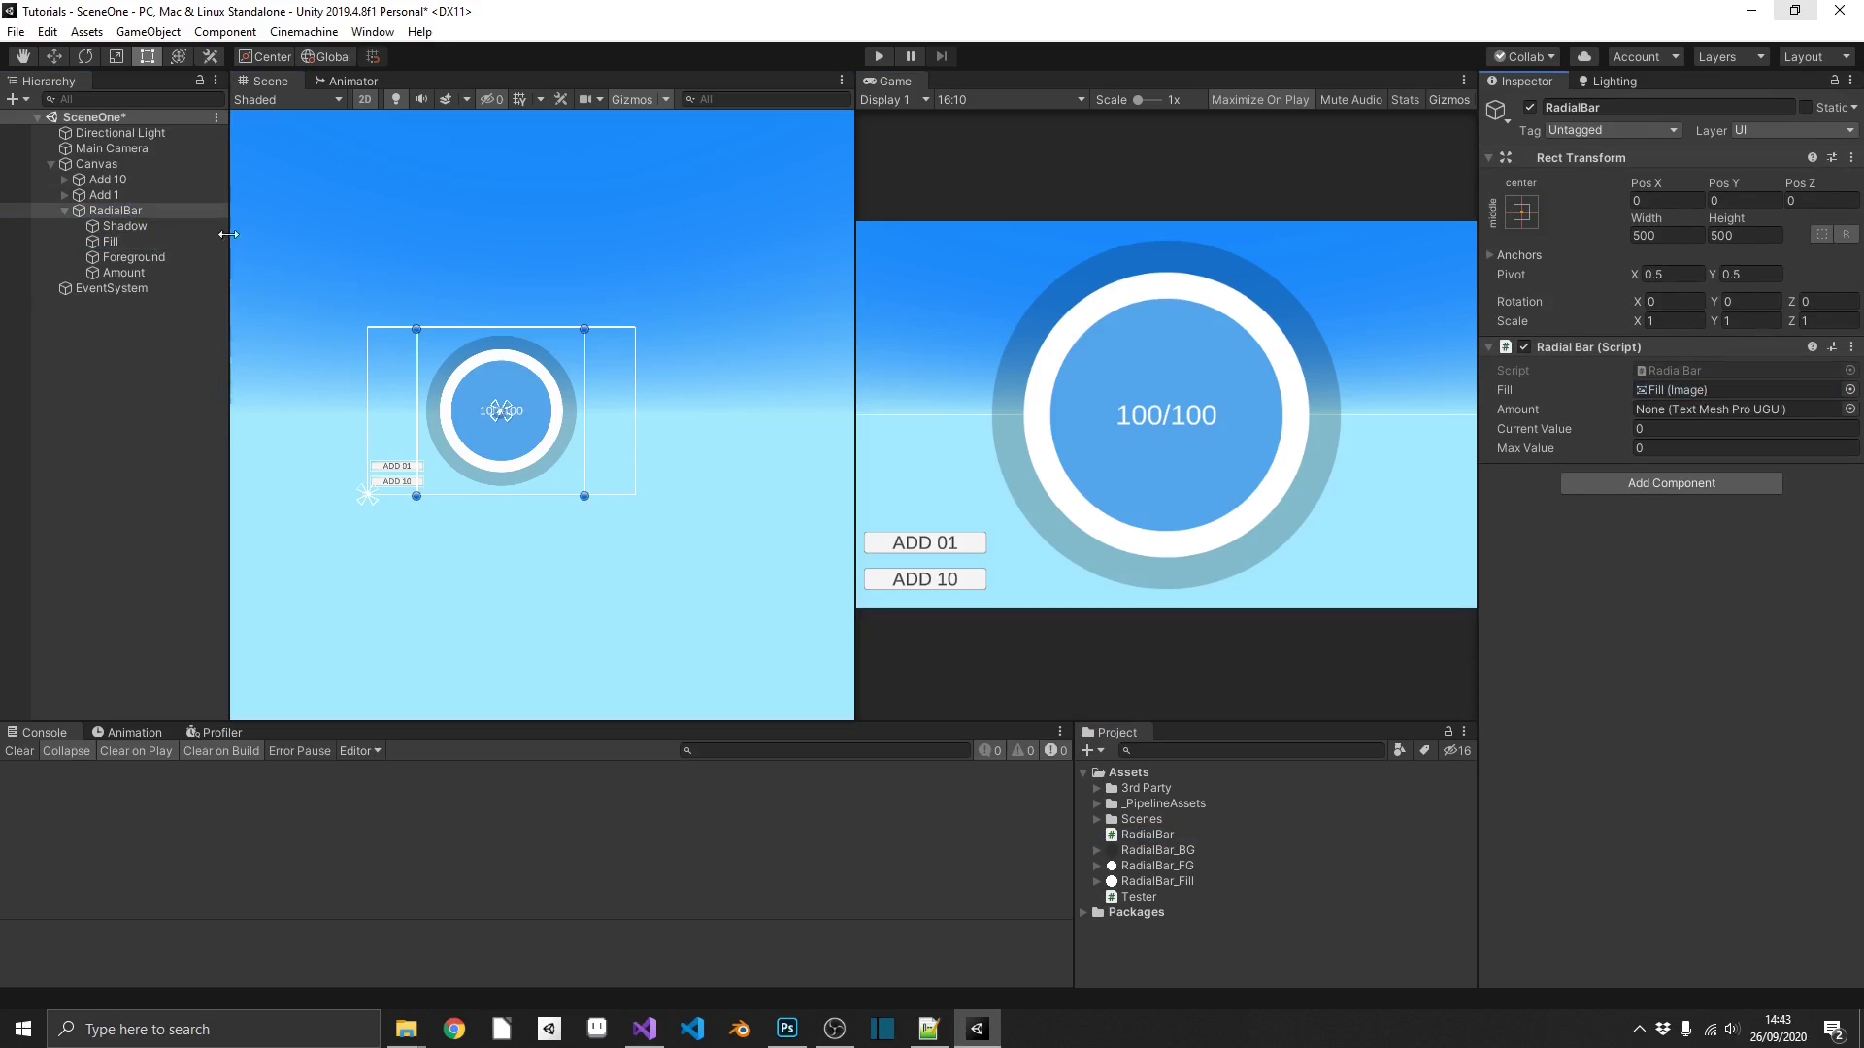
drag(126, 273, 1700, 416)
drag(117, 214, 1148, 779)
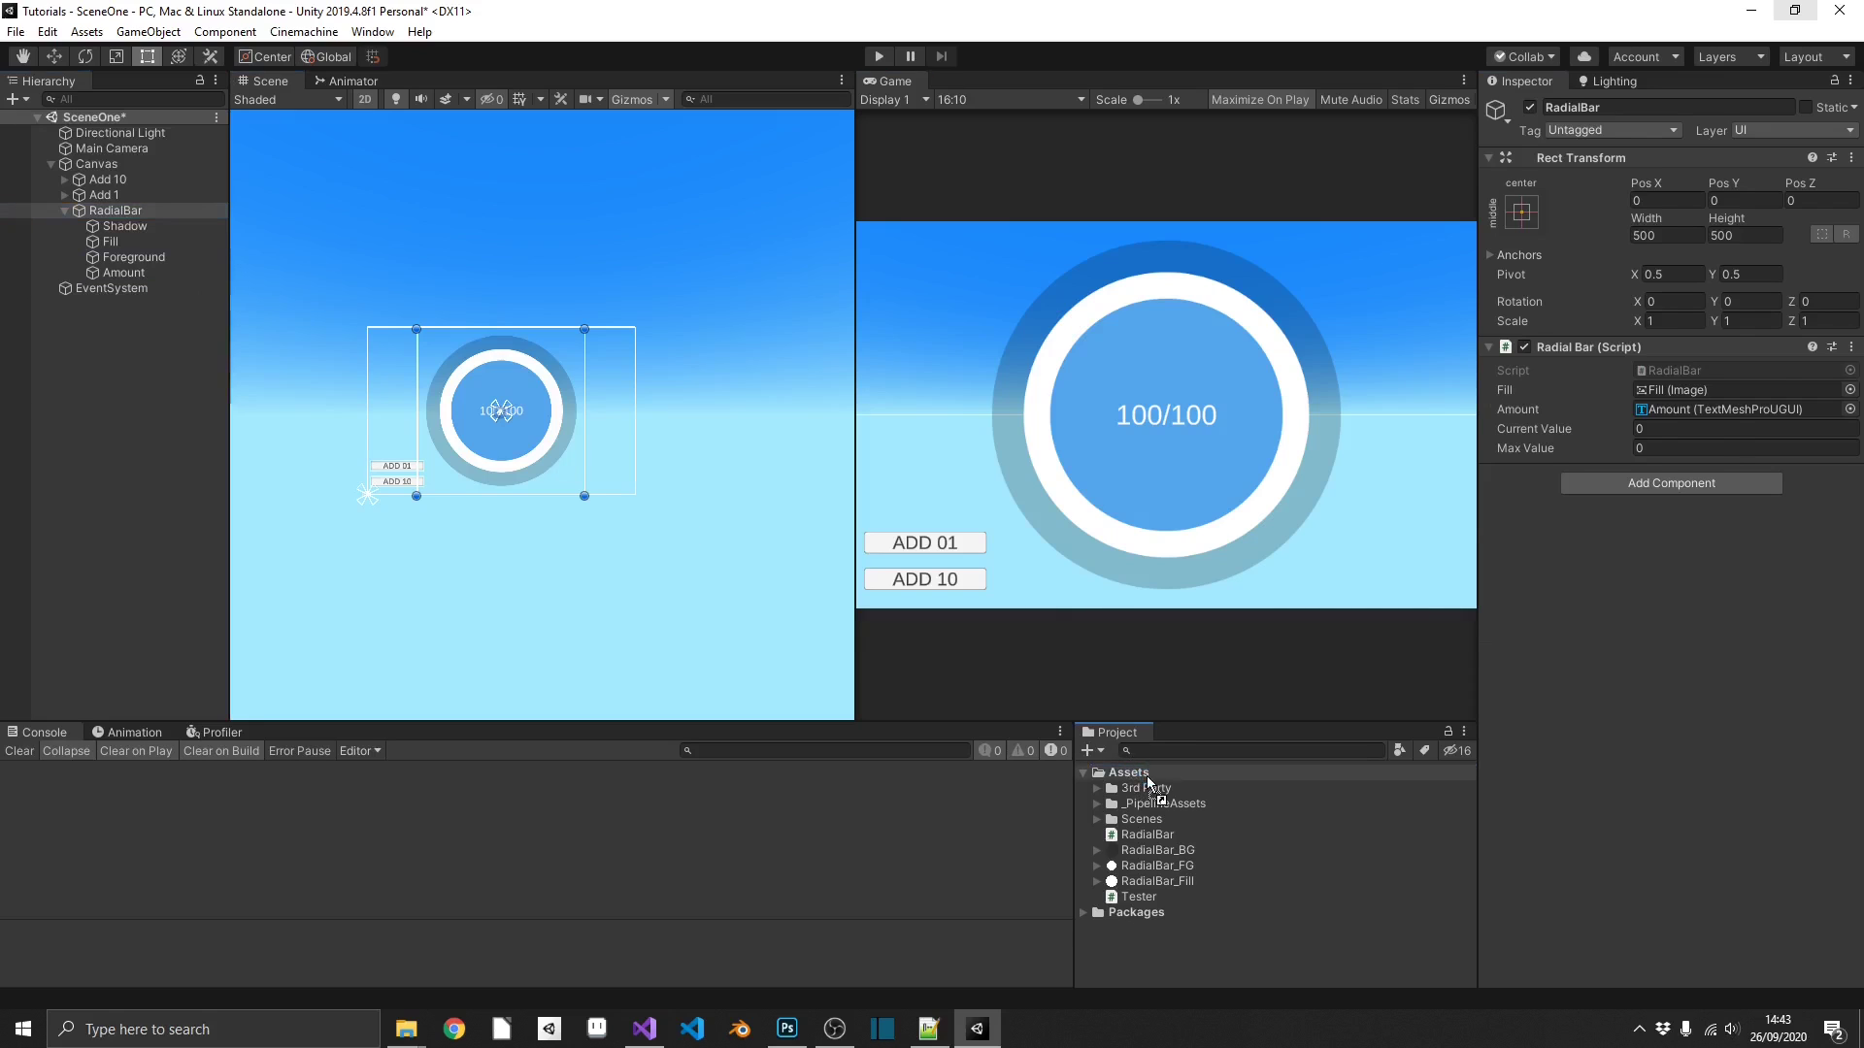
drag(1147, 850, 129, 174)
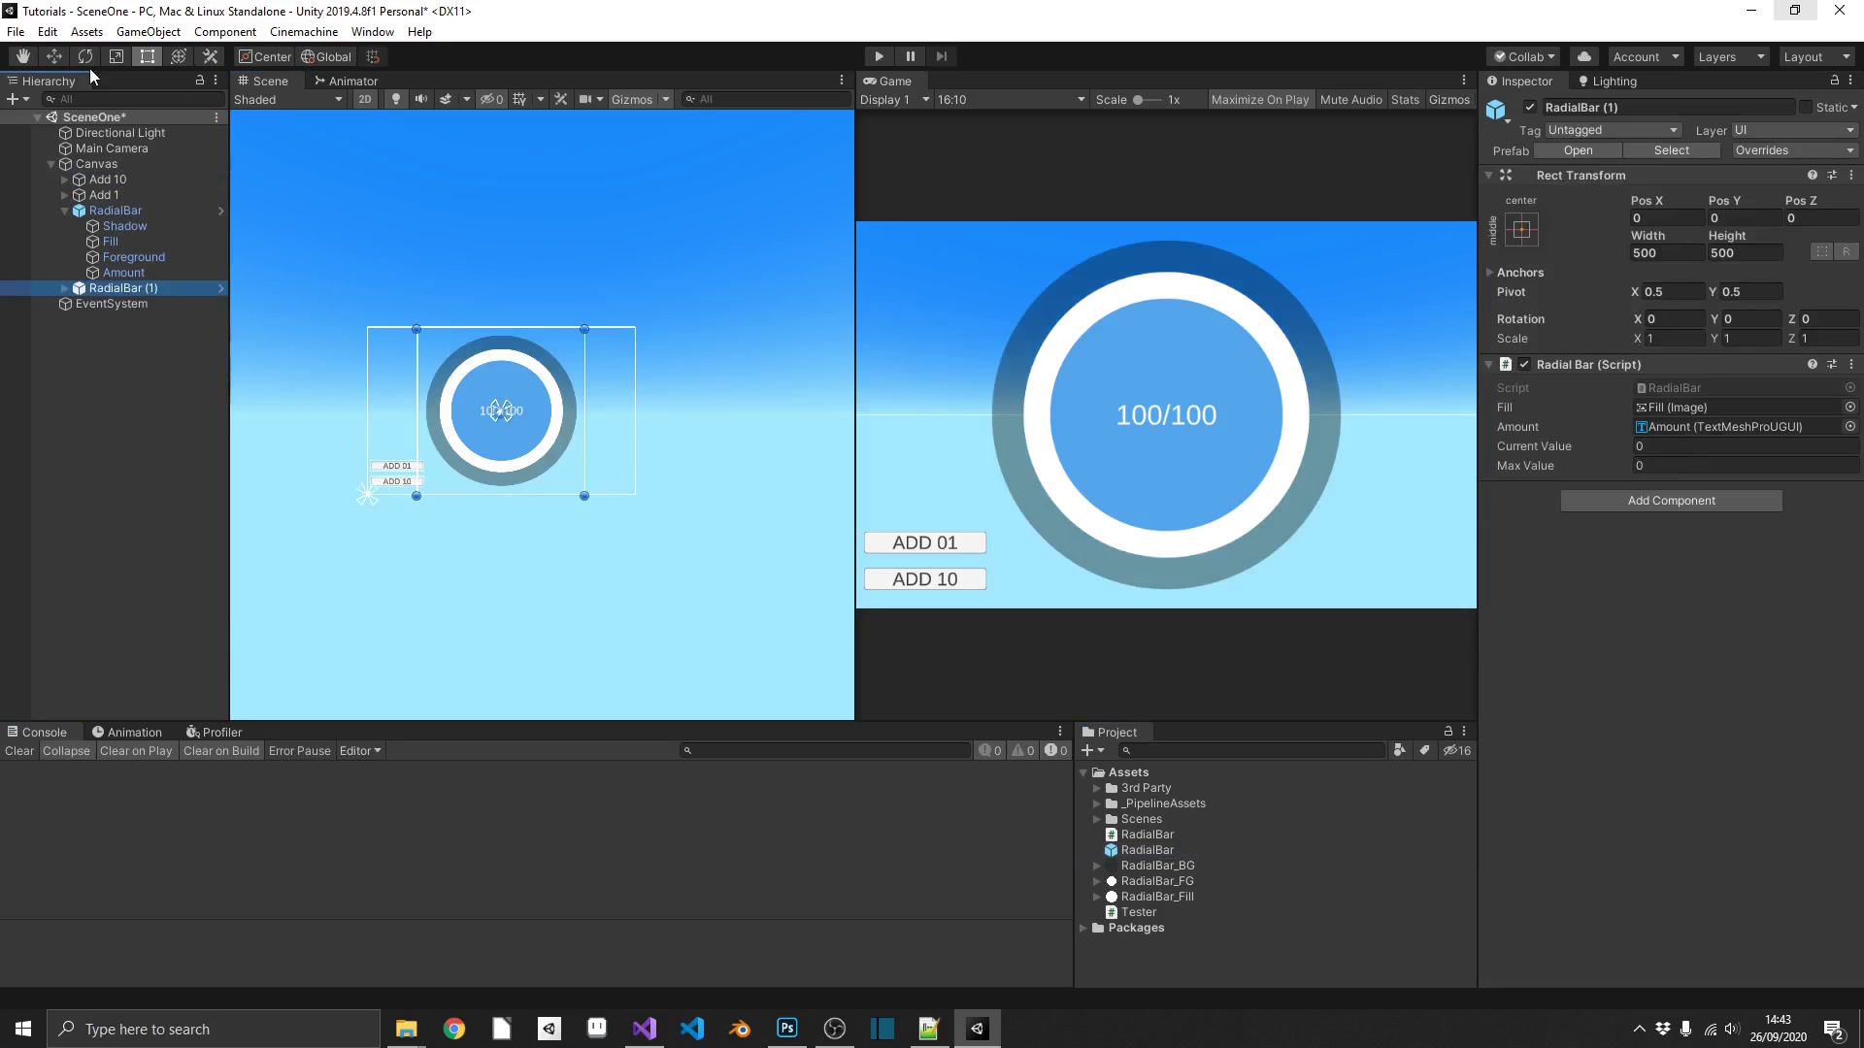
click(55, 57)
drag(524, 416, 656, 501)
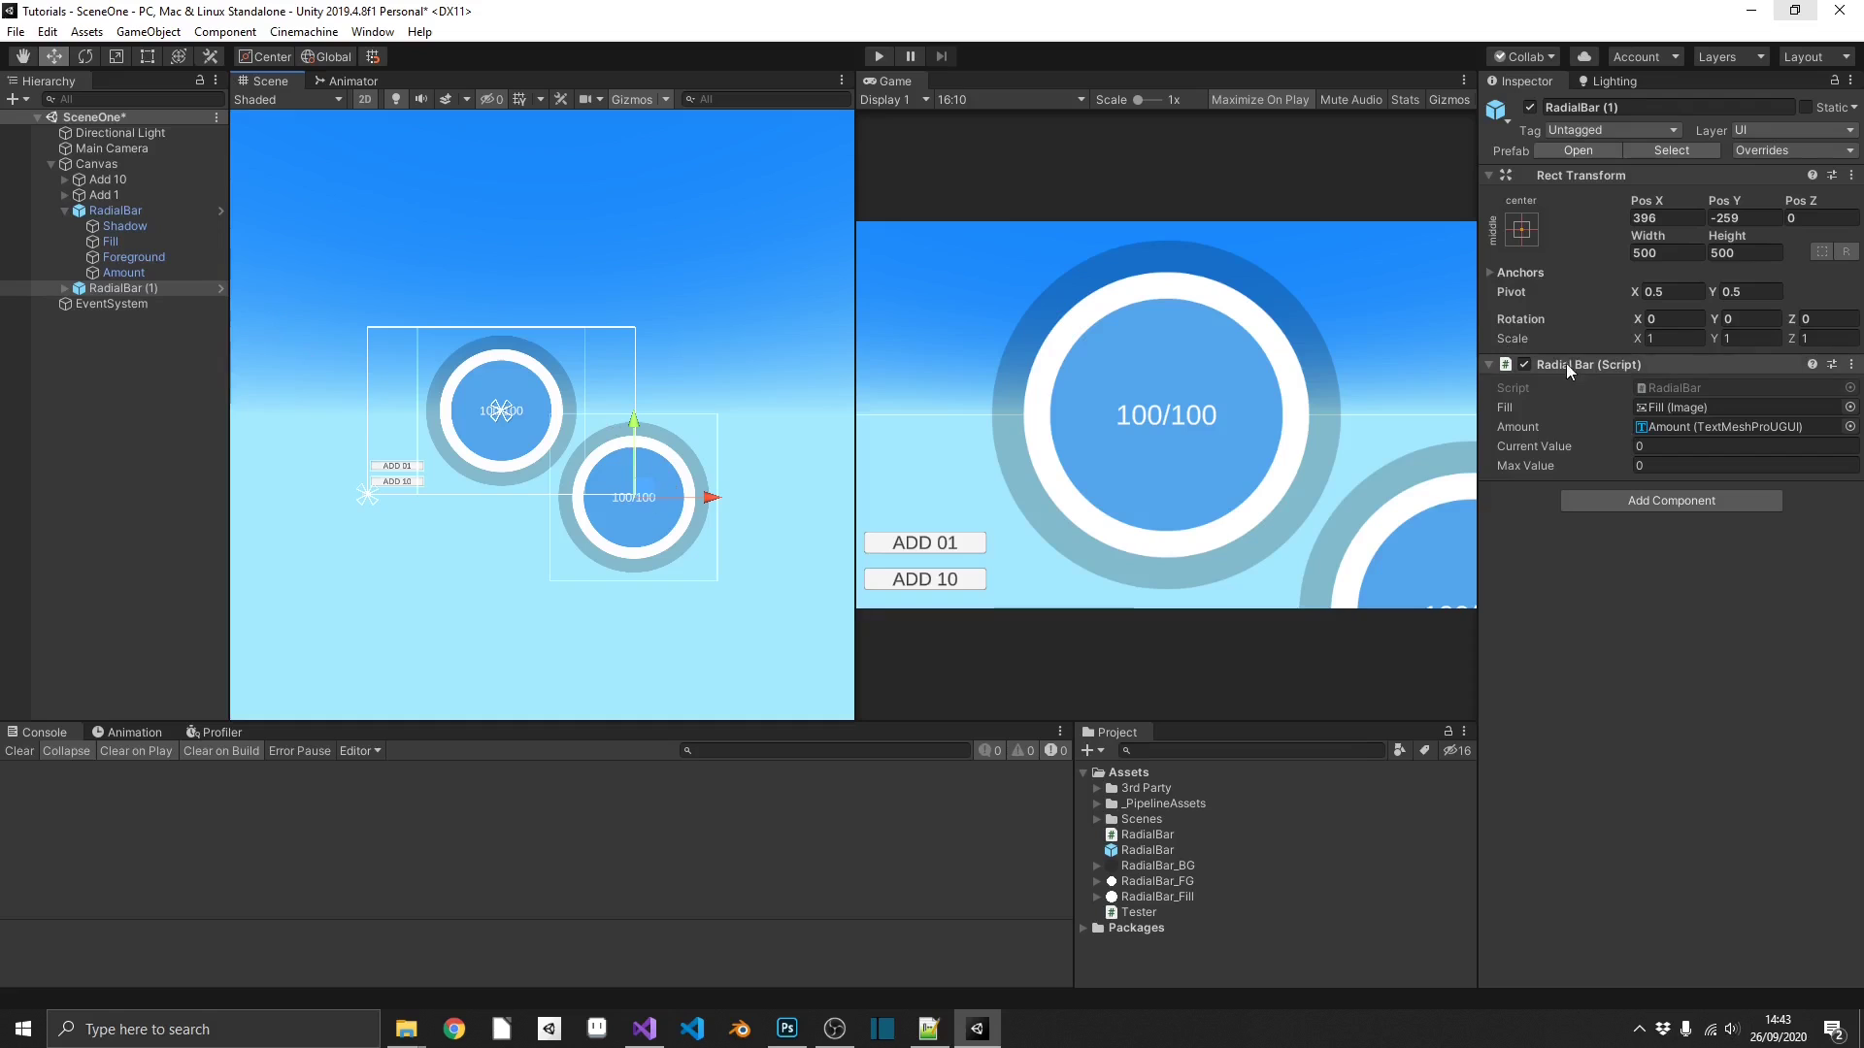
key(Delete)
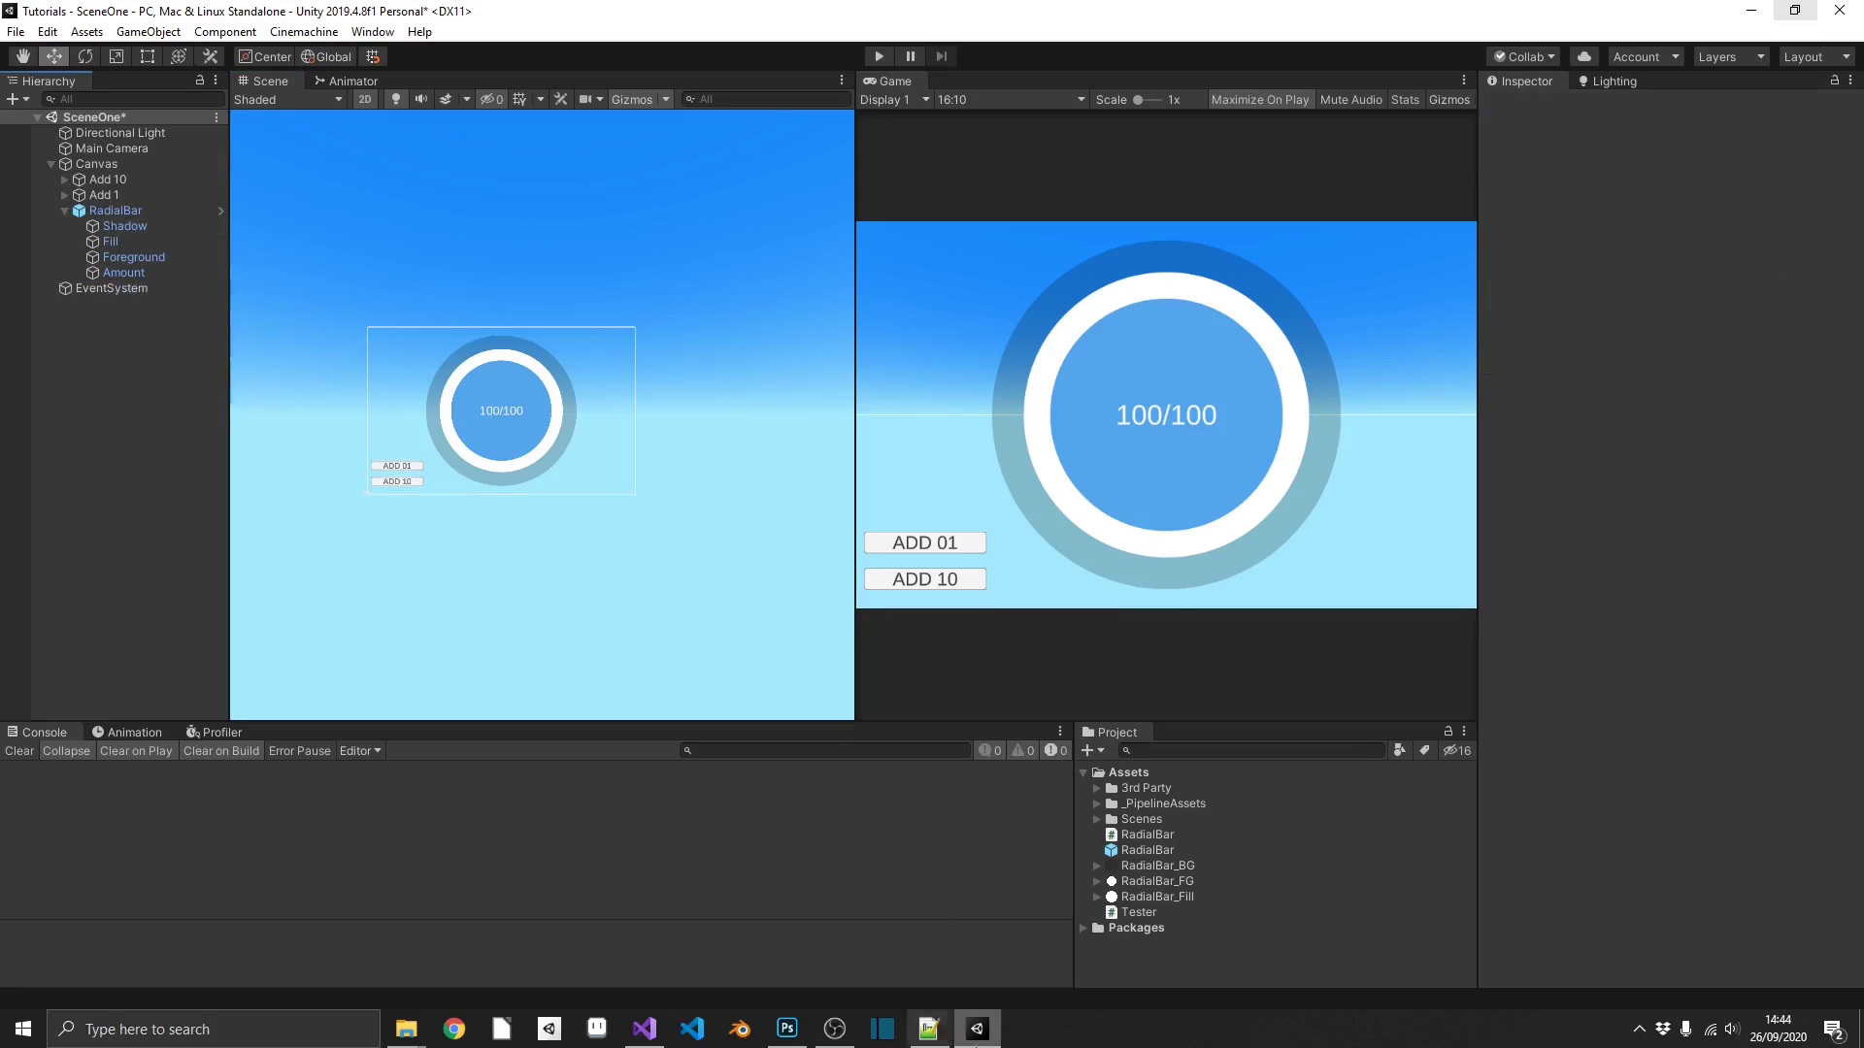
Open Tester.cs and uncomment its radial field and Add10 and Add01 methods.
click(1140, 912)
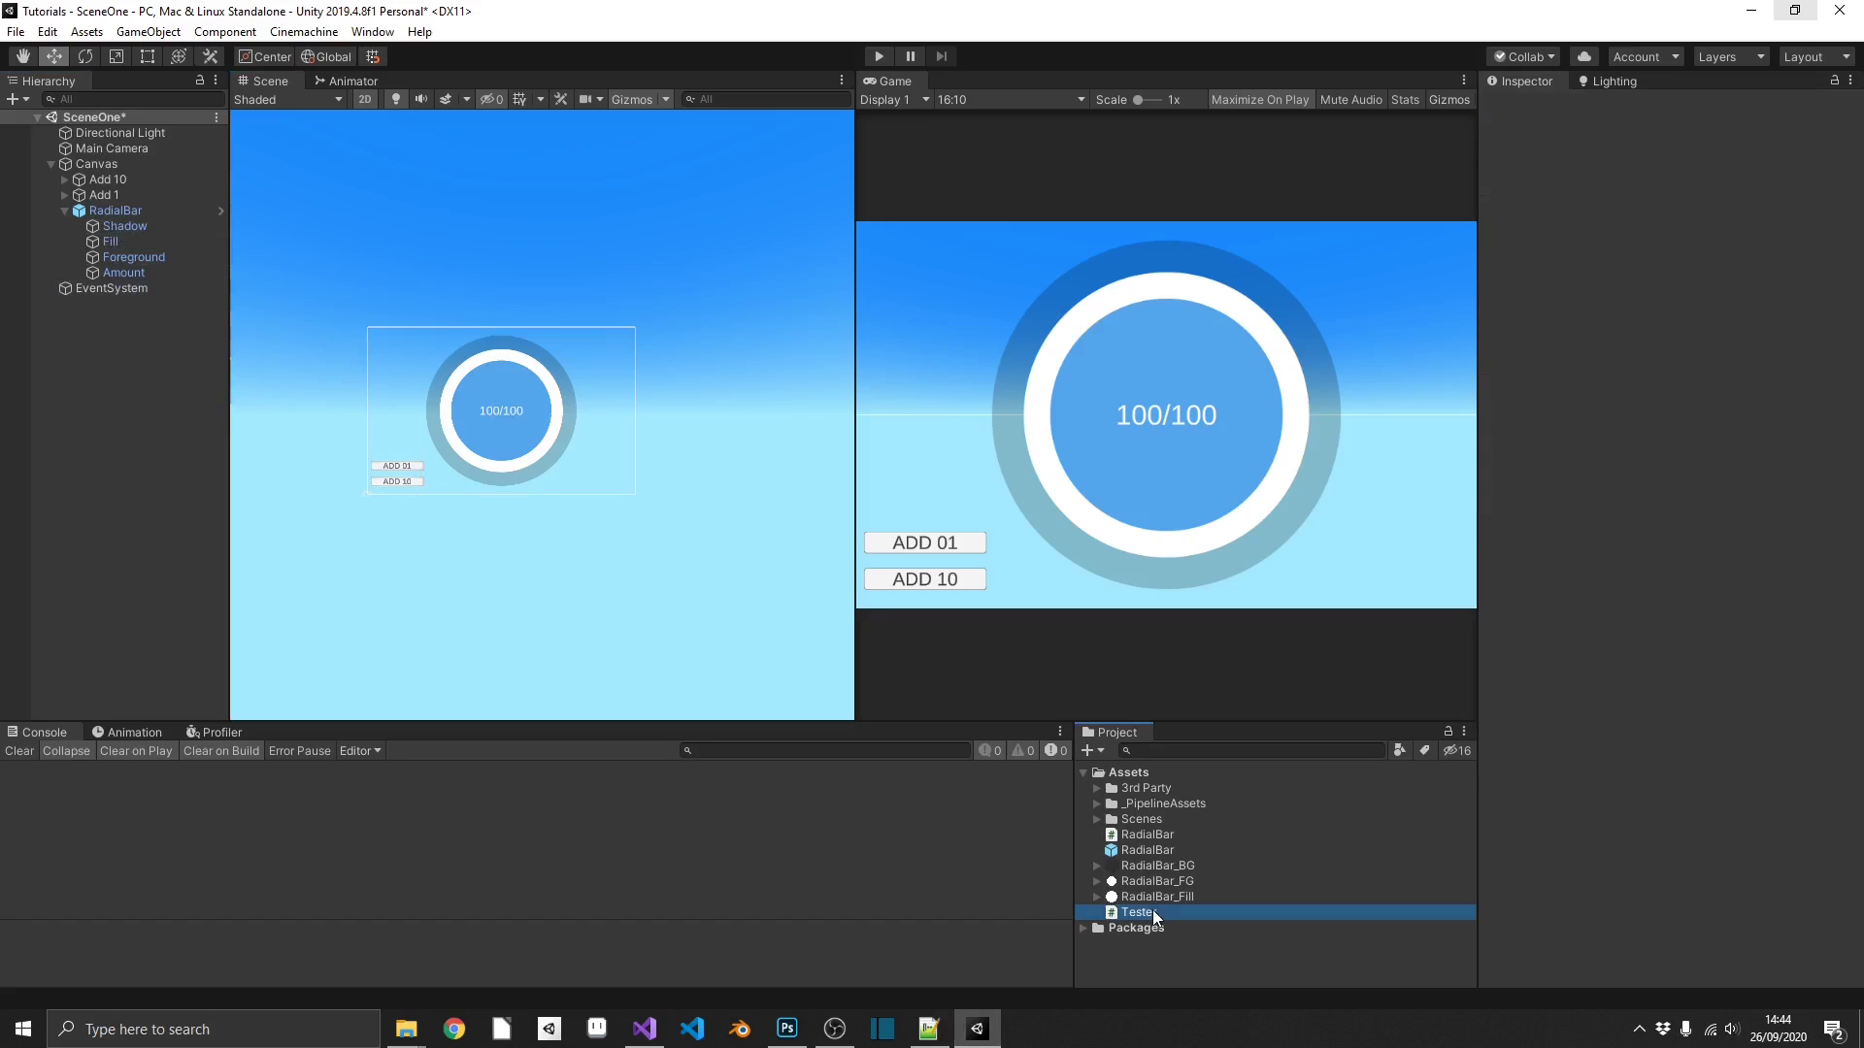
double_click(1150, 909)
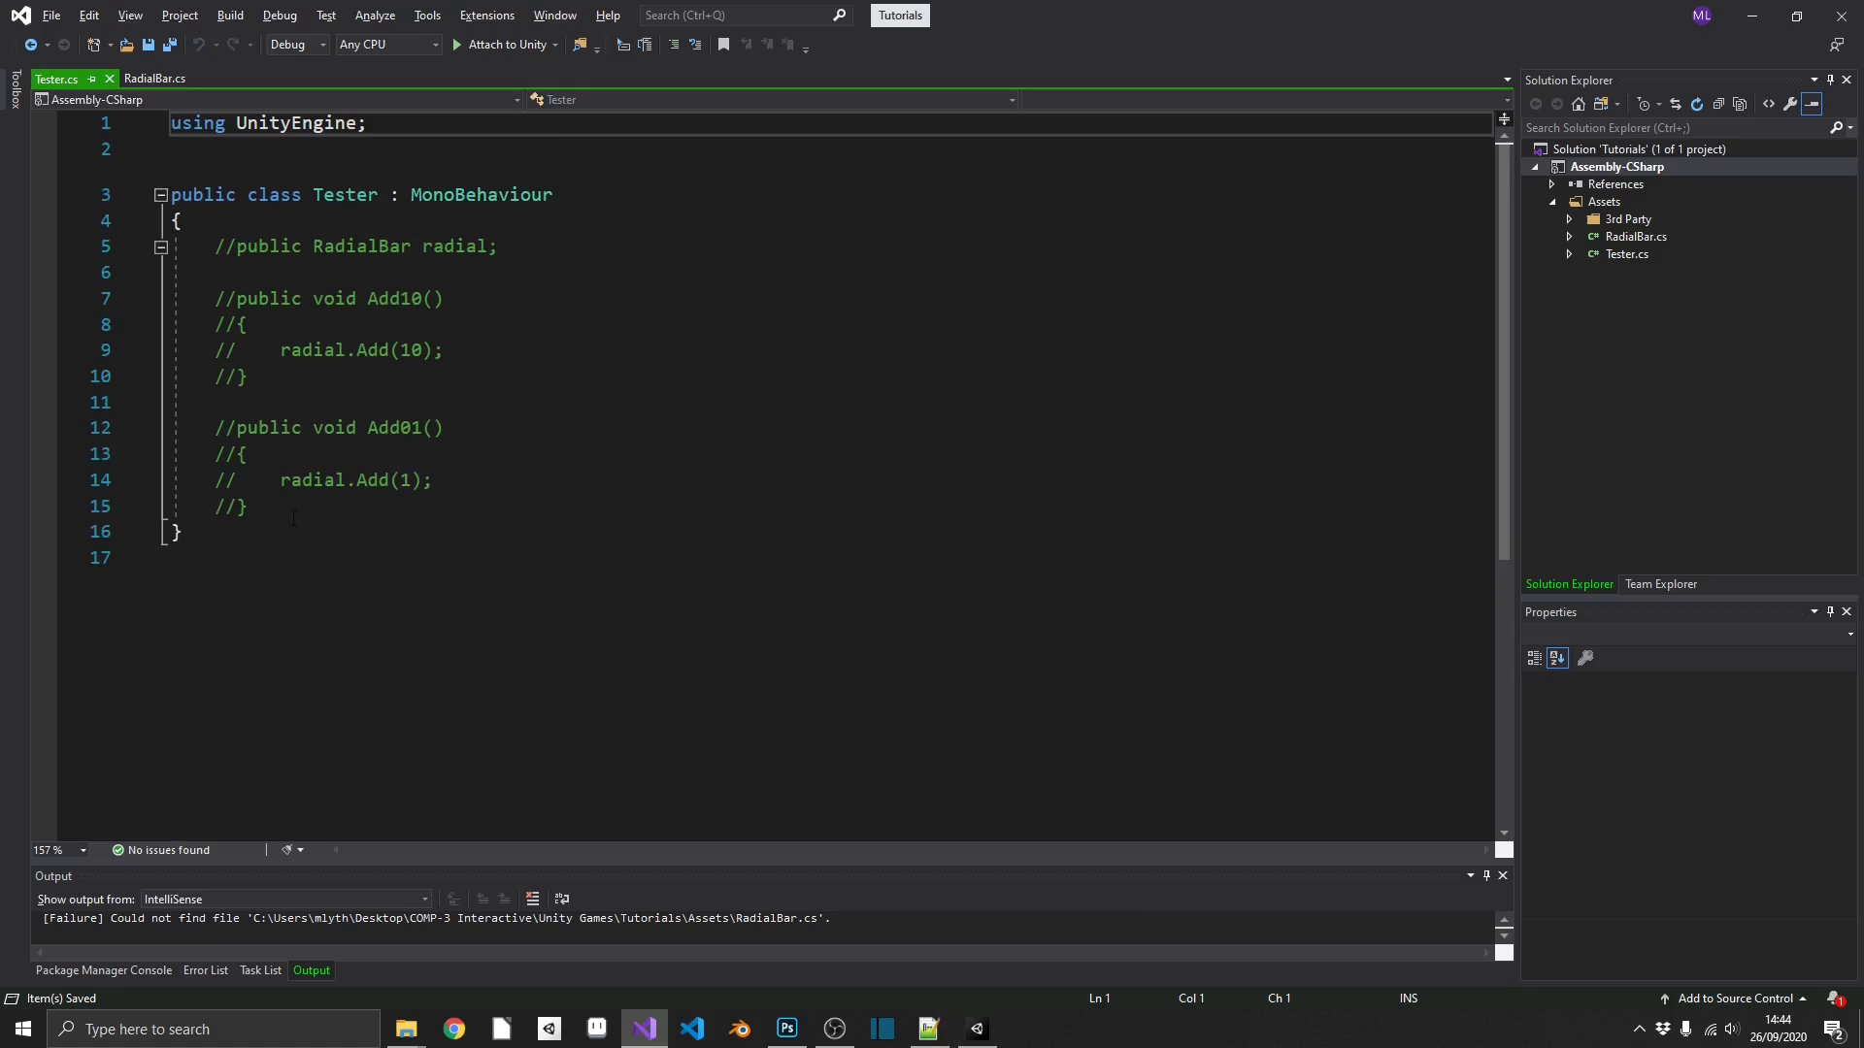
drag(250, 506, 126, 247)
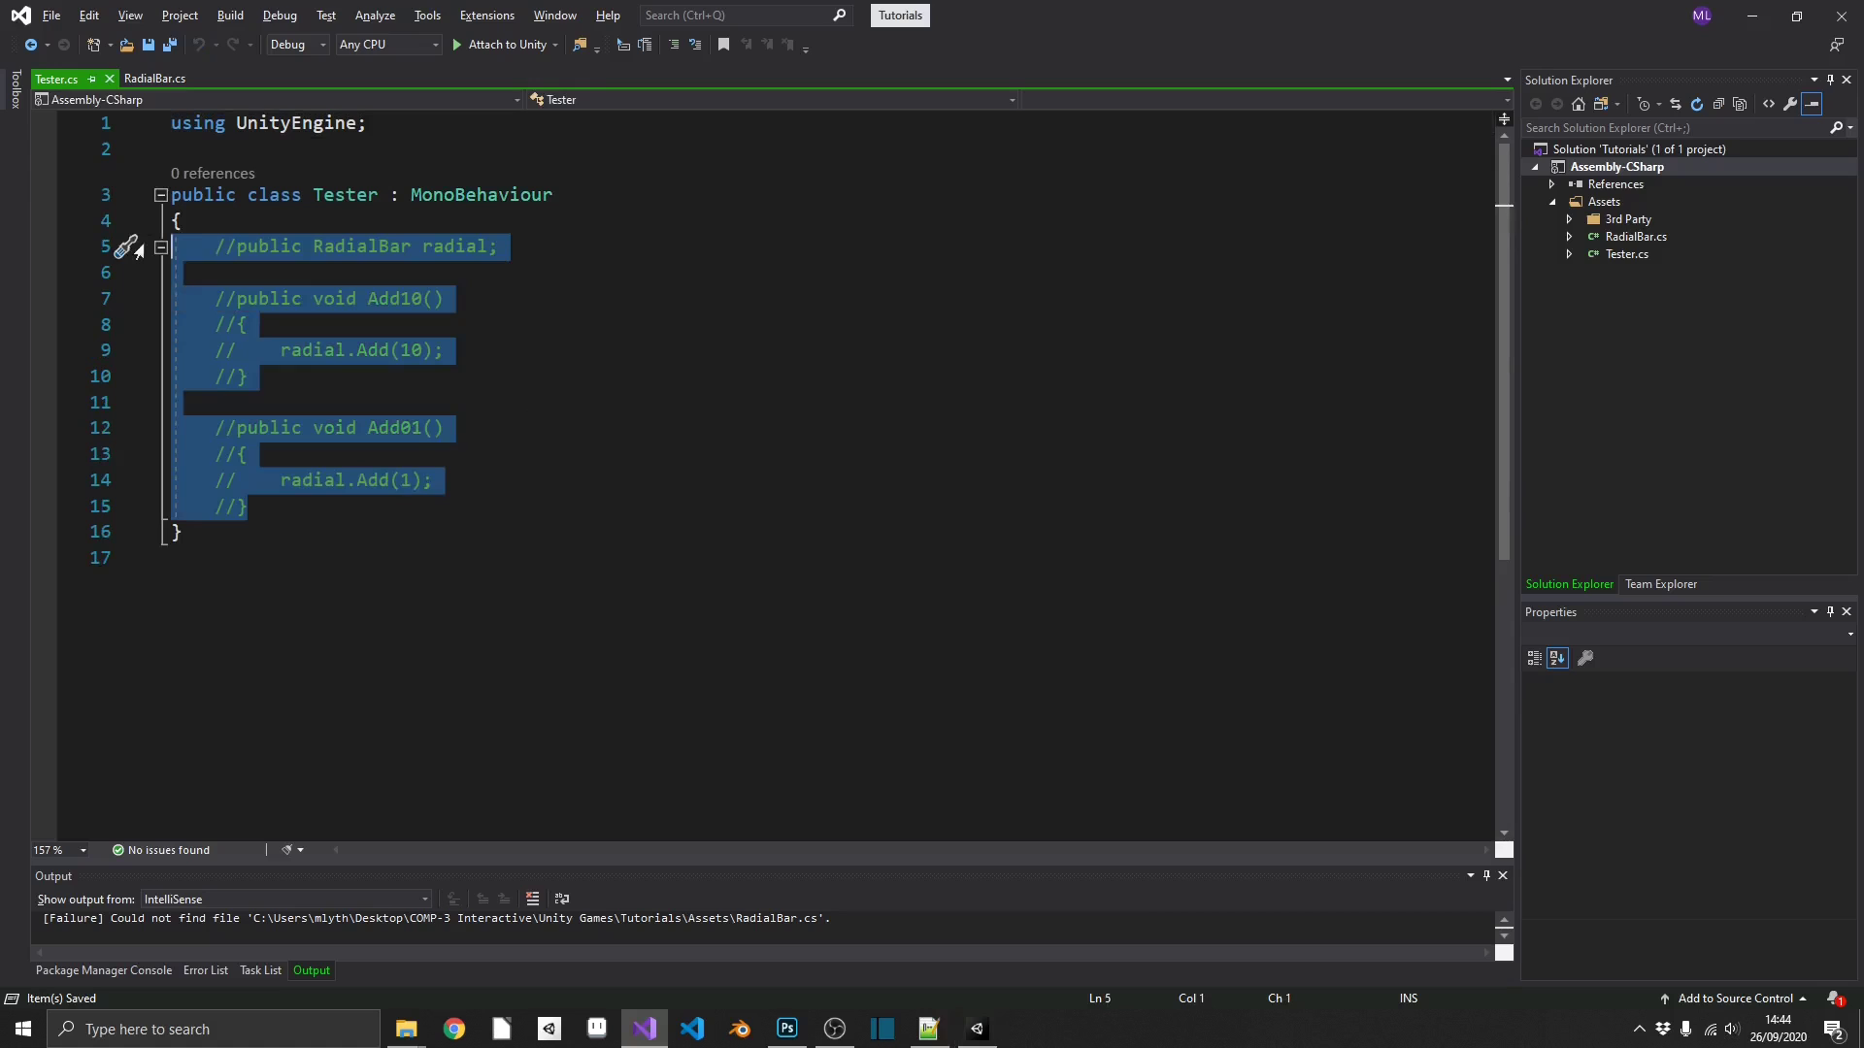
key(ctrl+k)
key(ctrl+u)
click(224, 453)
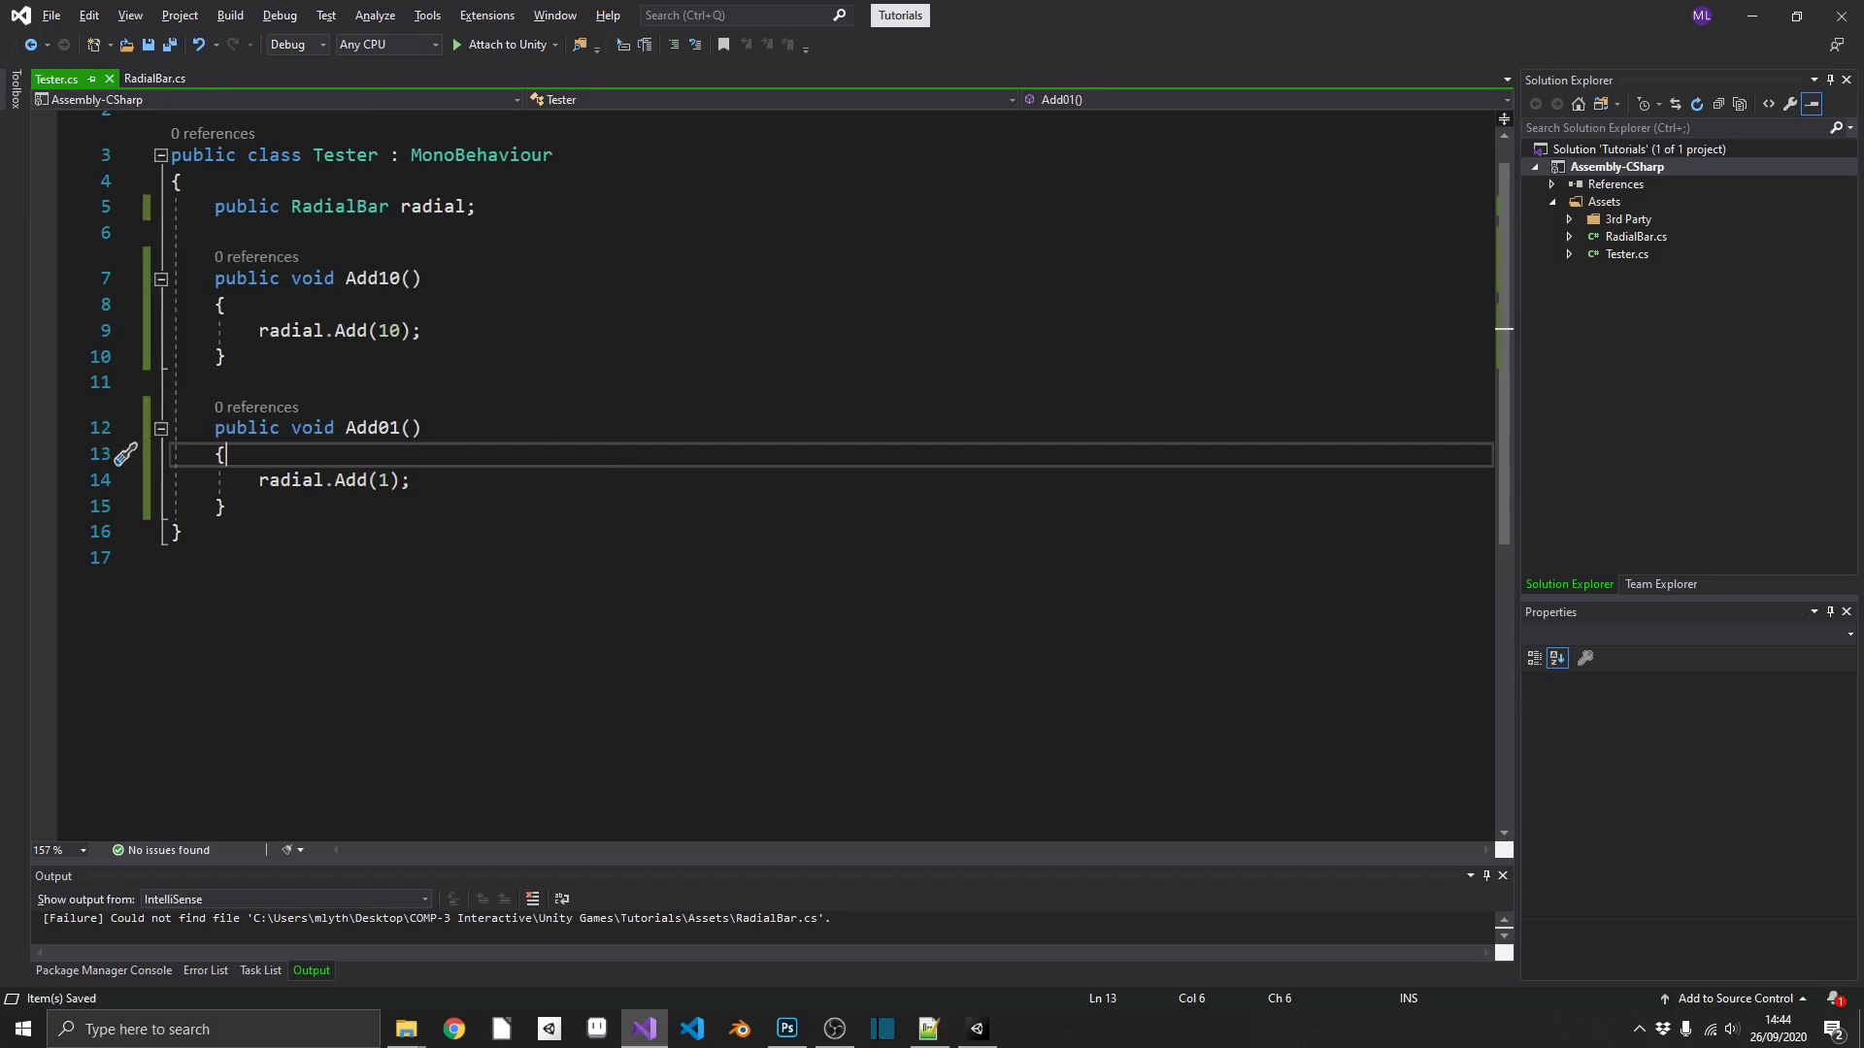
Review the RadialBar reference and the radial.Add calls in Add10 and Add01.
click(250, 207)
click(346, 207)
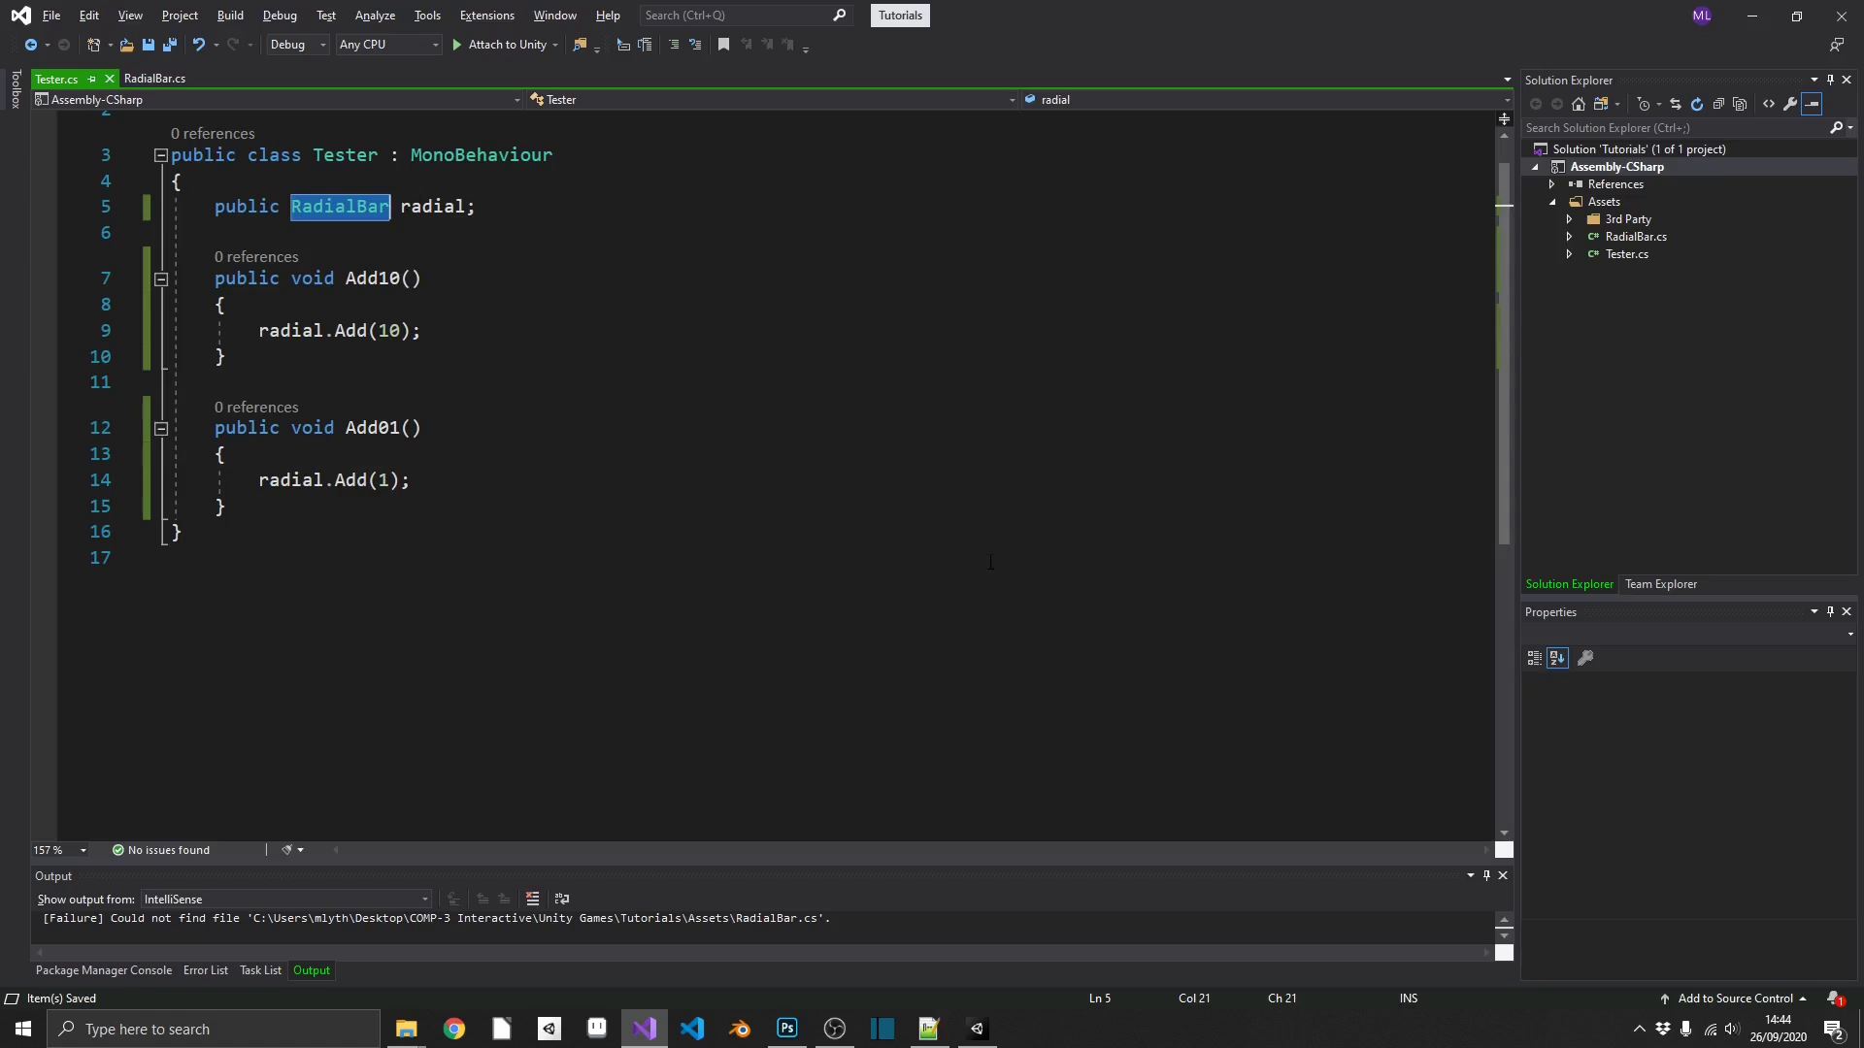
click(384, 280)
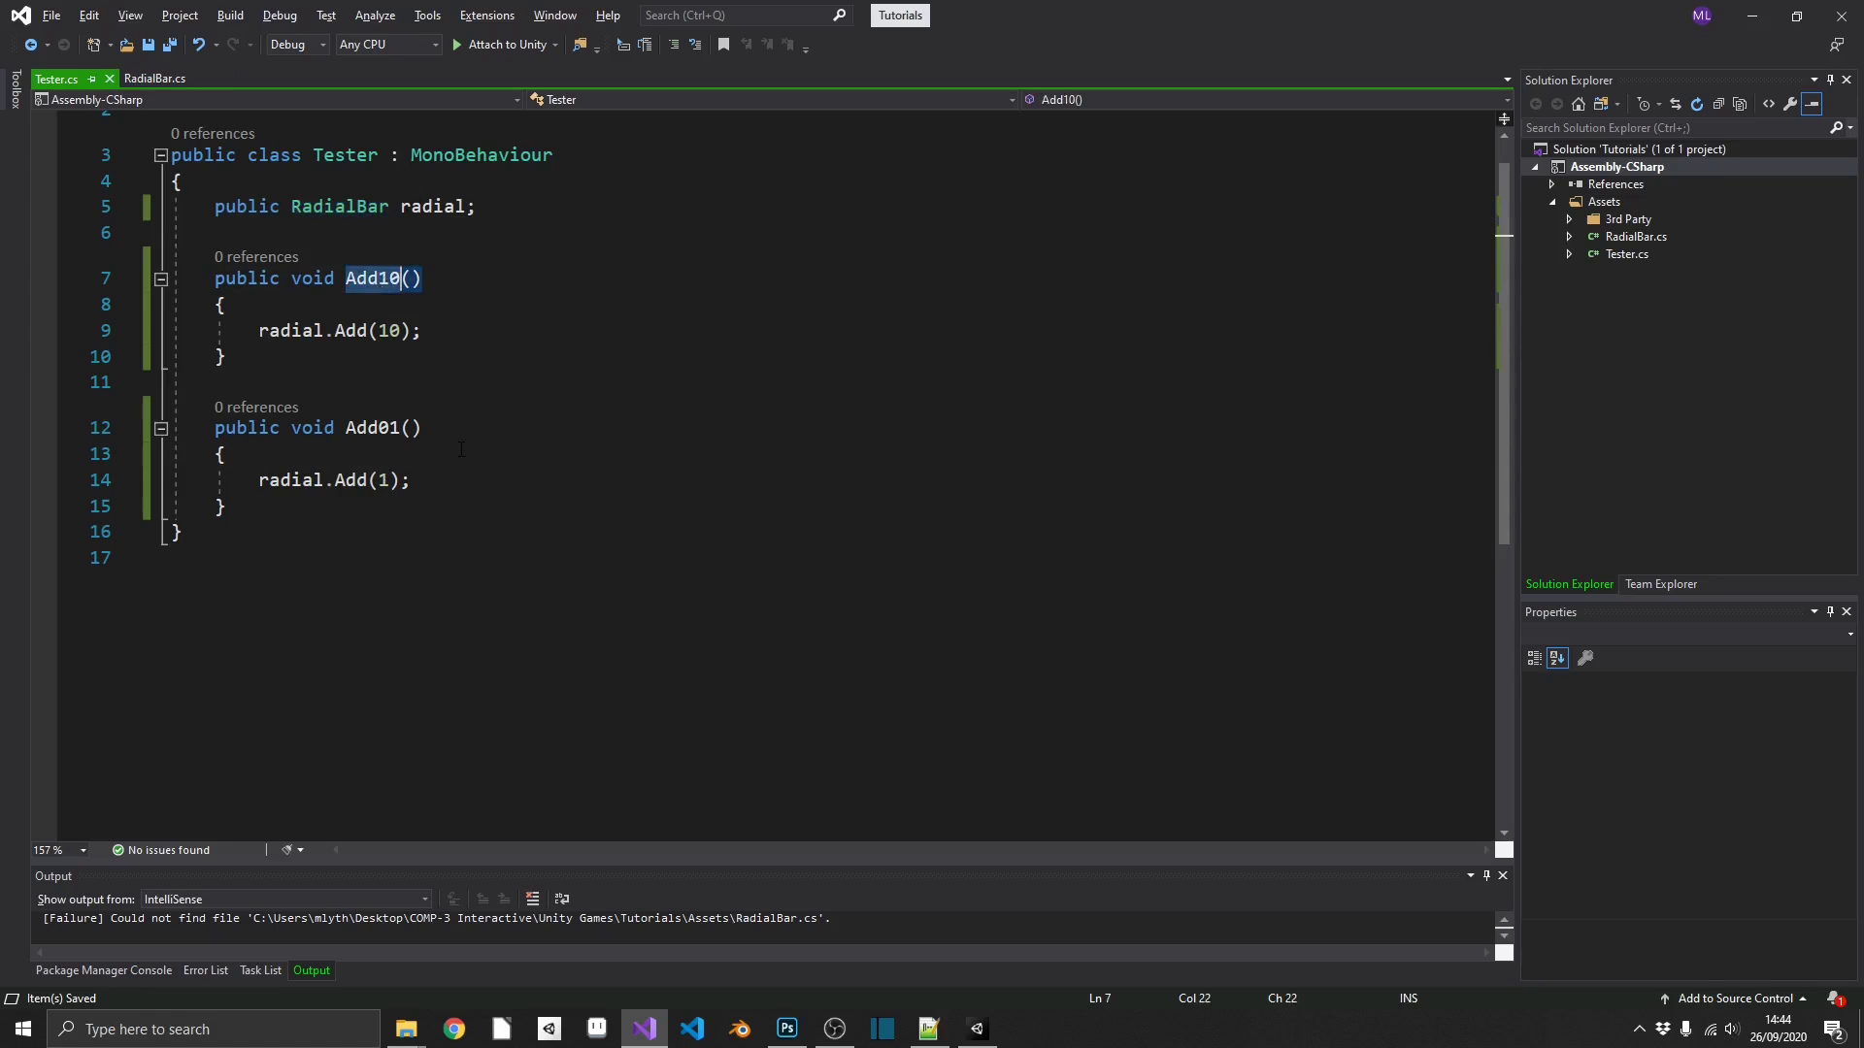
click(369, 479)
click(978, 1029)
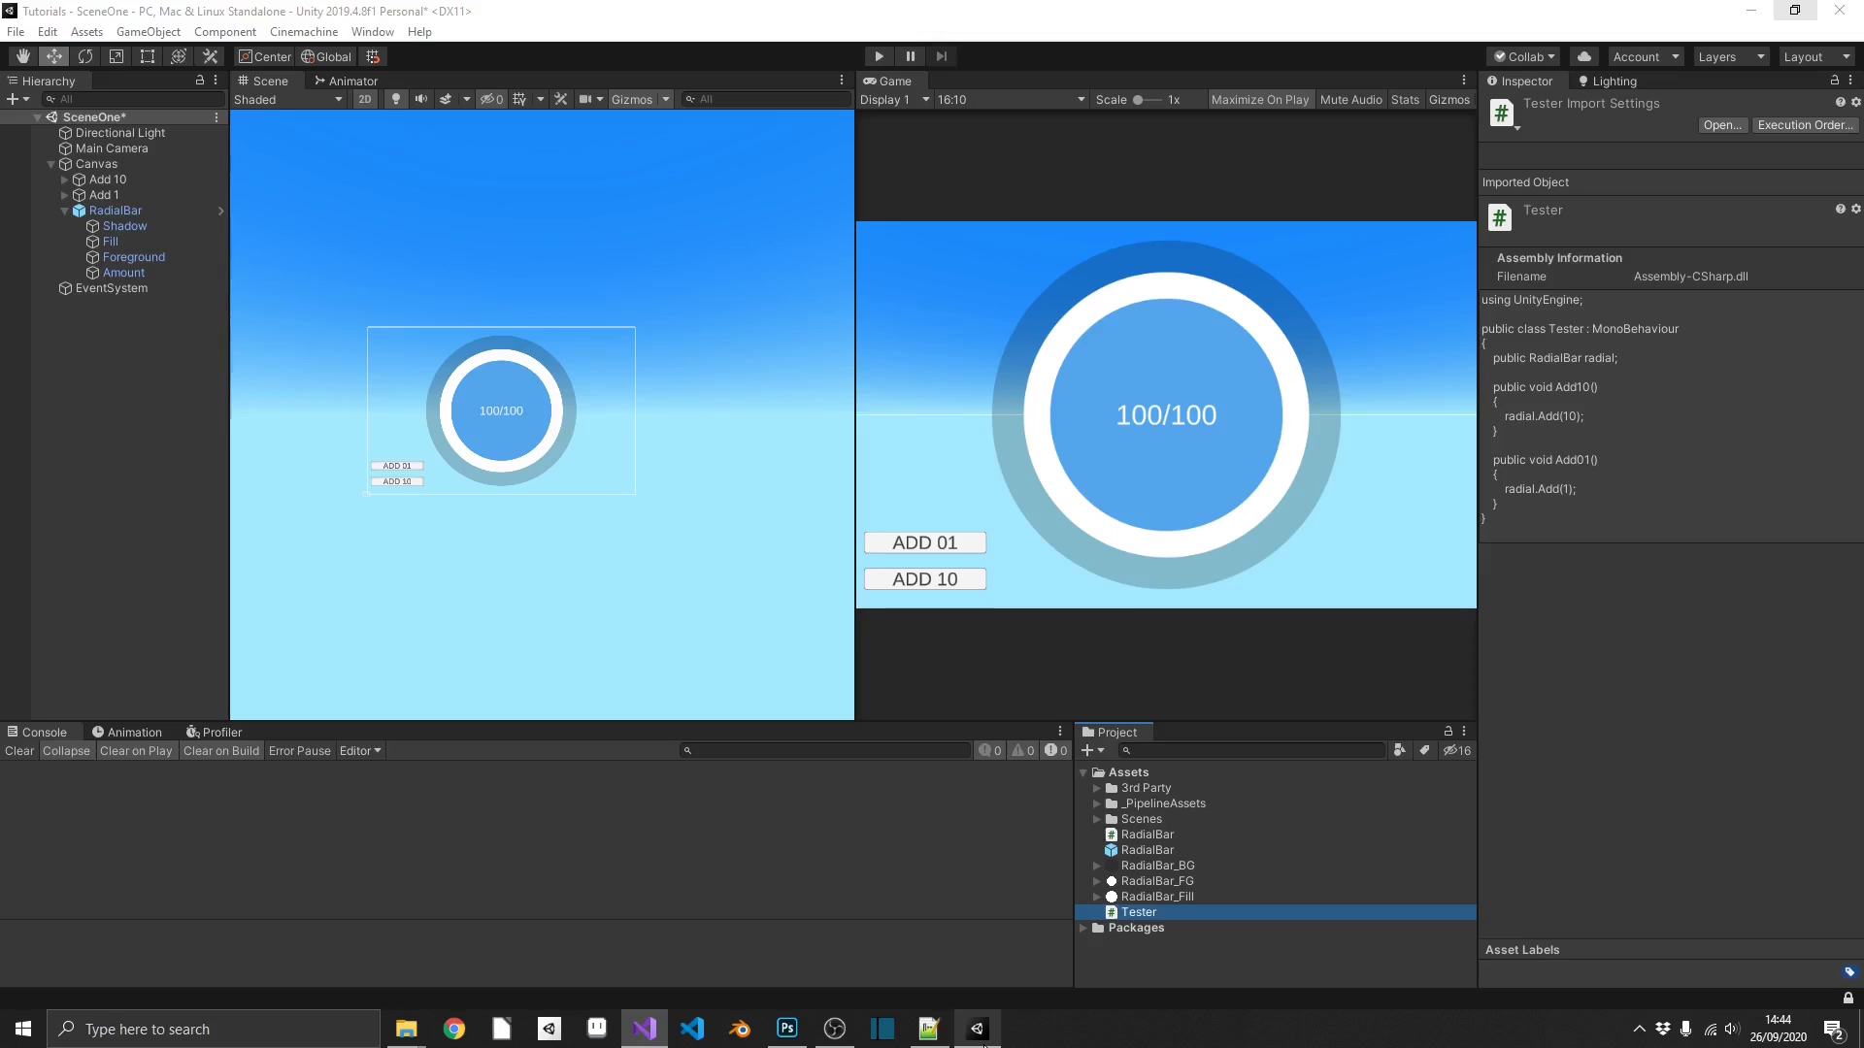
Assign RadialBar to the Tester Radial field on both the Add 10 and Add 1 buttons.
click(116, 181)
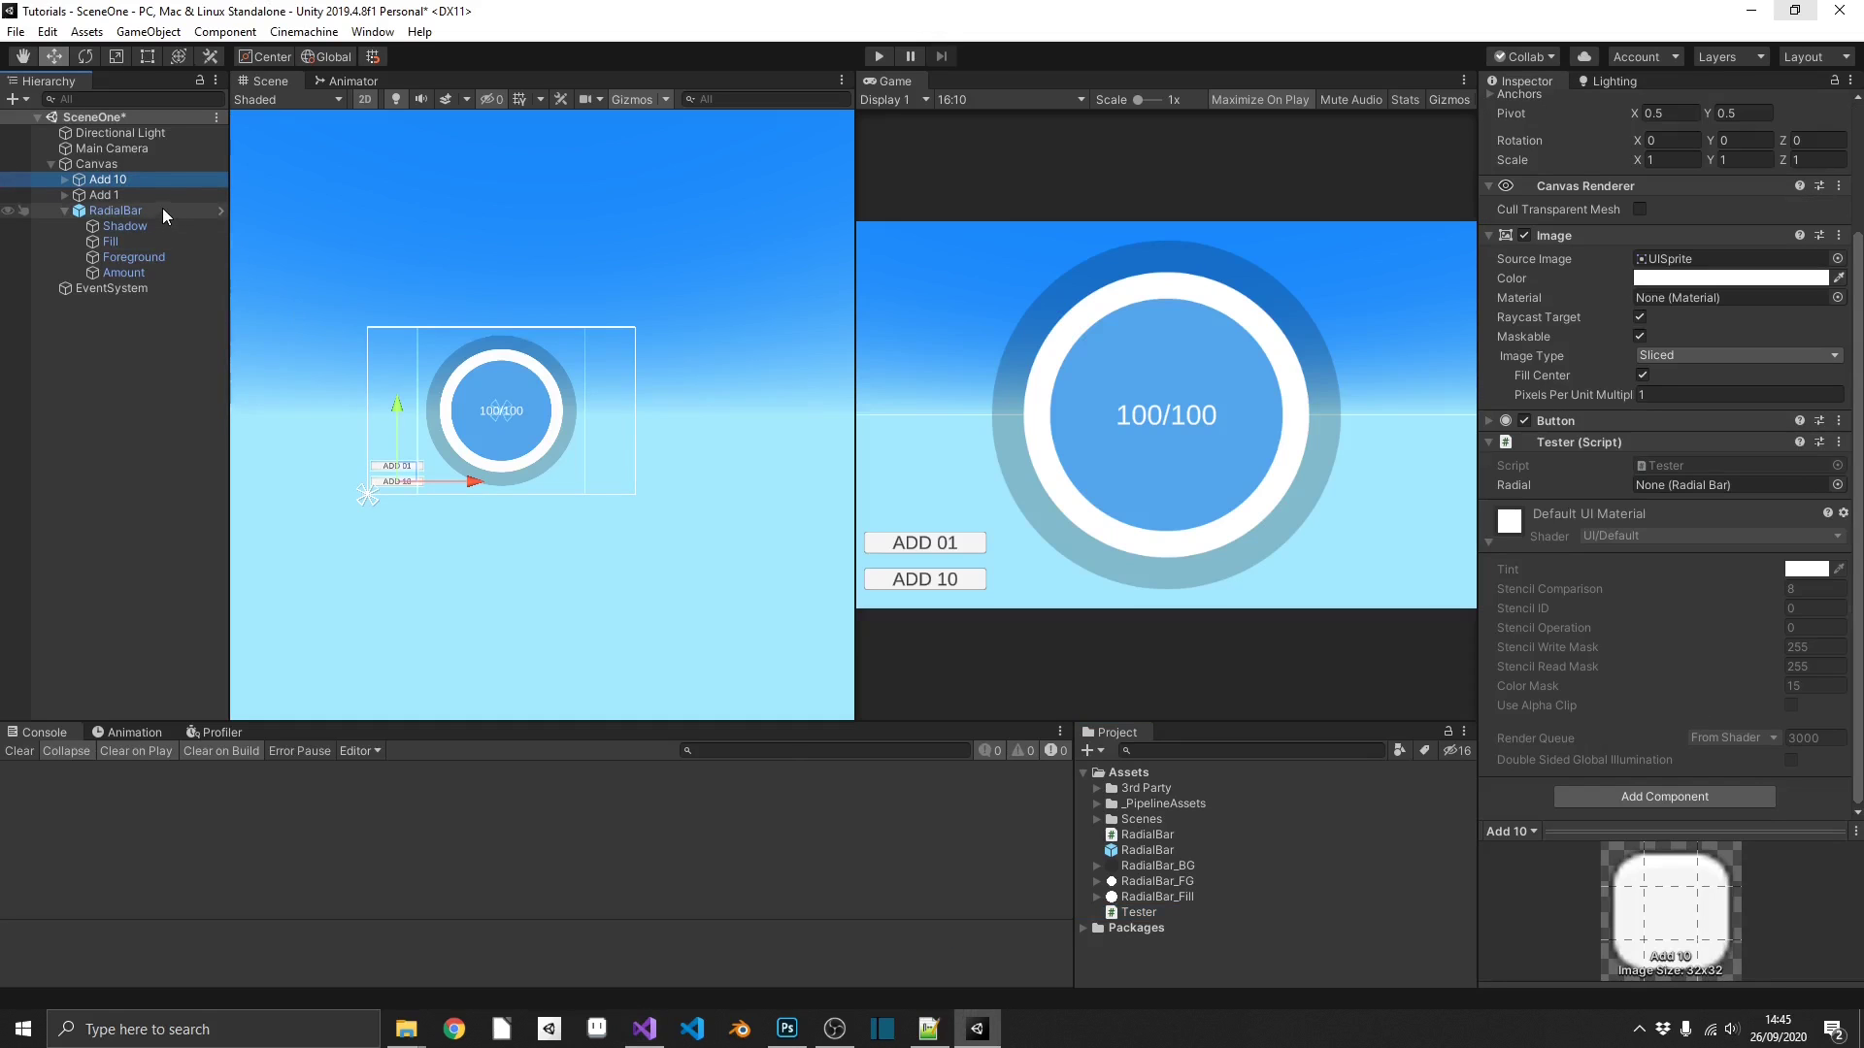
drag(165, 216, 1728, 484)
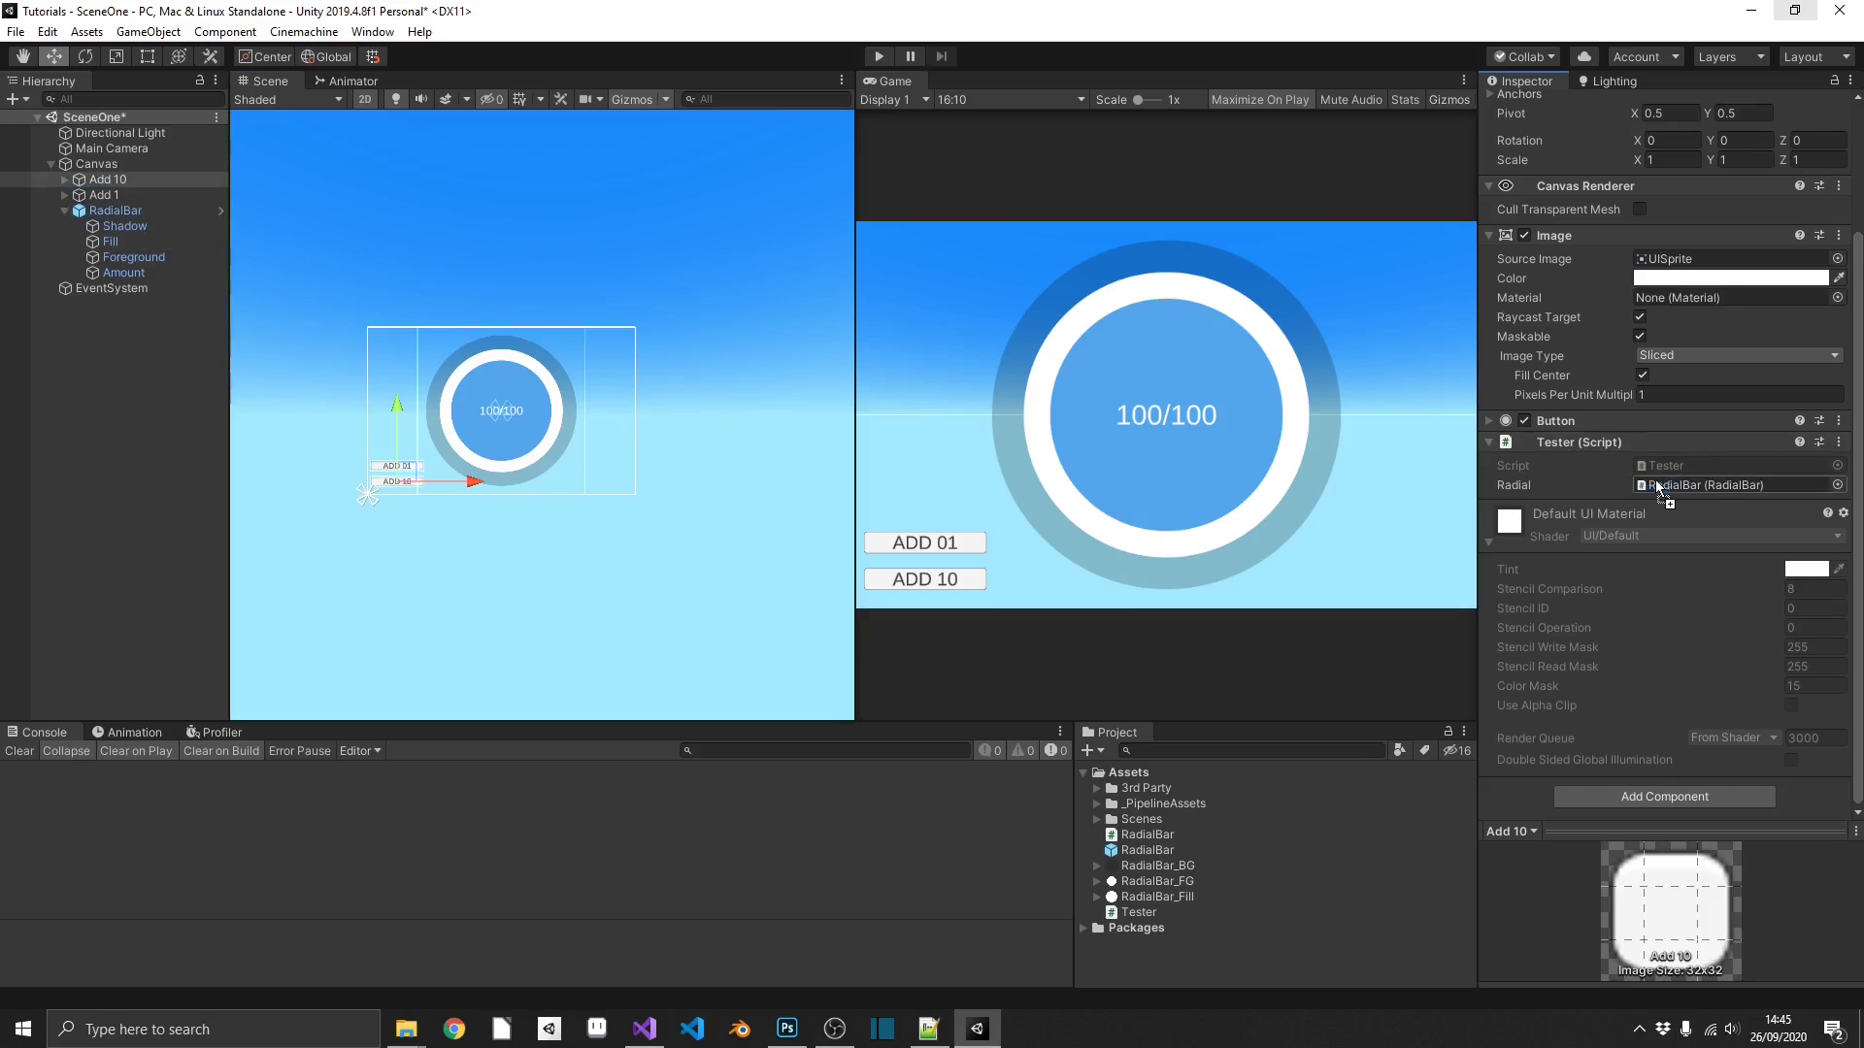
click(104, 195)
drag(116, 211, 1720, 490)
click(1555, 421)
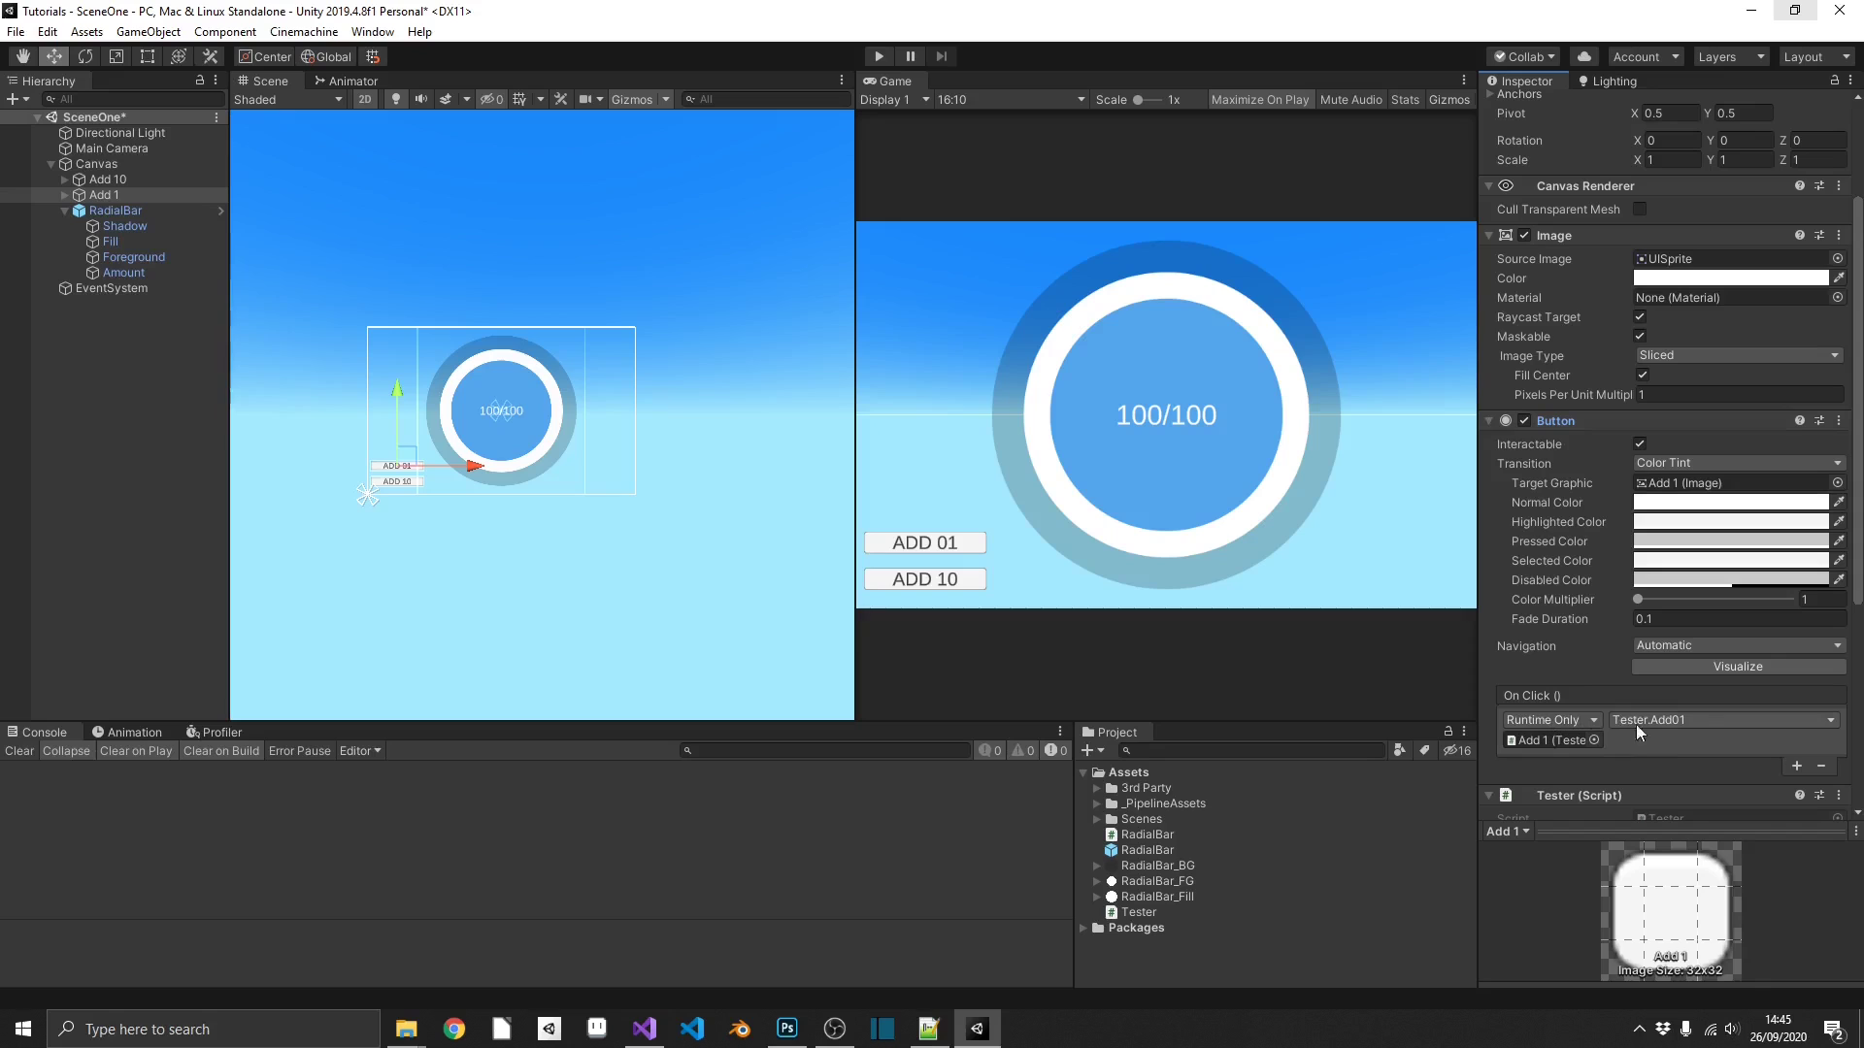
click(107, 179)
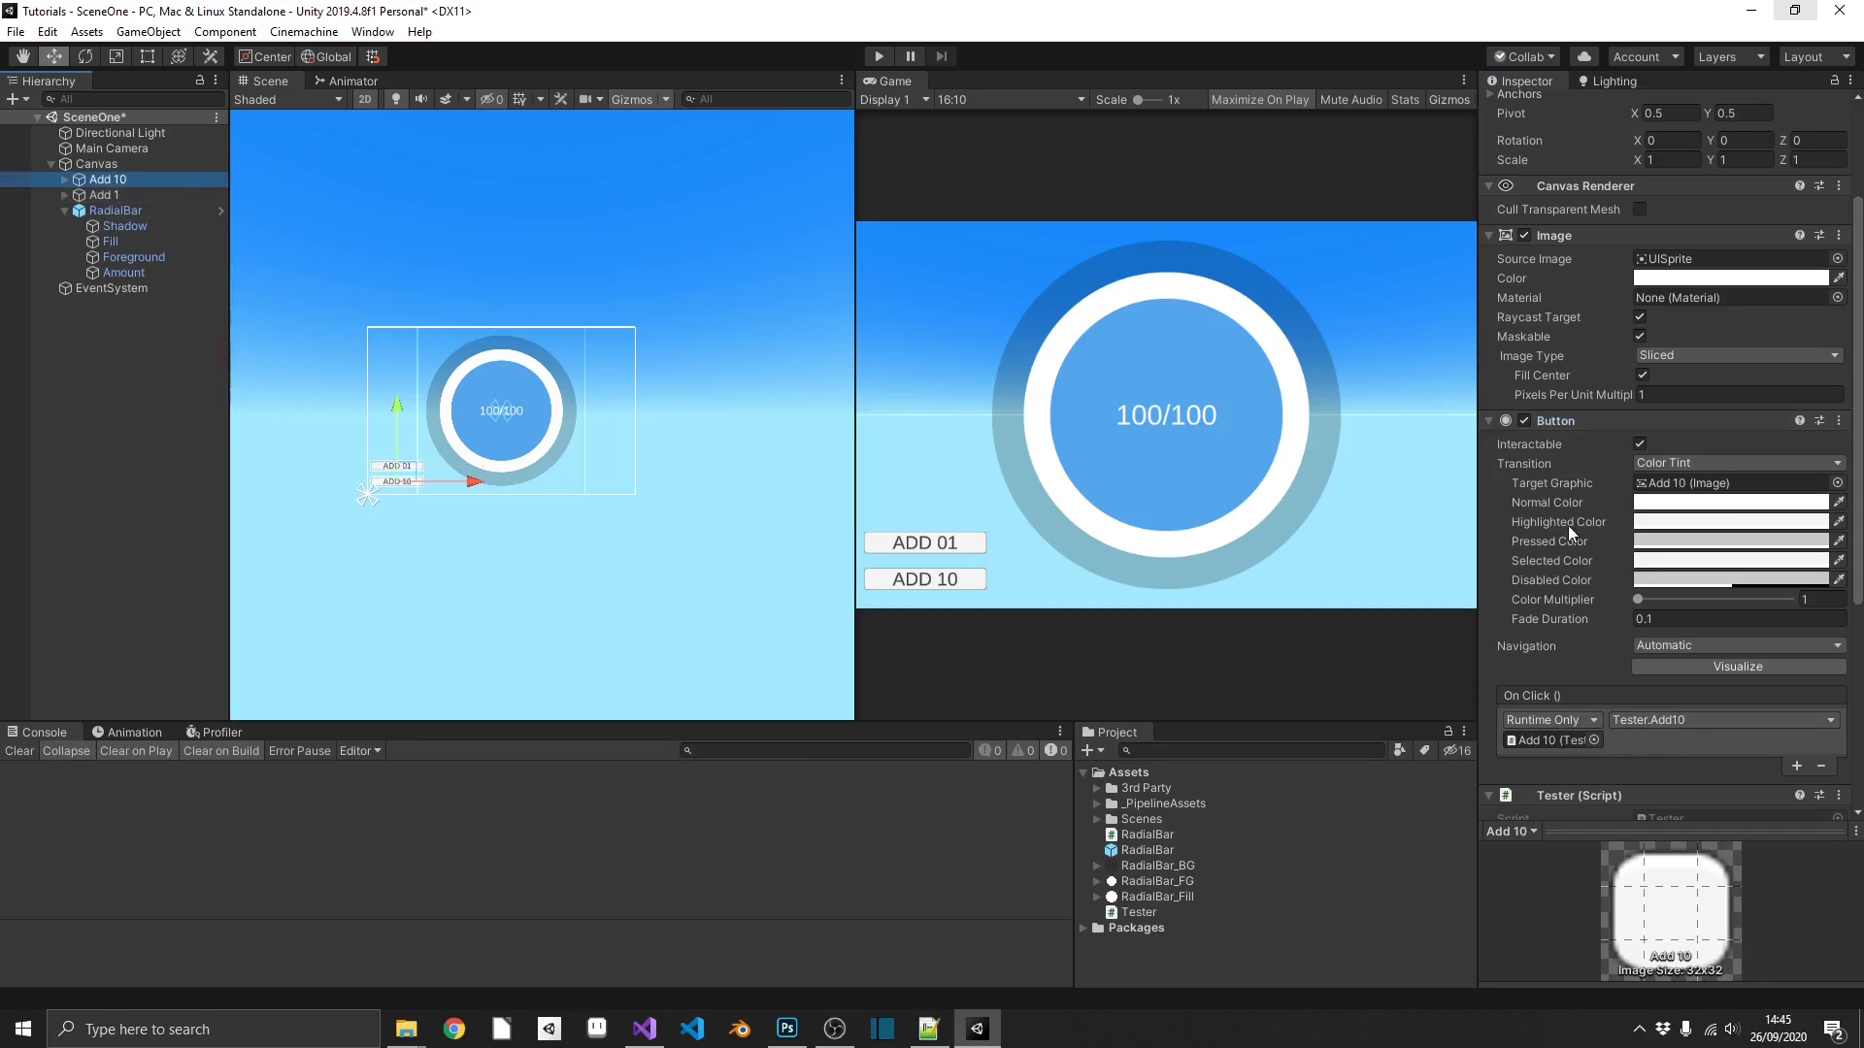
click(115, 211)
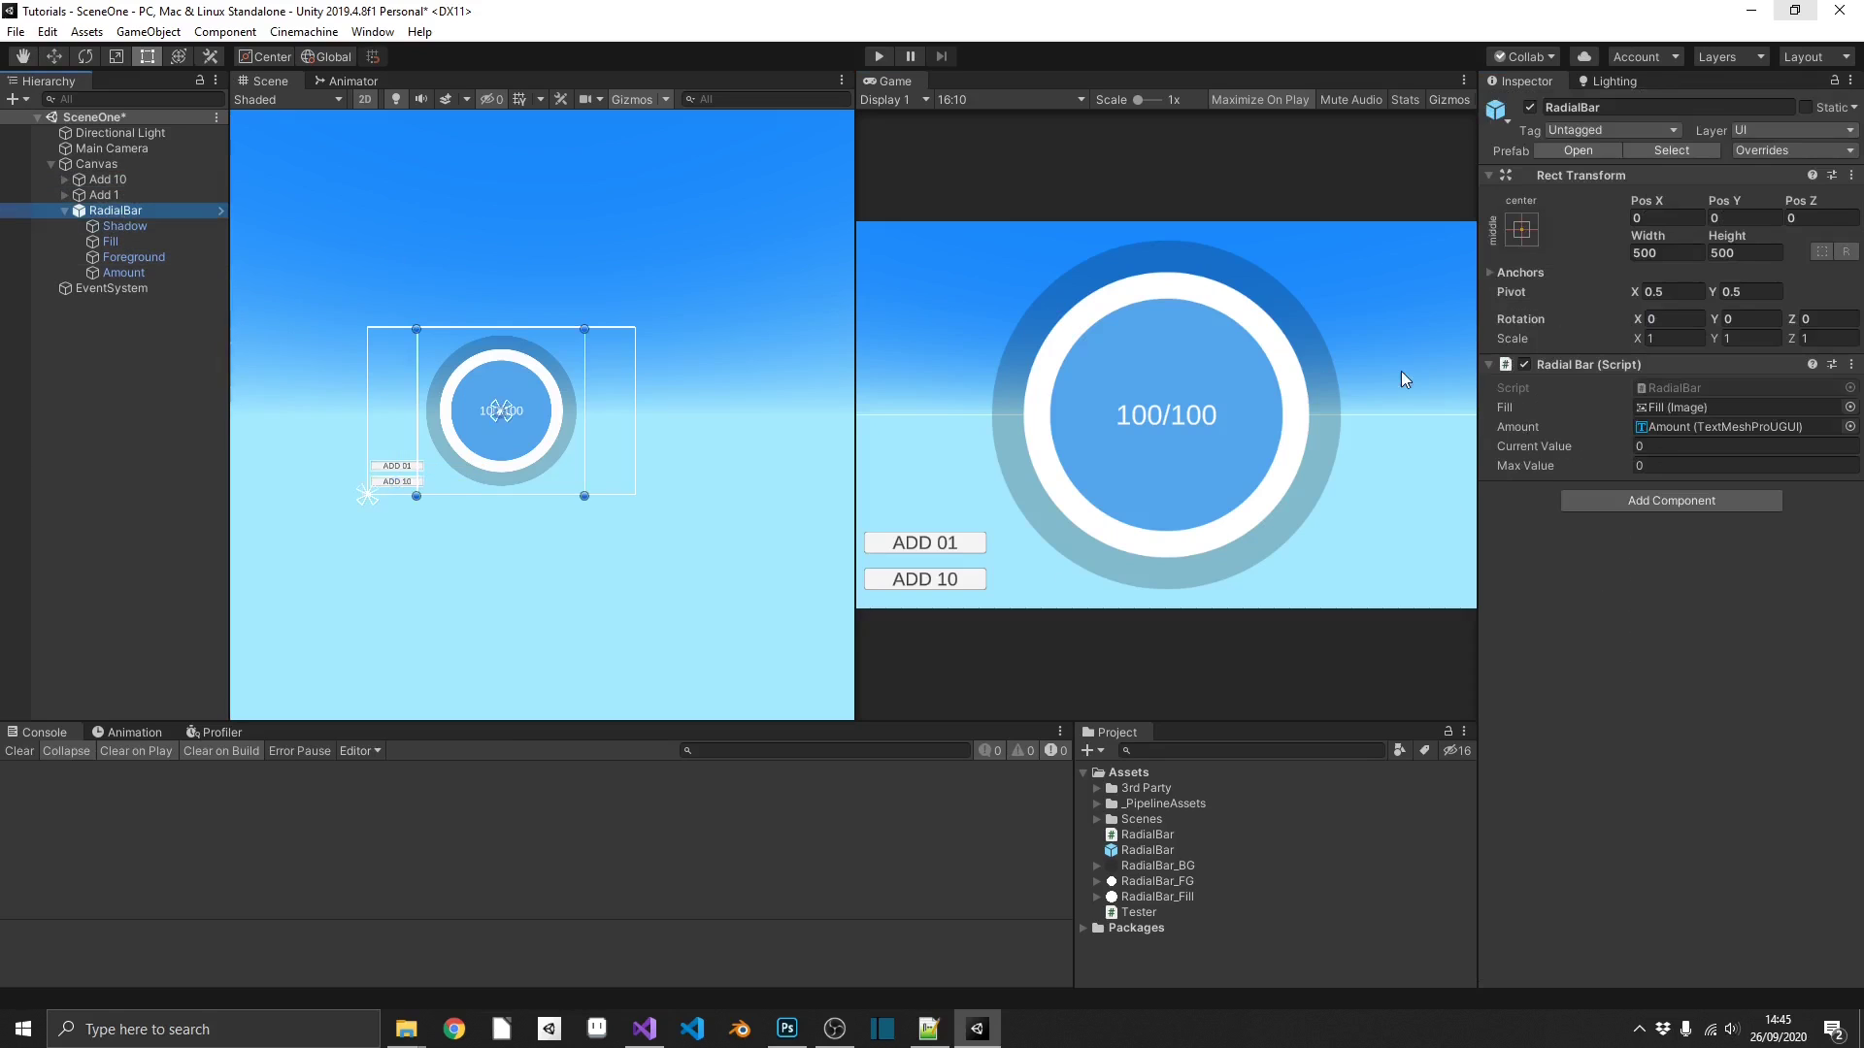
Set the Radial Bar Max Value to 100 and enter Play mode, showing 0/100.
click(1559, 446)
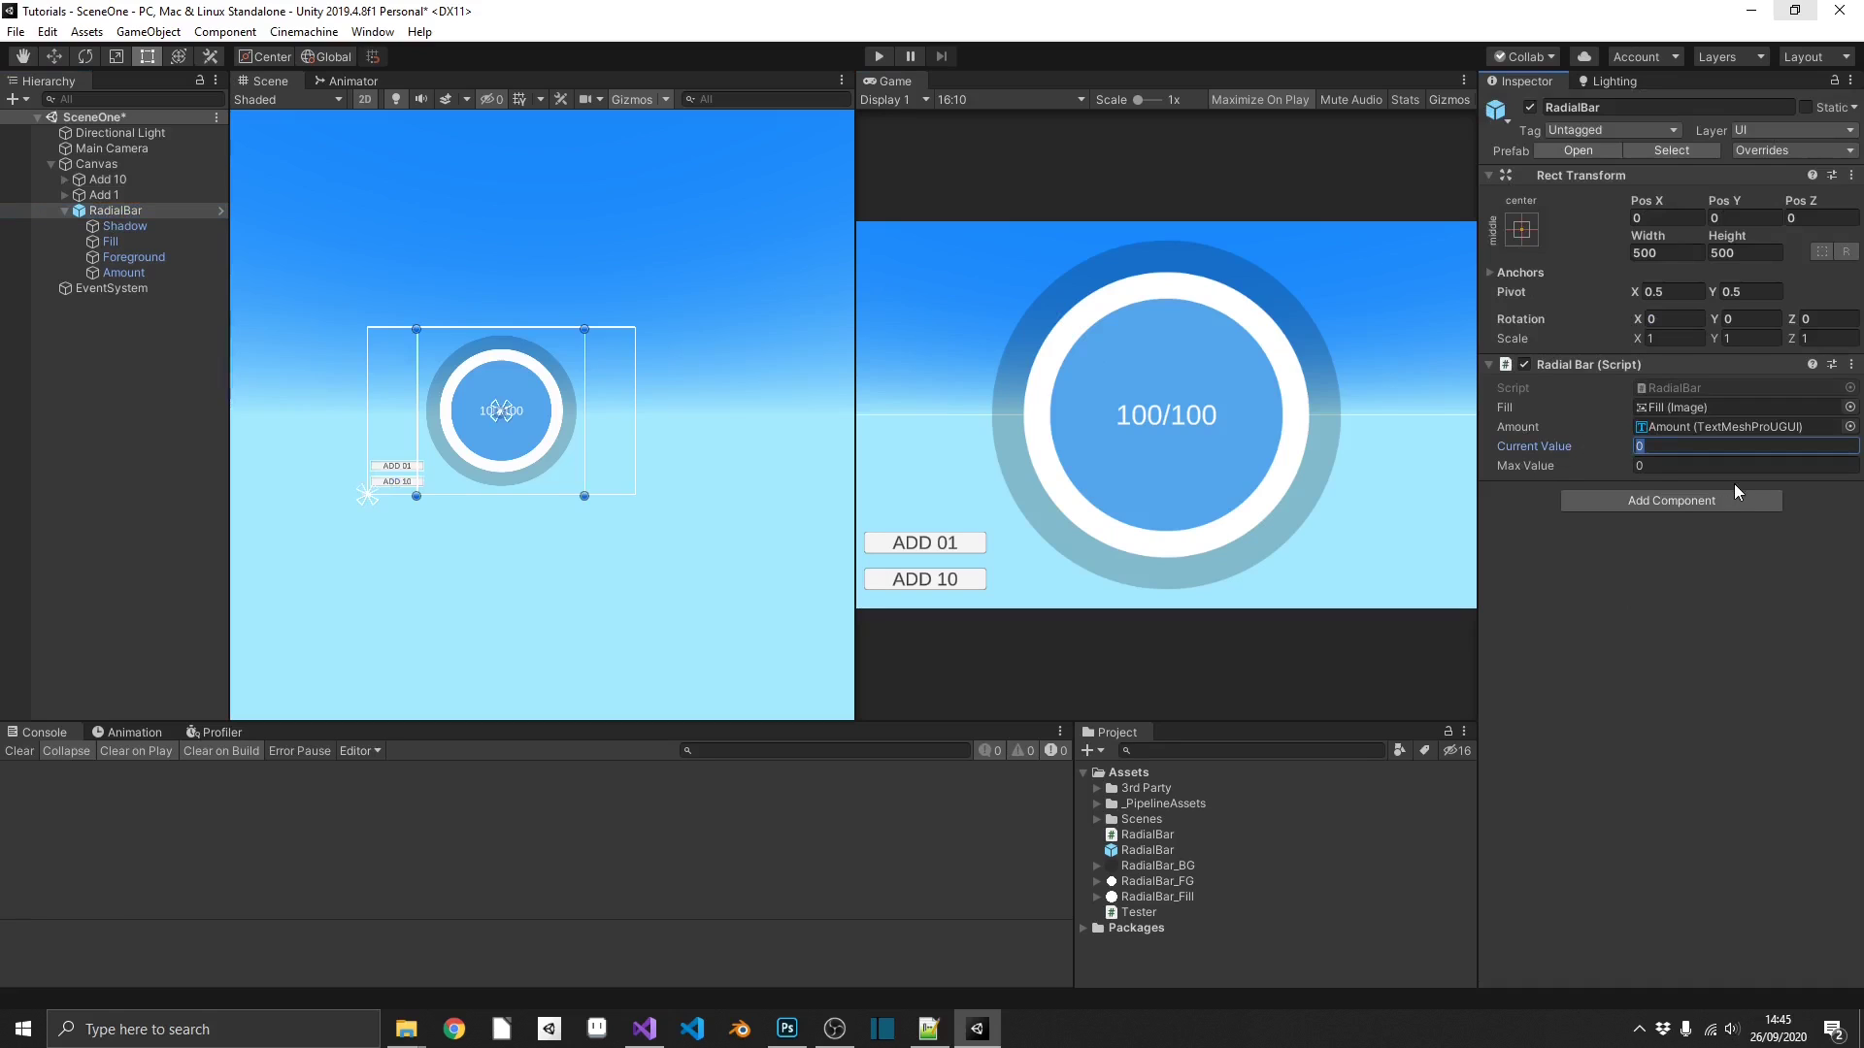
key(Tab)
text(100)
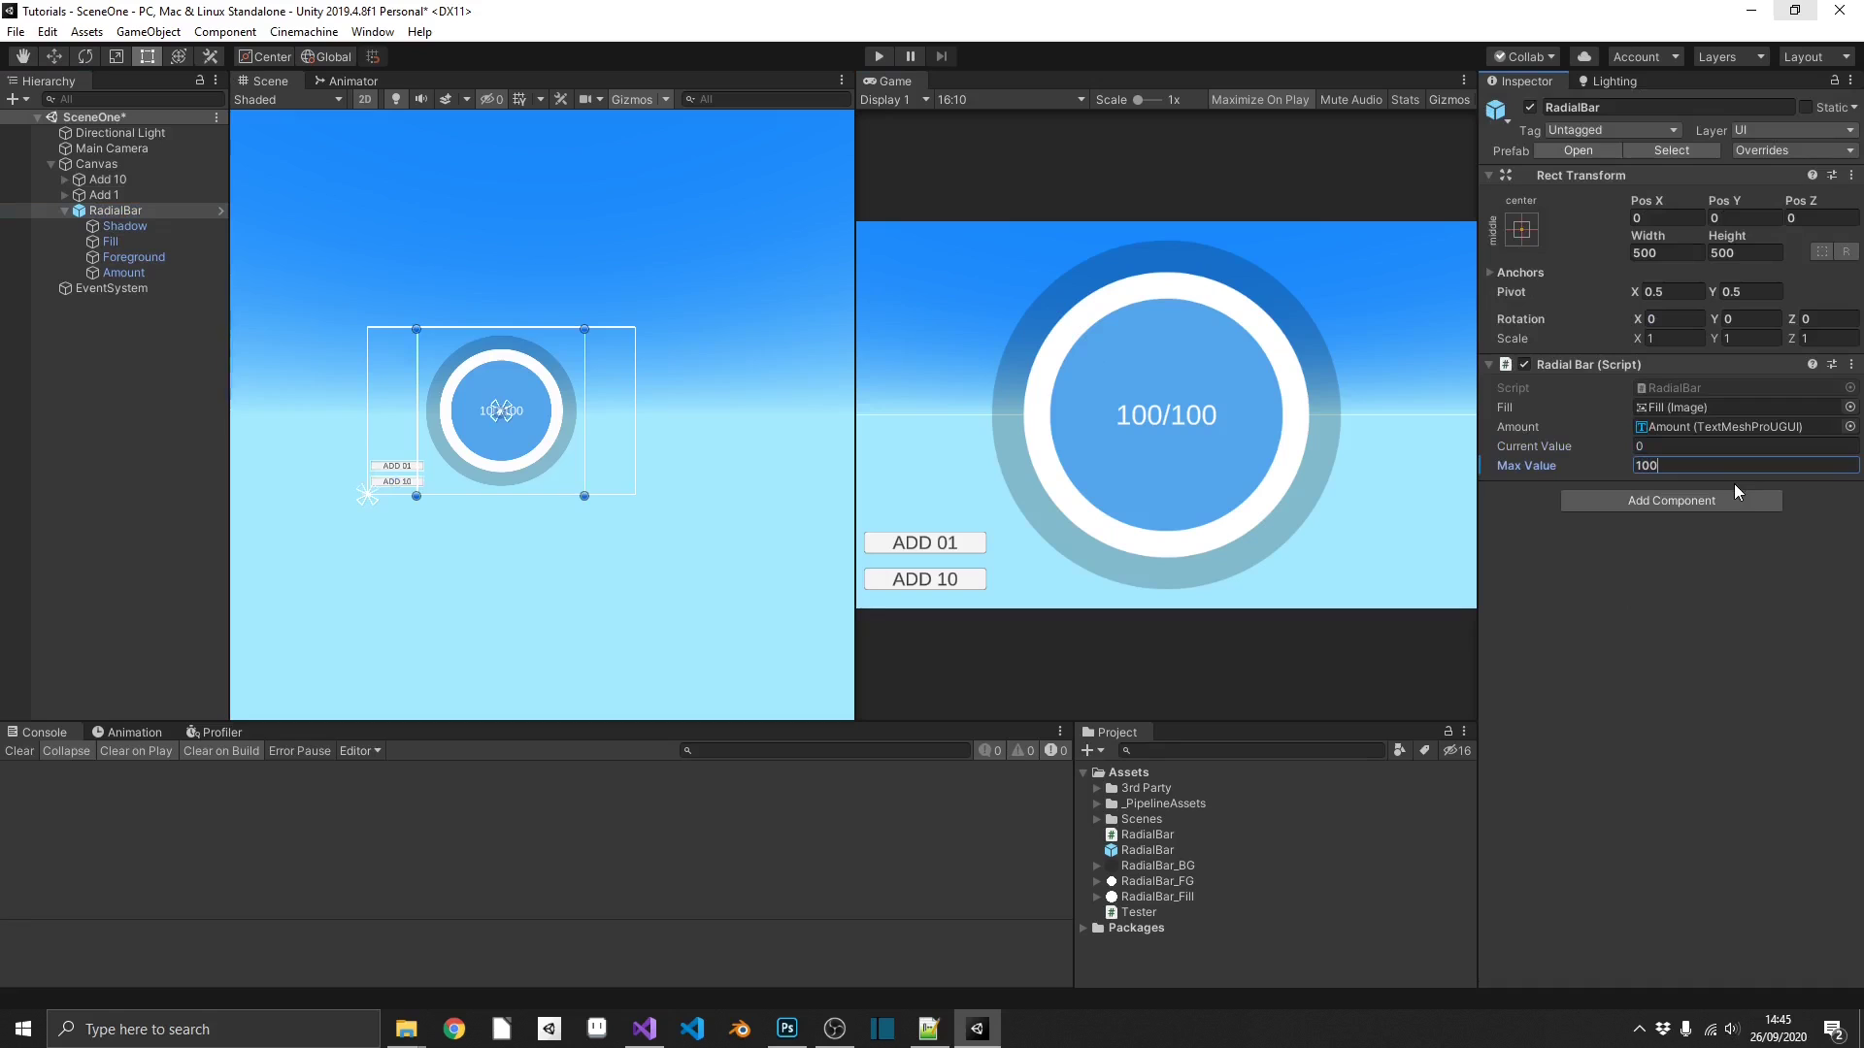
key(Return)
click(879, 56)
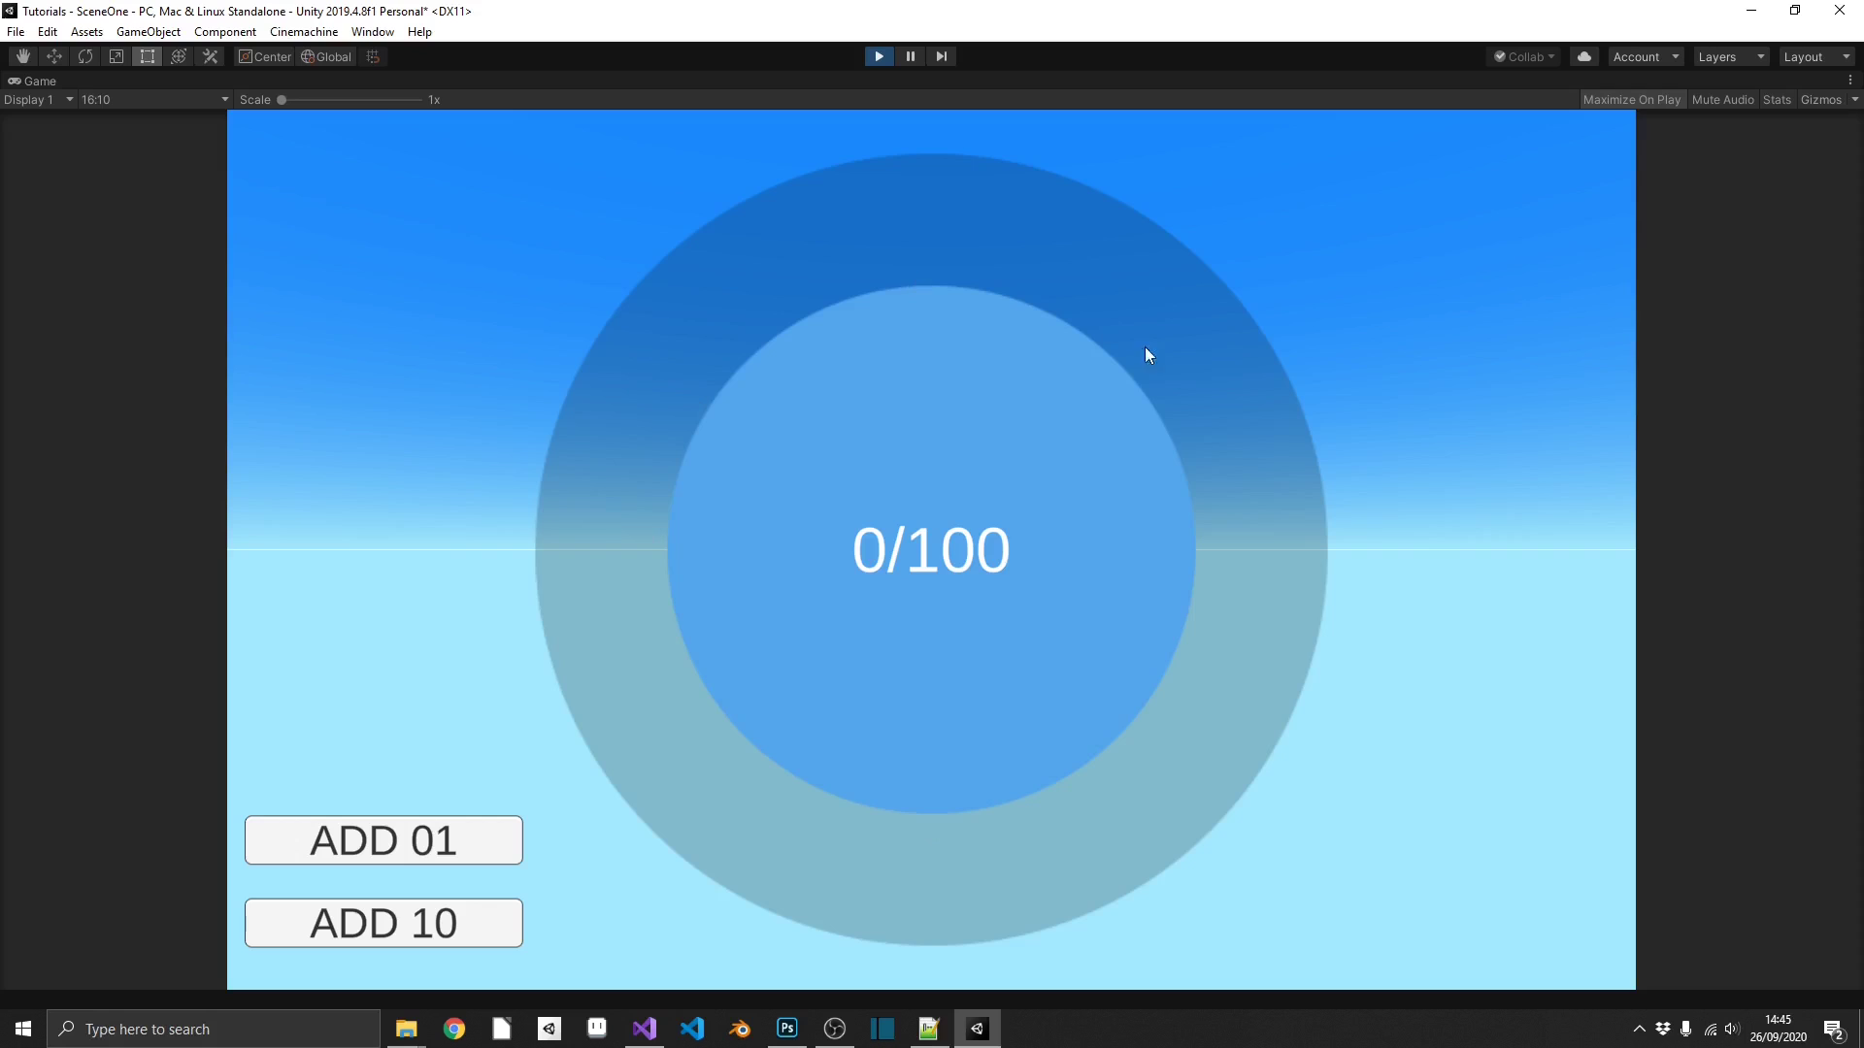
Fill the running radial bar from 0/100 to 100/100 with the ADD 01 and ADD 10 buttons.
double_click(428, 854)
click(429, 854)
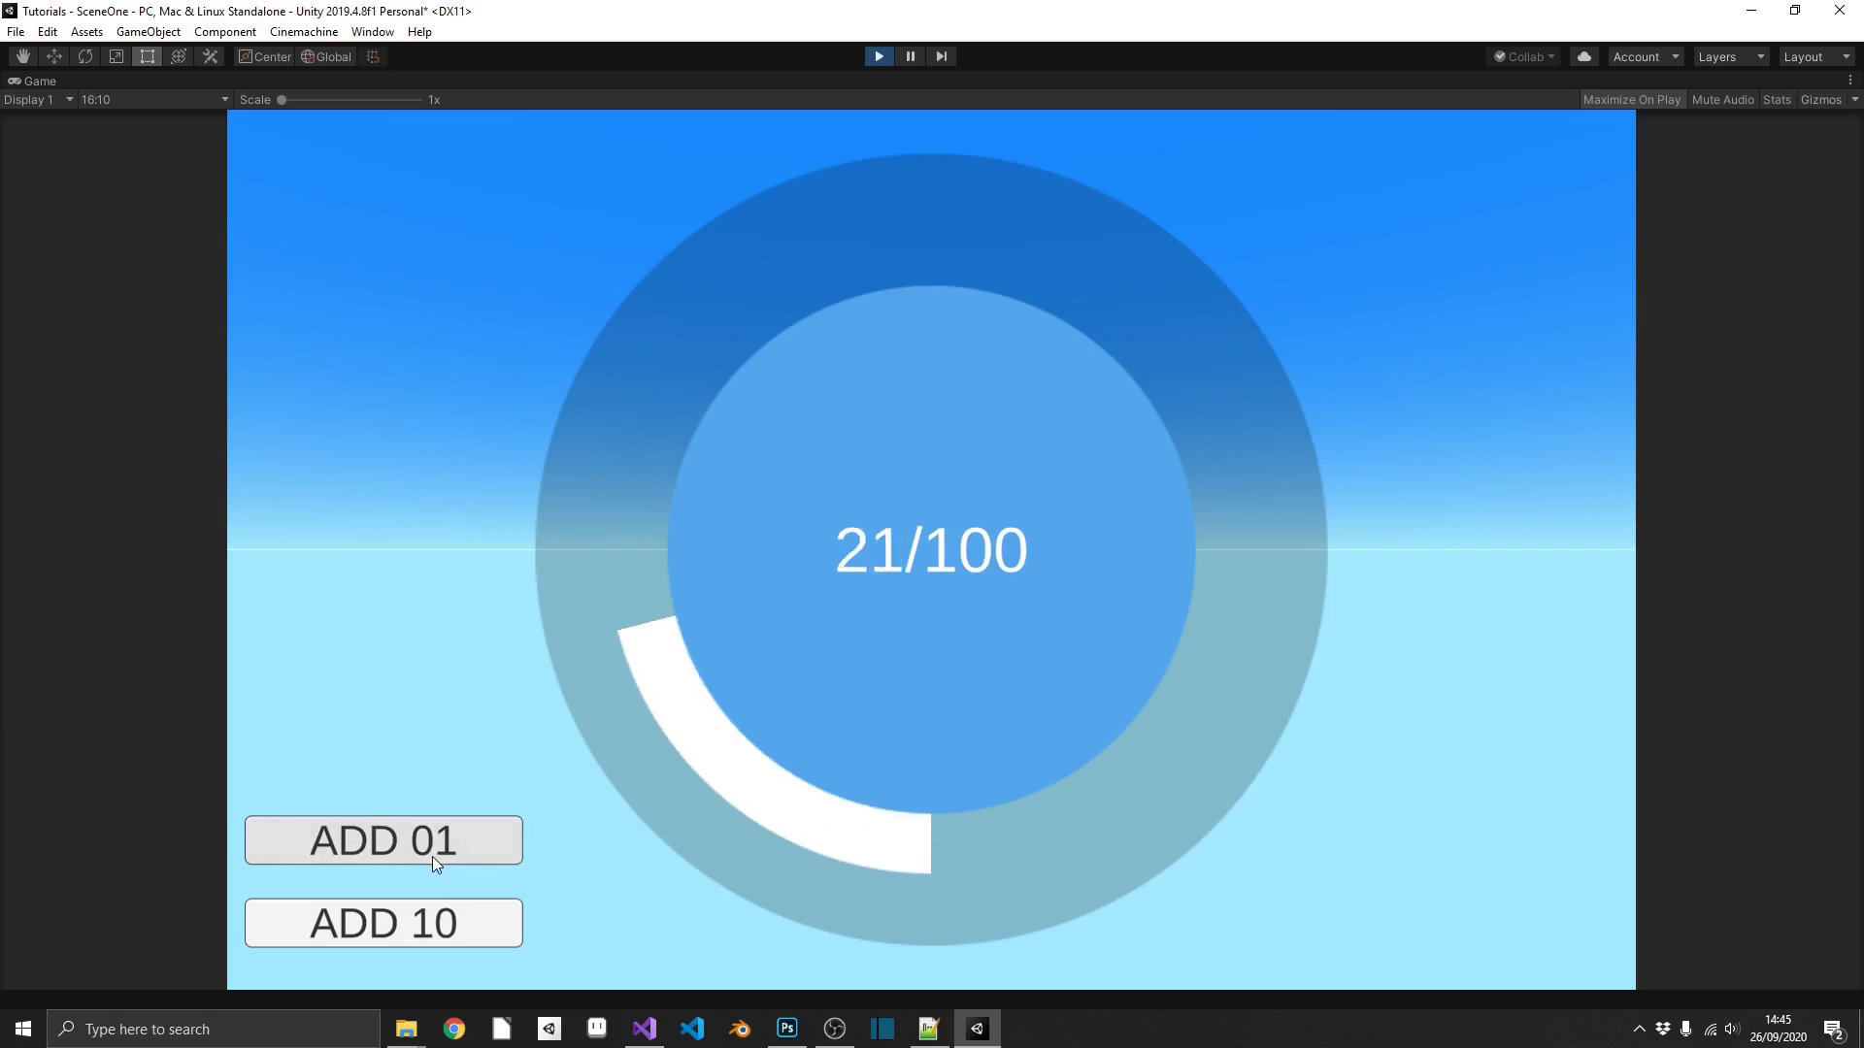
click(428, 921)
click(428, 922)
click(428, 921)
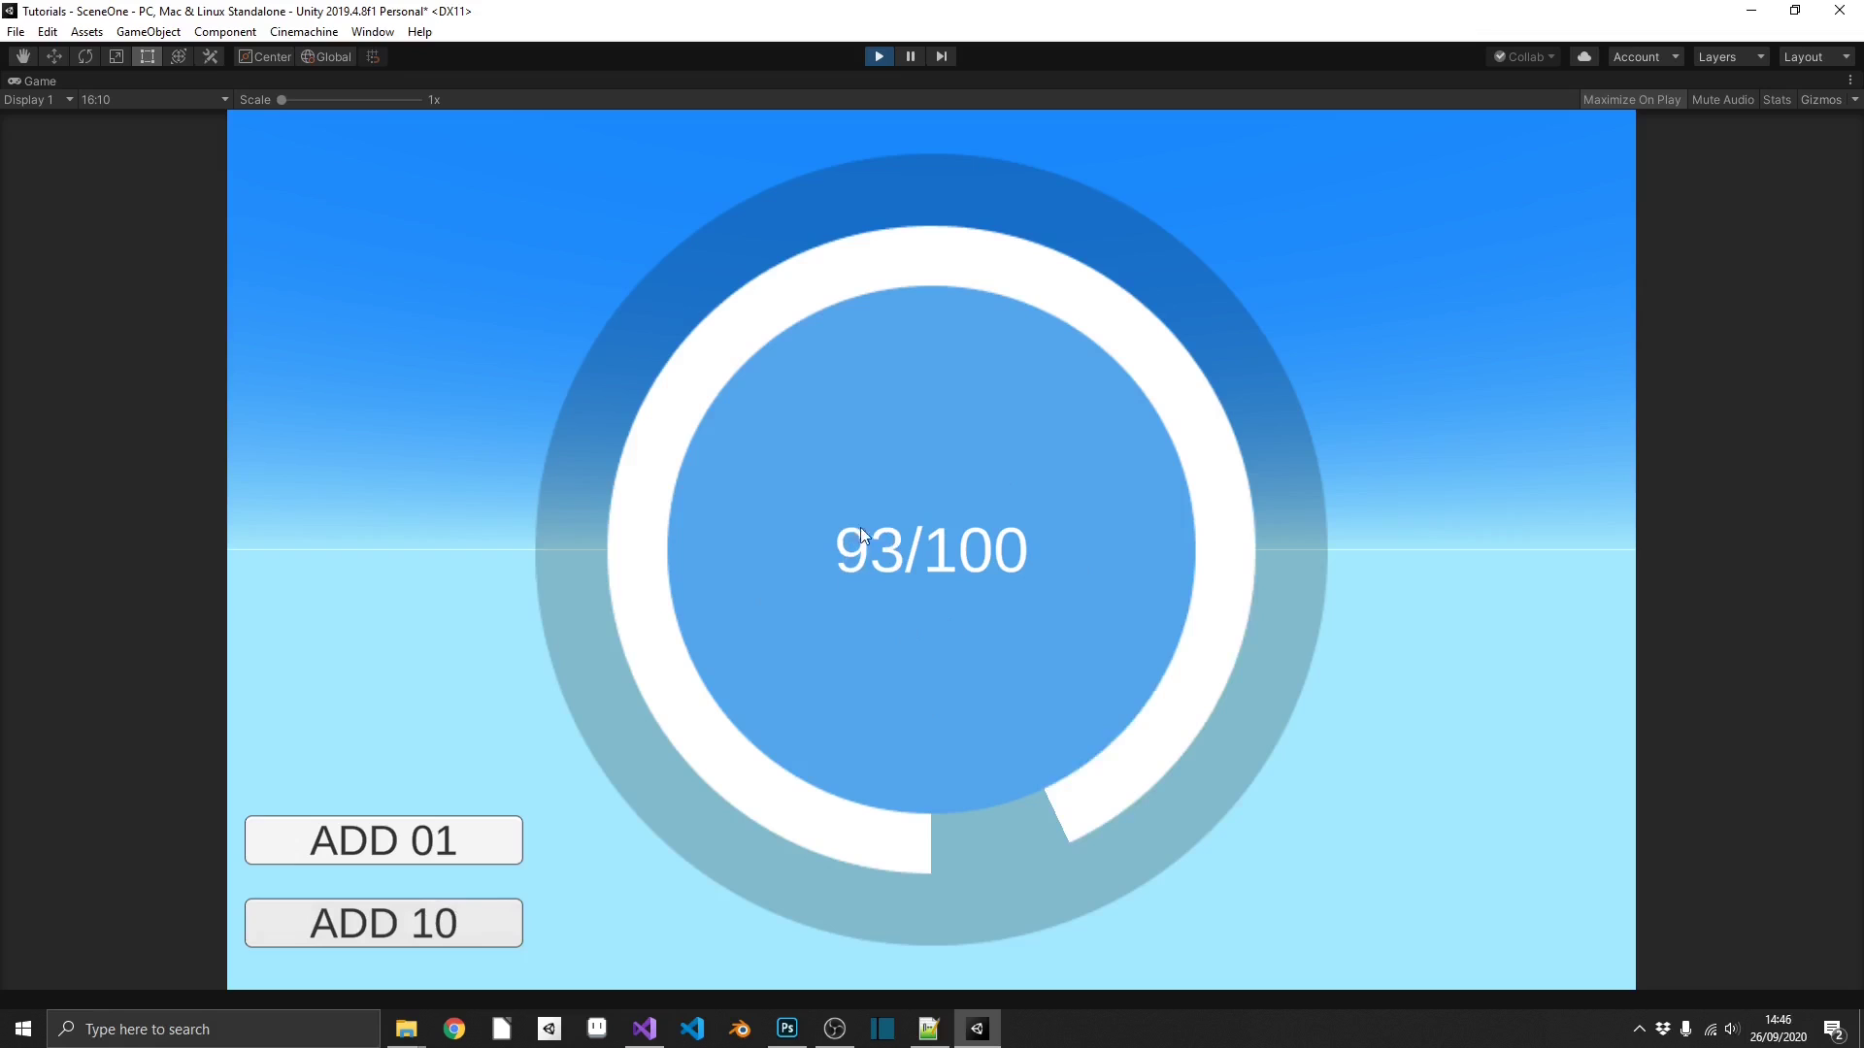
click(371, 935)
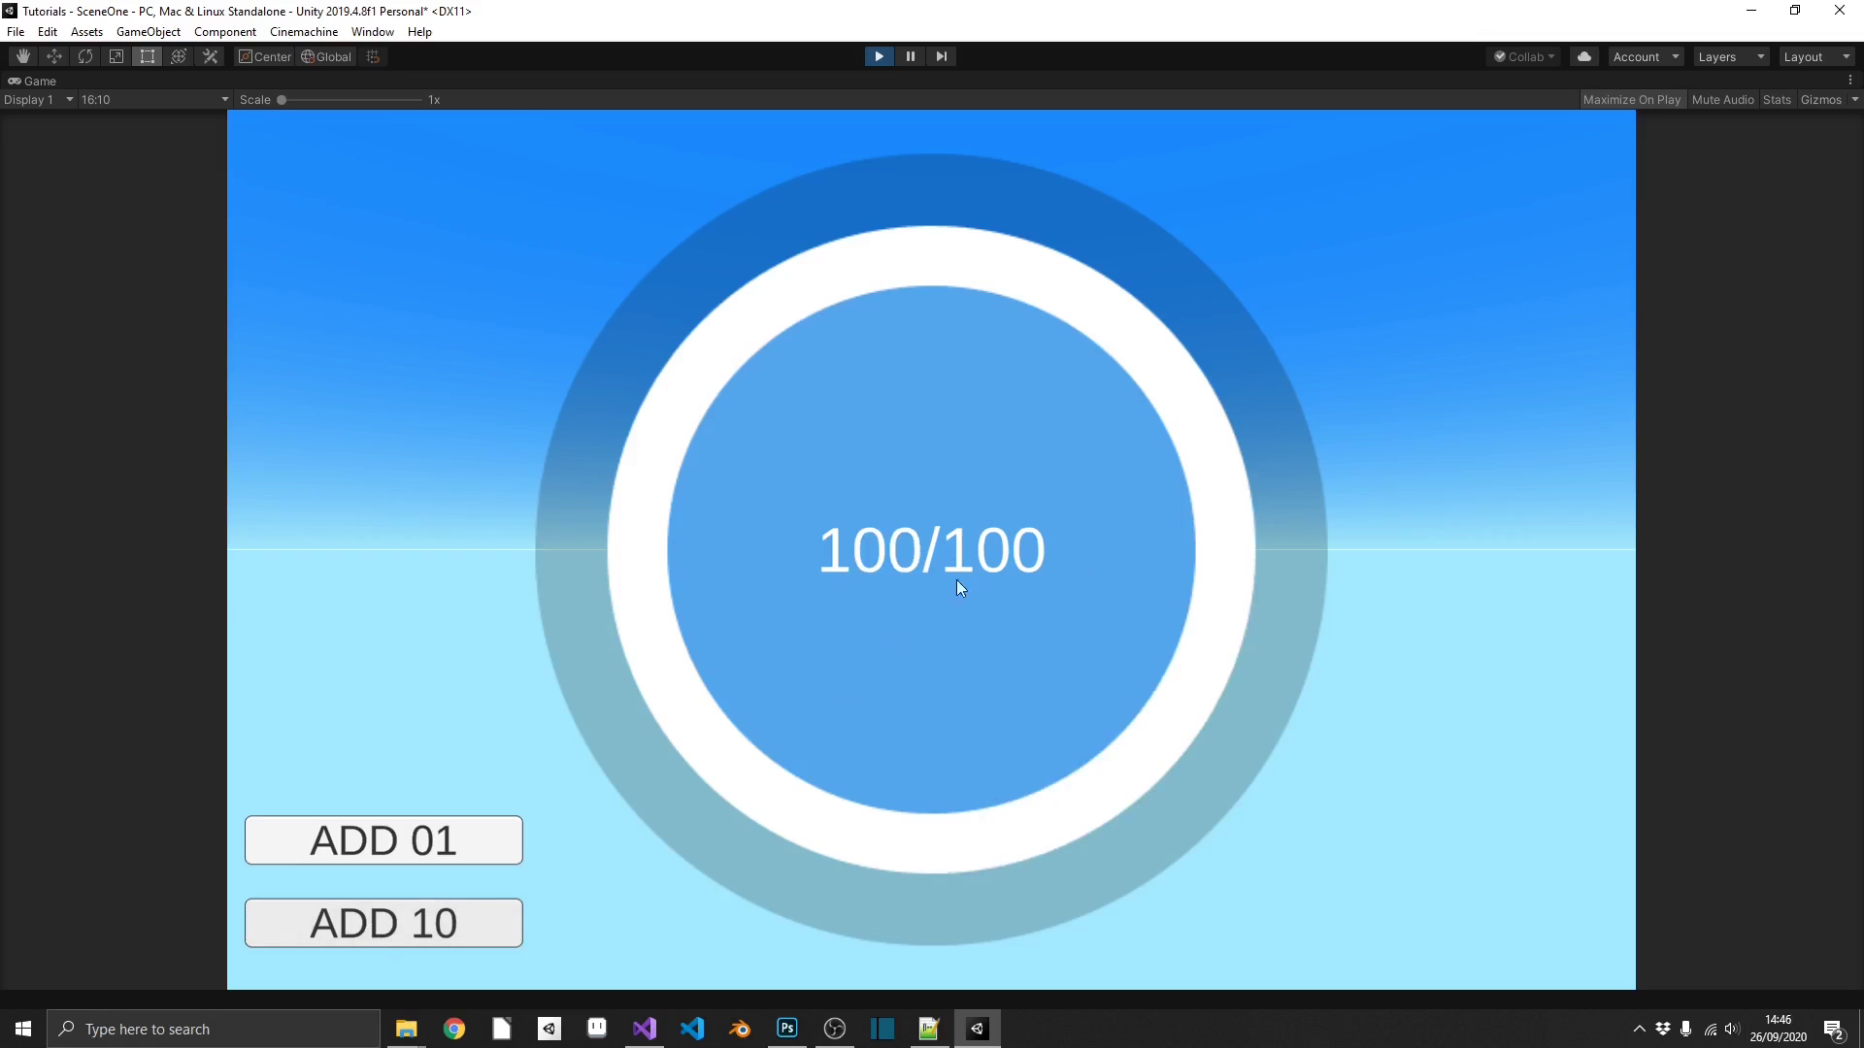
Leave Play mode and give RadialBar a Current Value of 56 and a Max Value of 845.
key(ctrl+p)
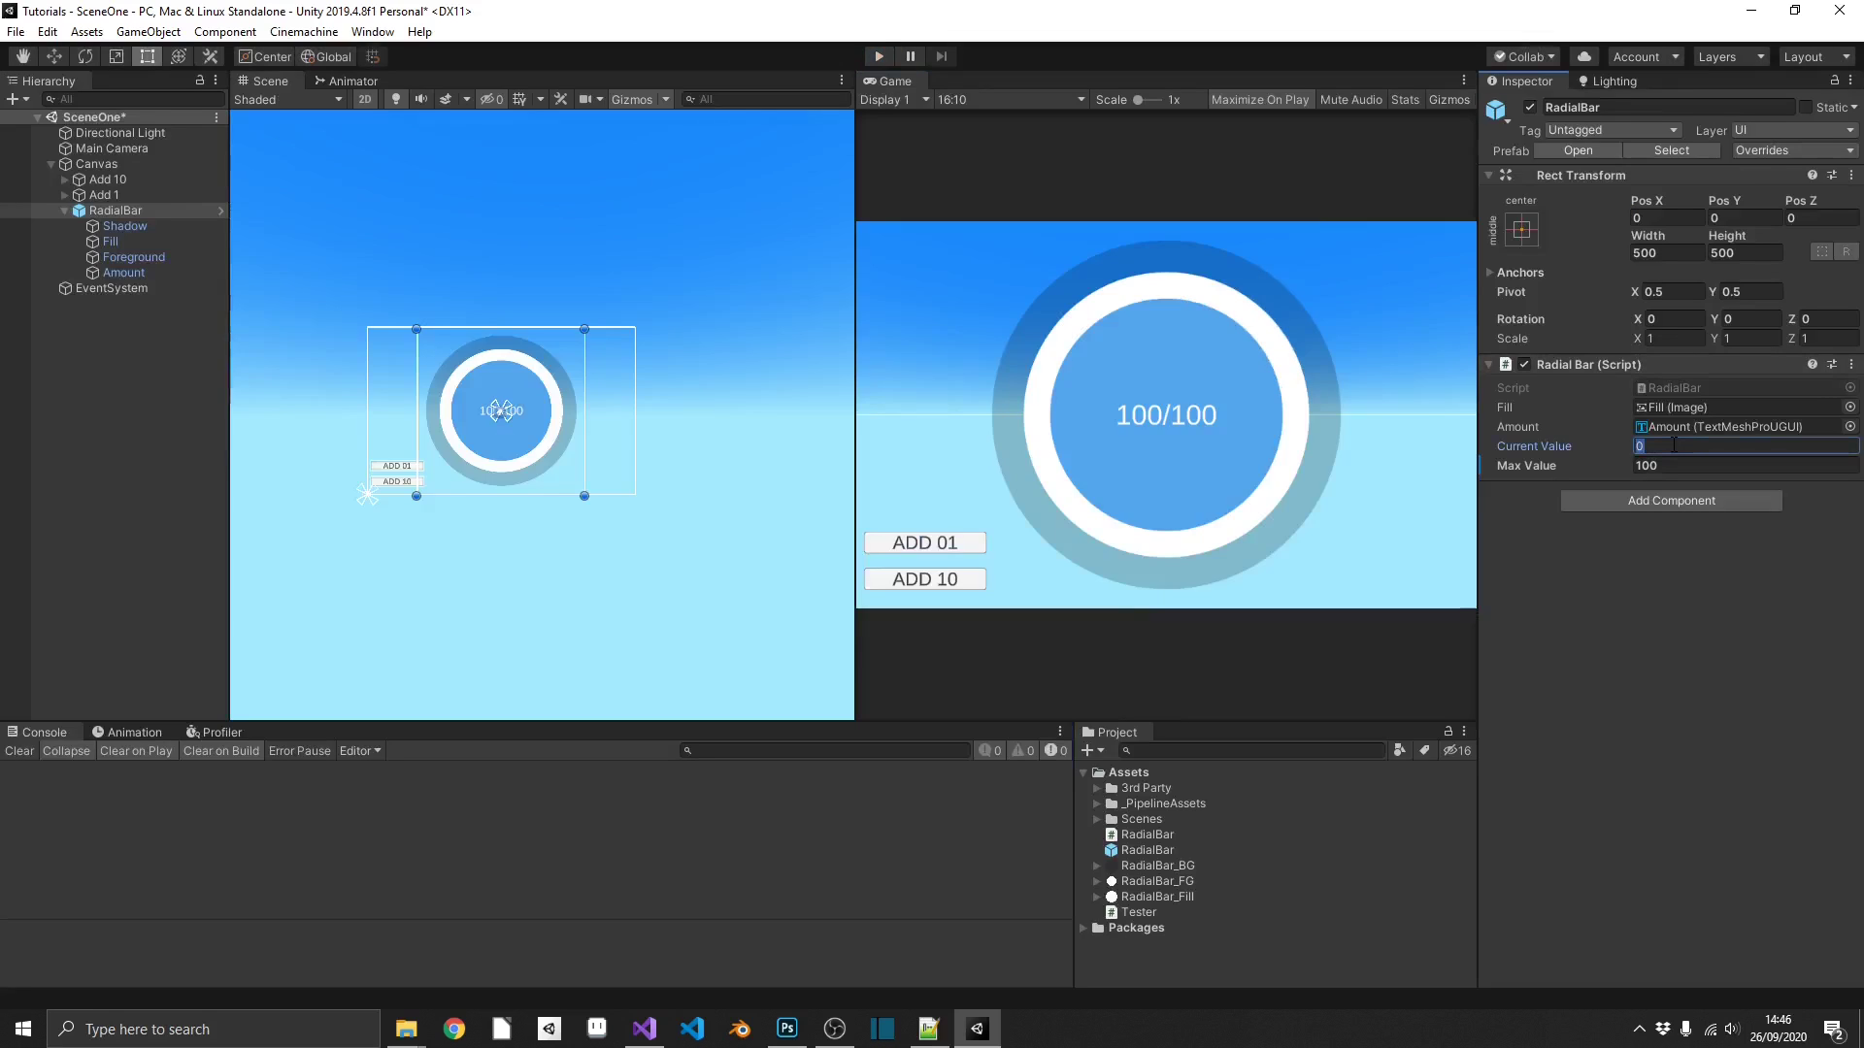
text(56)
click(1668, 470)
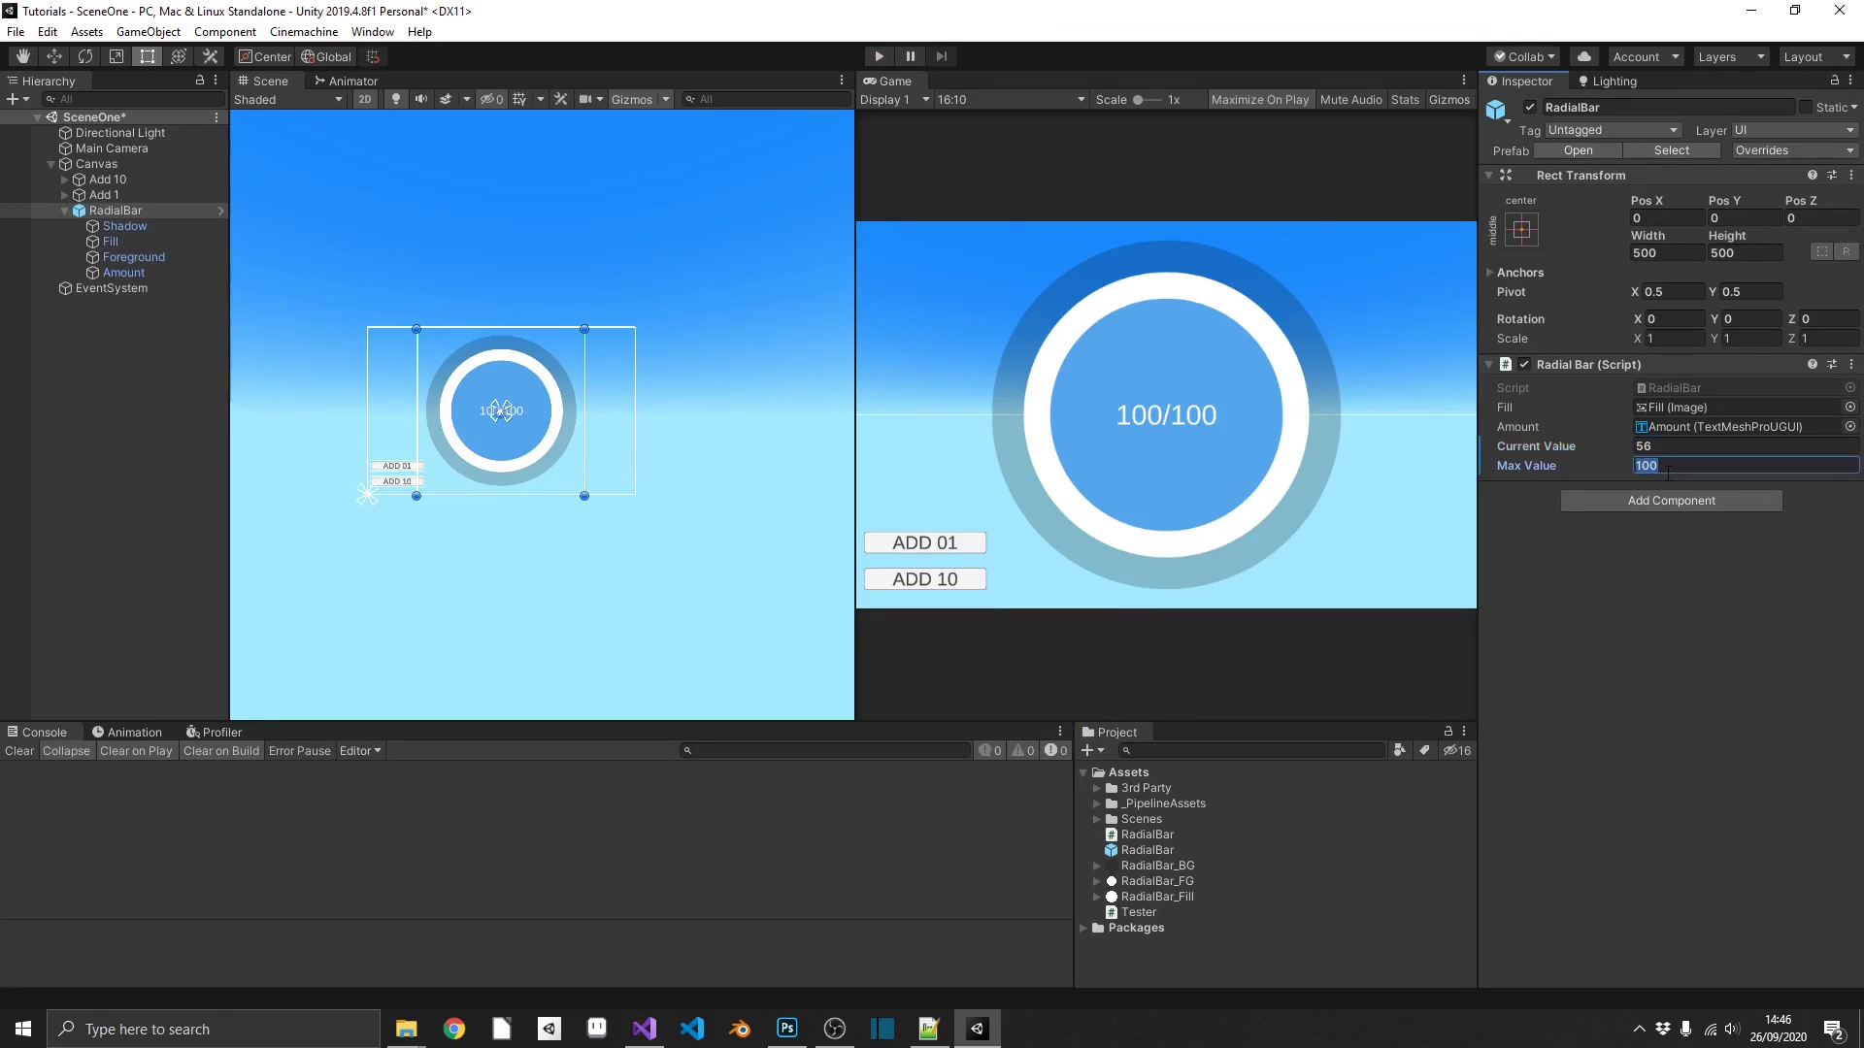
text(845)
key(Return)
Run the game, raise the bar in steps of 10 to 446/845, then stop Play.
key(ctrl+p)
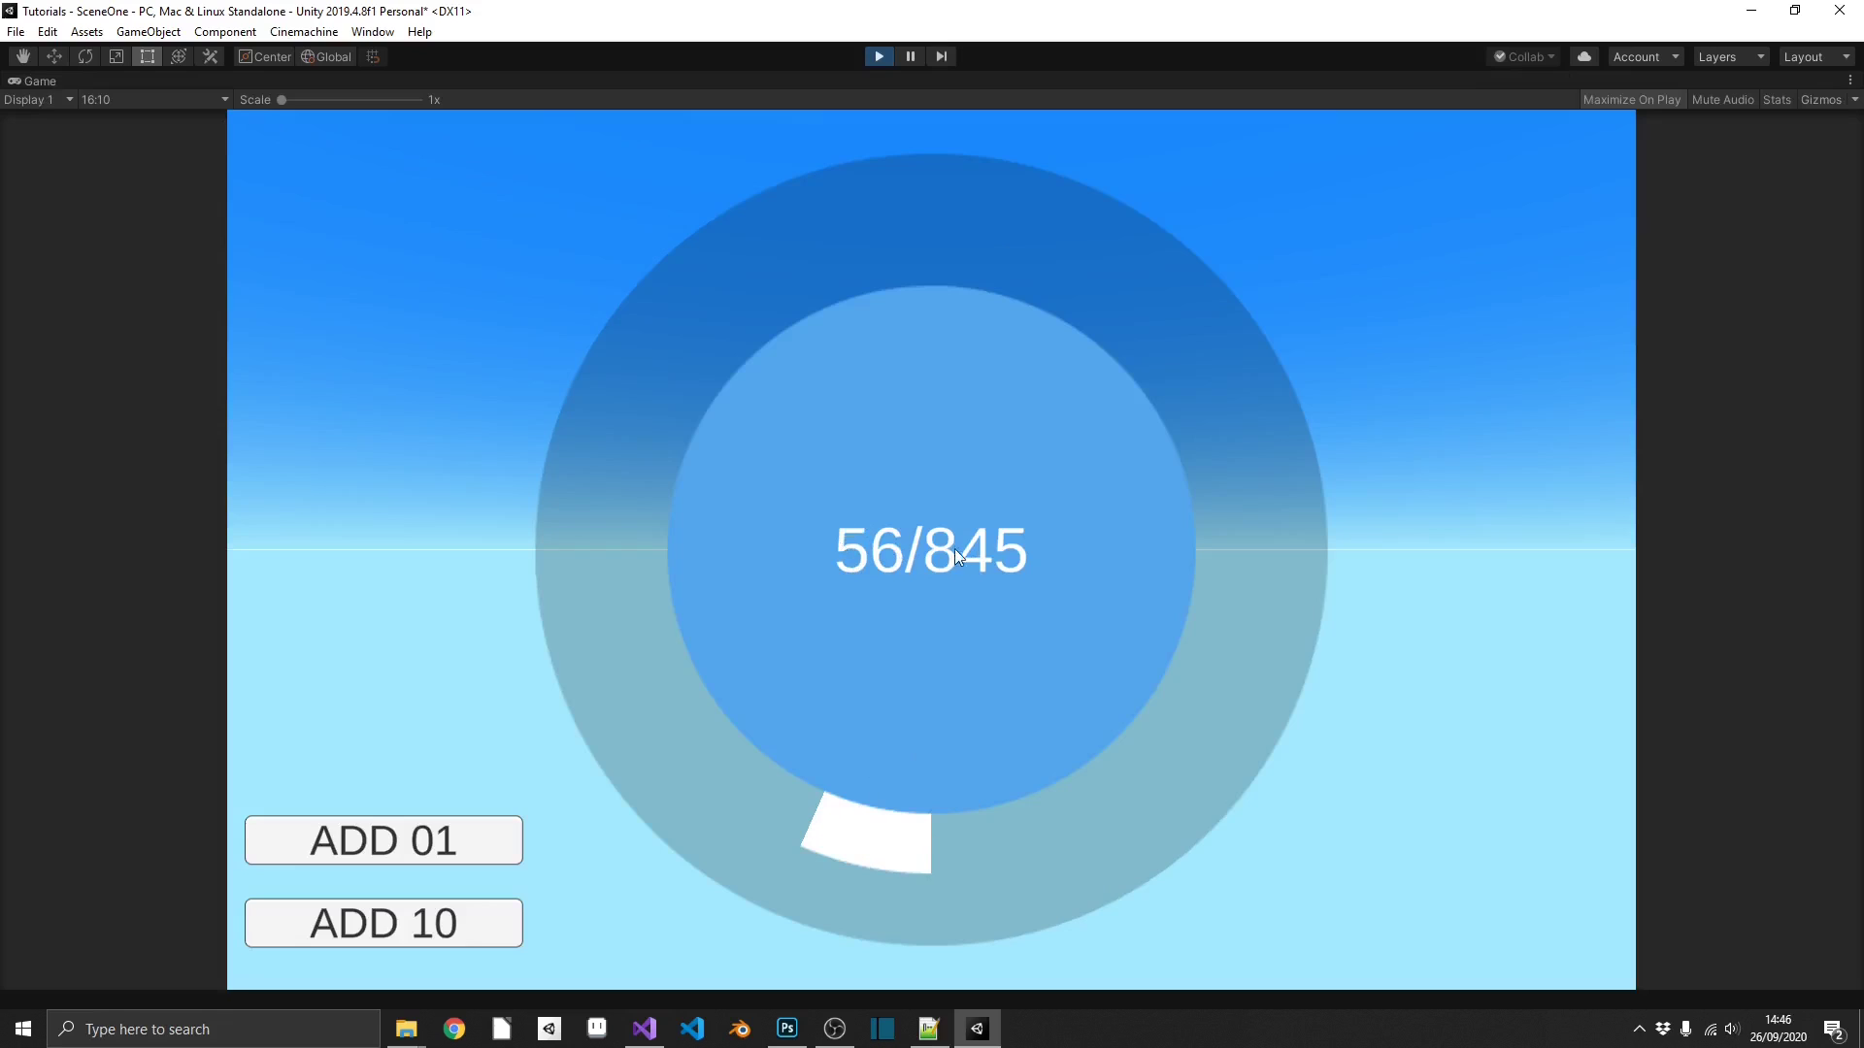
click(416, 919)
click(416, 919)
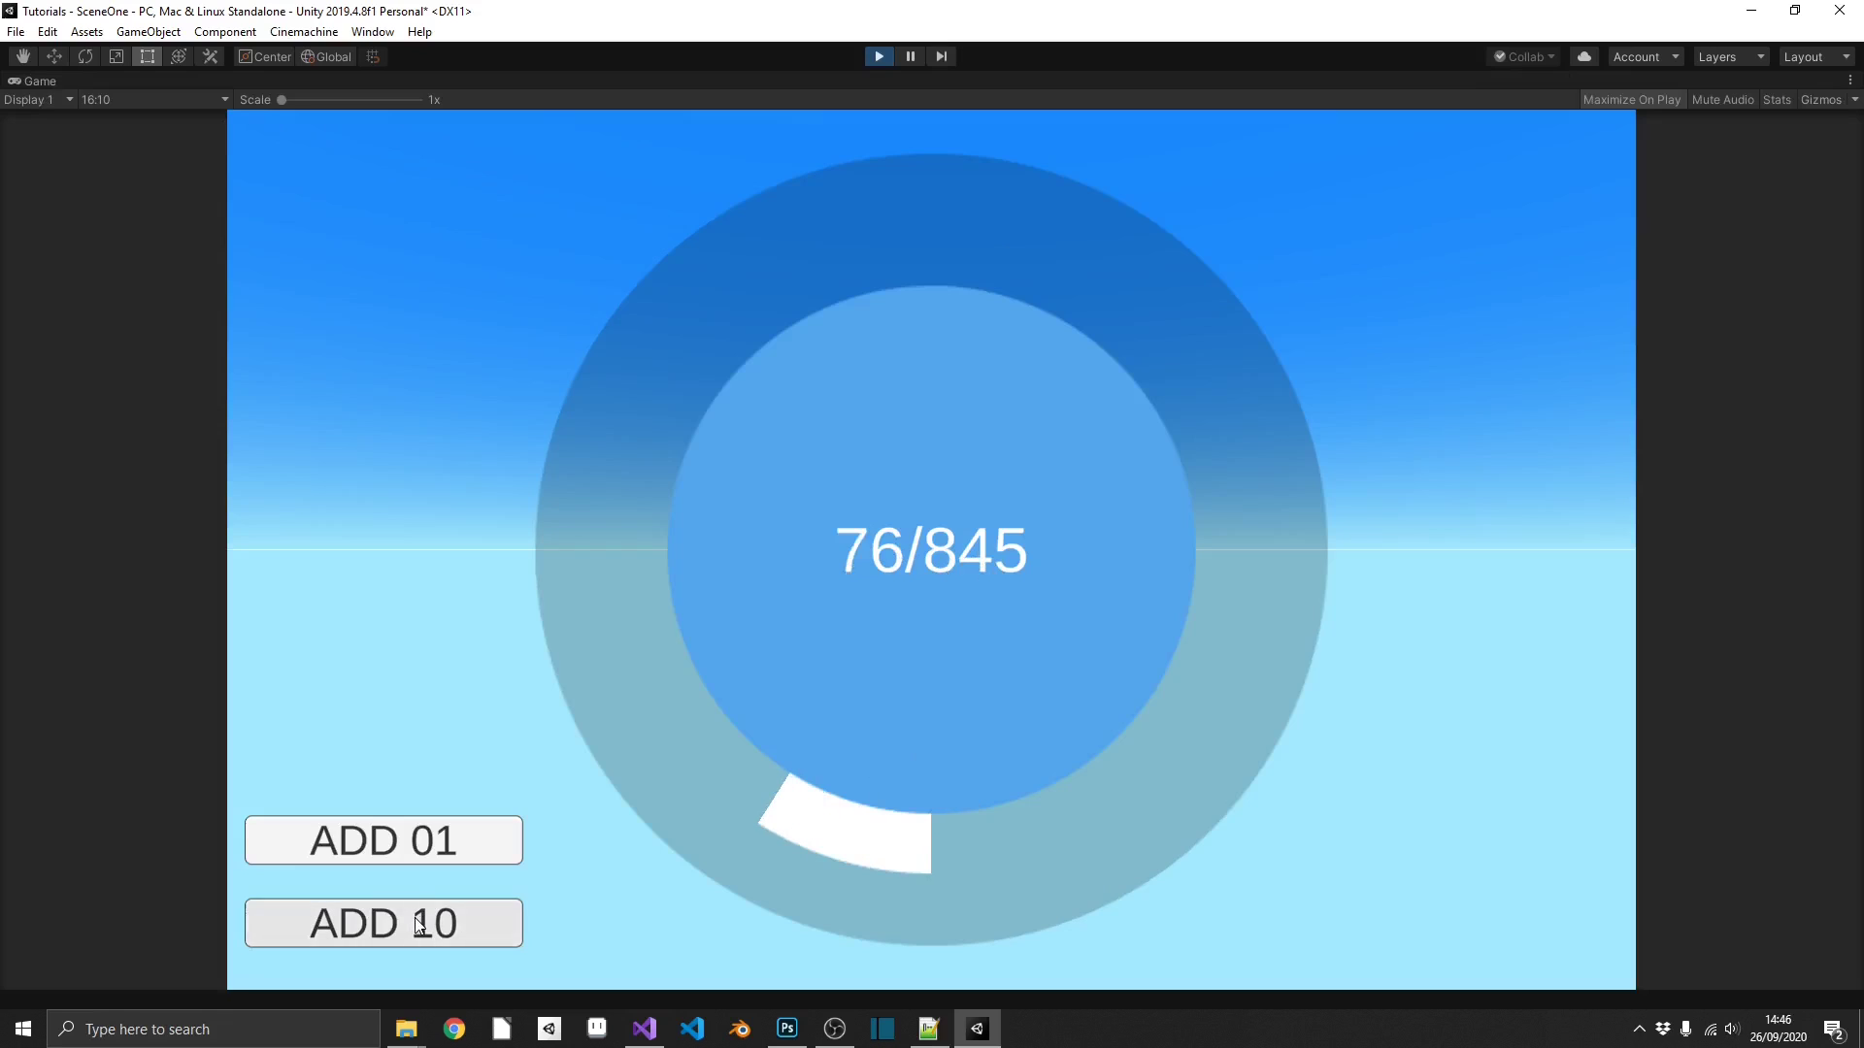
click(415, 919)
click(416, 918)
click(415, 918)
click(416, 918)
click(415, 918)
click(415, 919)
click(415, 918)
click(415, 918)
click(416, 919)
click(417, 920)
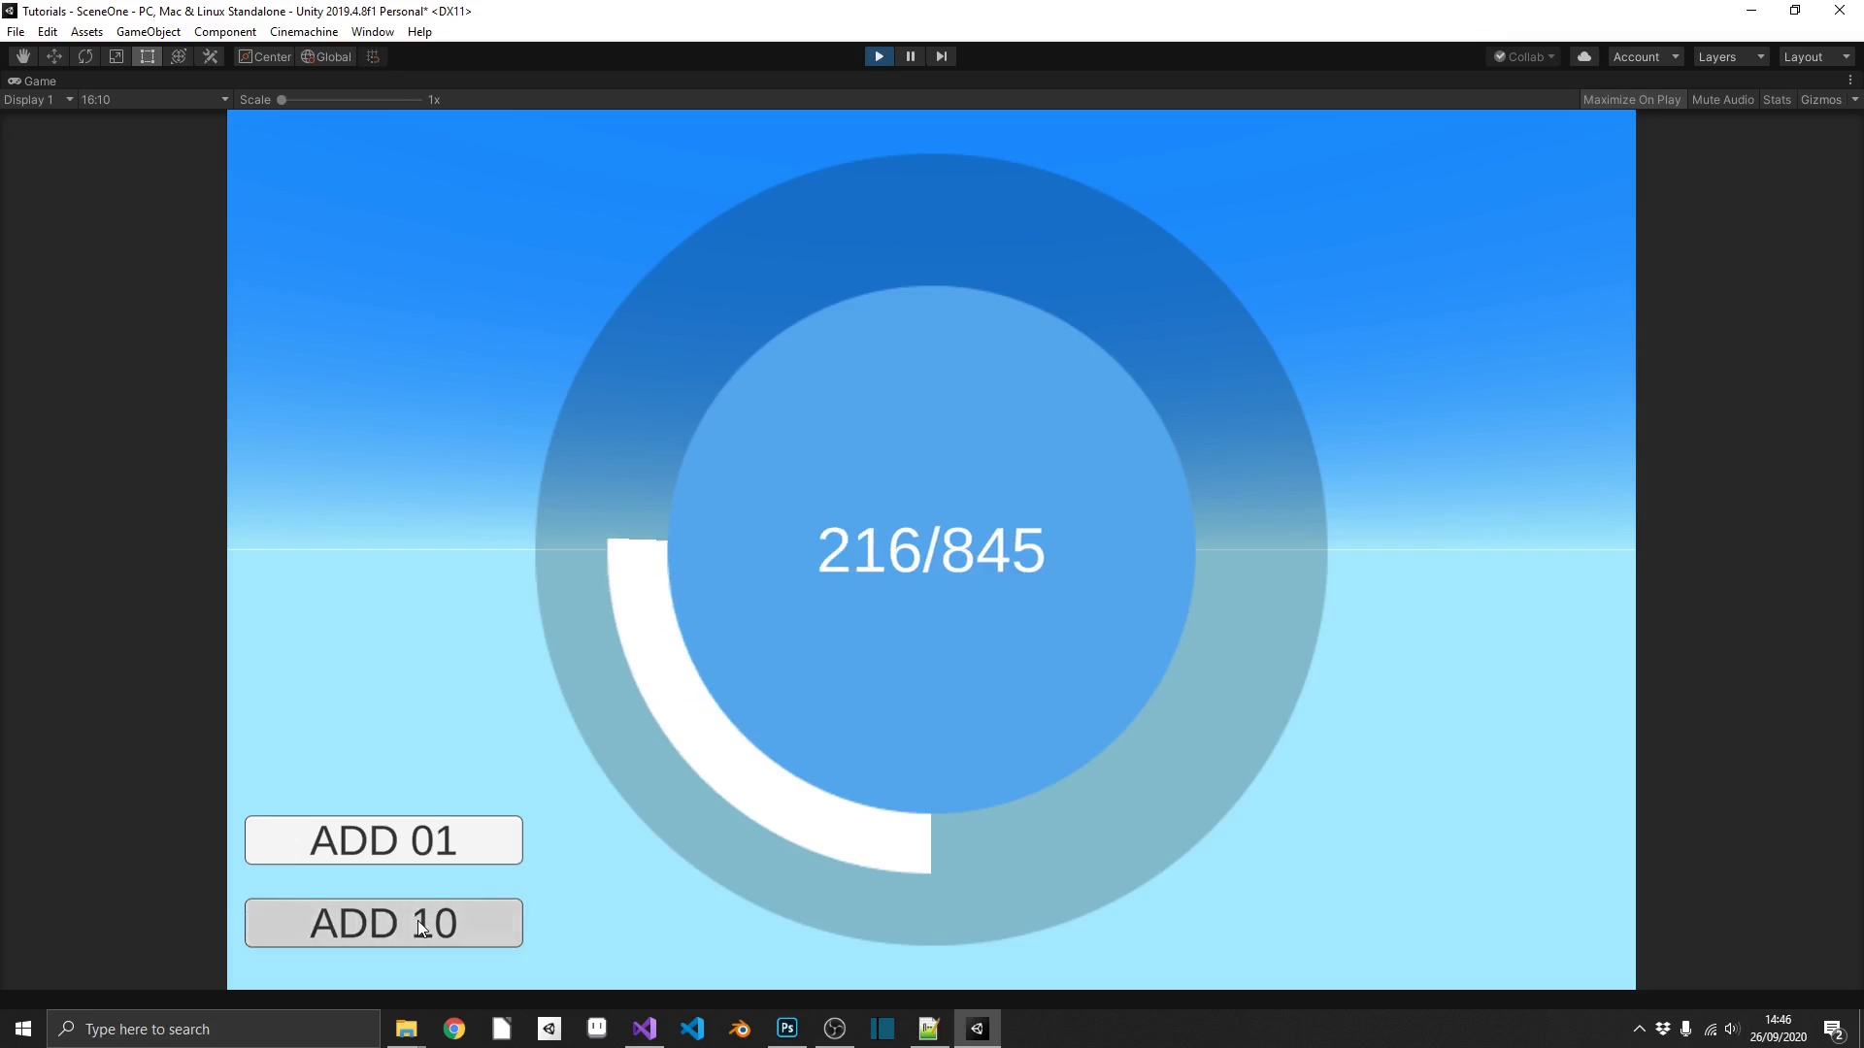
click(418, 921)
click(418, 920)
click(417, 920)
click(417, 920)
click(418, 923)
click(417, 922)
click(418, 922)
click(418, 923)
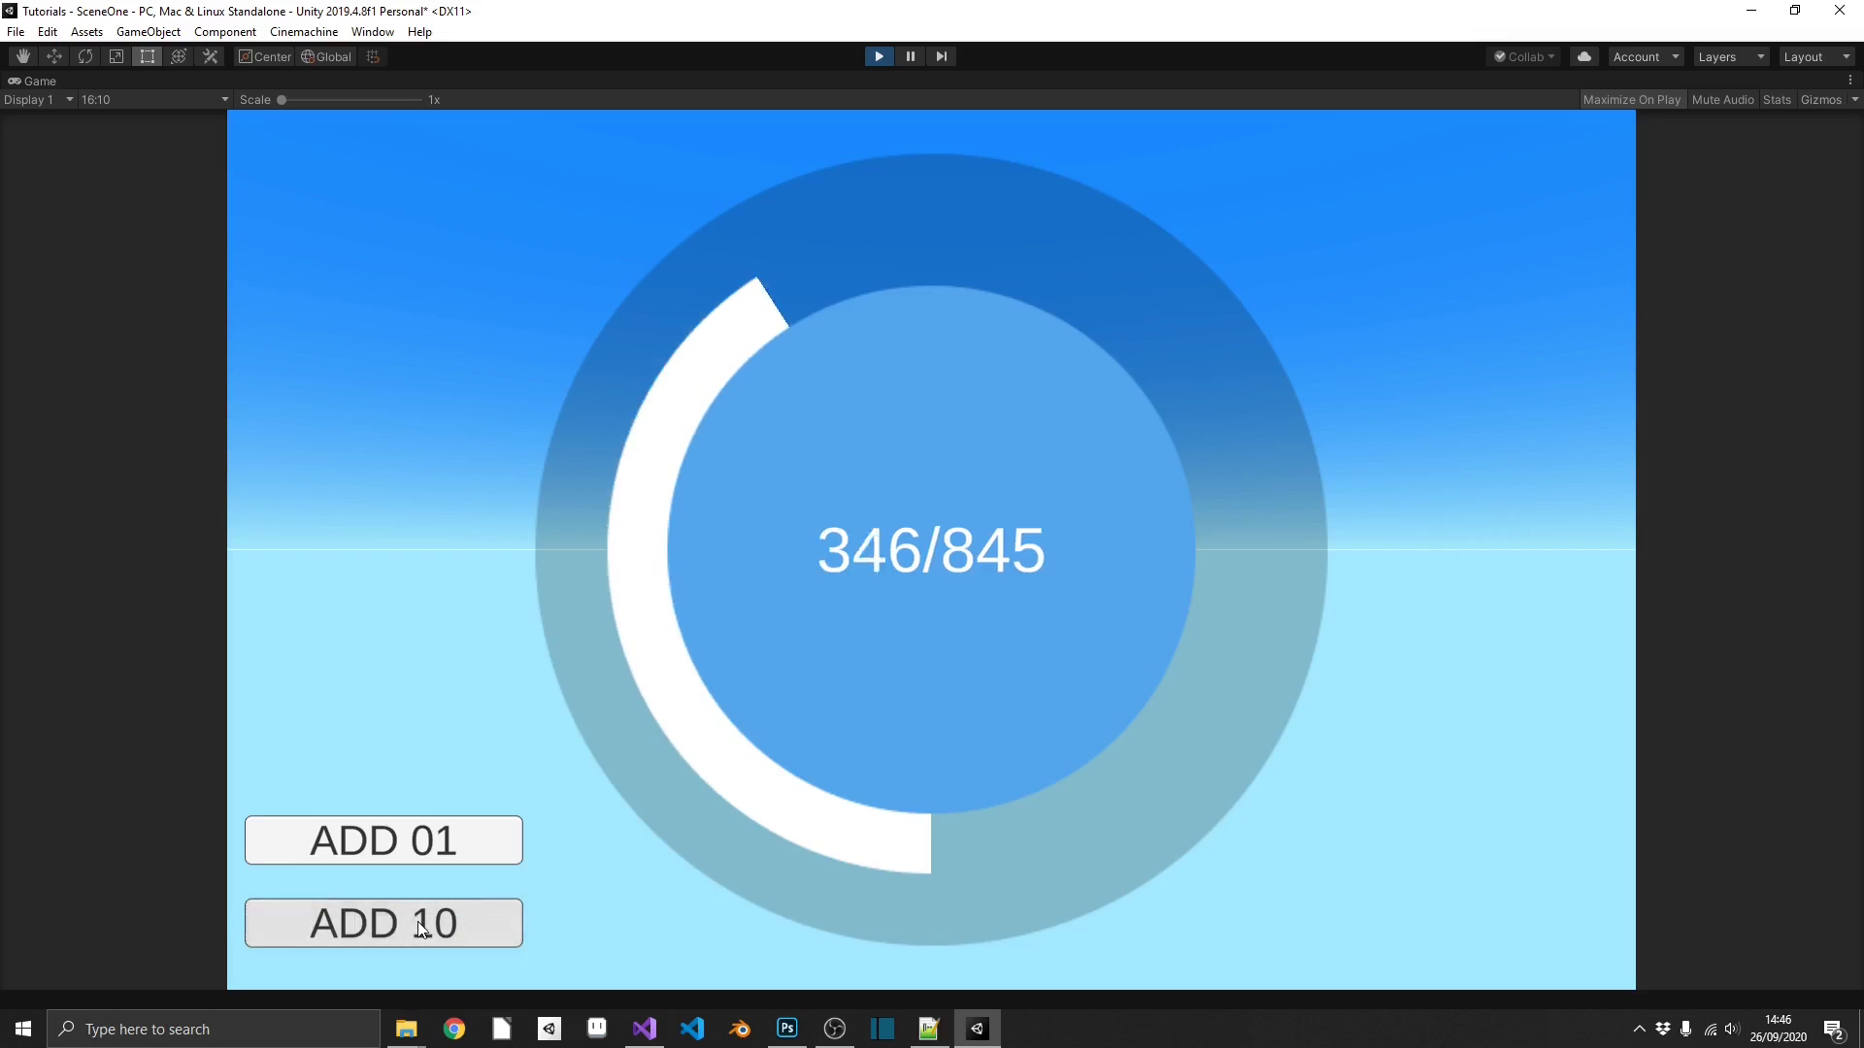
click(417, 922)
click(417, 923)
click(417, 922)
click(417, 922)
click(418, 922)
click(418, 922)
click(418, 922)
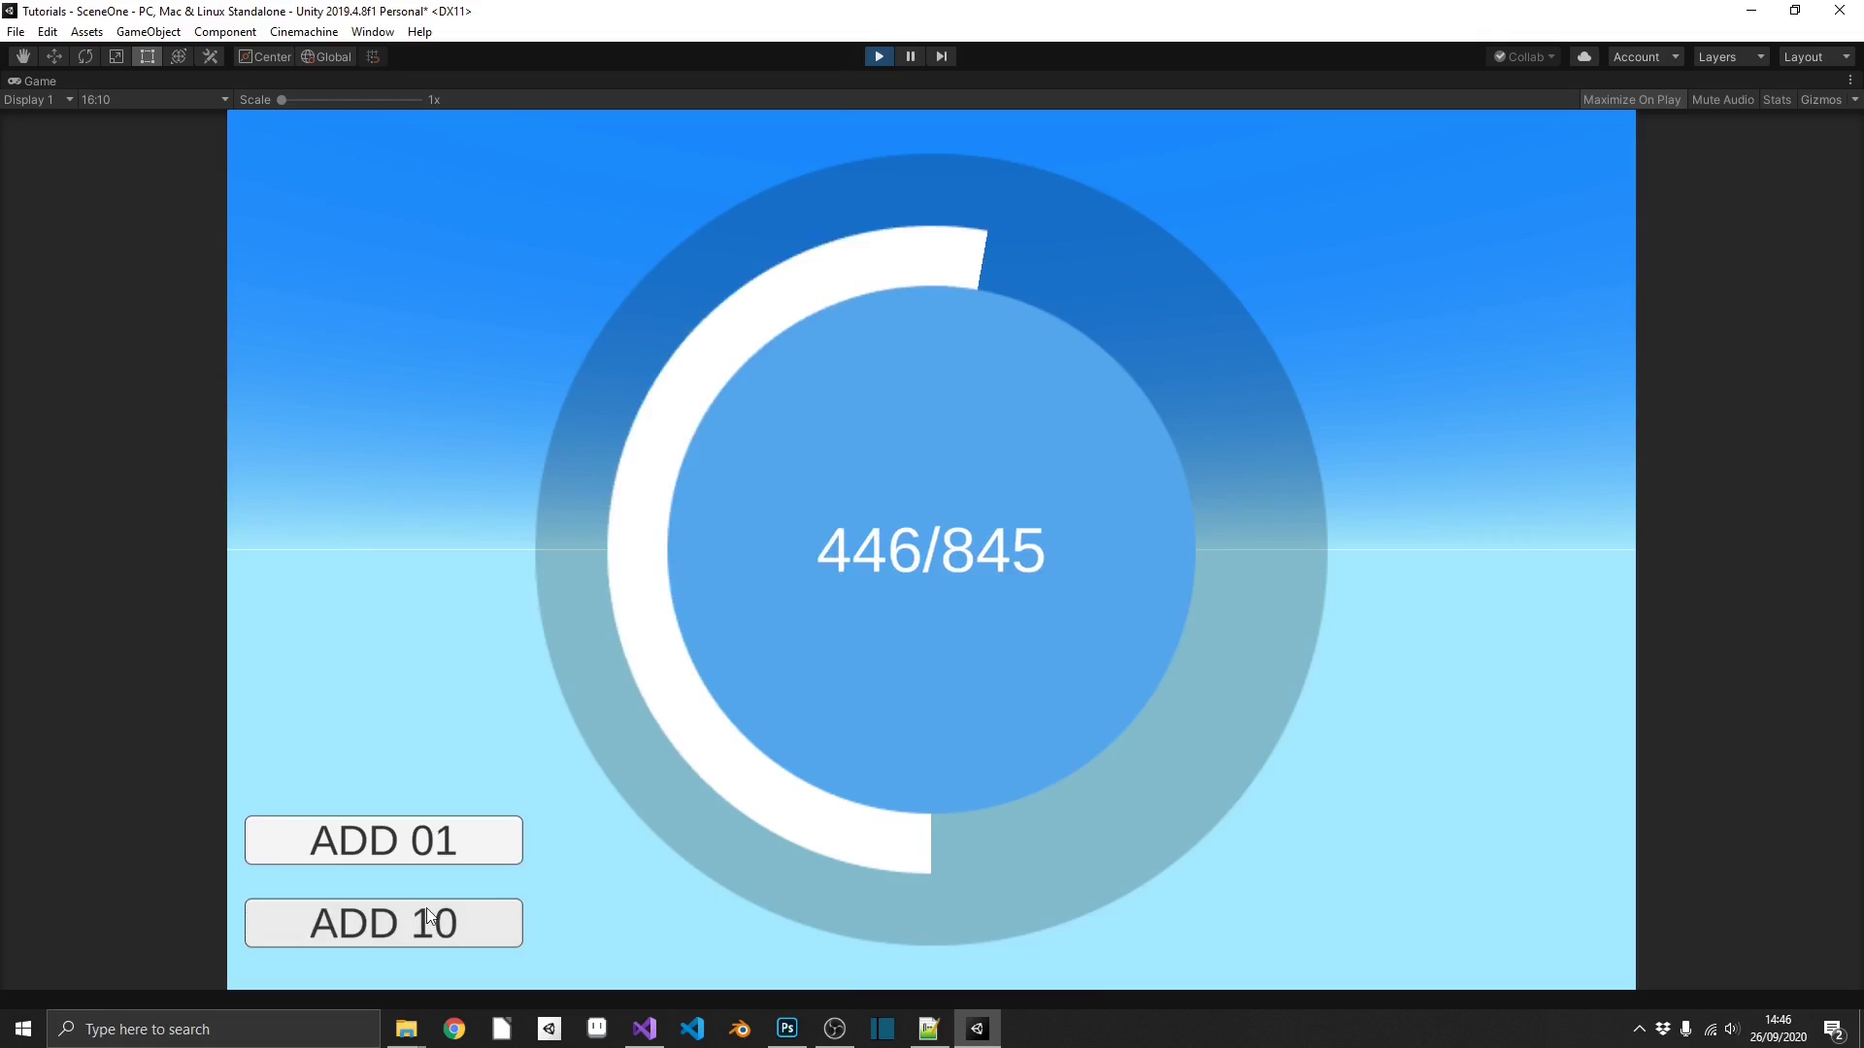
key(ctrl+p)
Shrink the first radial bar and place a second, smaller RadialBar prefab at its lower right.
click(585, 497)
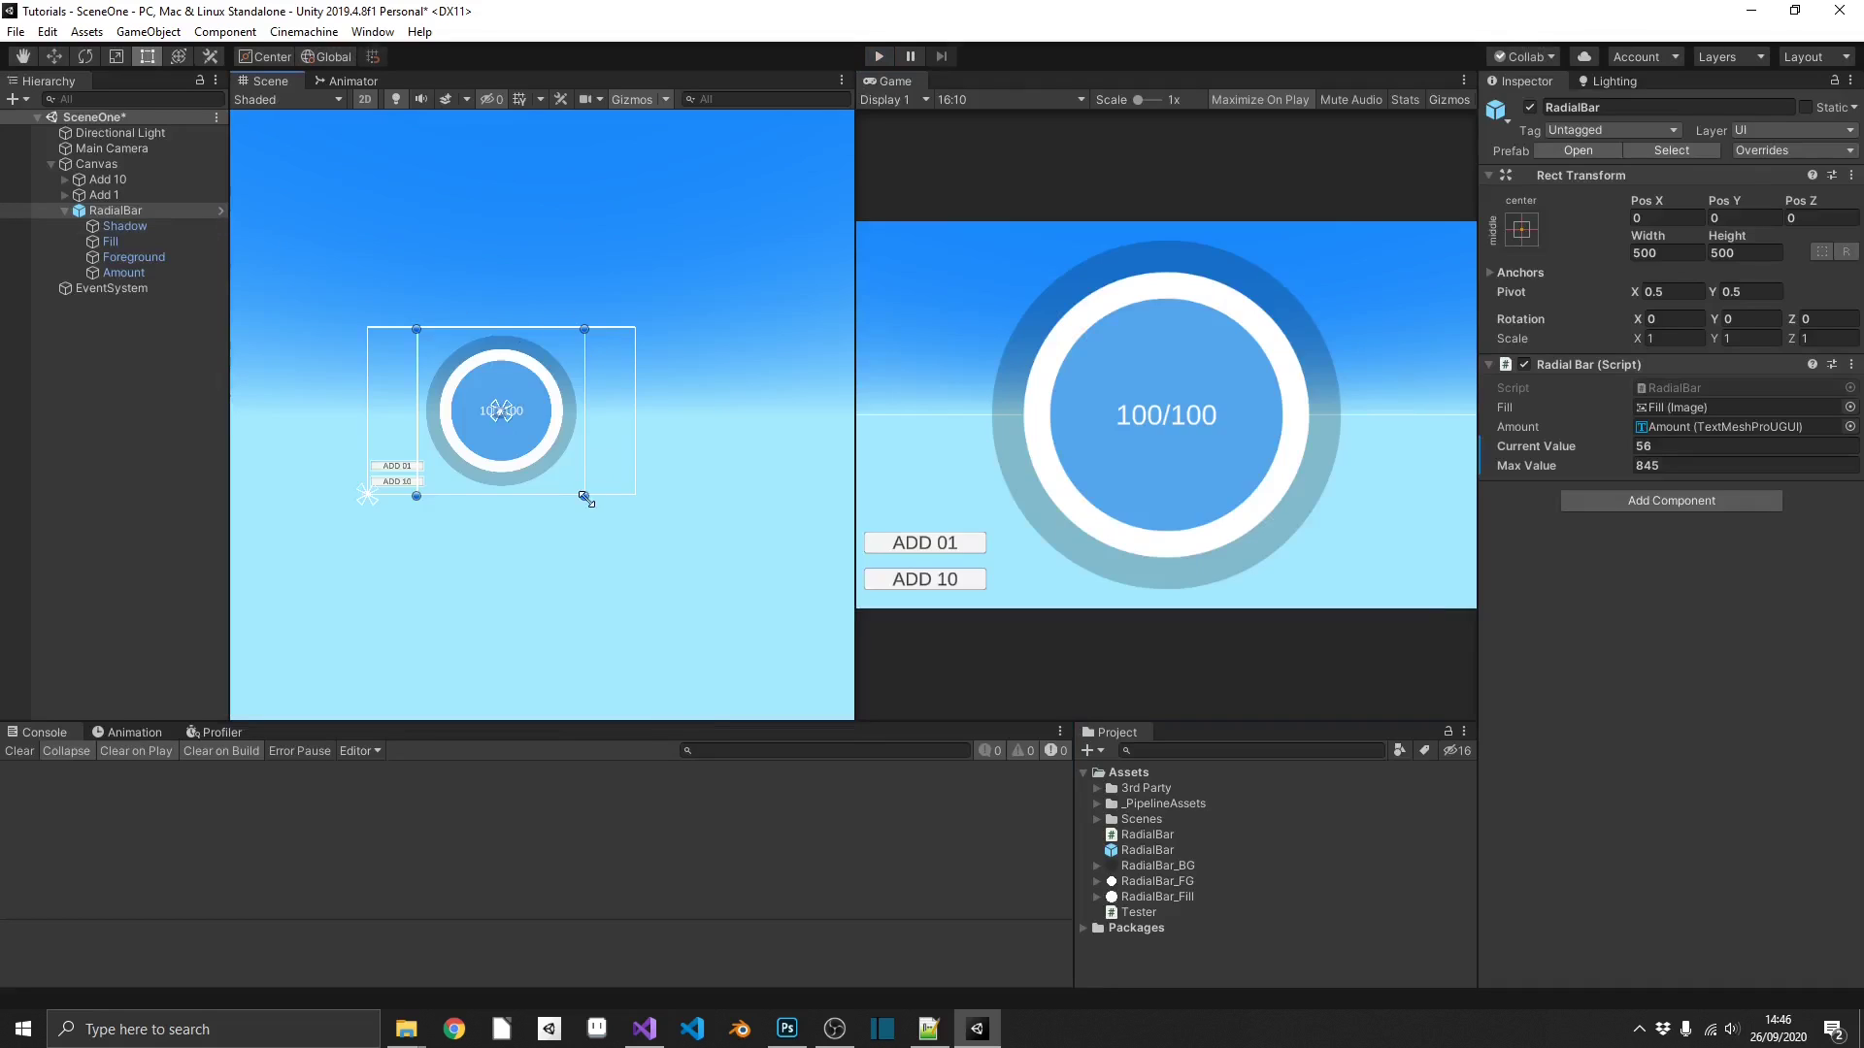
drag(584, 497, 512, 424)
drag(1148, 850, 111, 167)
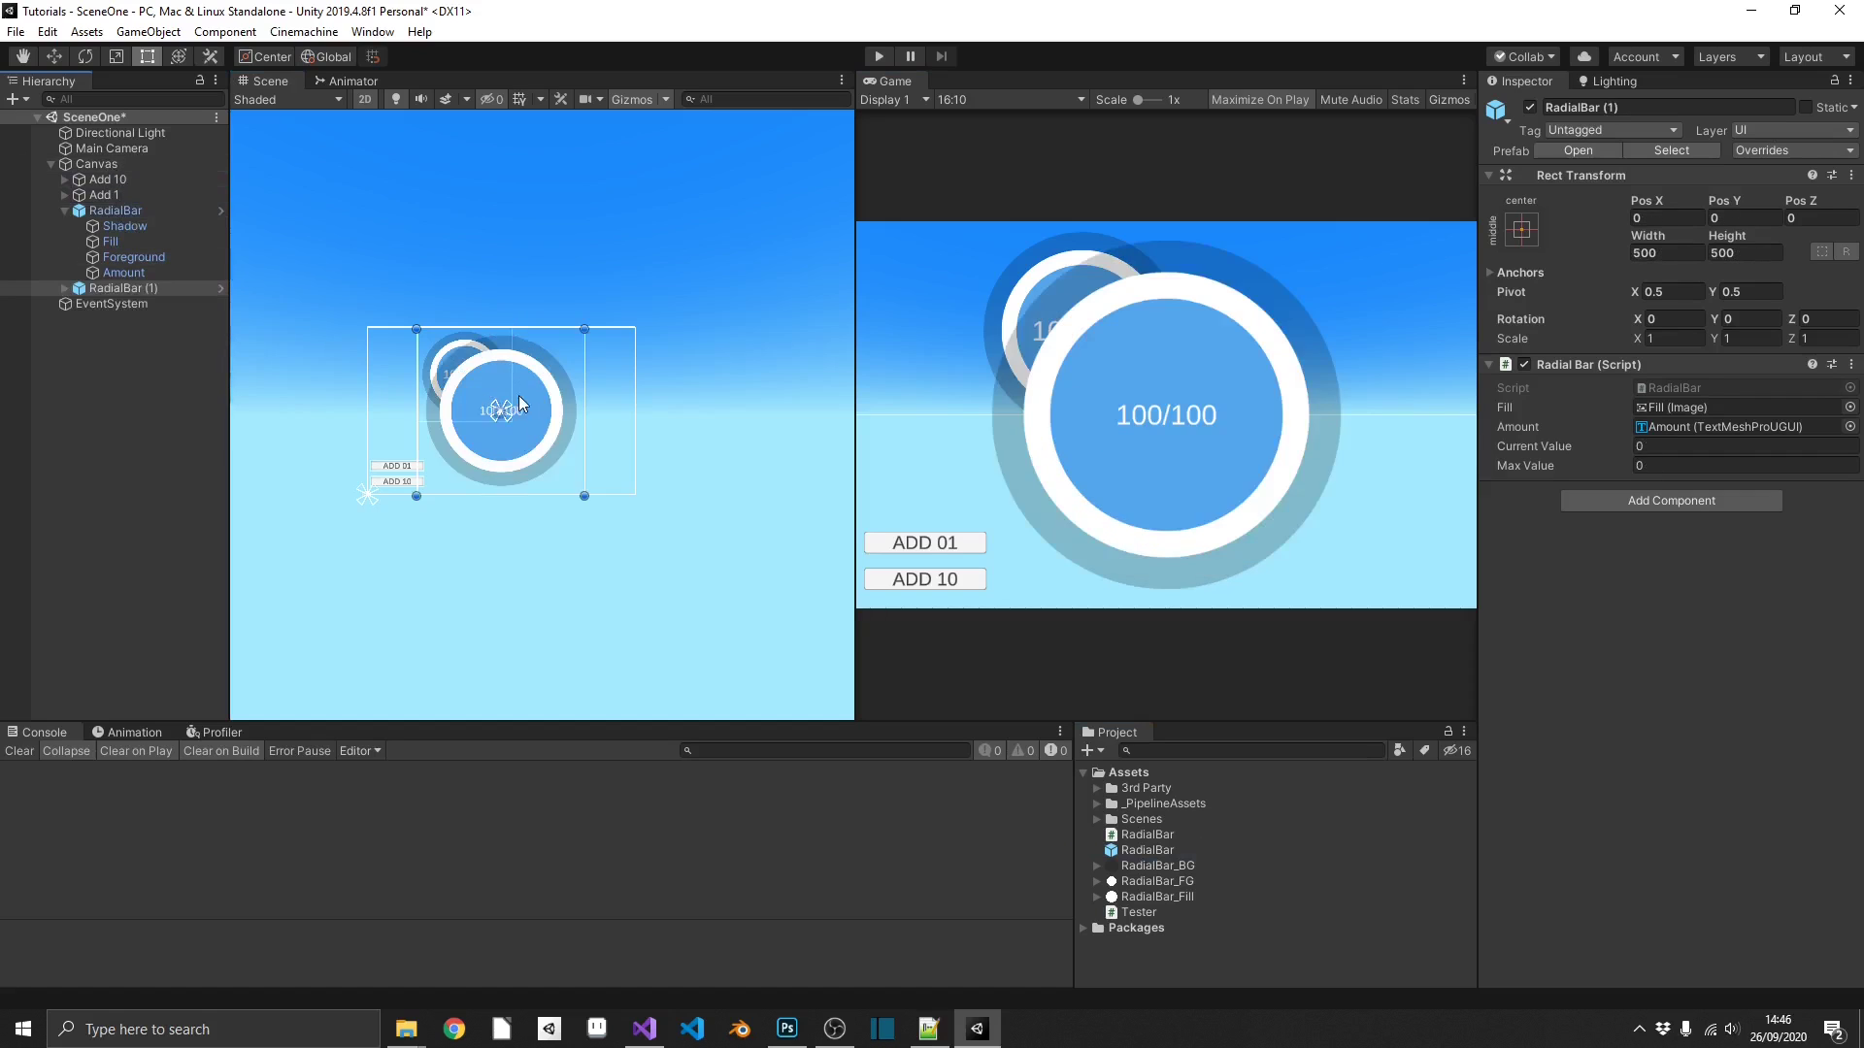
drag(425, 326, 484, 396)
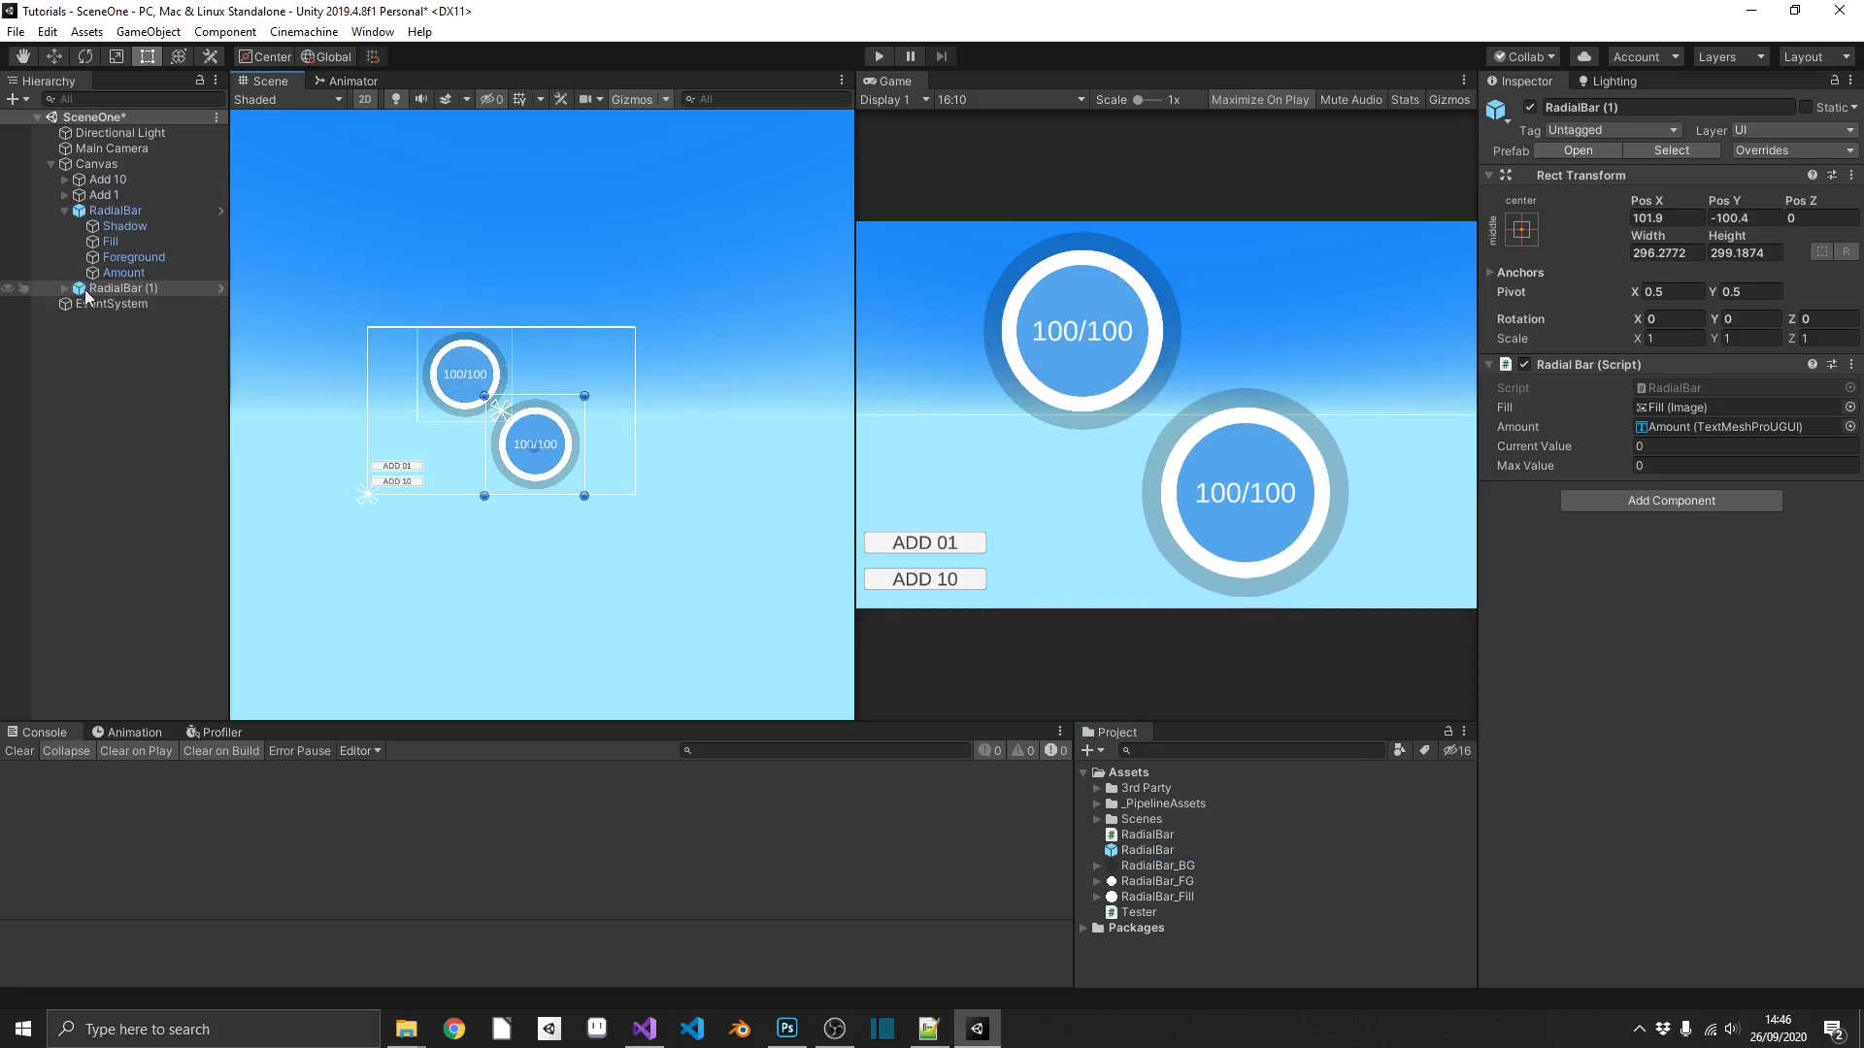
Set the second bar's Current Value to 1000 and Max Value to 5050.
click(1666, 447)
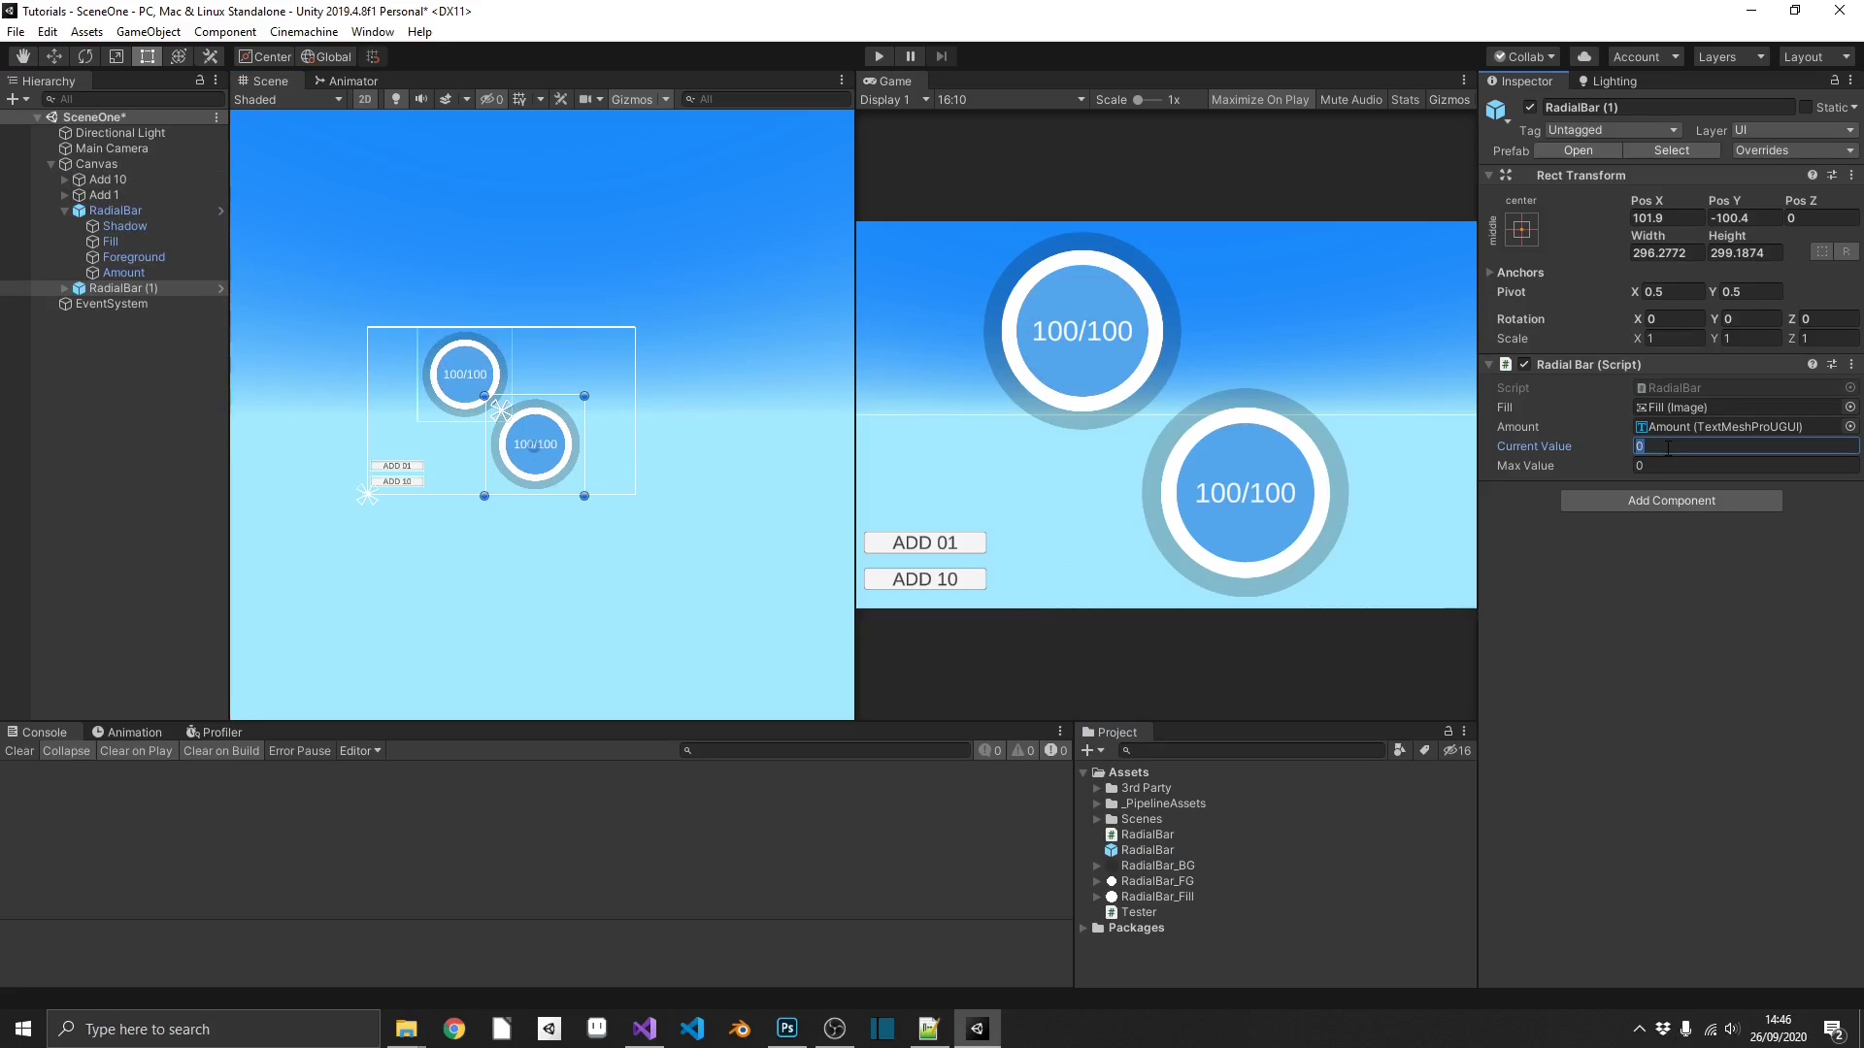
text(1000)
key(Tab)
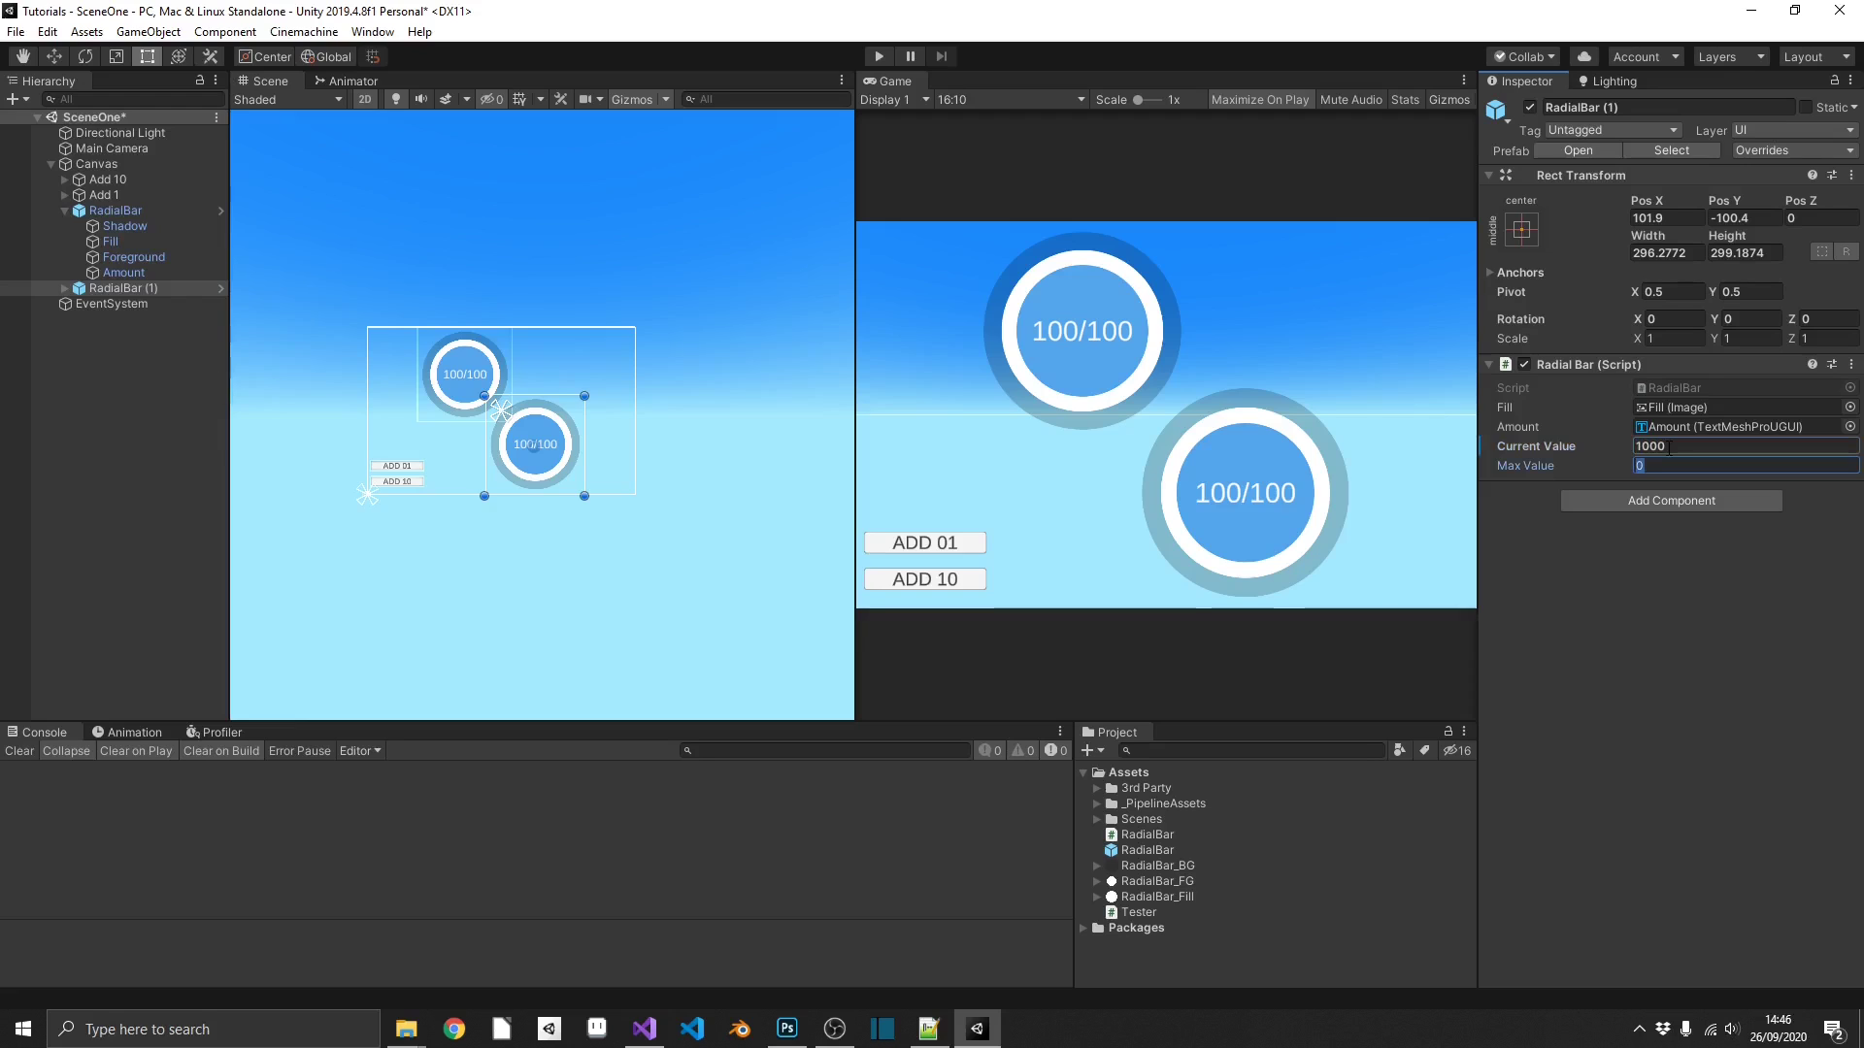
text(5050)
key(Return)
Play and add 1s and 10s until the top bar reads 171/845 while the lower stays 1000/5050, then stop.
click(872, 57)
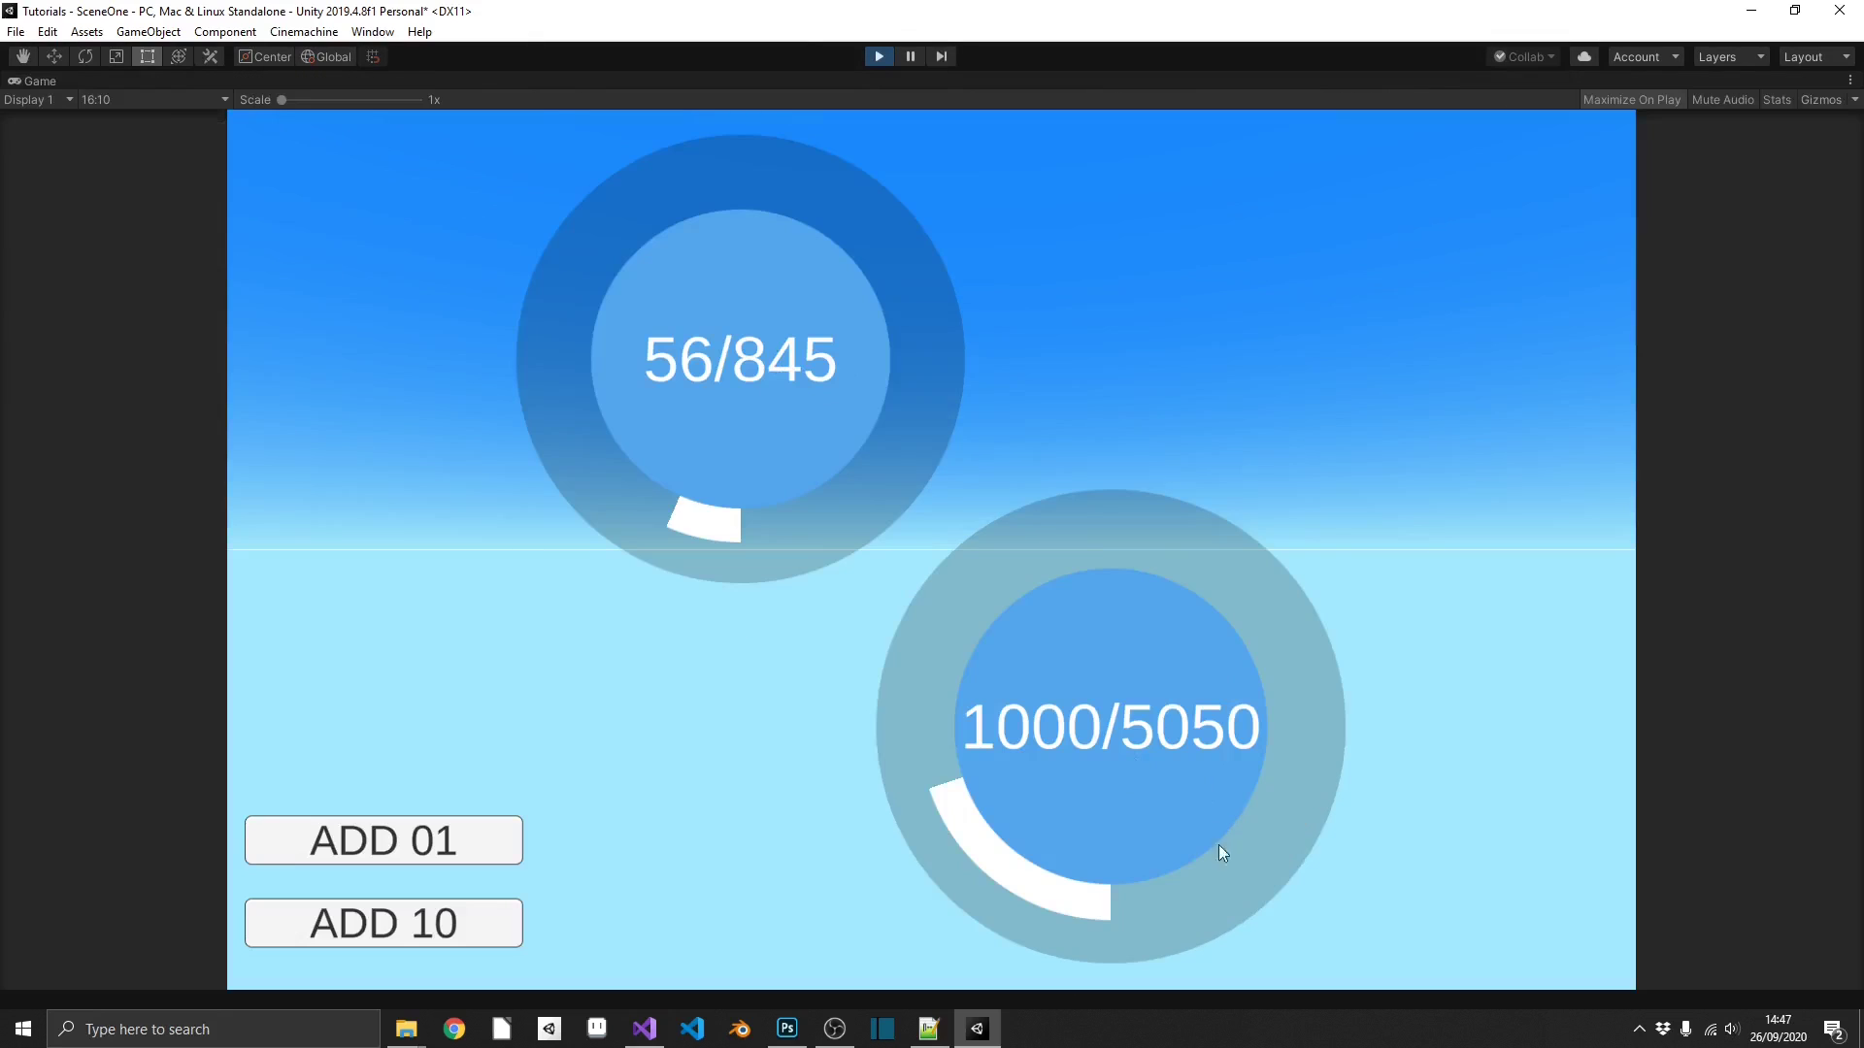
click(333, 837)
click(333, 837)
click(333, 837)
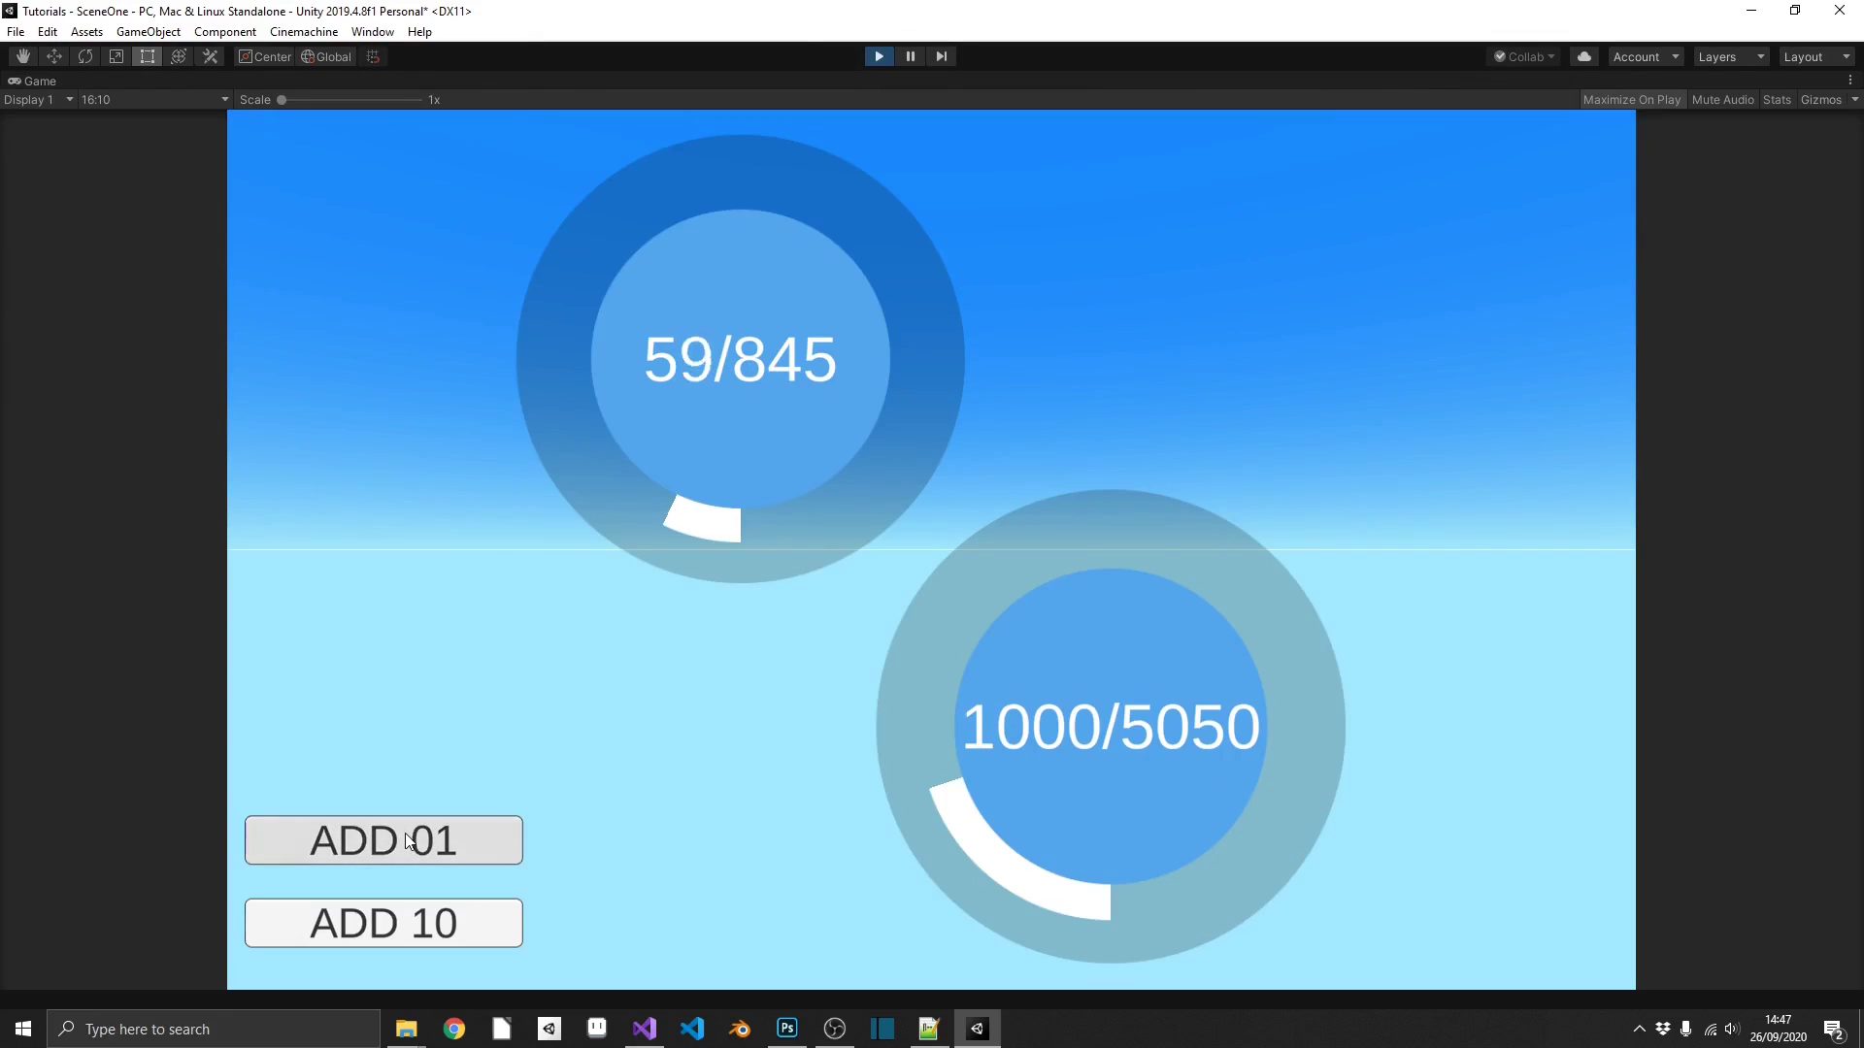
click(333, 837)
click(332, 836)
click(427, 906)
click(427, 906)
click(427, 904)
click(427, 904)
click(428, 904)
click(427, 905)
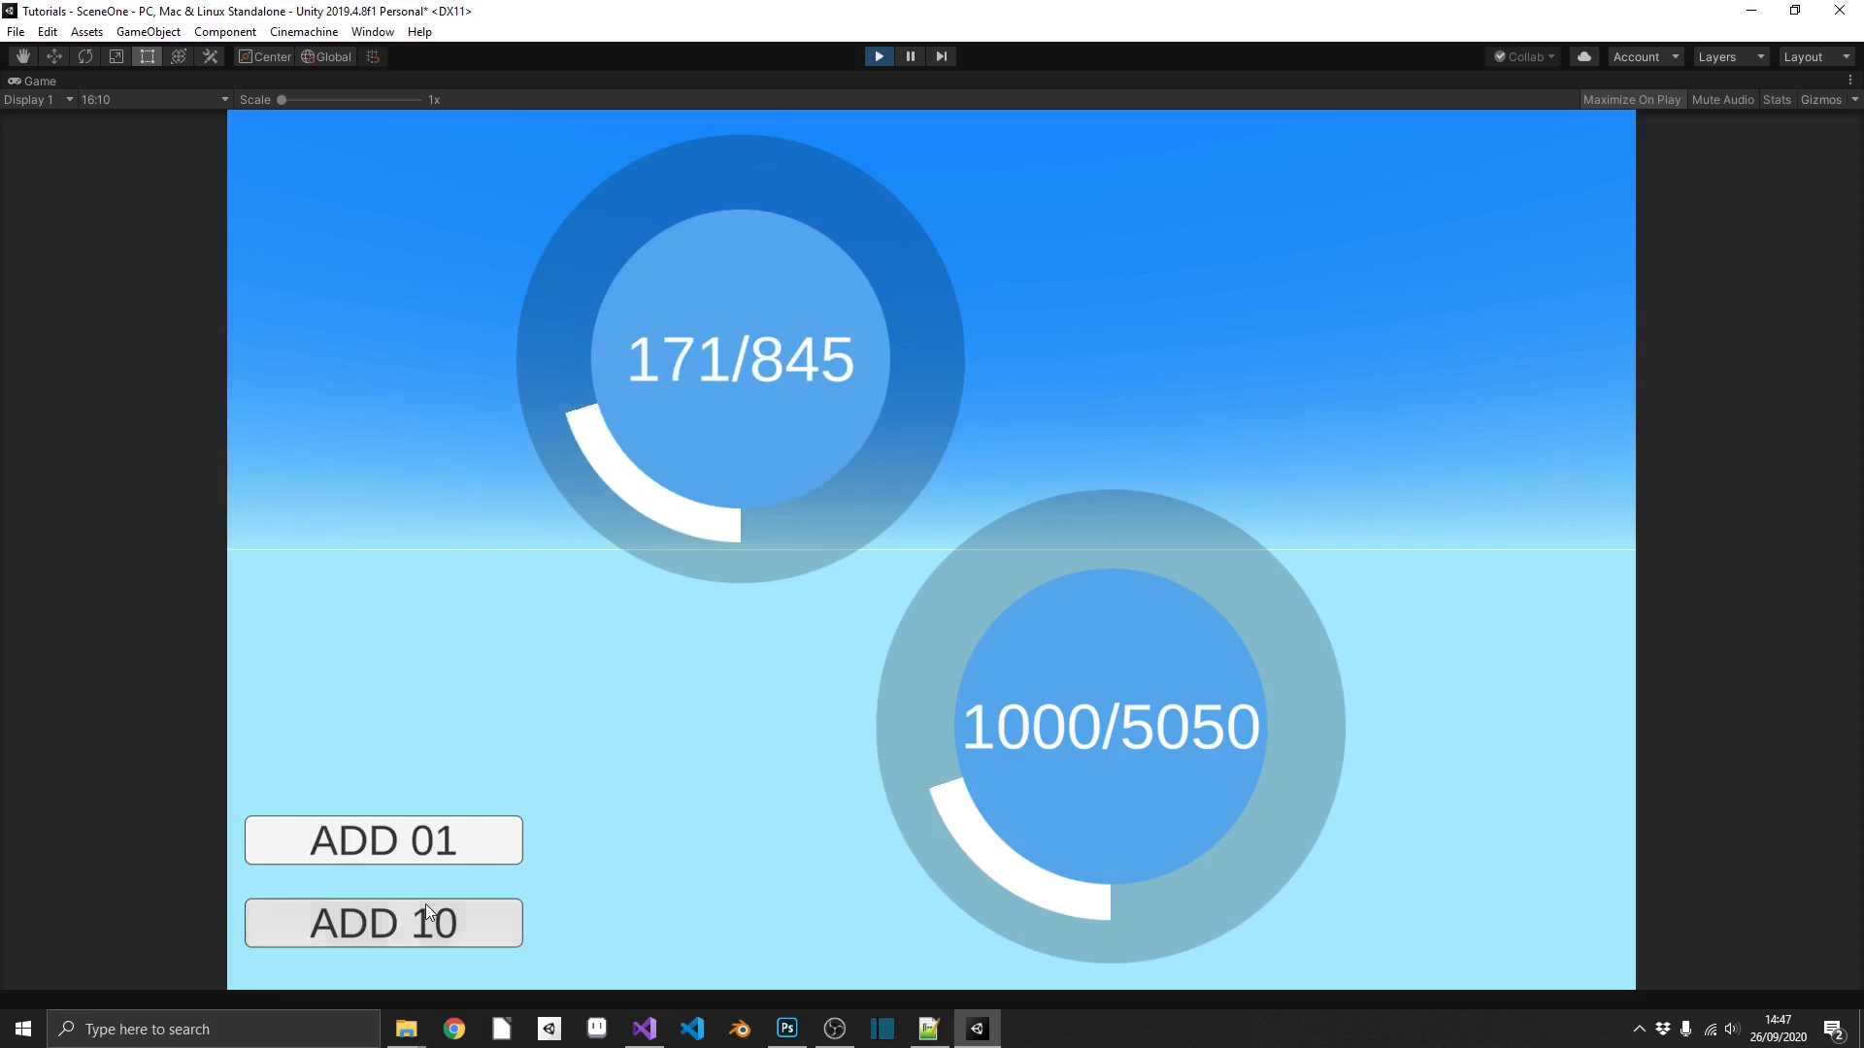
click(427, 905)
click(427, 905)
click(880, 58)
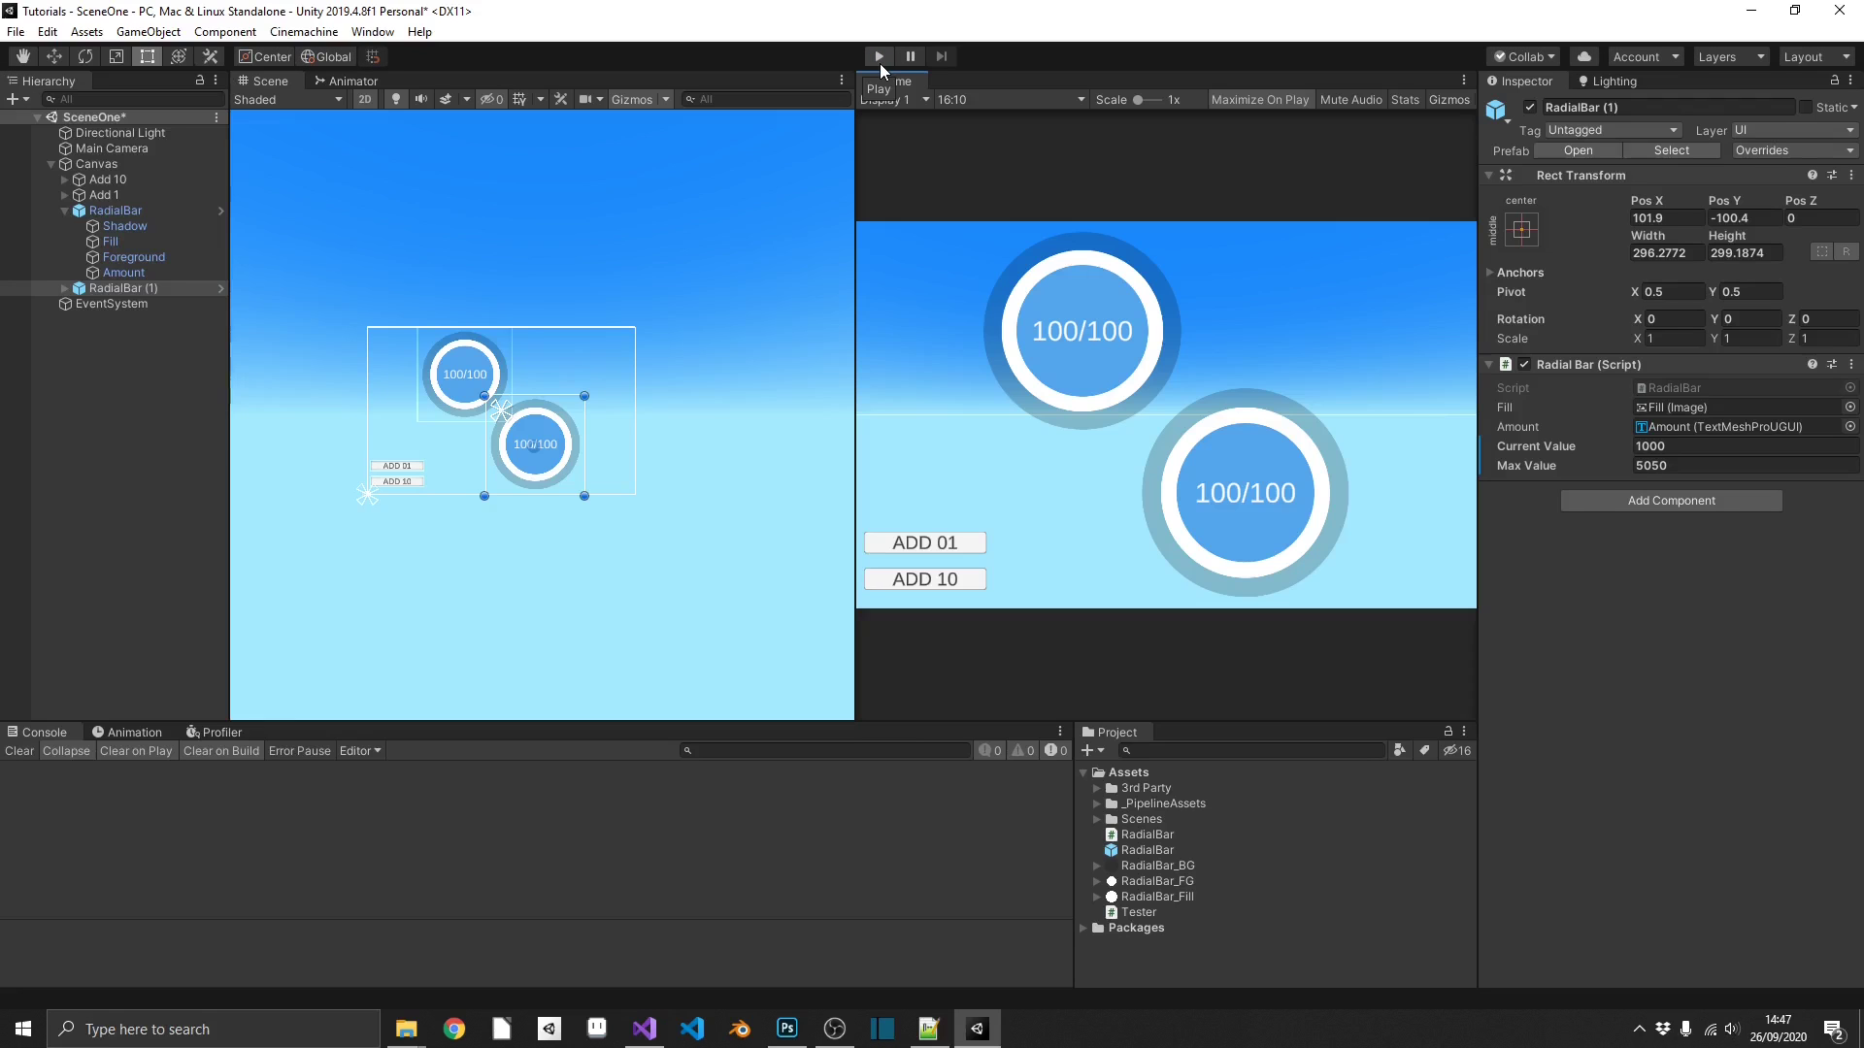